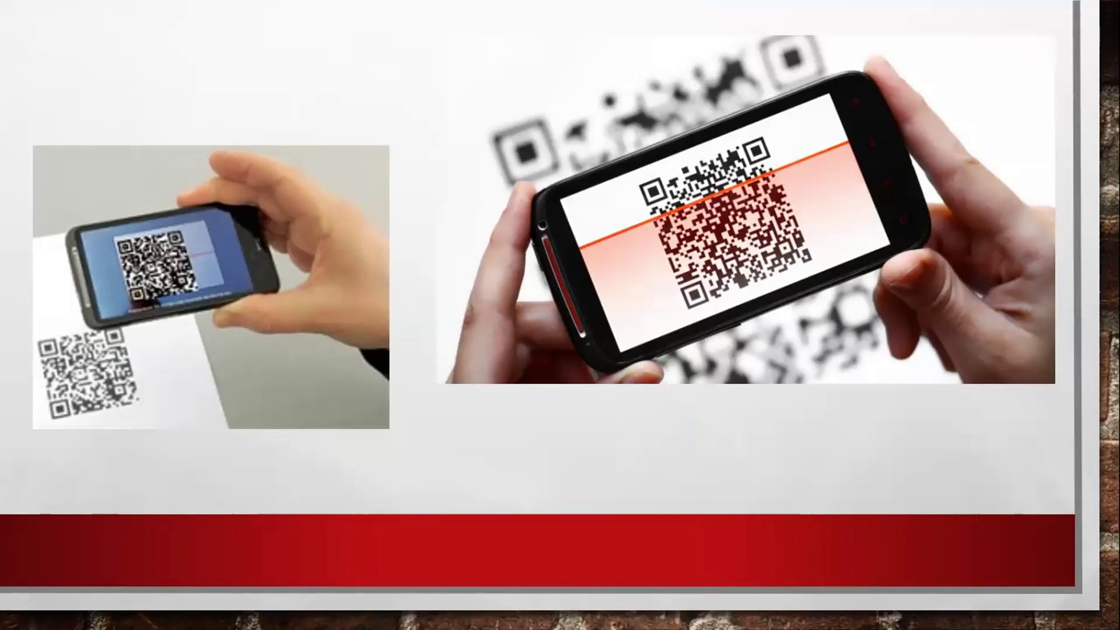
Step: End the slide show and open the "qr code file" folder from the desktop
key("Right")
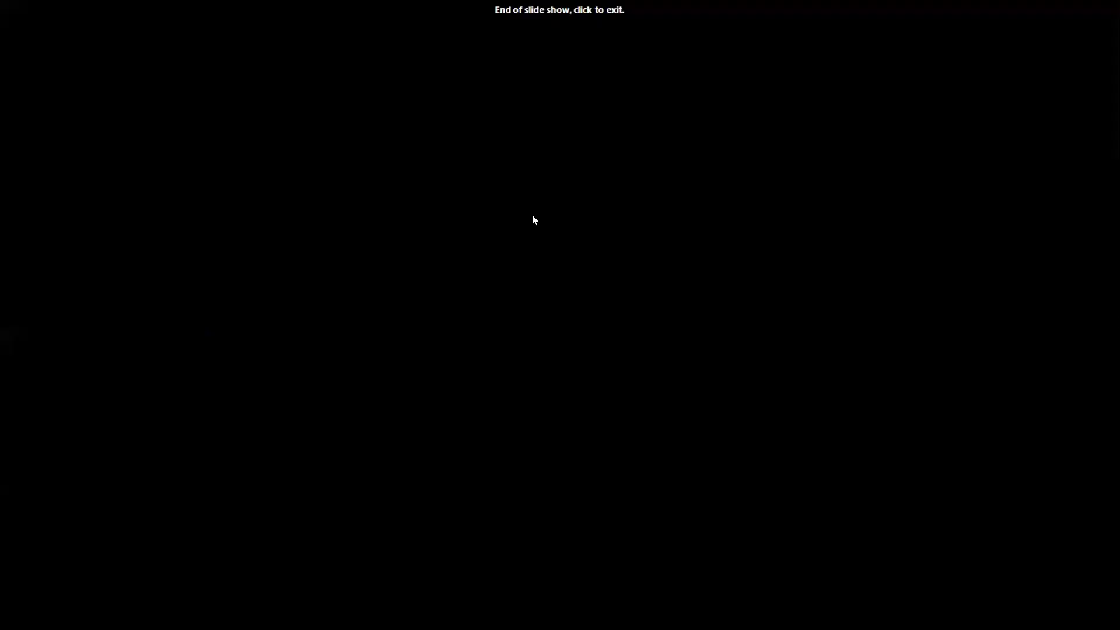
left_click(536, 217)
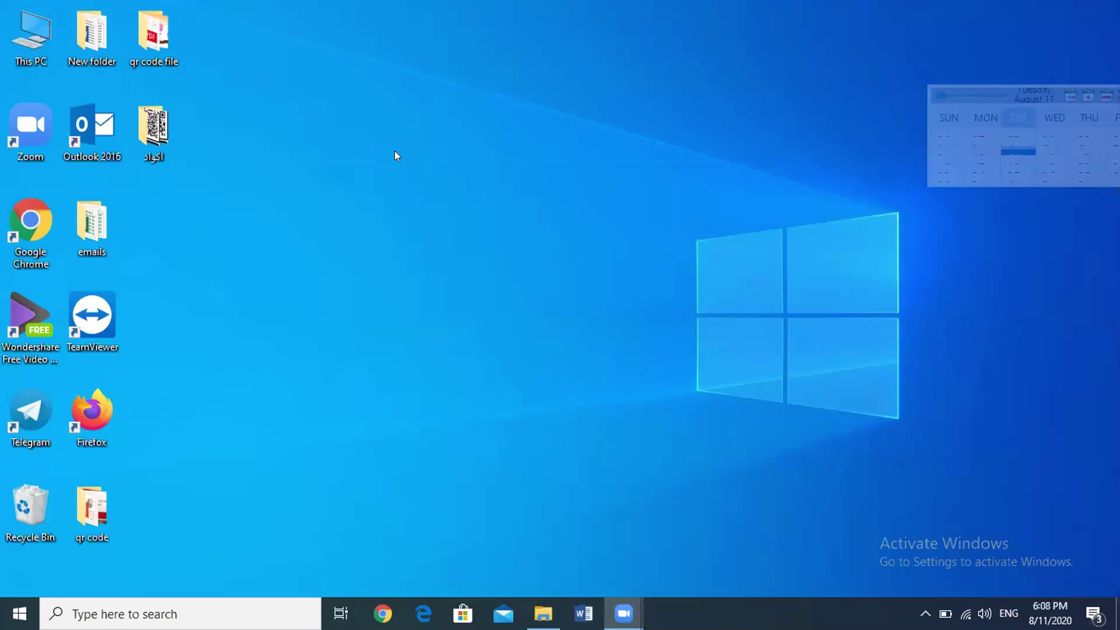
double_click(163, 38)
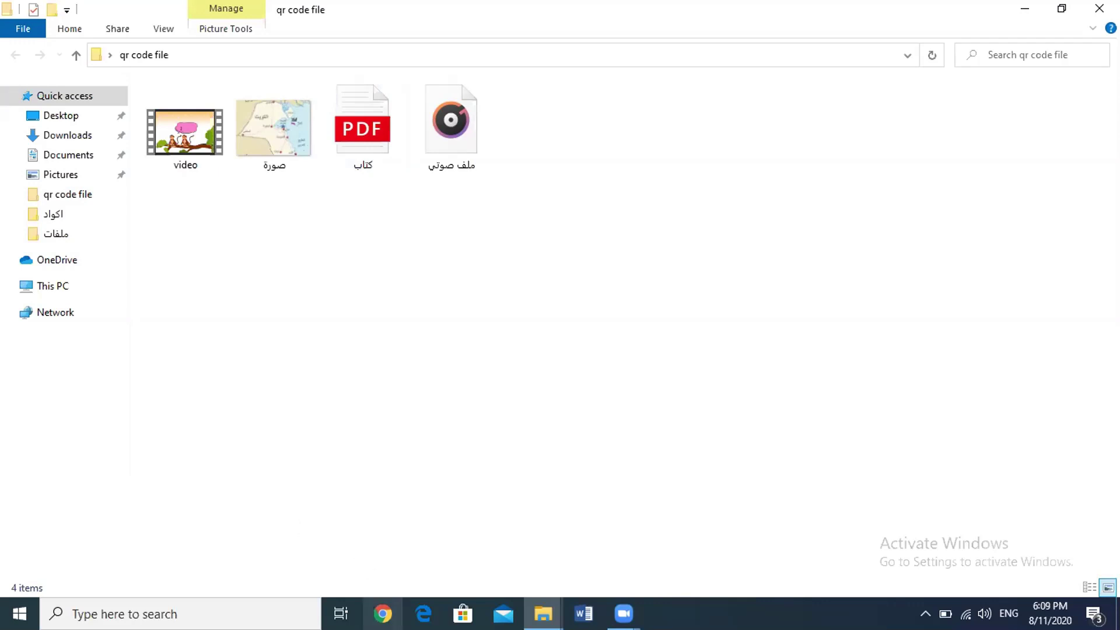
Step: Switch to Chrome, search Google for "qr code generator" and open the qr-code-generator.com result
left_click(383, 613)
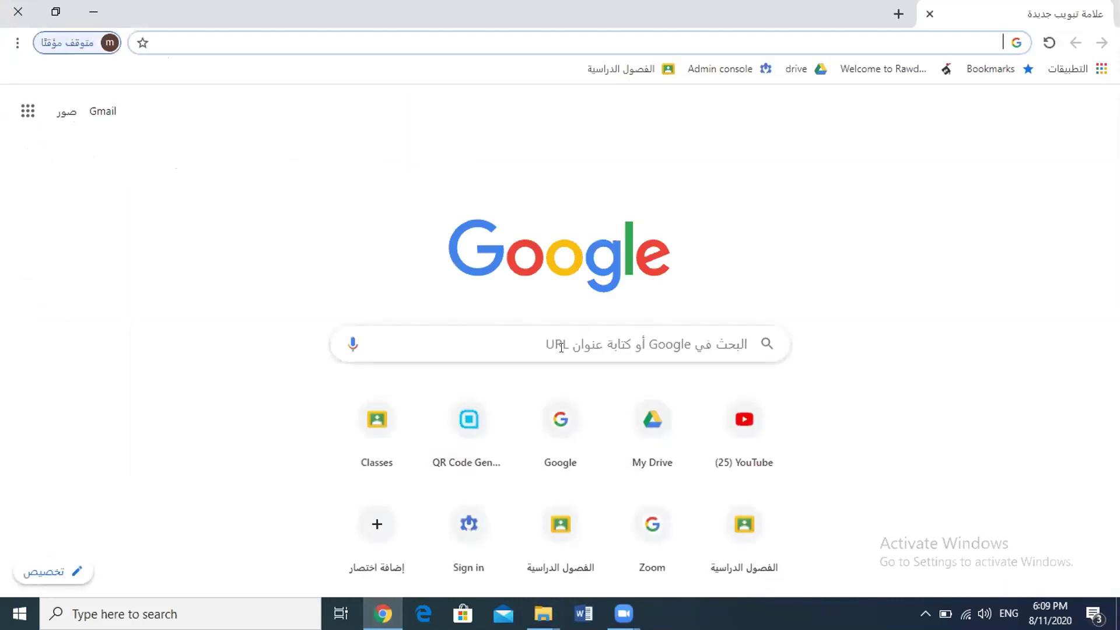
left_click(512, 340)
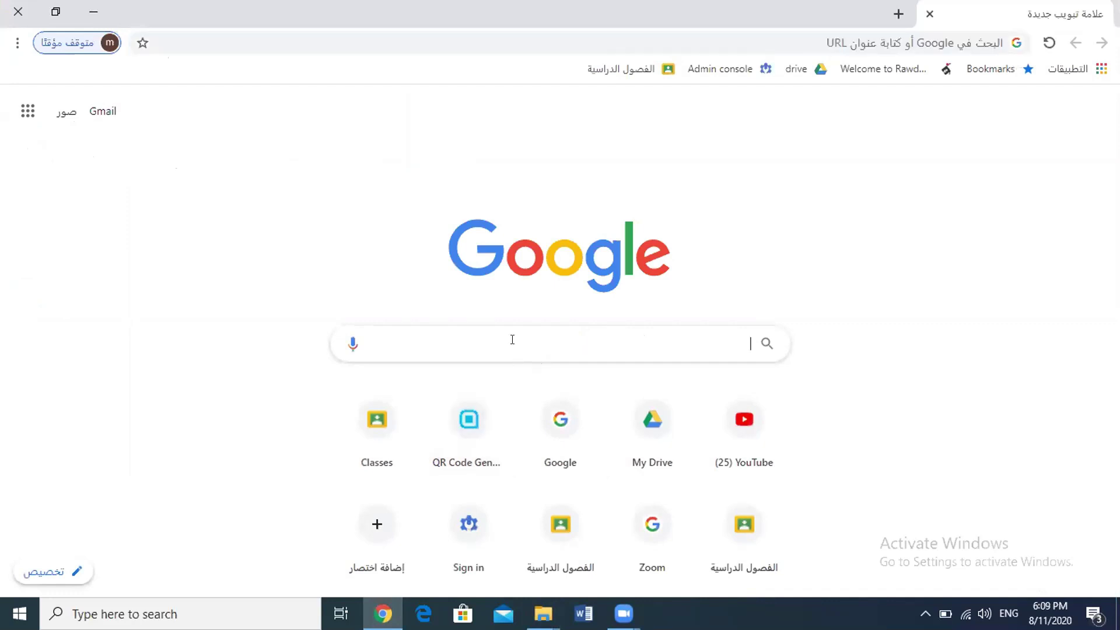
type("q")
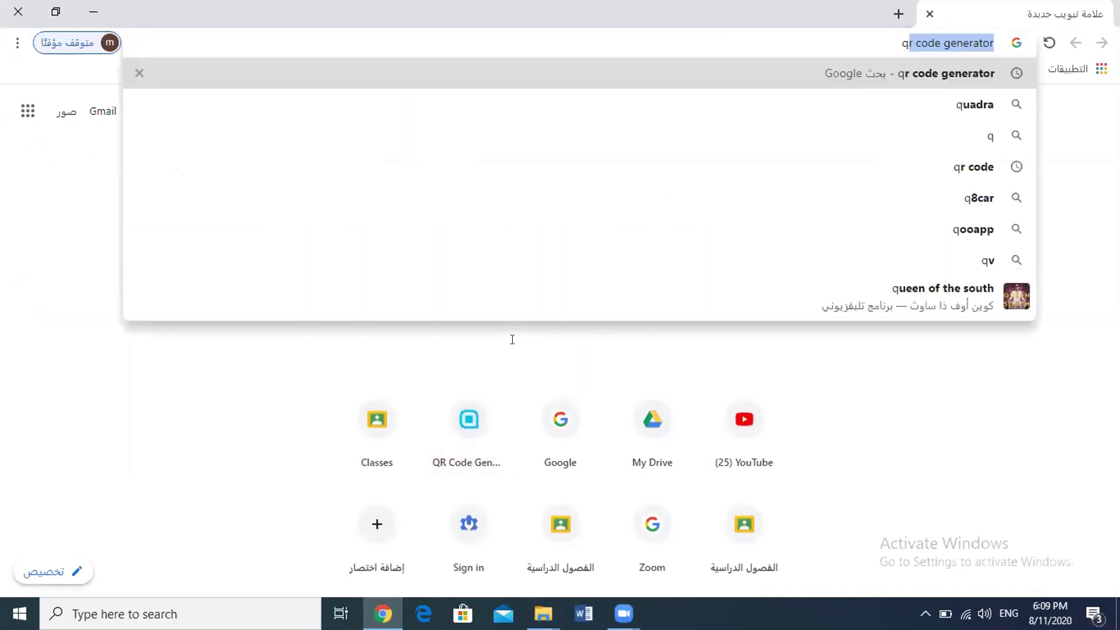
key("Return")
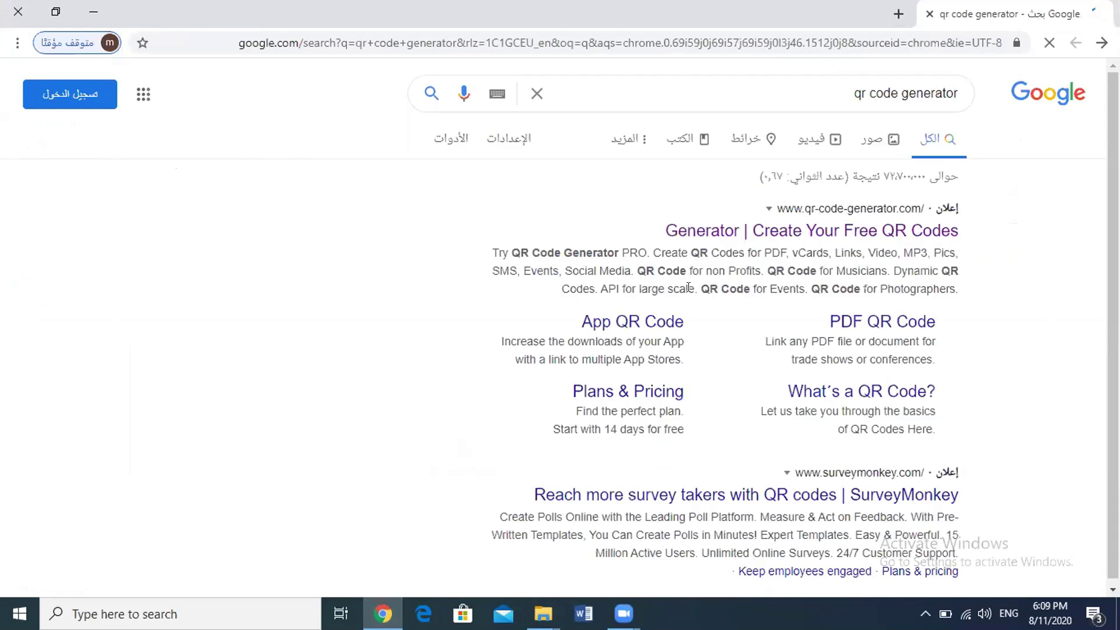
left_click(763, 231)
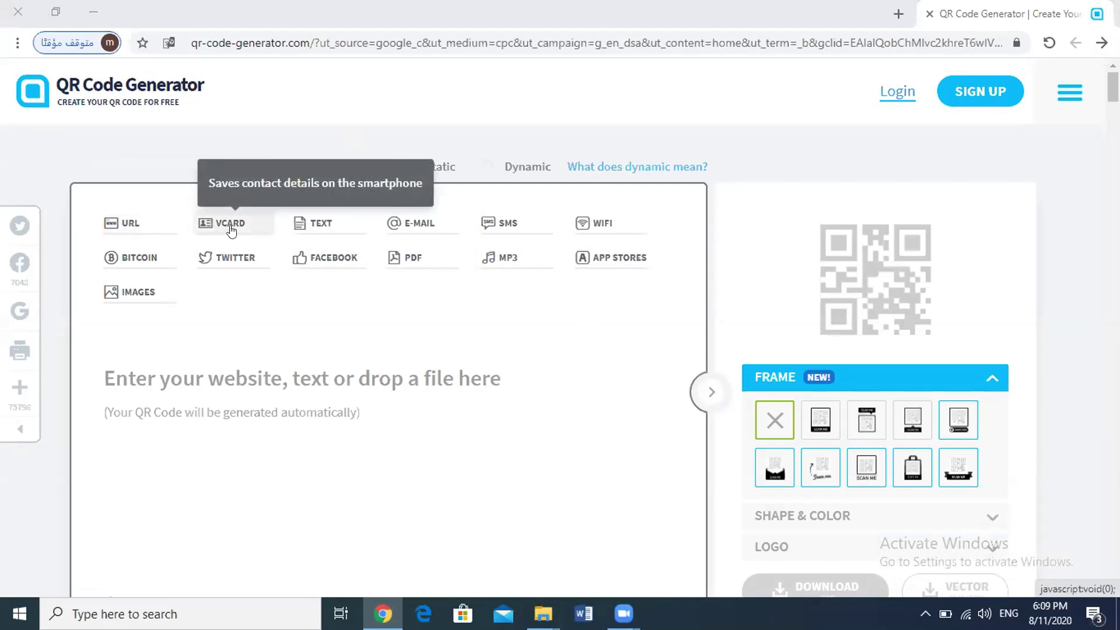
Step: Generate a static text QR code for "hg" and look at the MP3 and URL code types
left_click(300, 228)
left_click(177, 379)
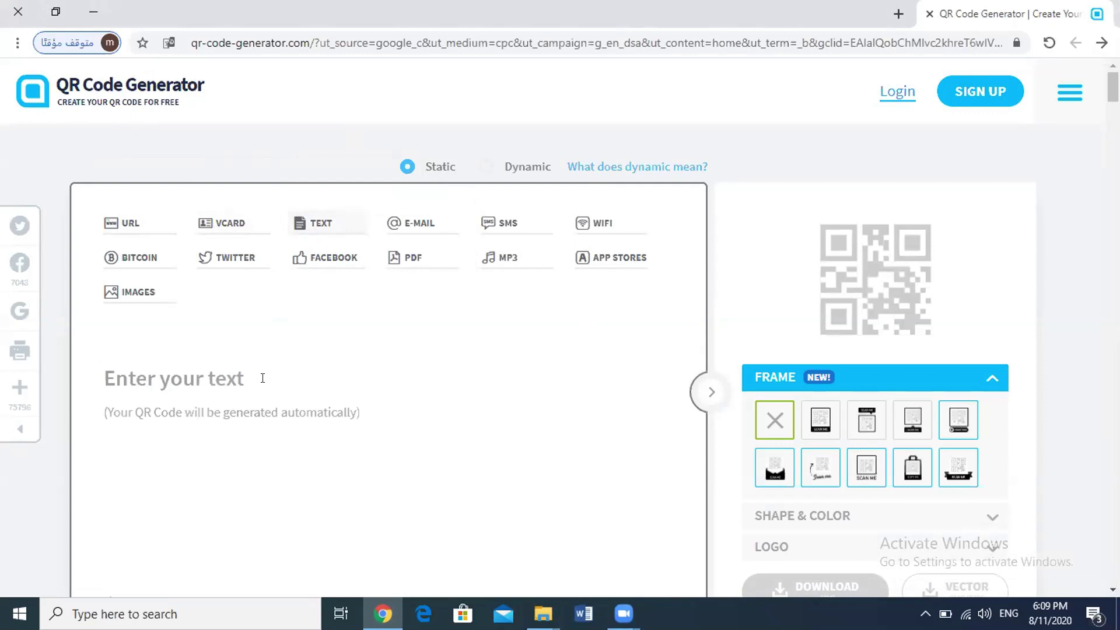
type("hg")
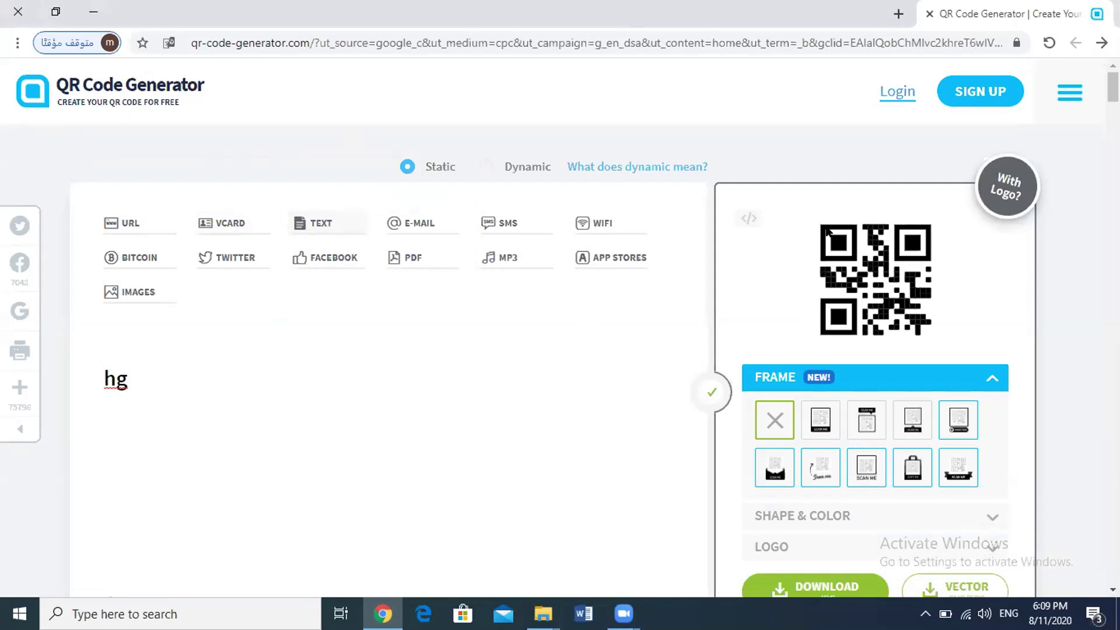
left_click(509, 259)
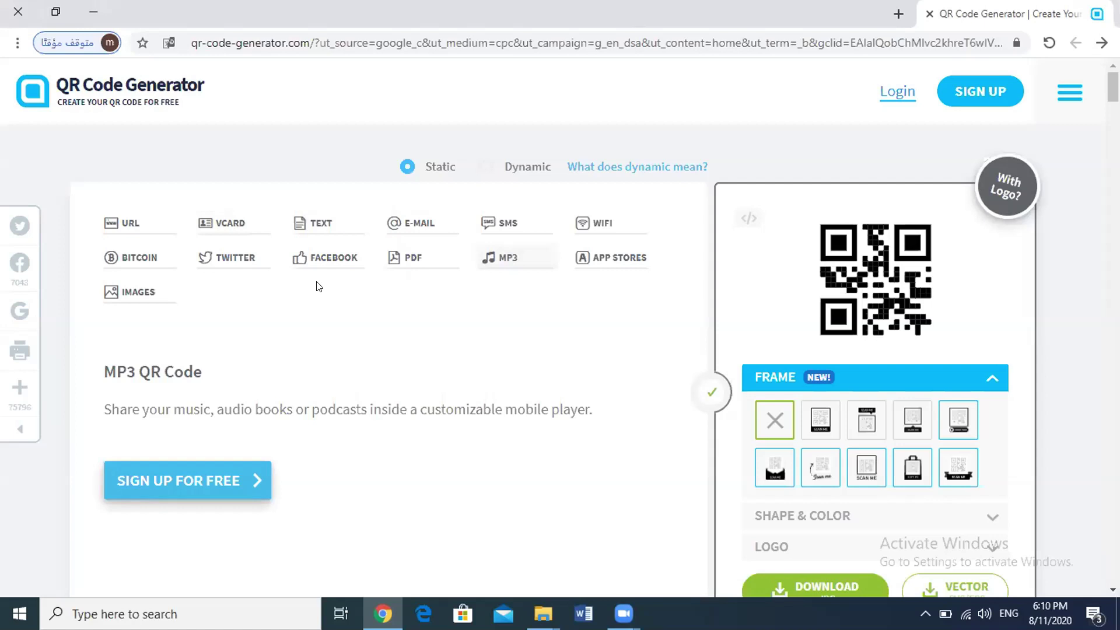
left_click(139, 224)
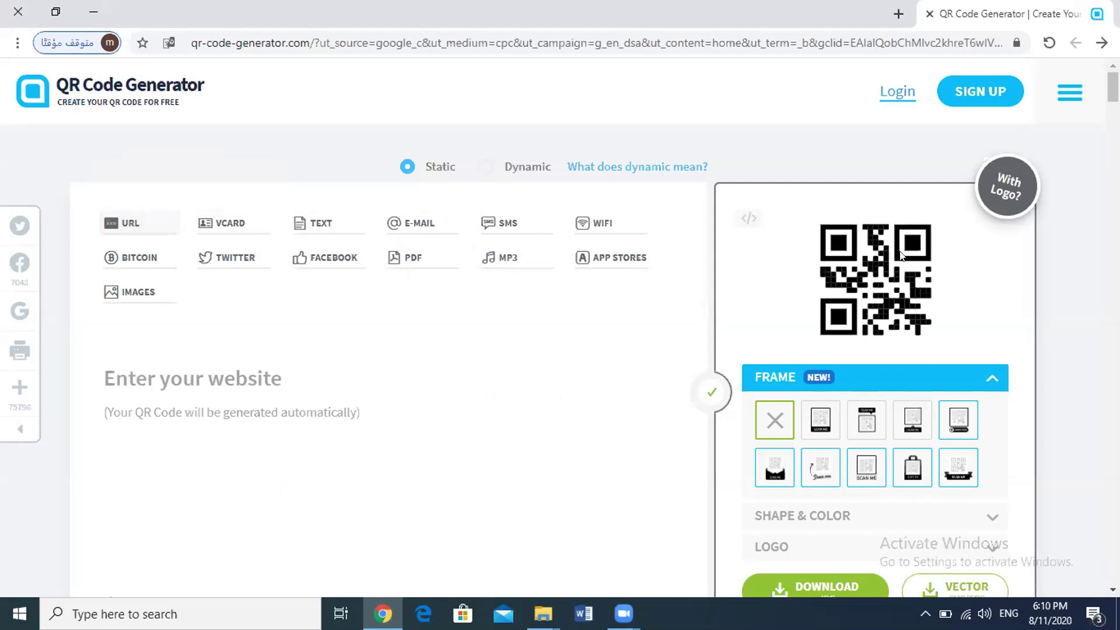
Step: Log in to the QR Code Generator account and look over the files in the "qr code file" folder
left_click(899, 97)
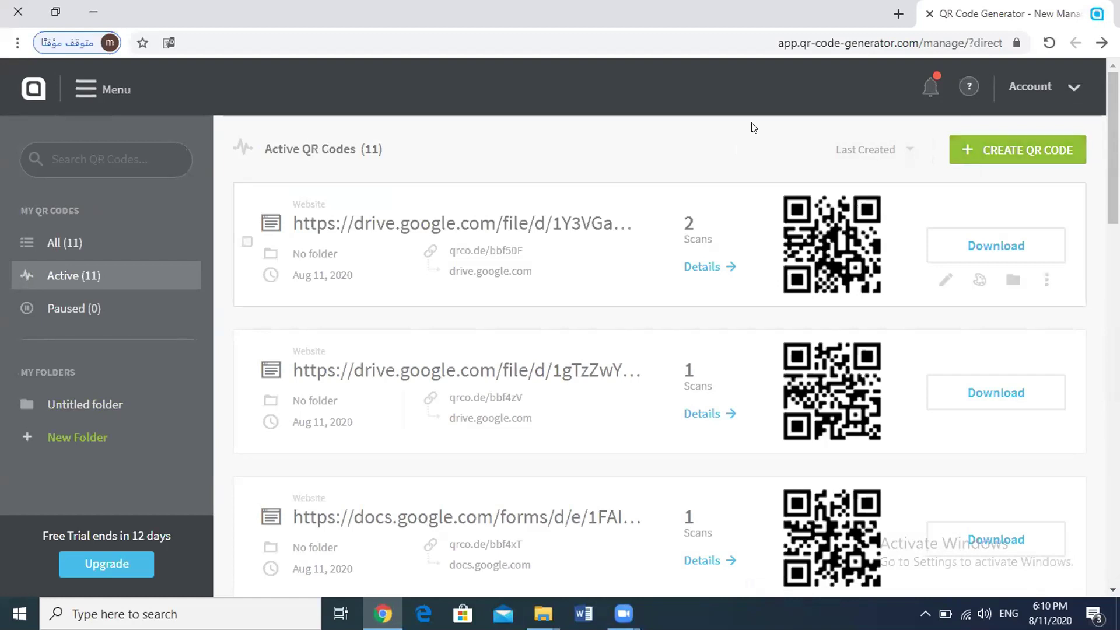
key("alt+Tab")
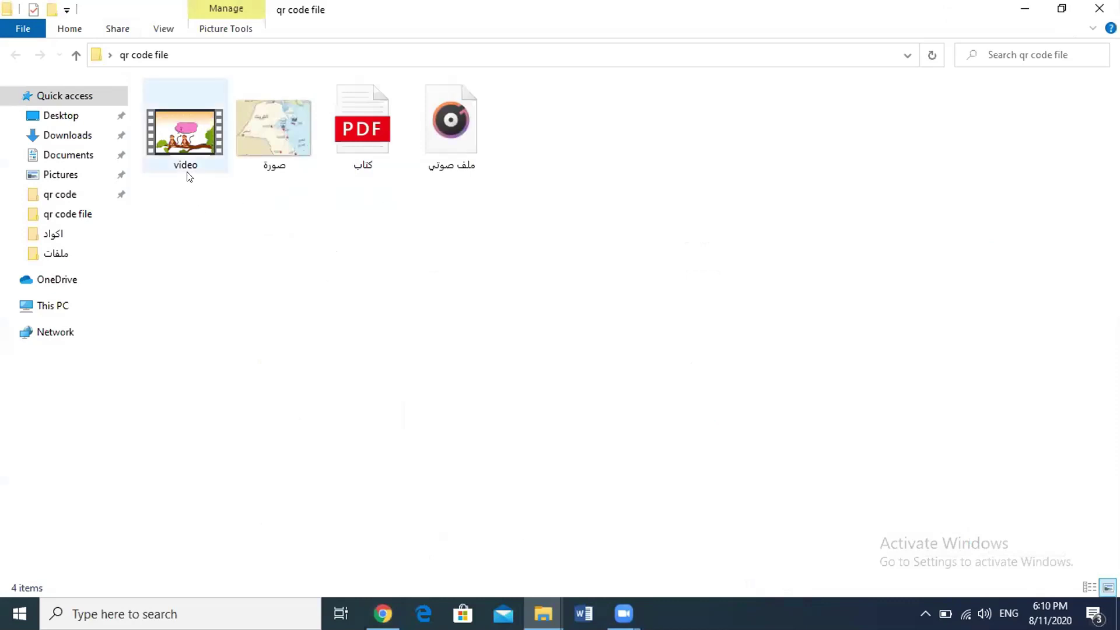
mouse_move(188, 176)
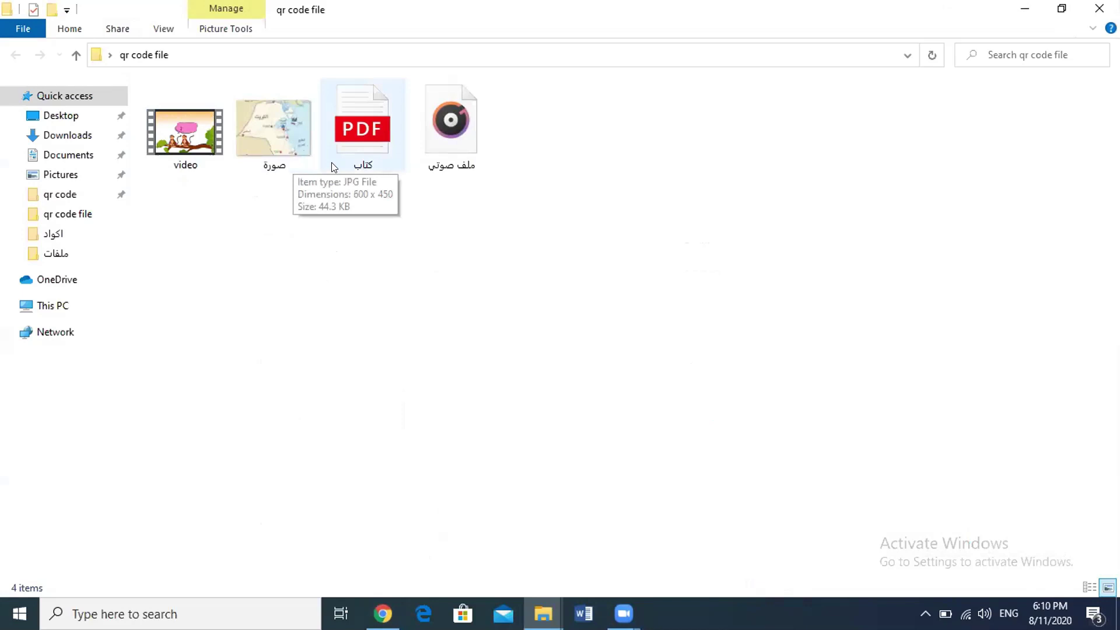
mouse_move(354, 164)
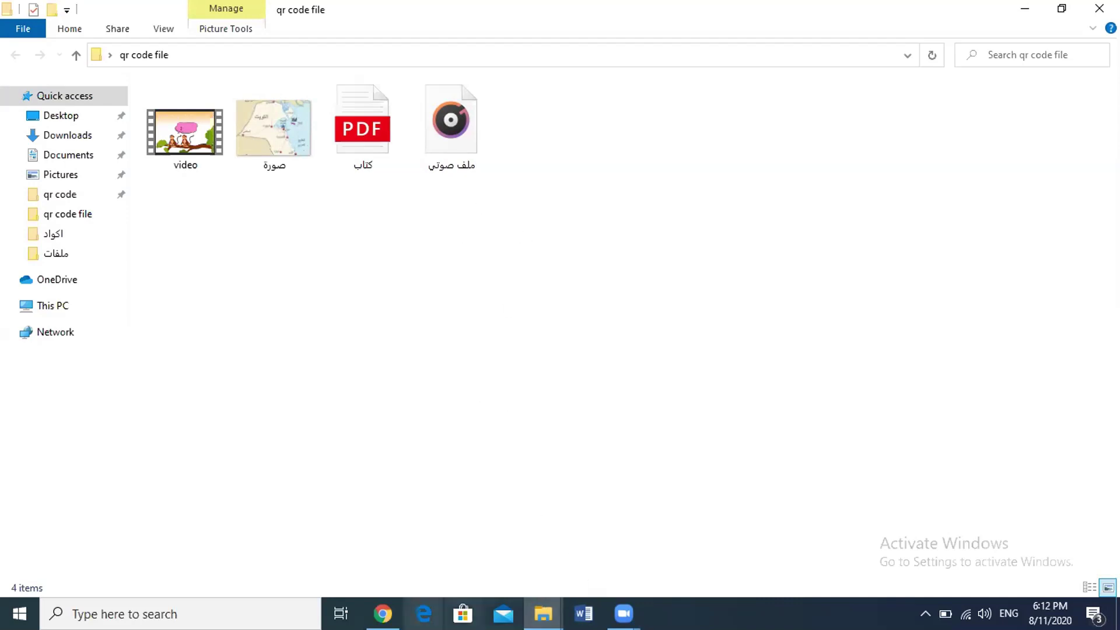
Step: Return to Chrome and start a new QR code of the Website type, proceeding to the website address form
left_click(382, 614)
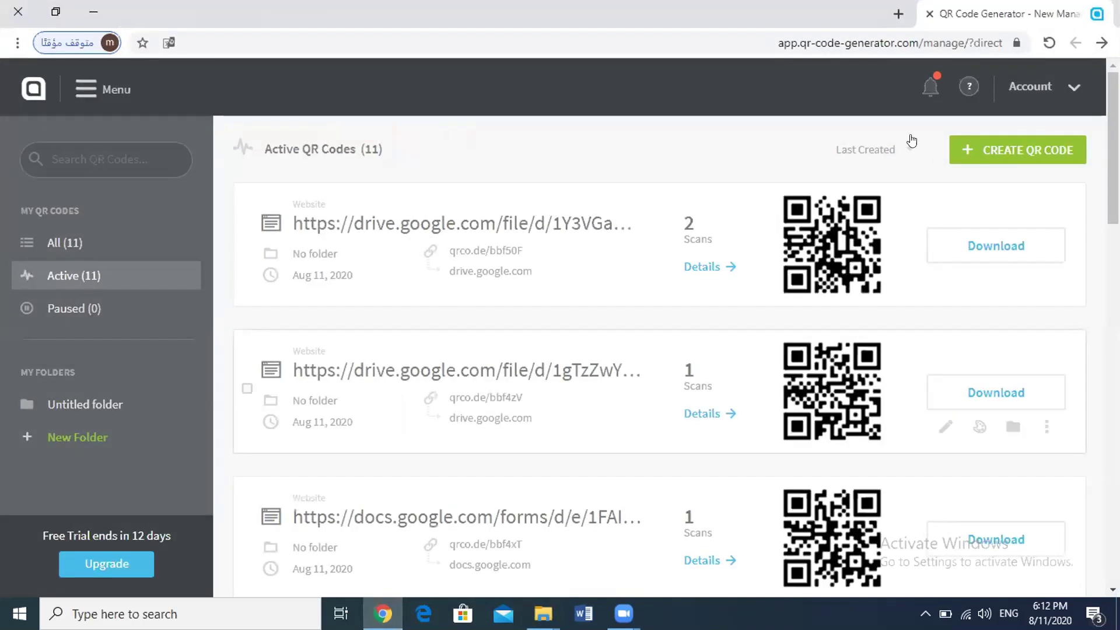
left_click(976, 156)
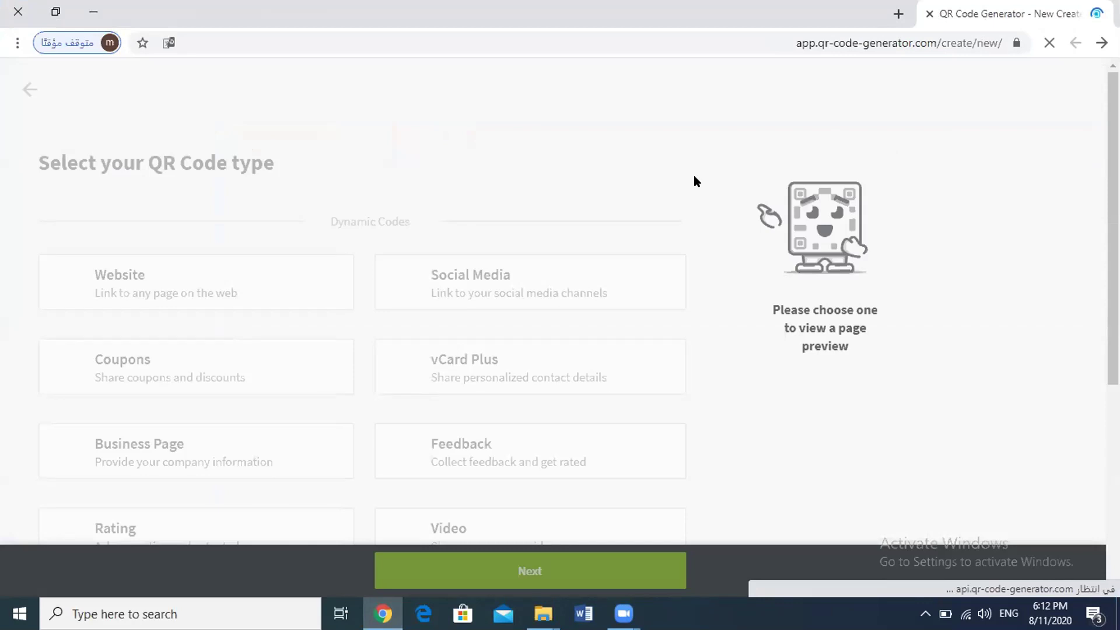
left_click(174, 332)
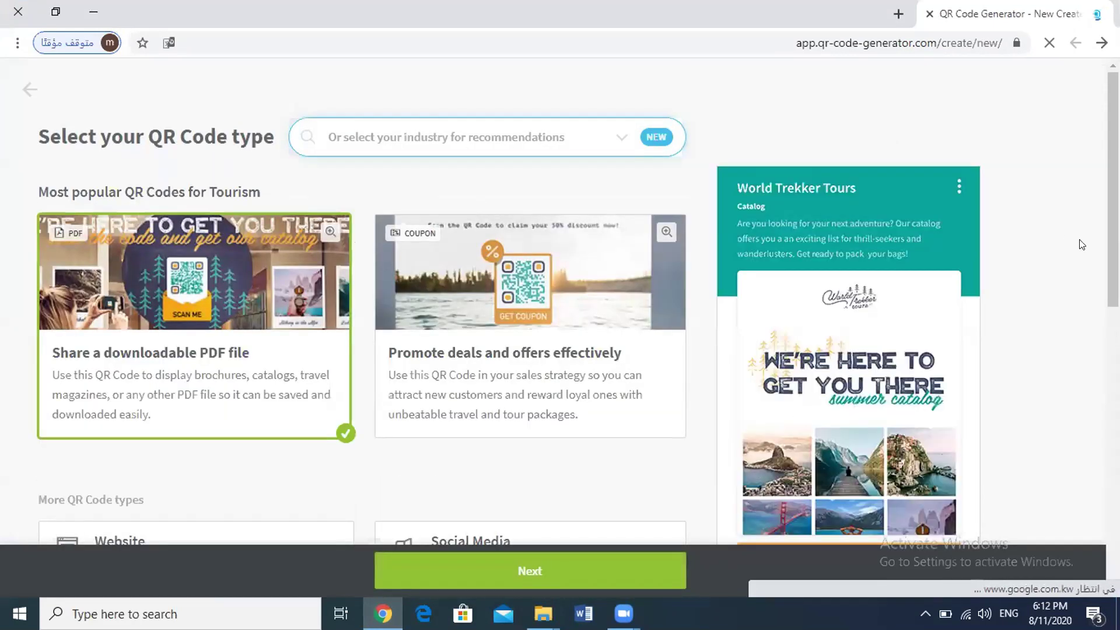
scroll(255, 205, "down", 6)
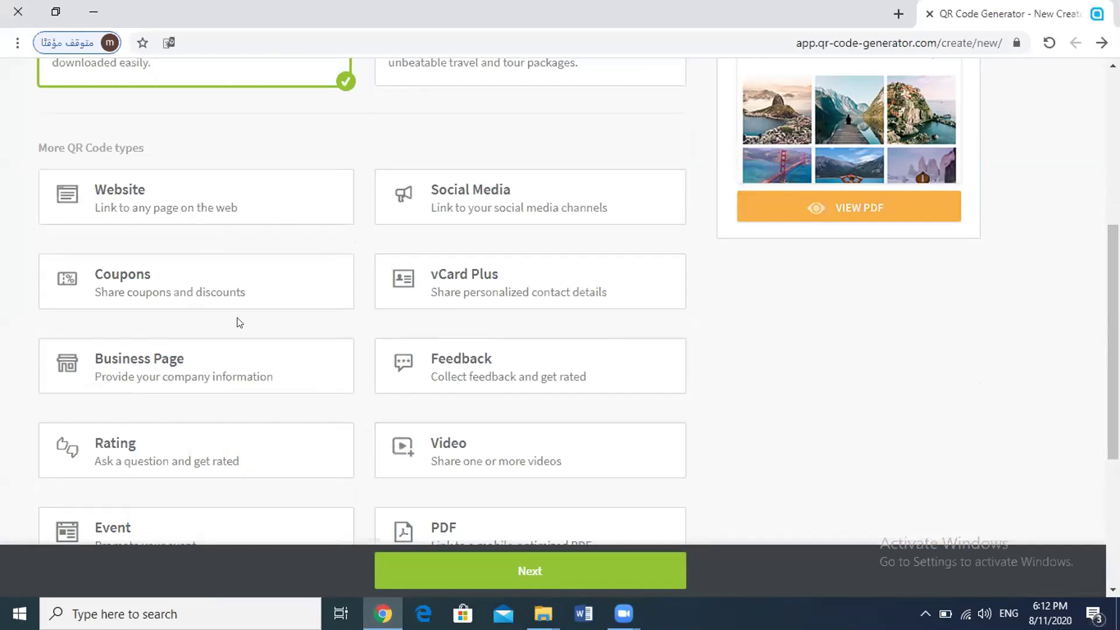
left_click(129, 195)
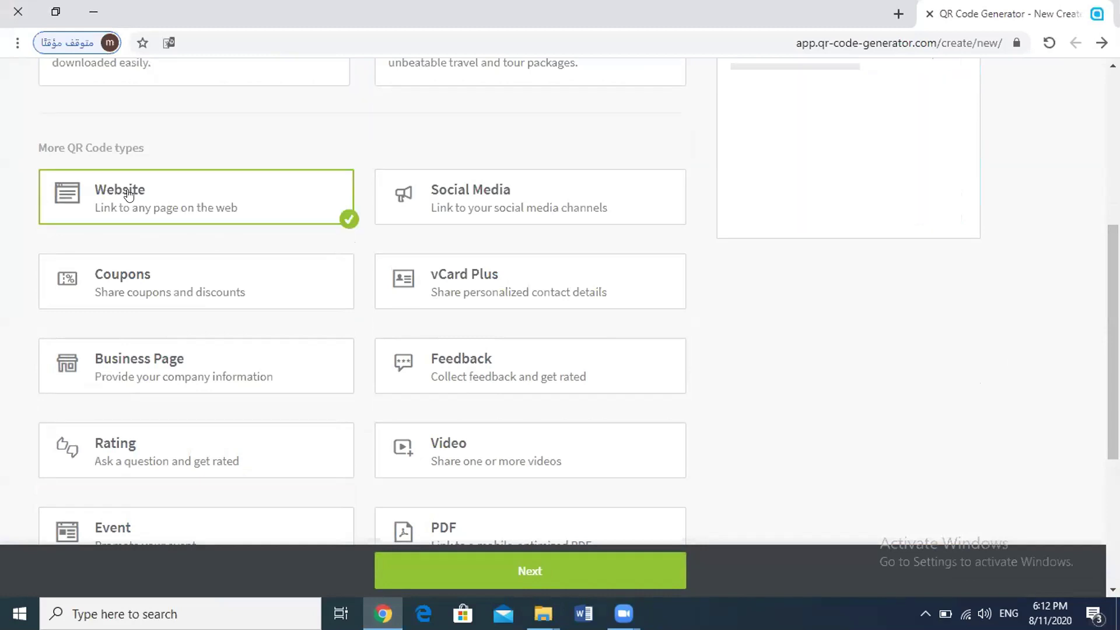
left_click(451, 569)
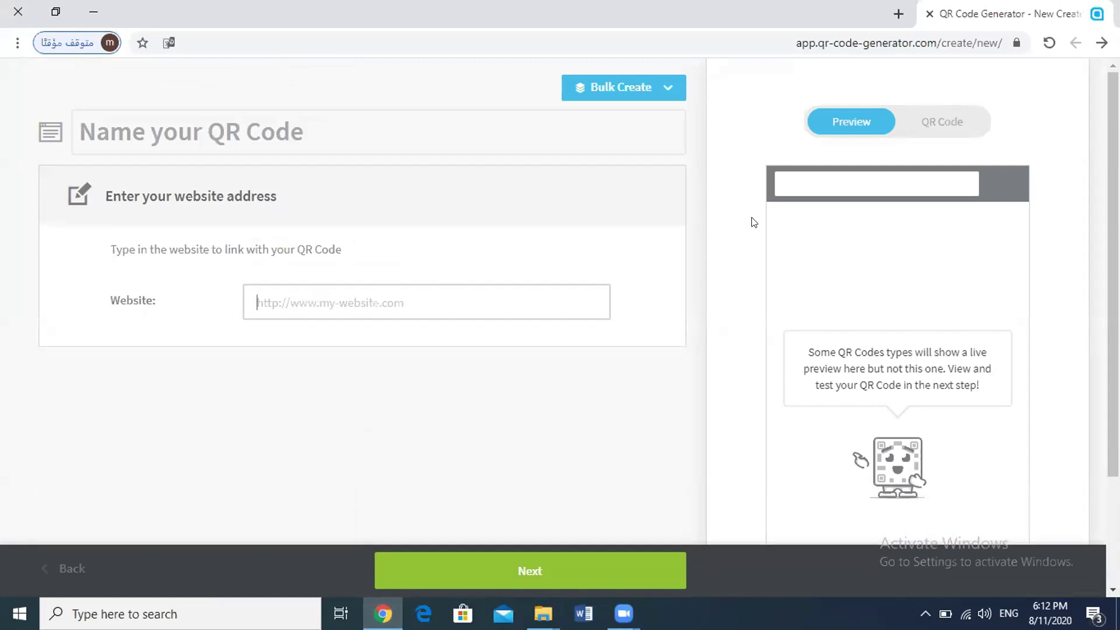
Step: Check the files in the "qr code file" folder and open Google Drive in a new Chrome tab
mouse_move(543, 614)
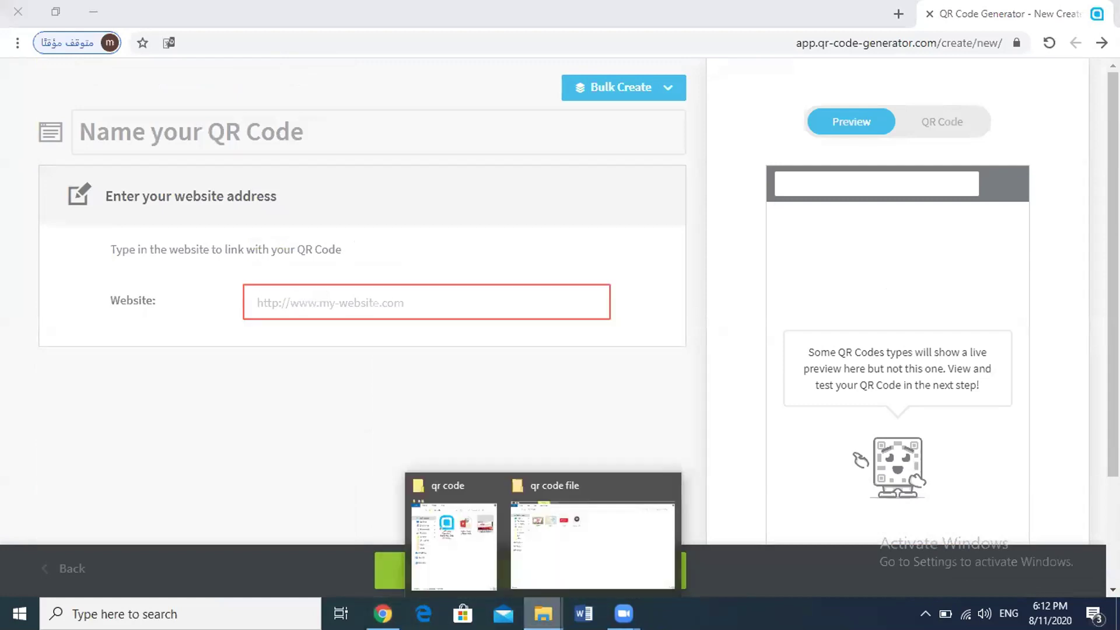
left_click(545, 571)
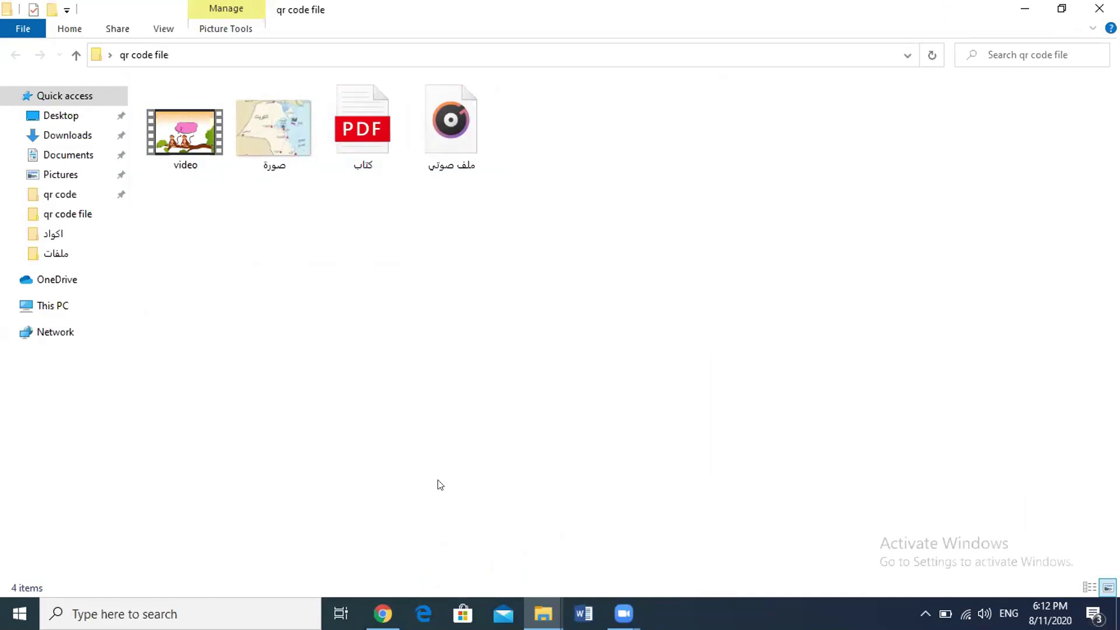
left_click(383, 612)
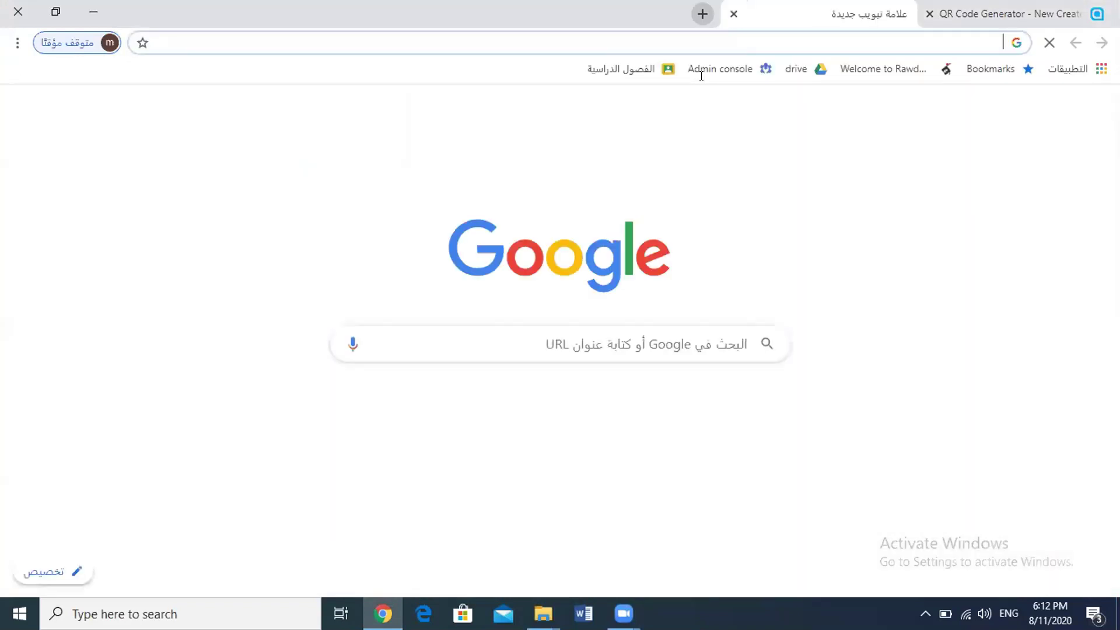
left_click(801, 70)
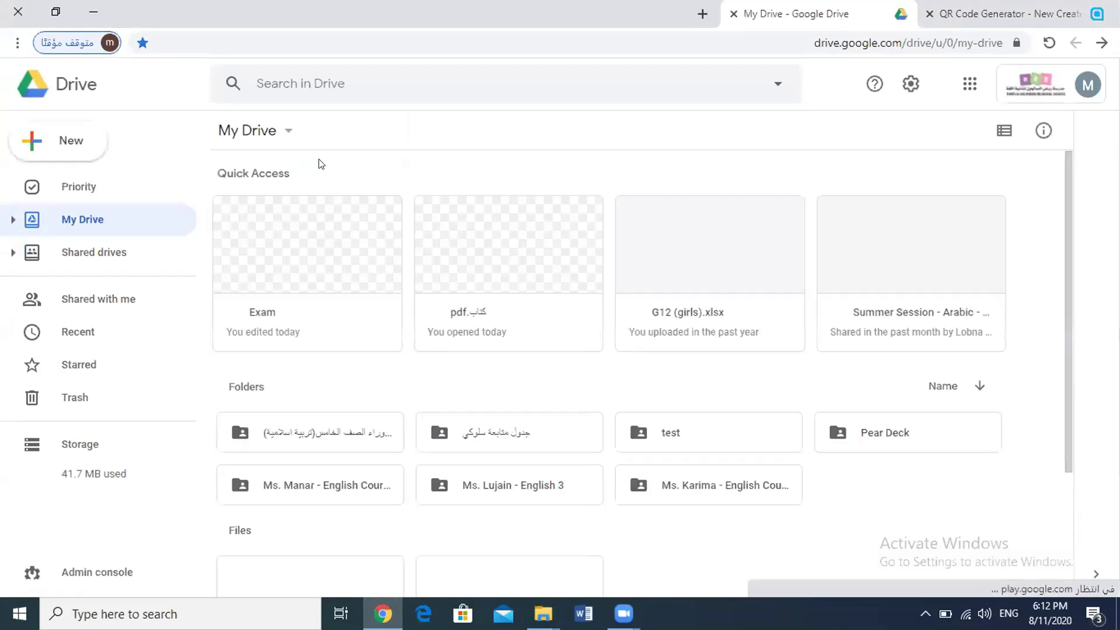
Step: Upload the "video" file from the "qr code file" folder to My Drive and refresh the page
left_click(87, 151)
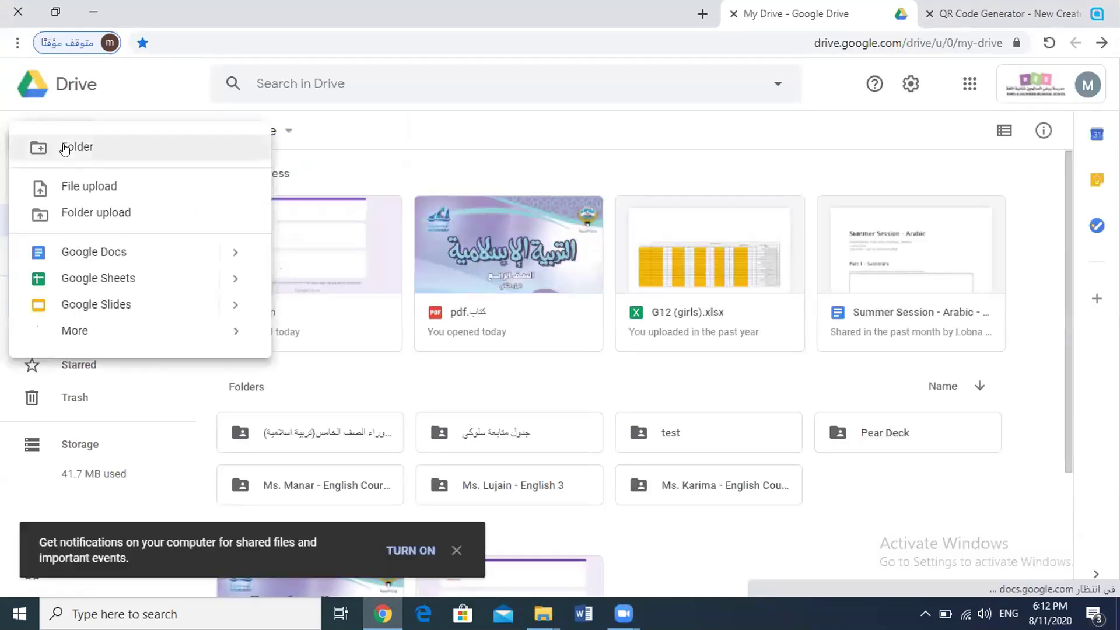
left_click(72, 184)
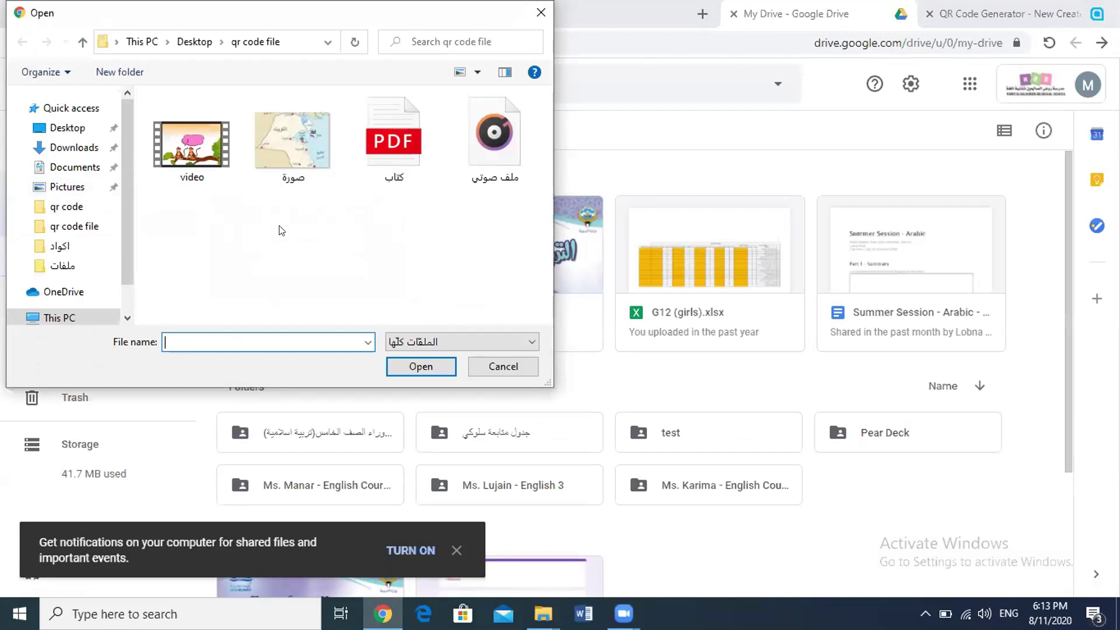
left_click(185, 153)
left_click(415, 366)
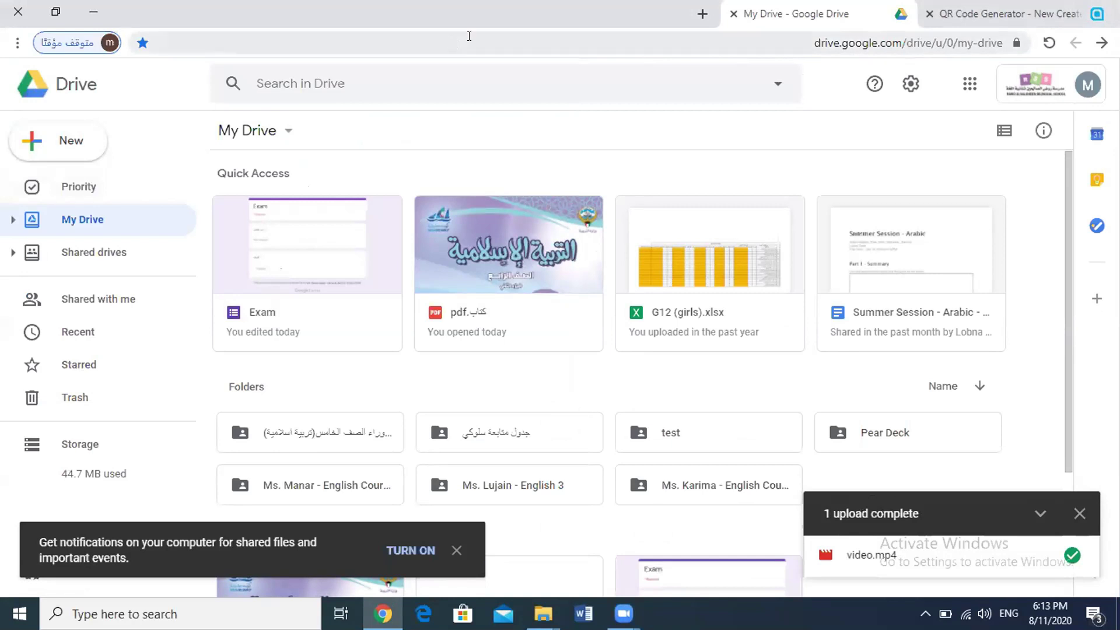
left_click(1048, 44)
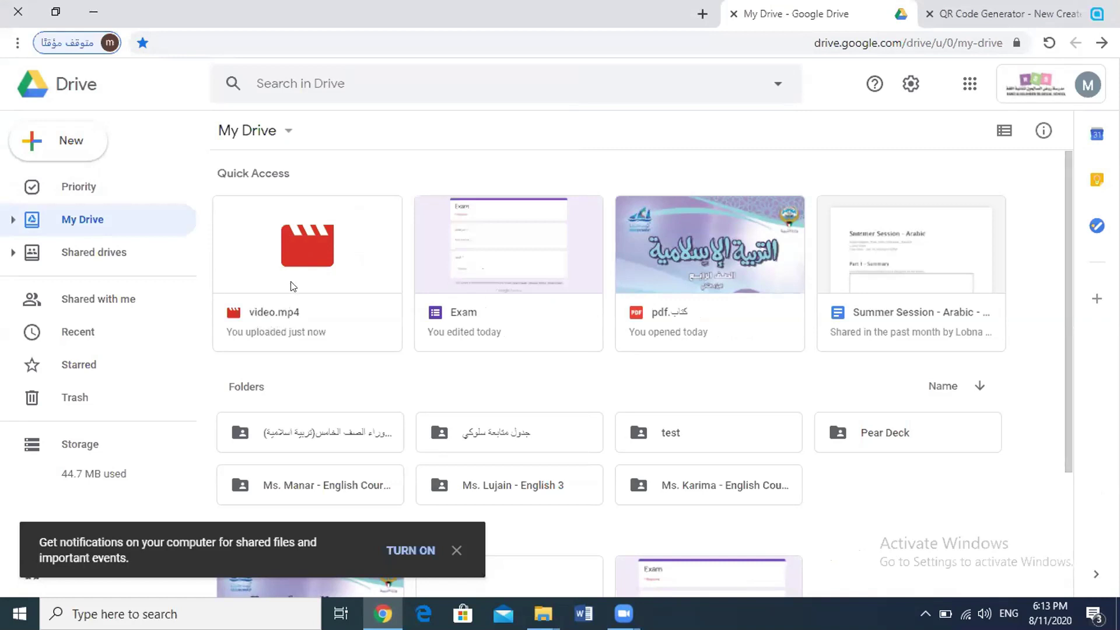
Step: Get the shareable link of video.mp4 in My Drive, copy it and close the sharing dialog
left_click(288, 254)
right_click(287, 255)
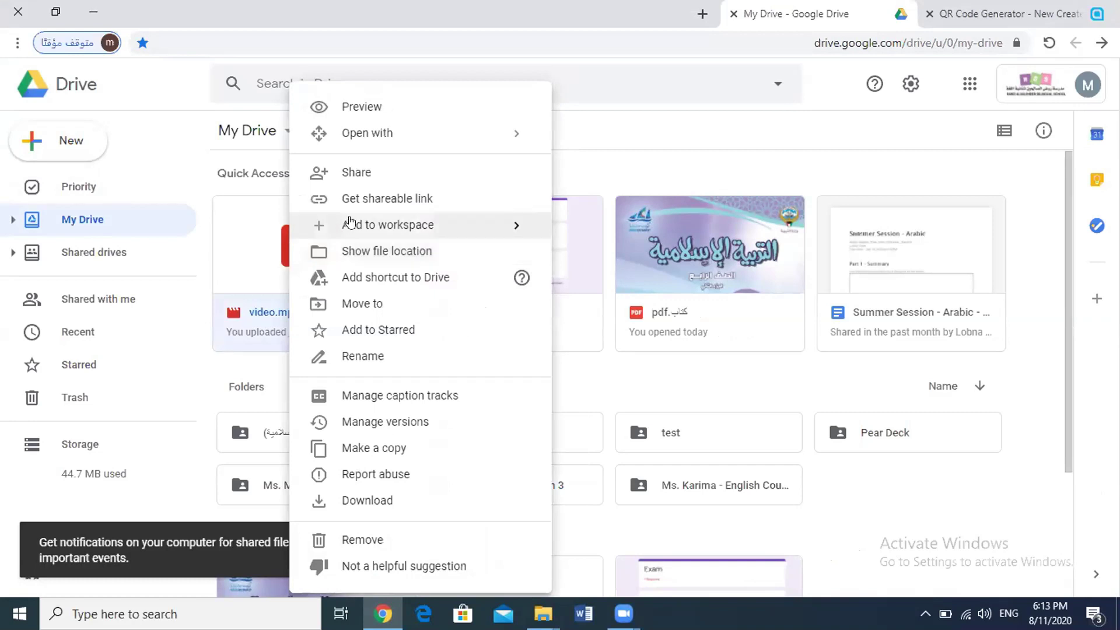
left_click(391, 200)
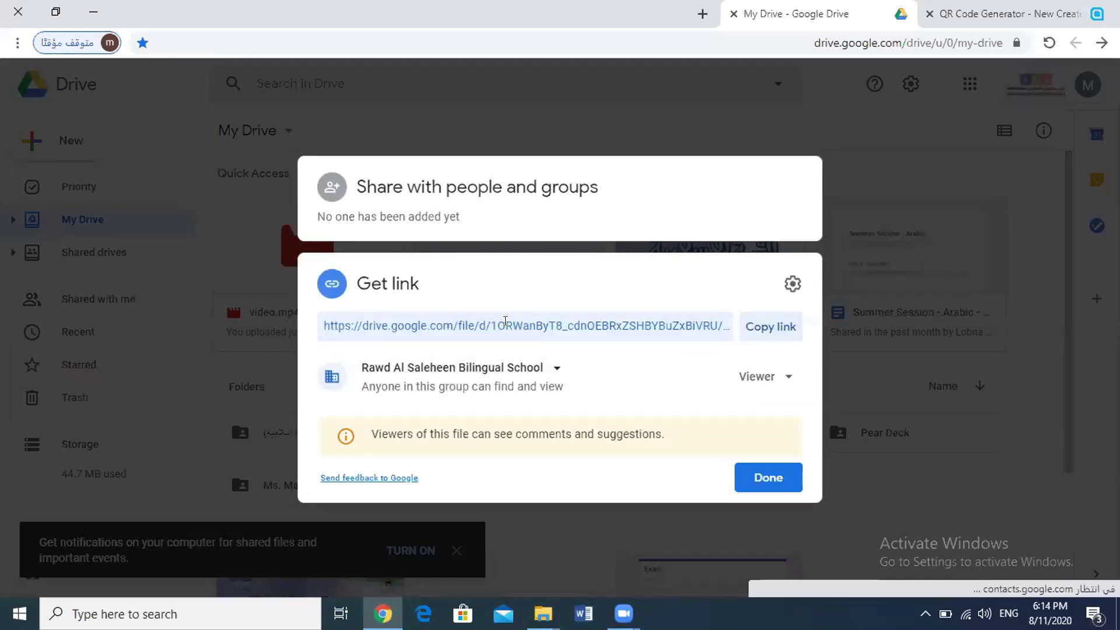
left_click(767, 336)
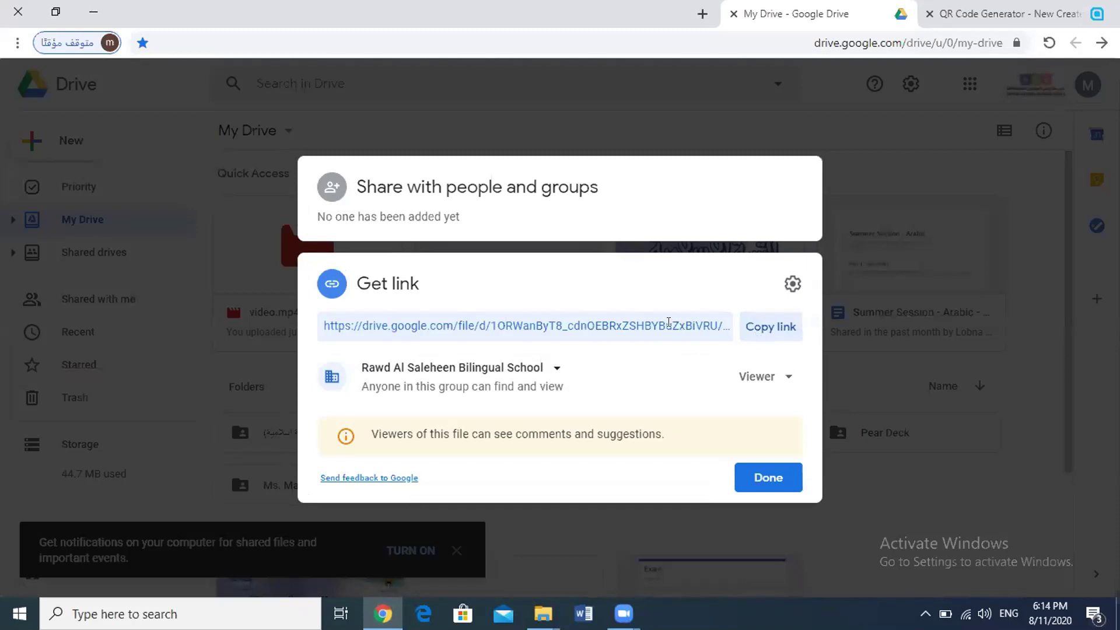
left_click(736, 516)
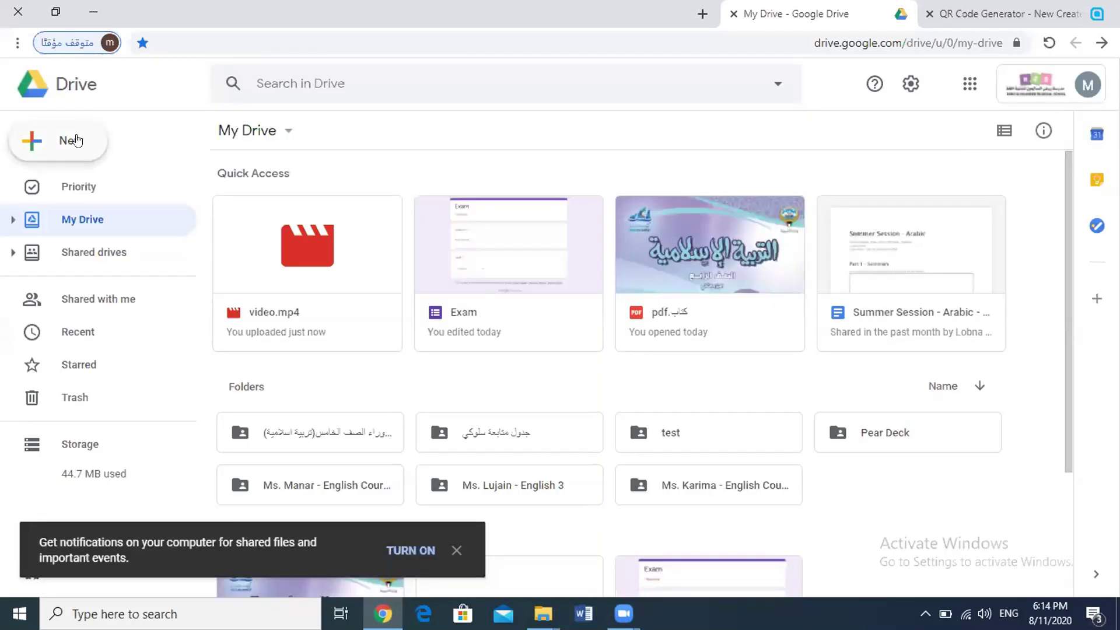
left_click(76, 141)
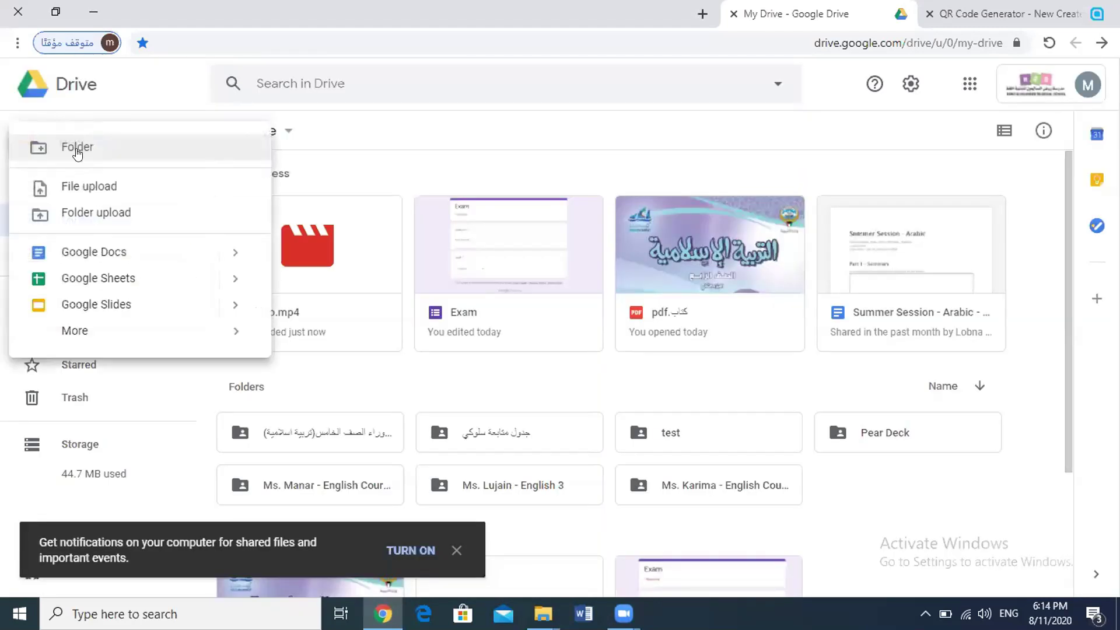
left_click(88, 187)
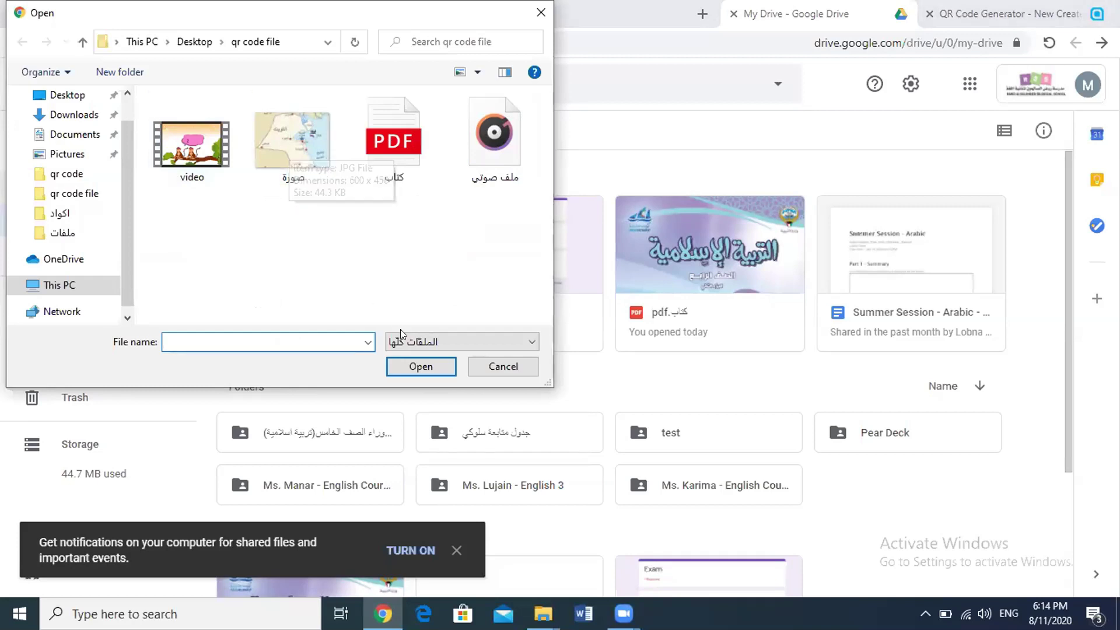
left_click(481, 166)
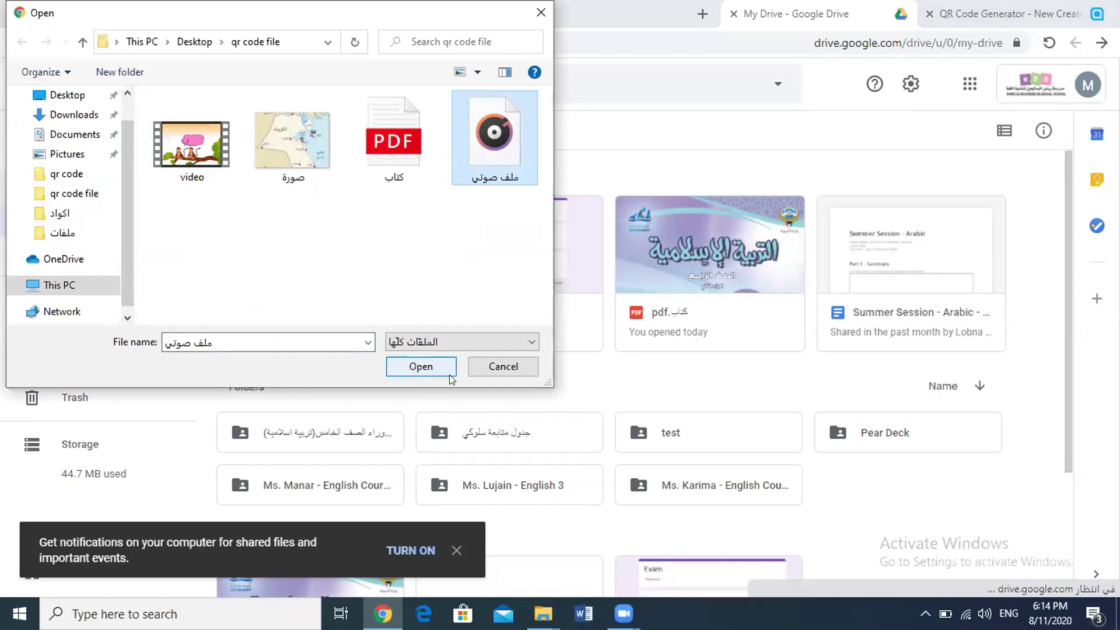
left_click(479, 369)
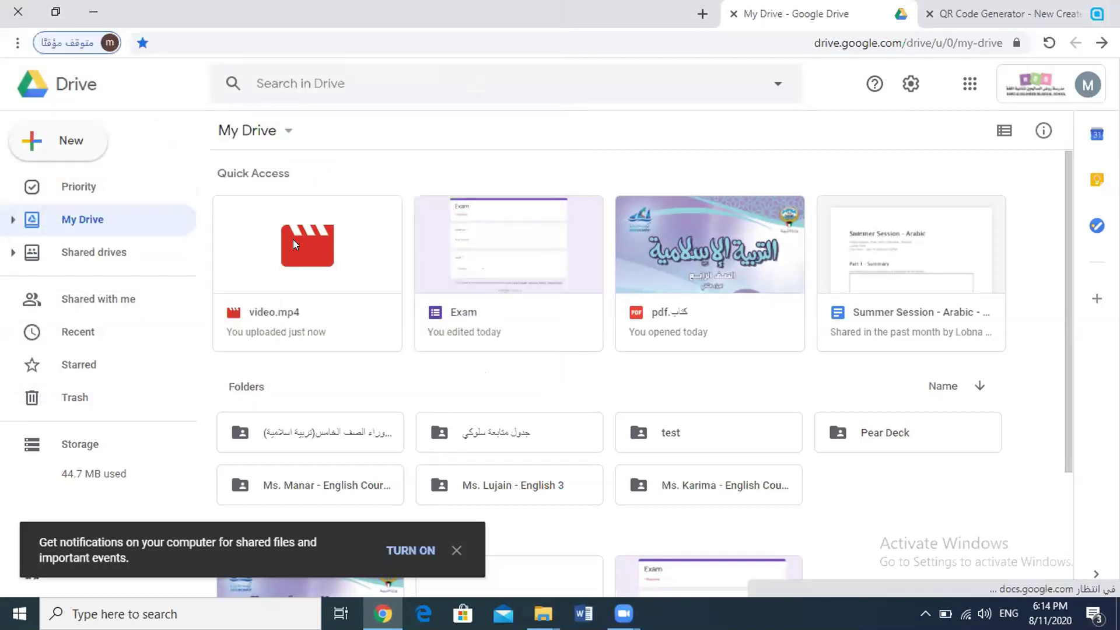
Step: Get the shareable link of video.mp4 from Quick Access, copy it again and close the sharing dialog
right_click(284, 284)
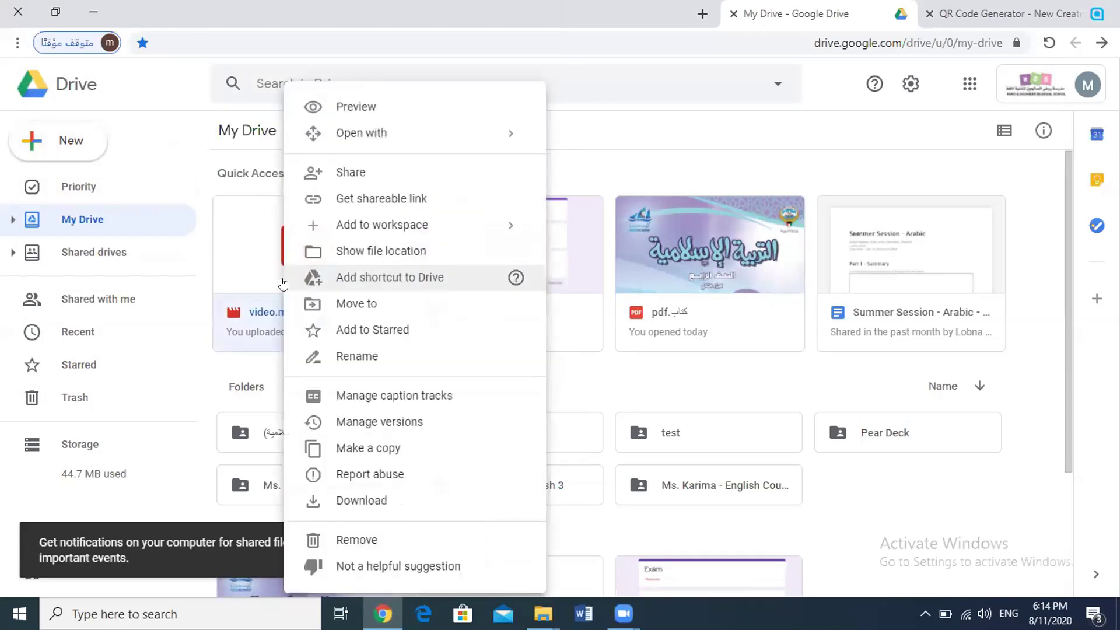
left_click(353, 201)
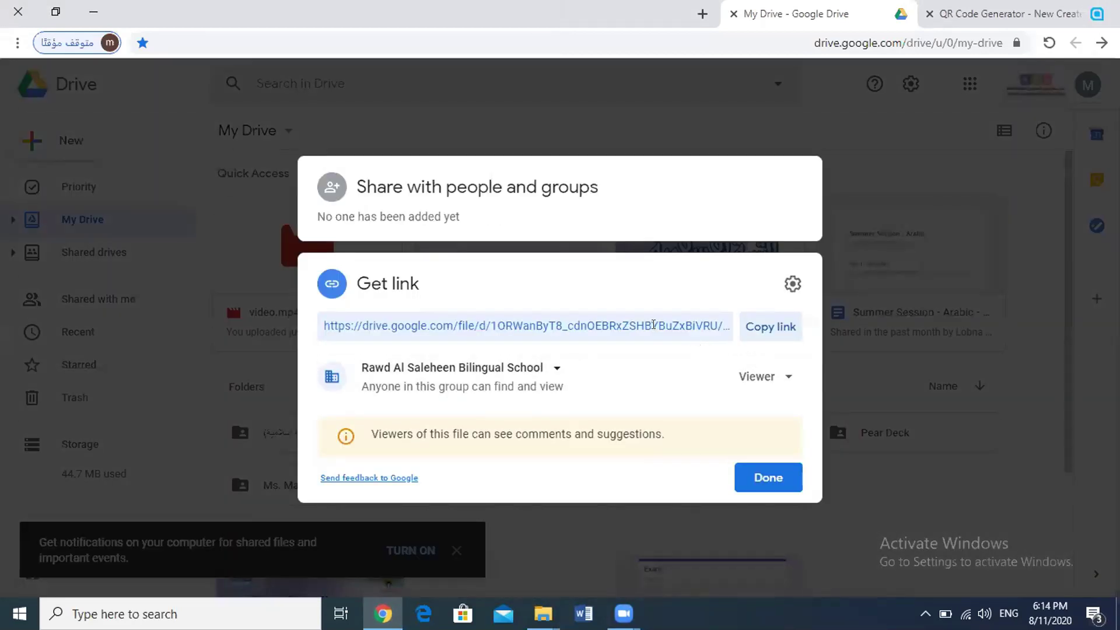
left_click(653, 325)
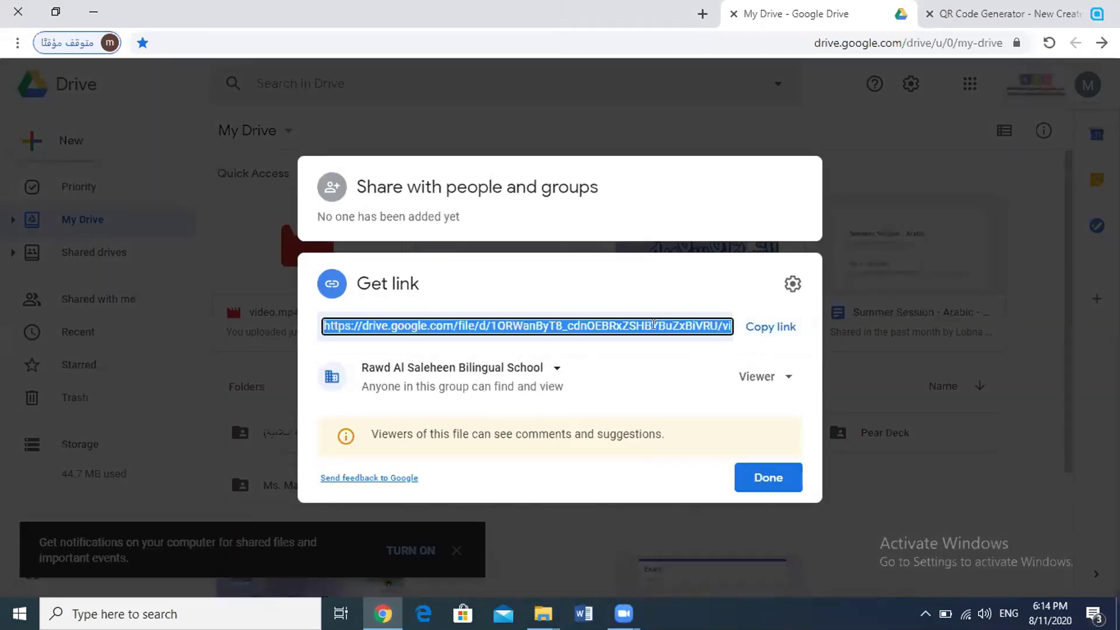
left_click(756, 330)
left_click(767, 470)
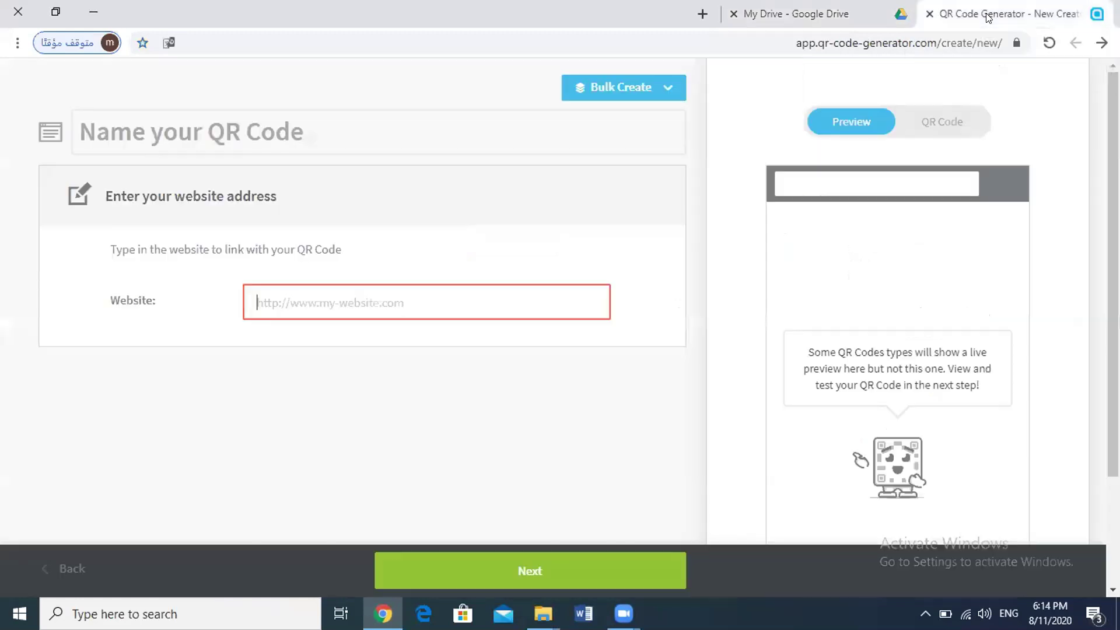
Step: Paste the copied Drive link as the website address in QR Code Generator and proceed to create the code
left_click(990, 16)
left_click(285, 286)
right_click(289, 301)
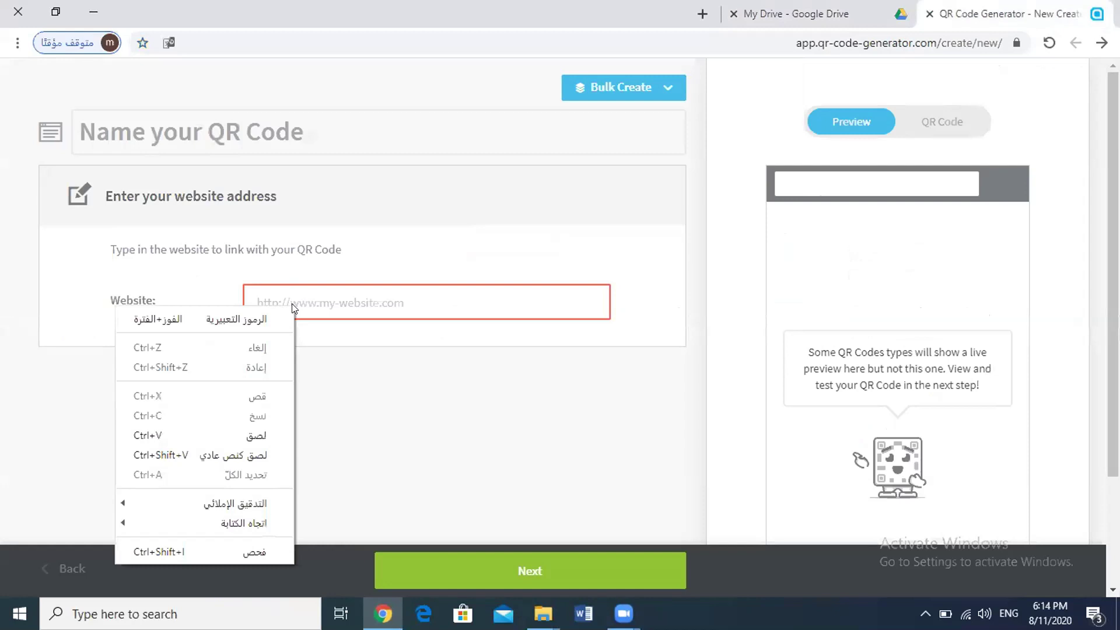
left_click(254, 437)
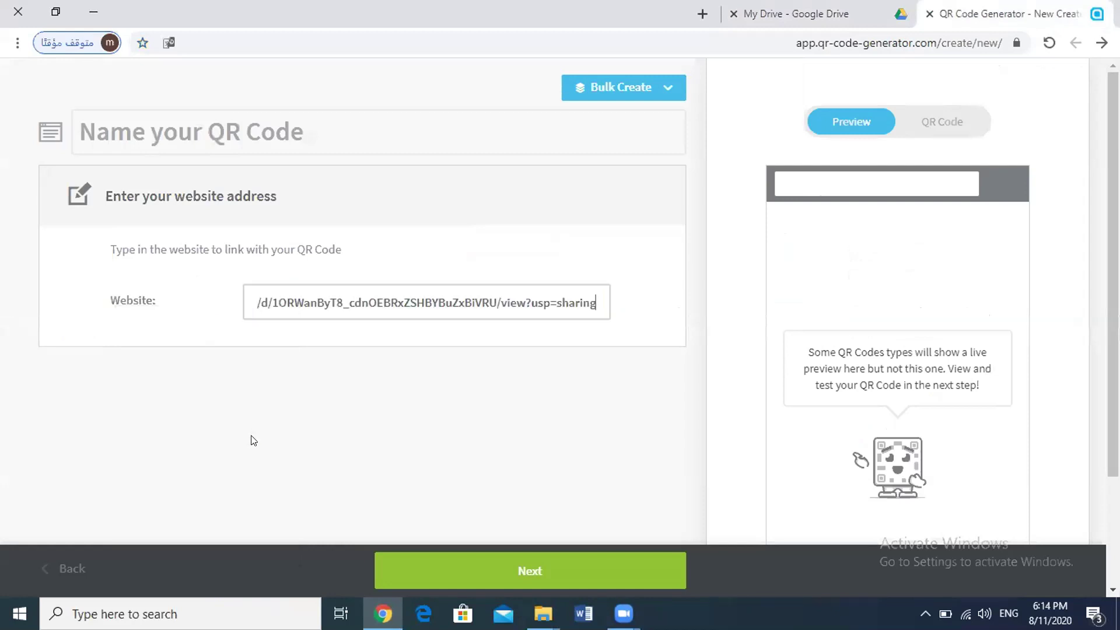
left_click(571, 563)
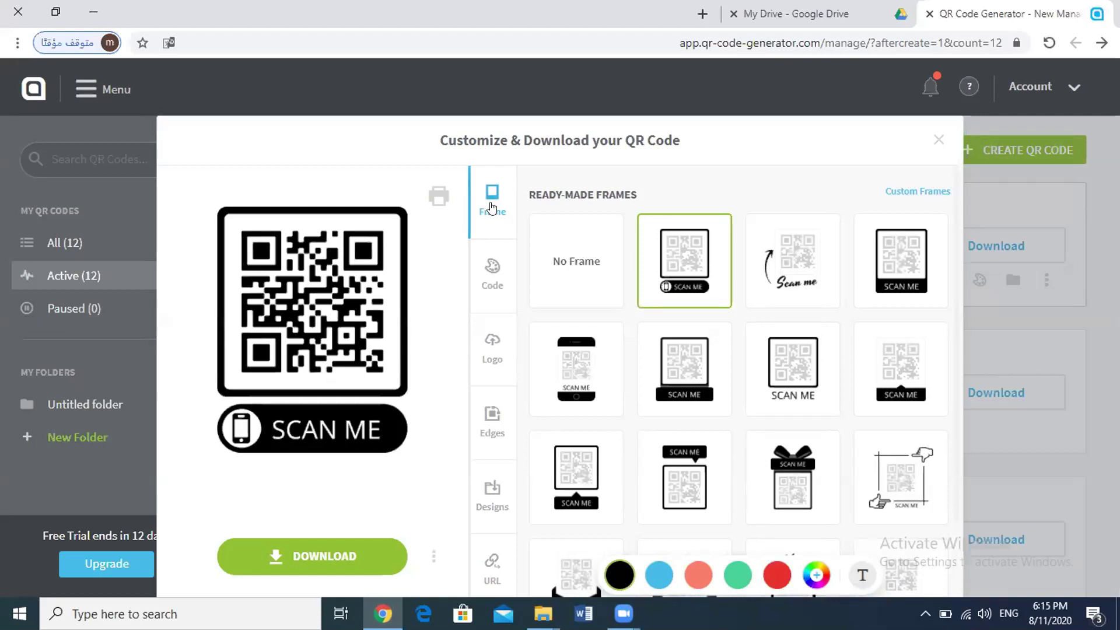
Step: Try several ready-made frames on the QR code, ending with the gift-box frame coloured red
left_click(769, 271)
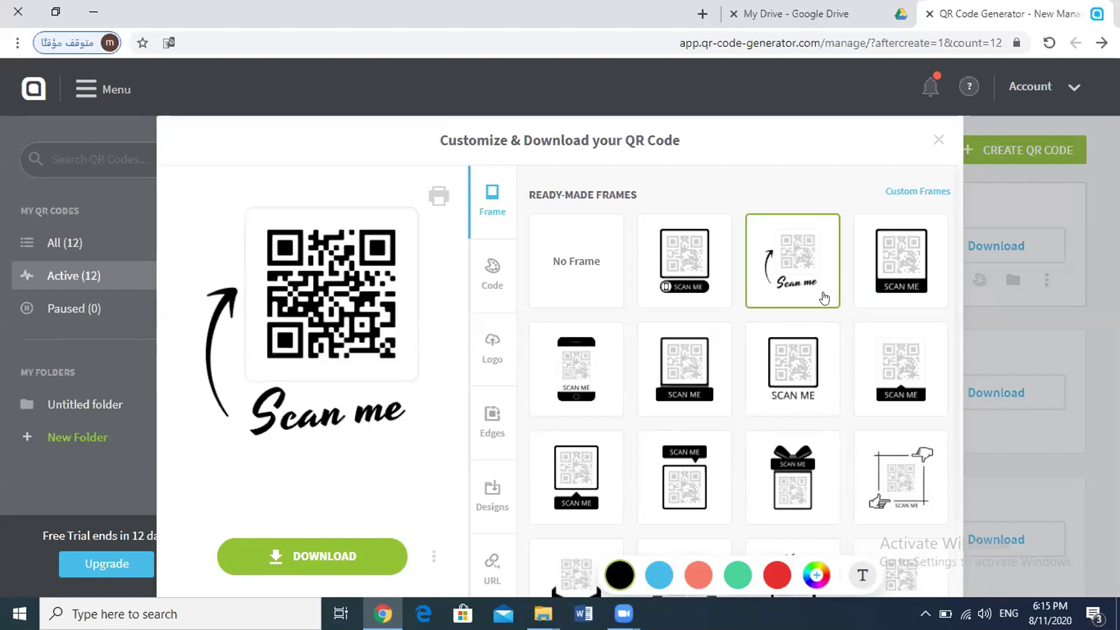
left_click(936, 275)
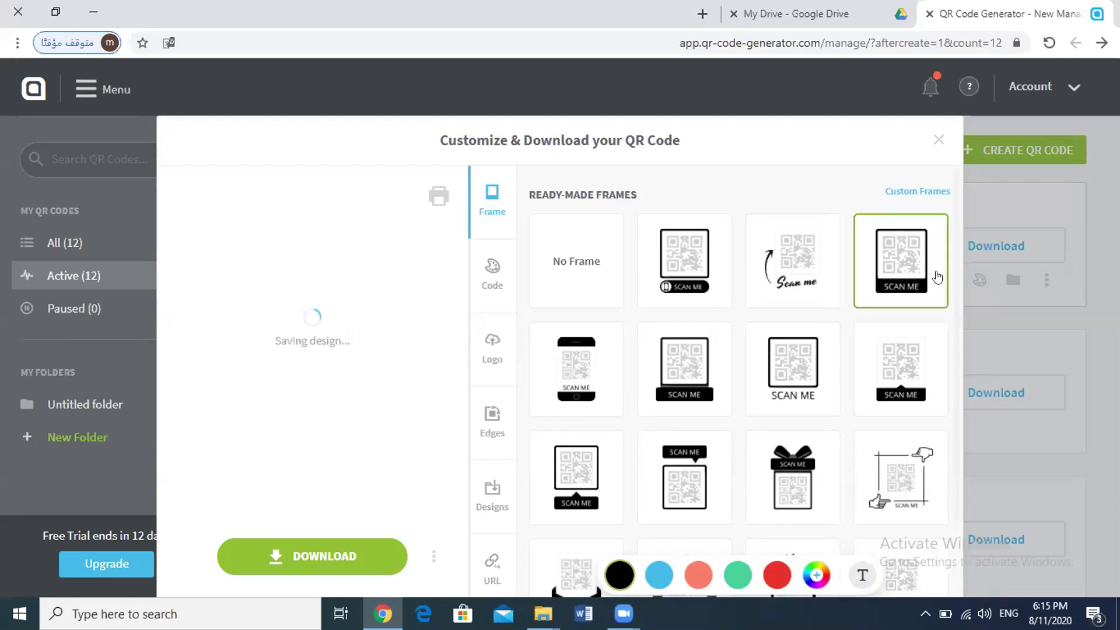
left_click(594, 375)
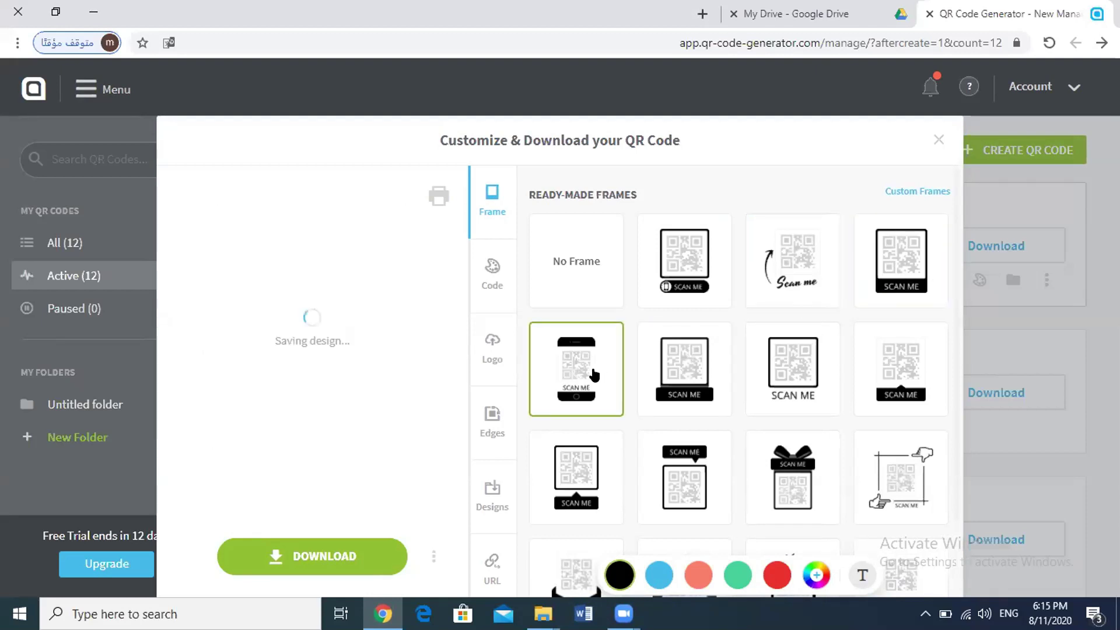
left_click(655, 388)
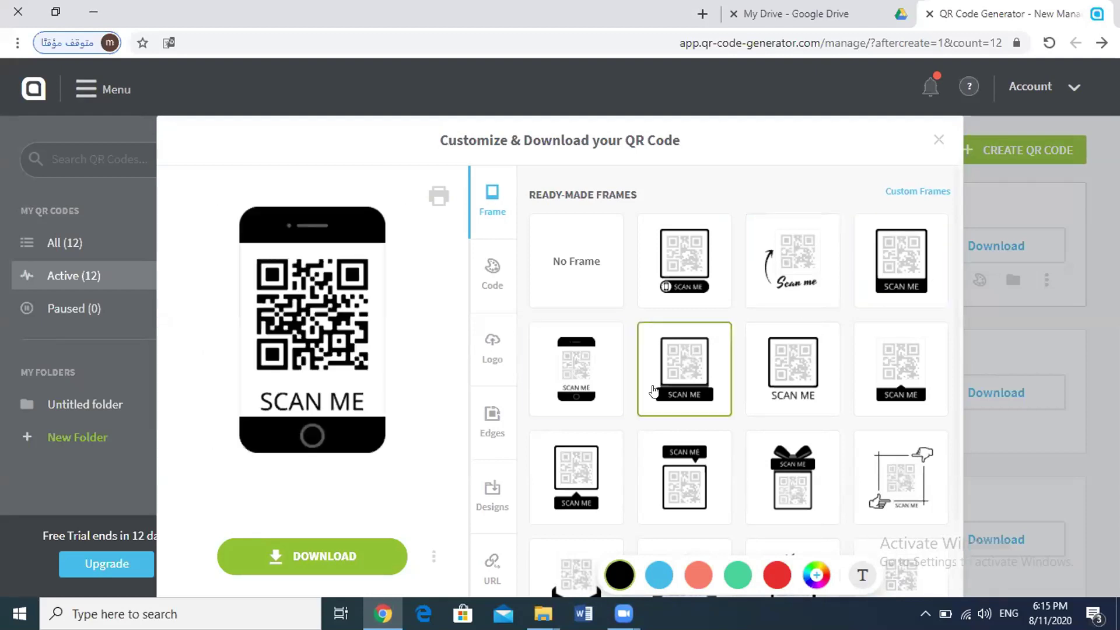
left_click(783, 505)
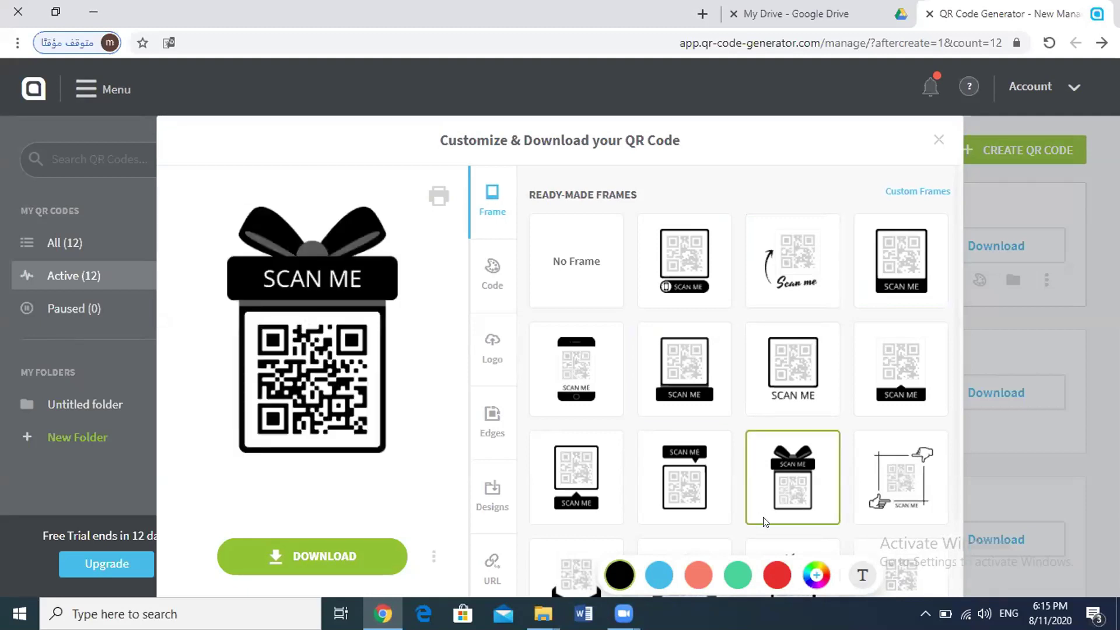
left_click(775, 576)
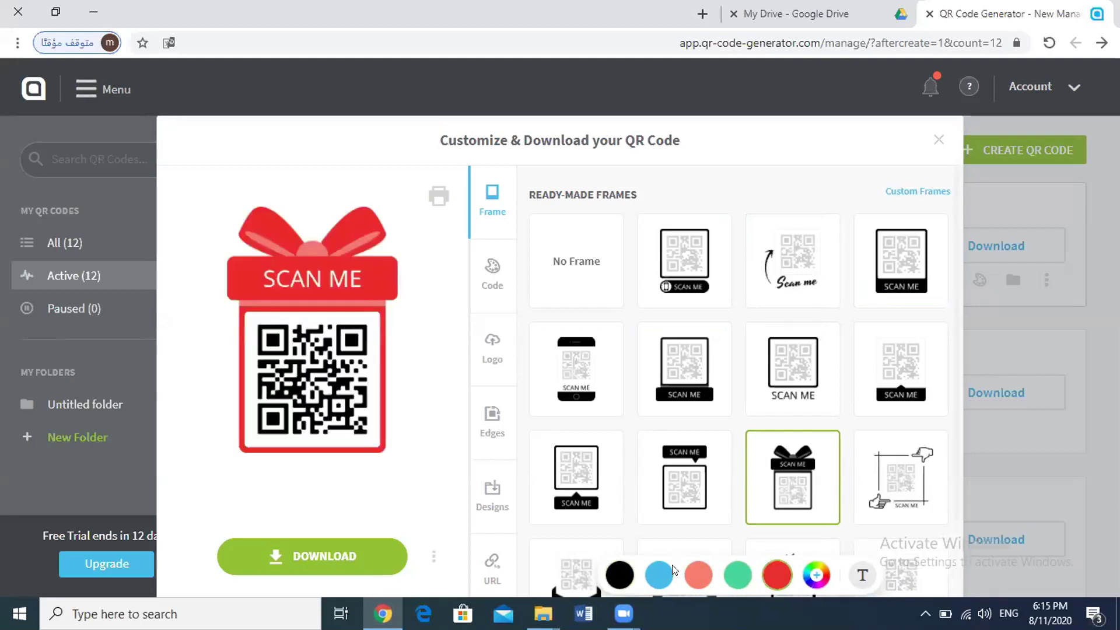
Step: Look at the code shapes, try the phone-icon SCAN ME frame, and set the QR code to No Frame
left_click(492, 285)
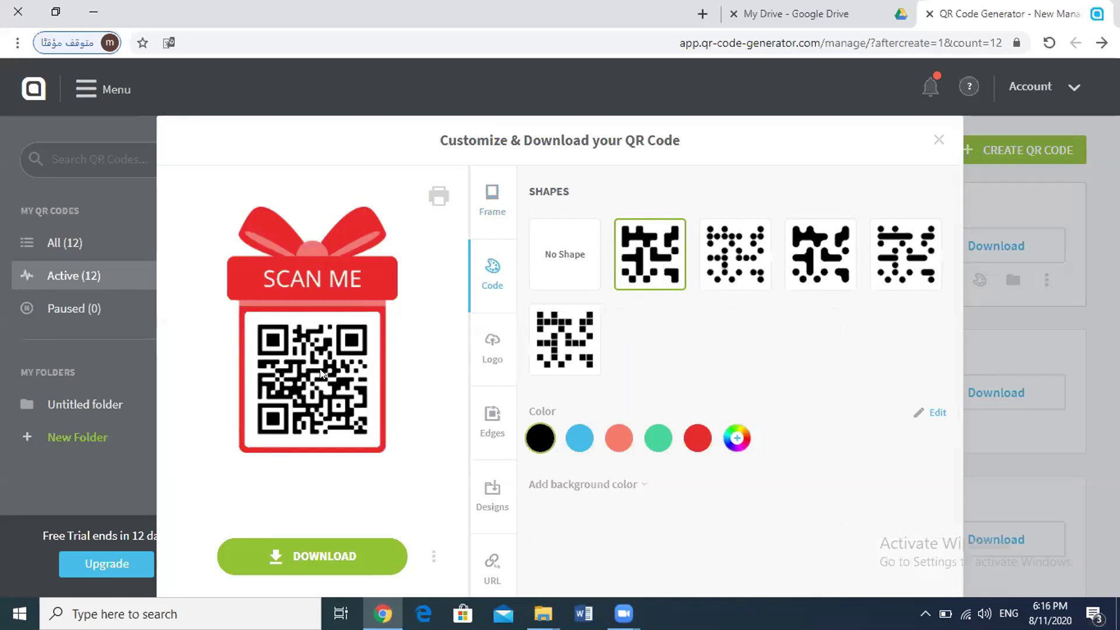
left_click(478, 222)
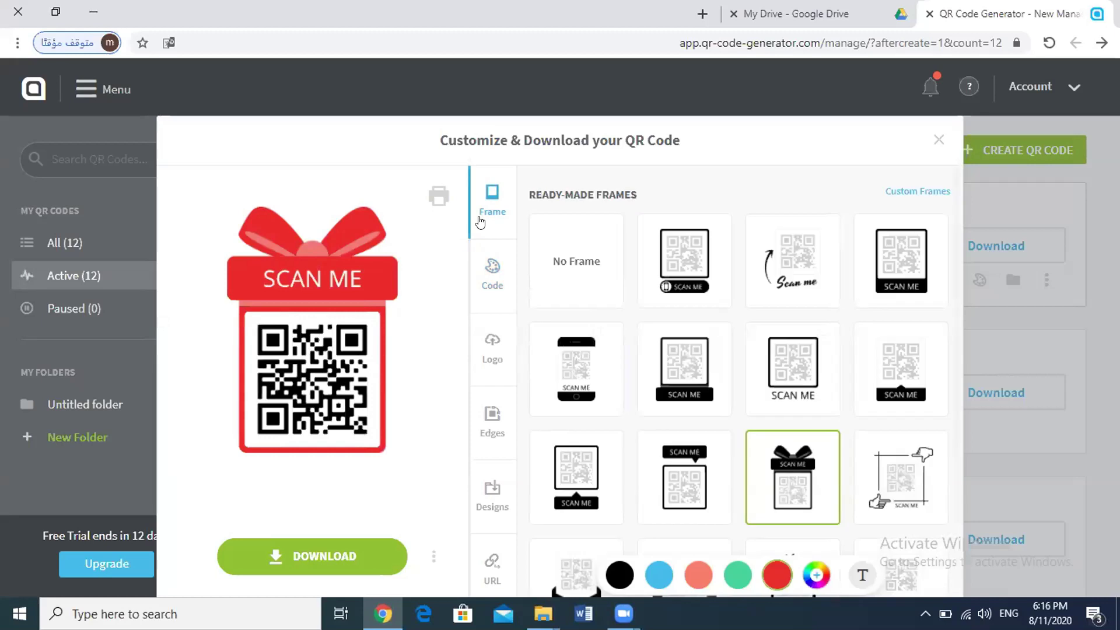
left_click(678, 269)
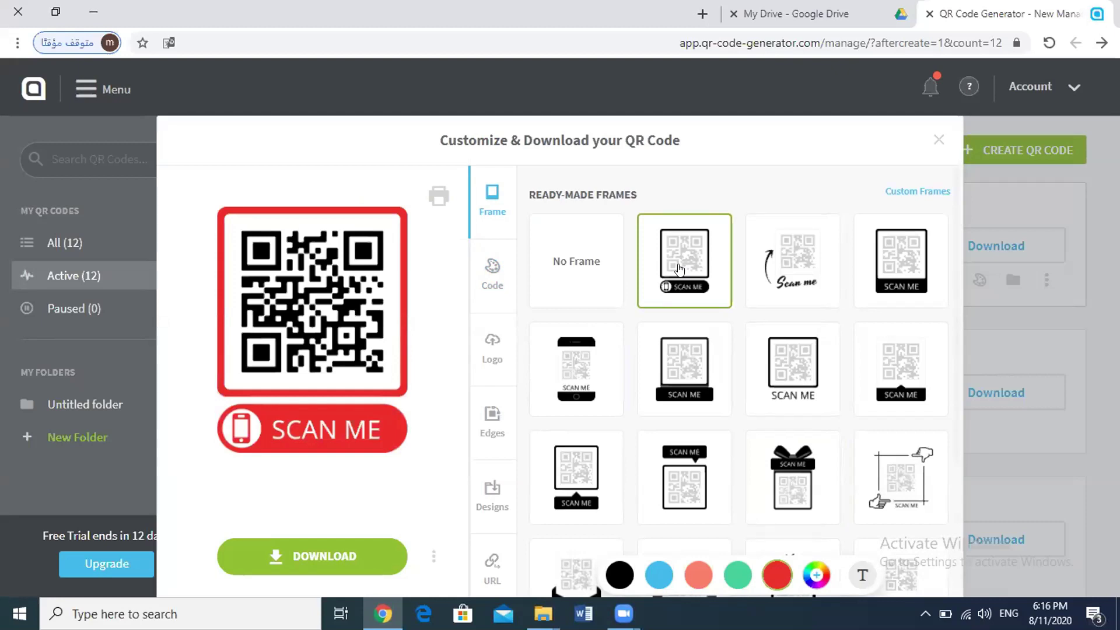
left_click(611, 270)
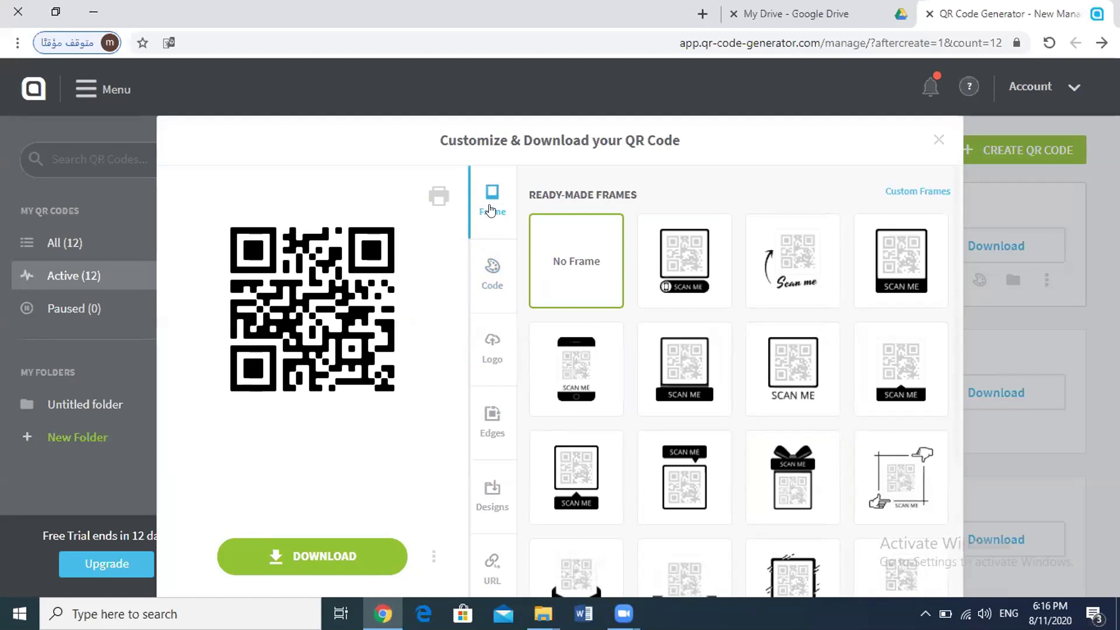
Step: Try the bracketed SCAN ME logo in the QR code and a rounded shape for all its edges
left_click(490, 272)
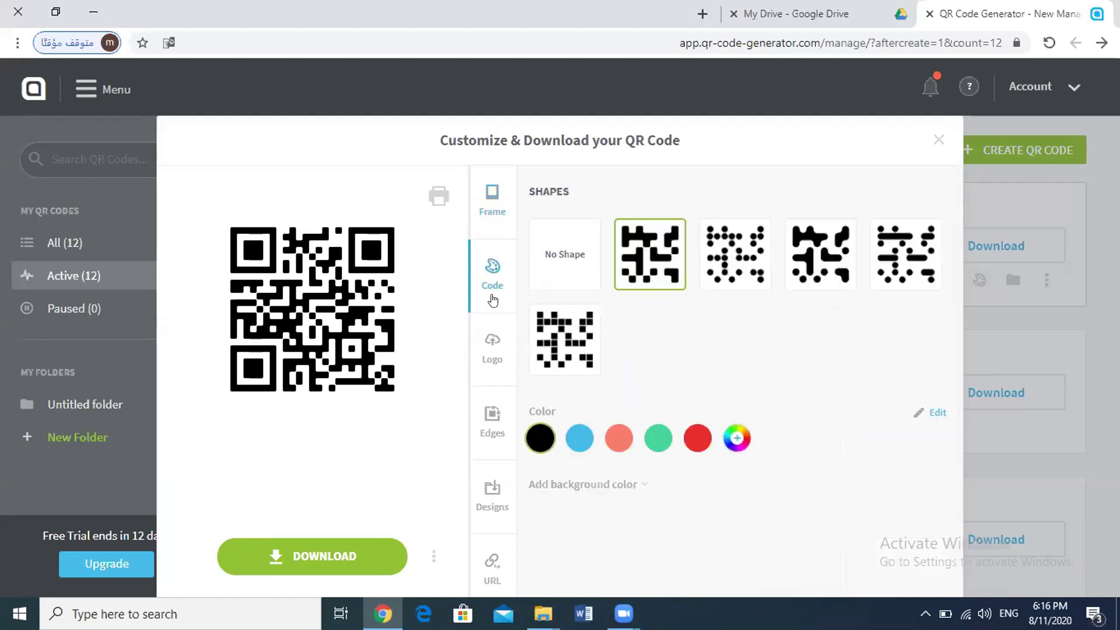
left_click(493, 351)
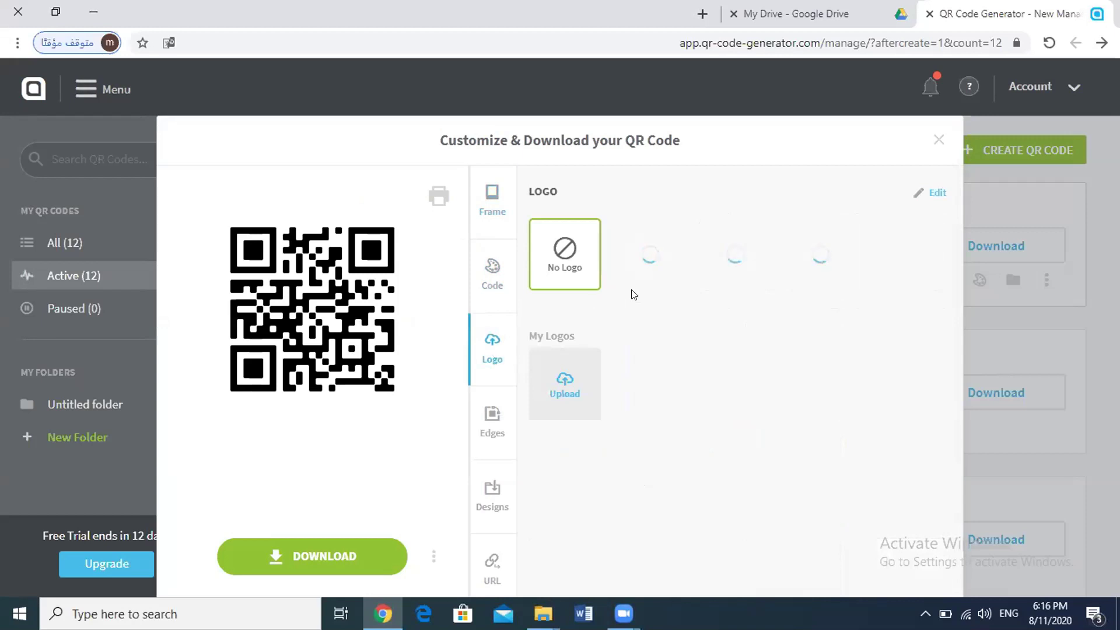
left_click(743, 259)
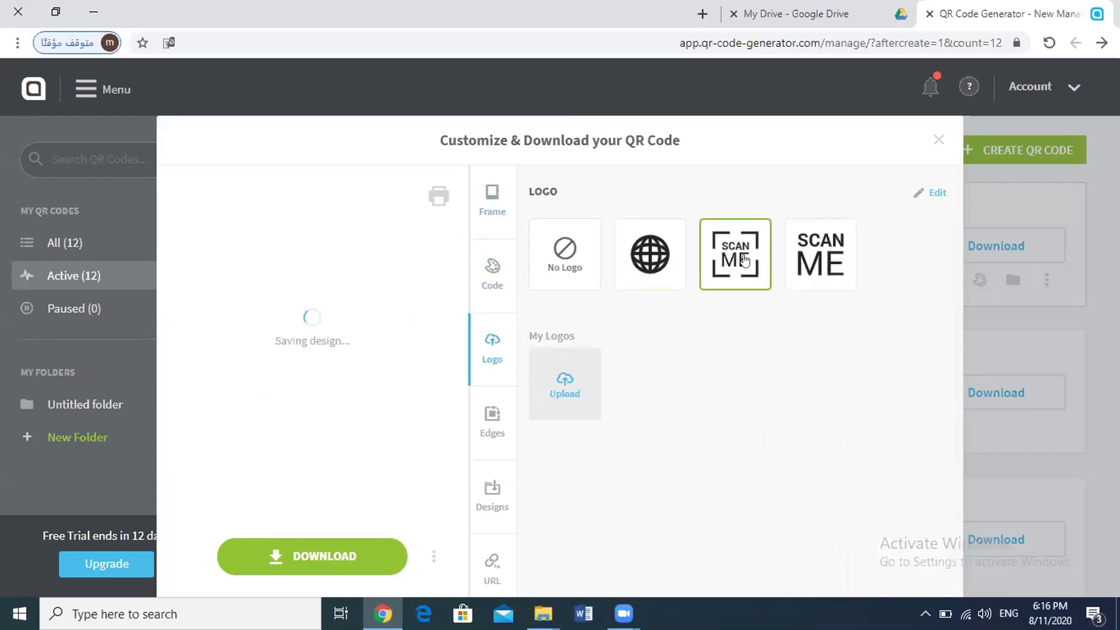
left_click(493, 439)
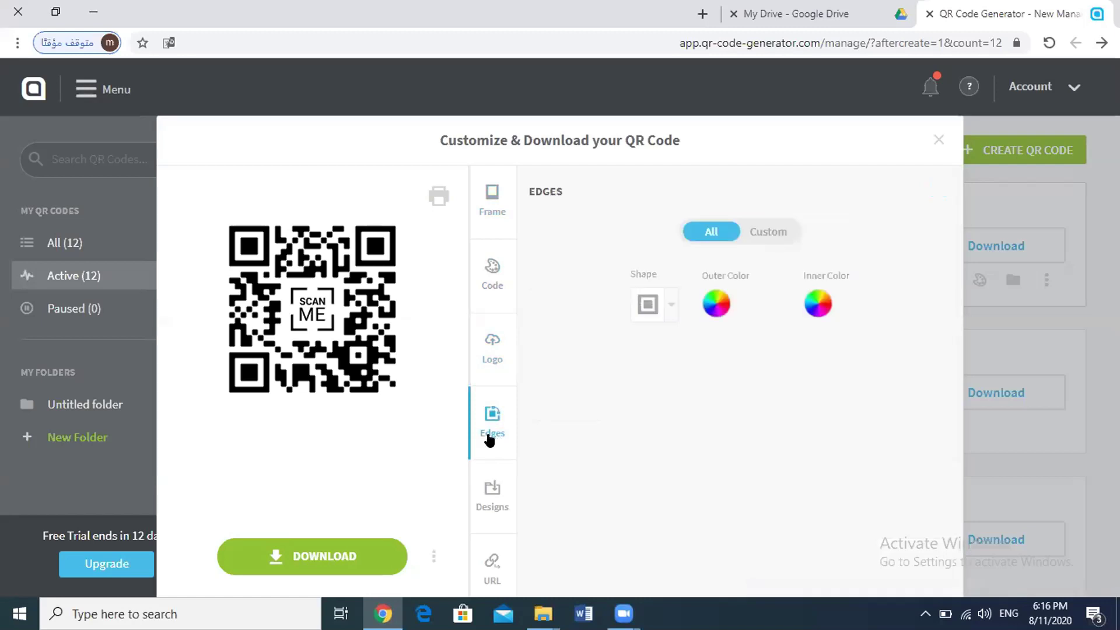
left_click(673, 314)
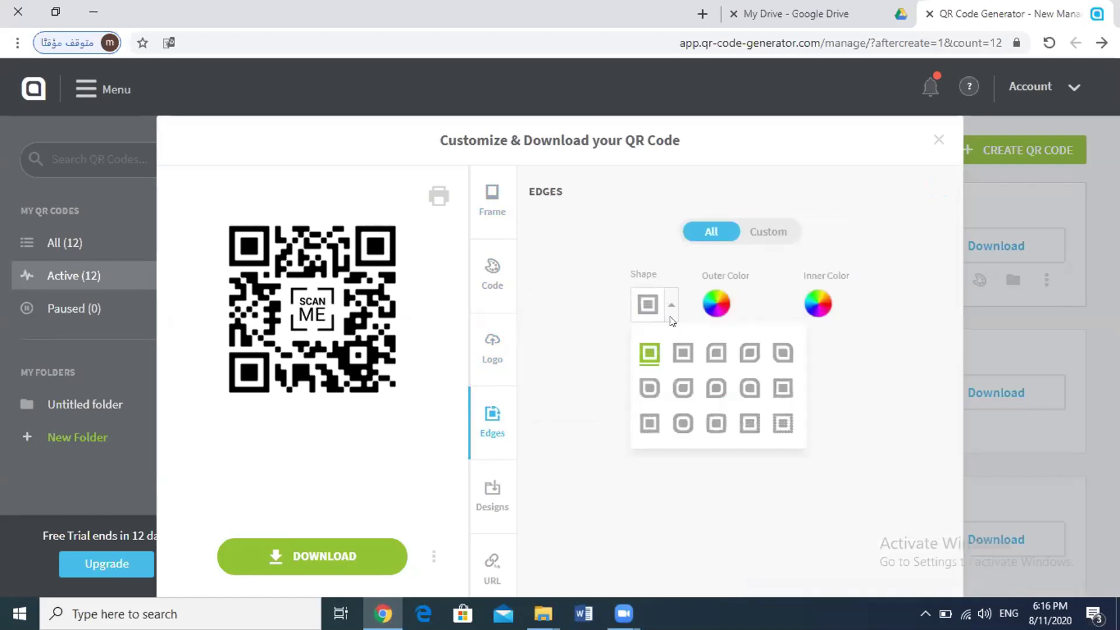
left_click(682, 387)
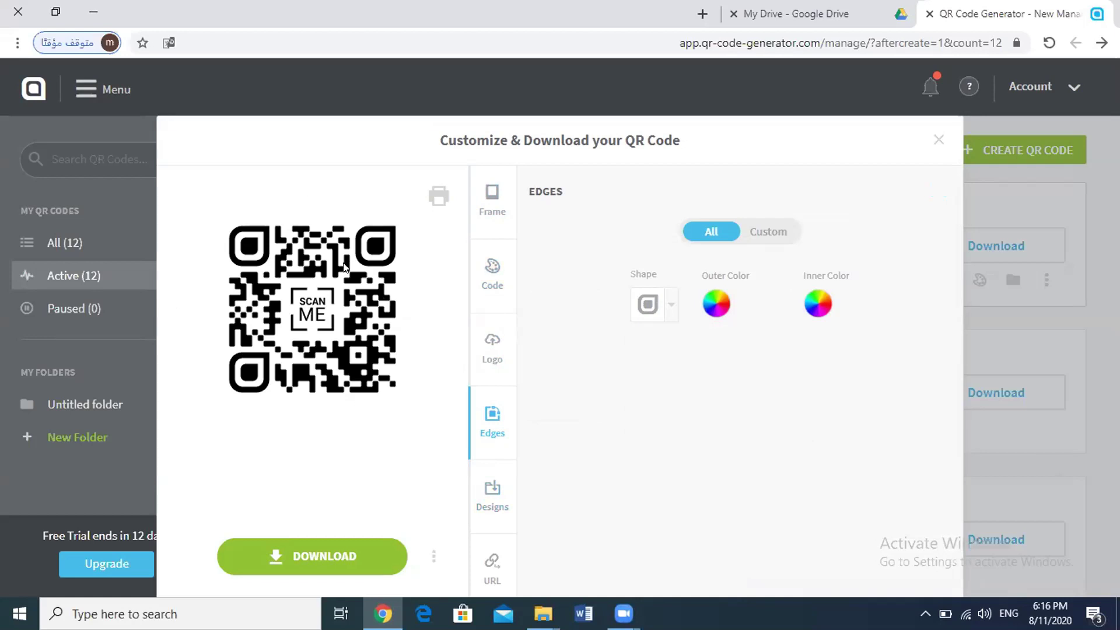
Step: Set the edges back to the plain square shape and remove the logo from the QR code
left_click(494, 351)
left_click(493, 416)
left_click(670, 308)
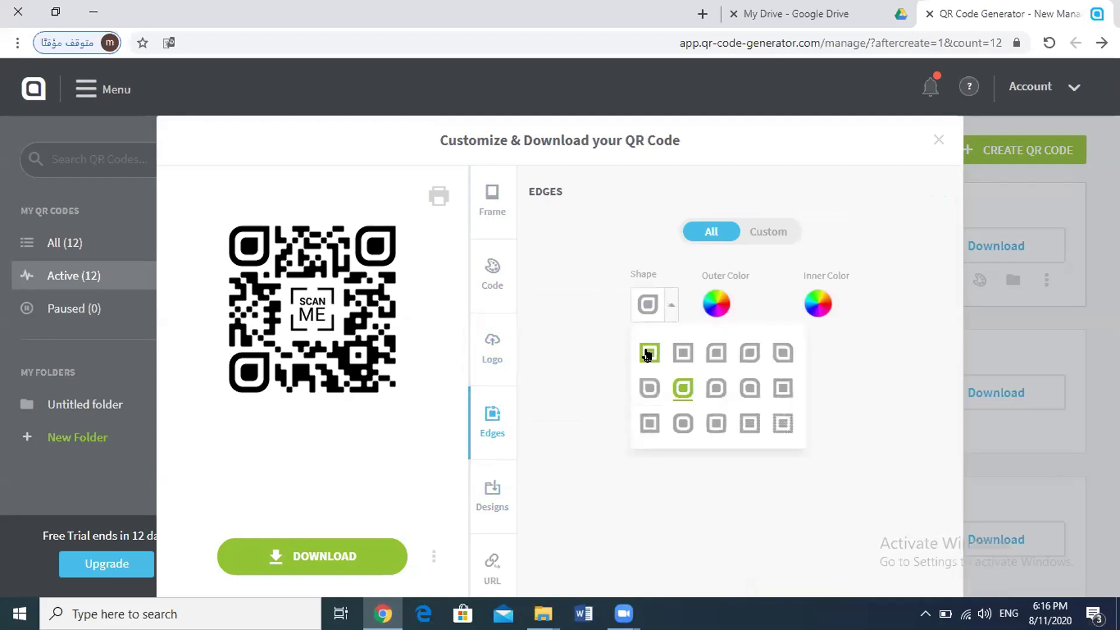
left_click(647, 353)
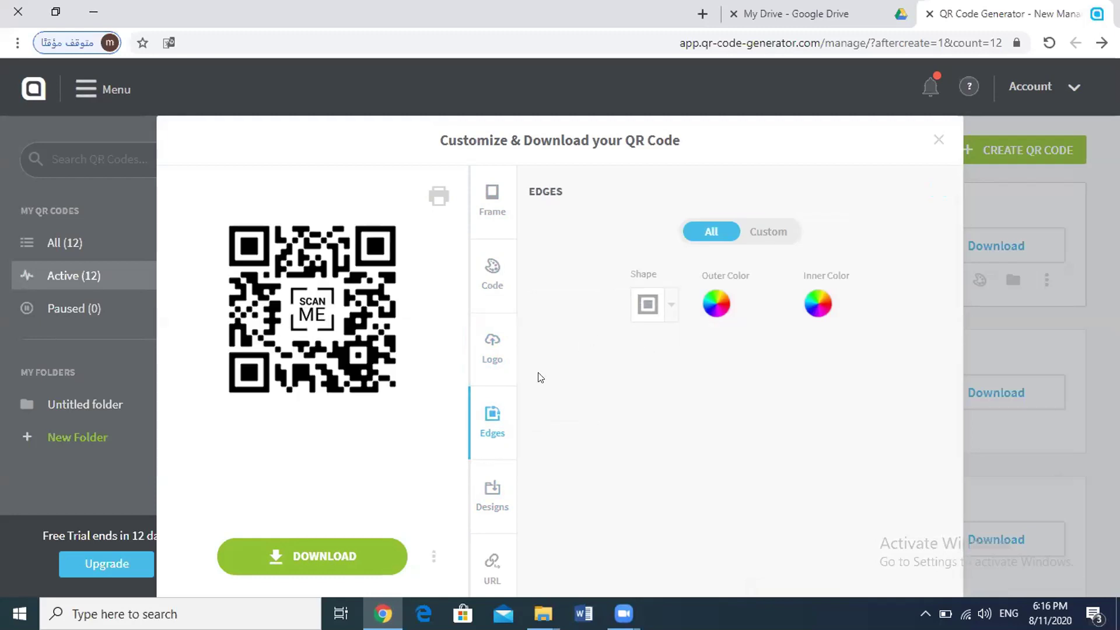
left_click(492, 330)
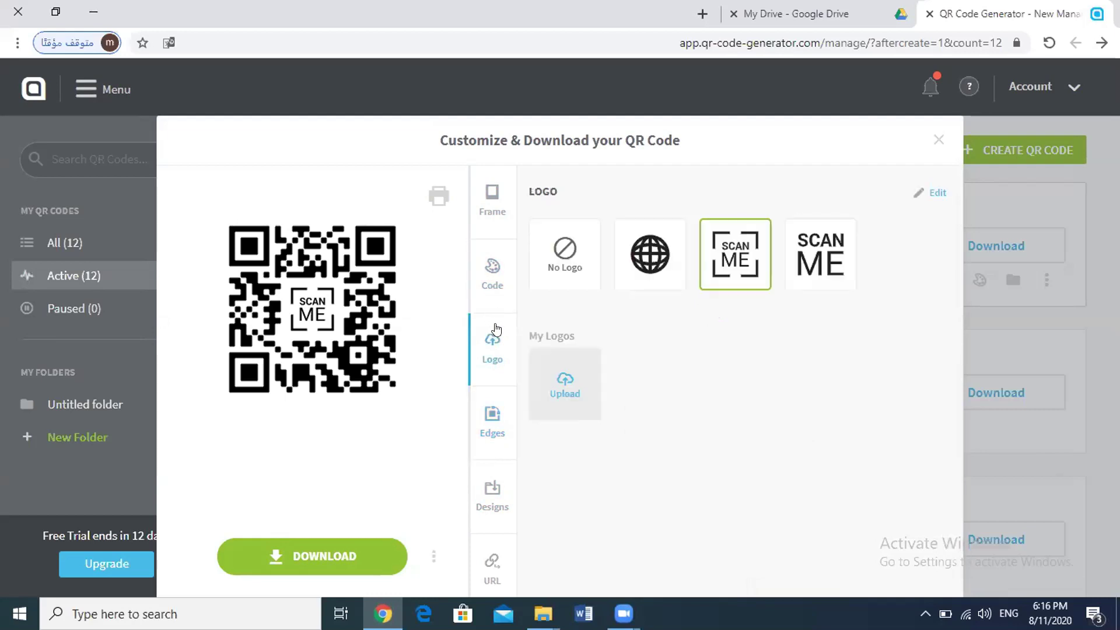
left_click(578, 246)
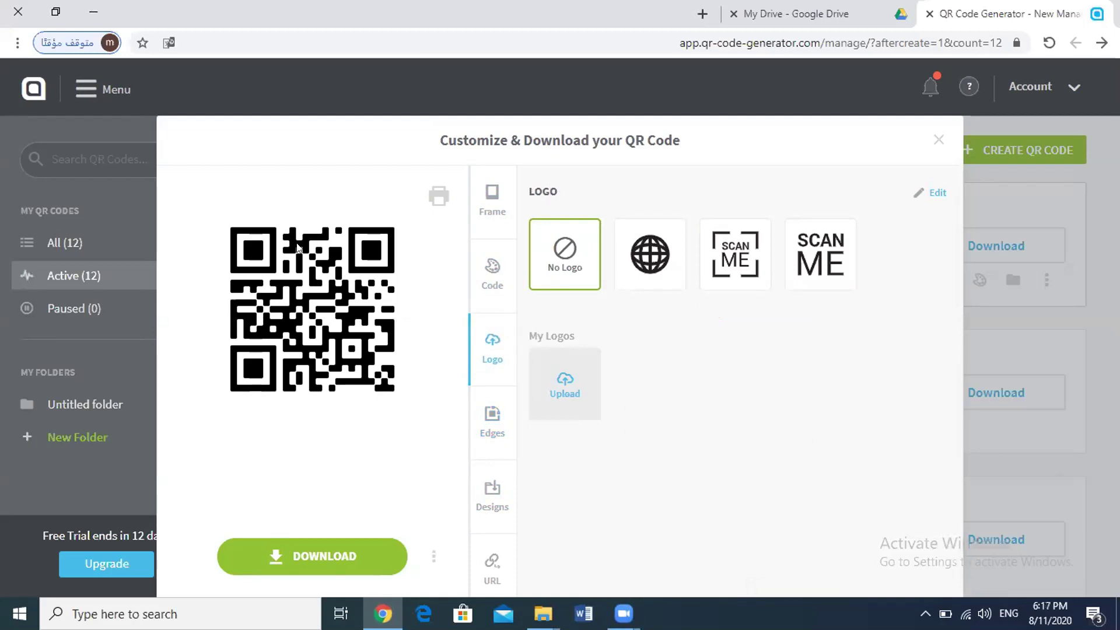
Step: Download the QR code, show the new PNG file in its folder and open the image
left_click(307, 557)
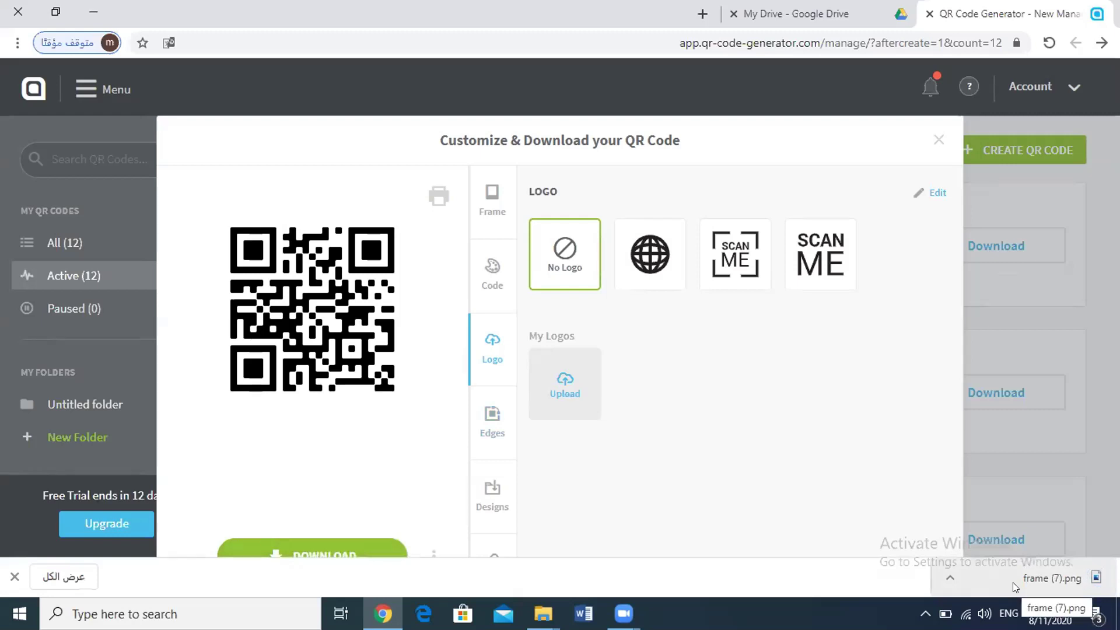
left_click(60, 576)
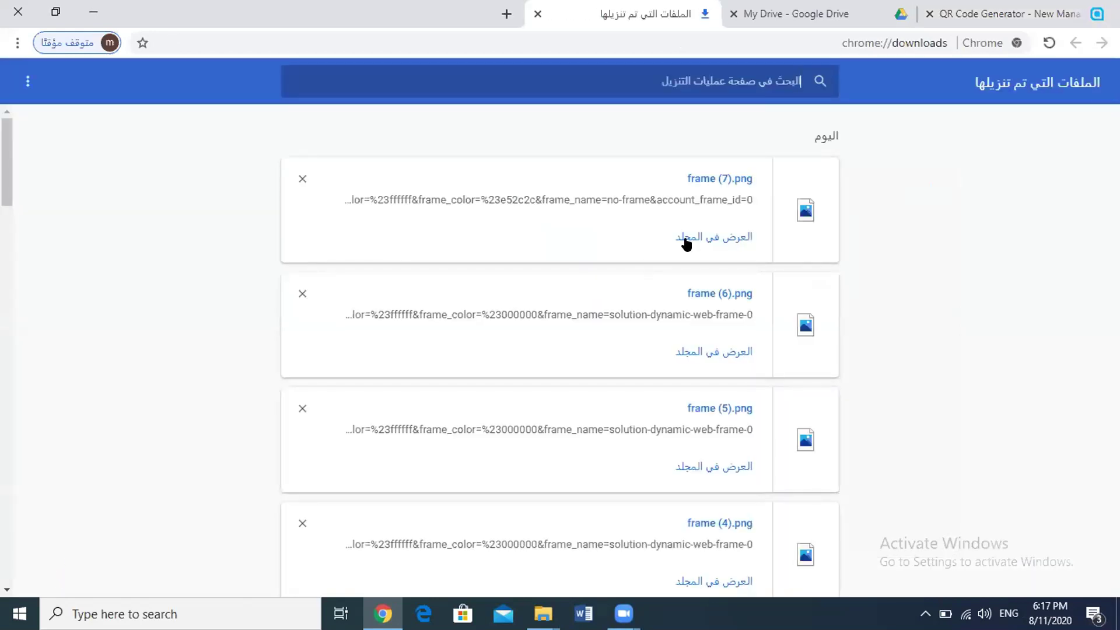
left_click(687, 241)
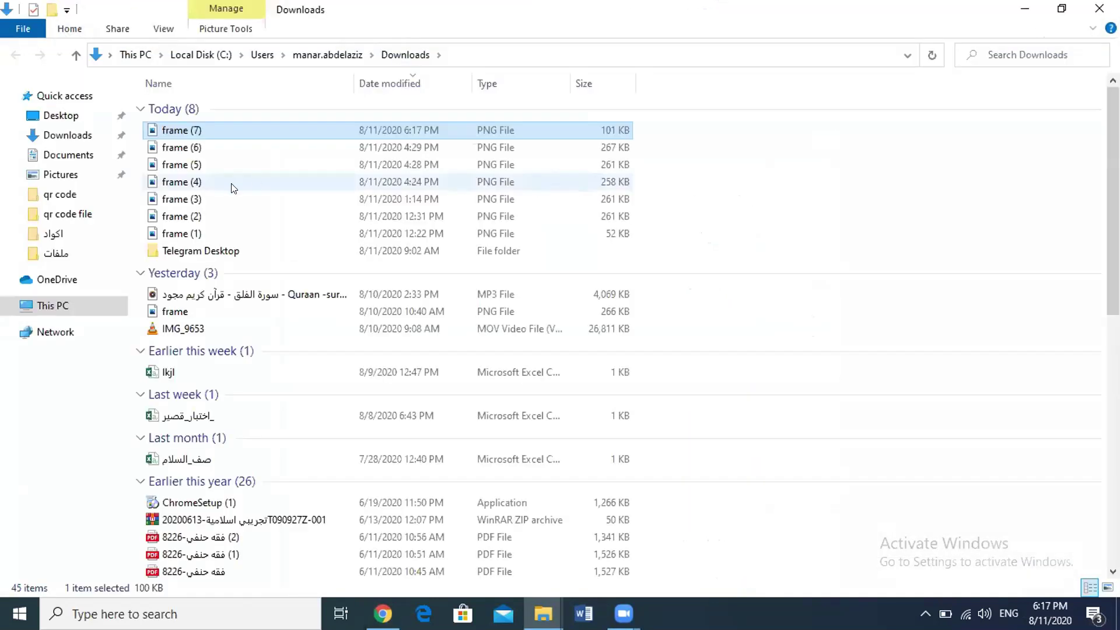
double_click(209, 131)
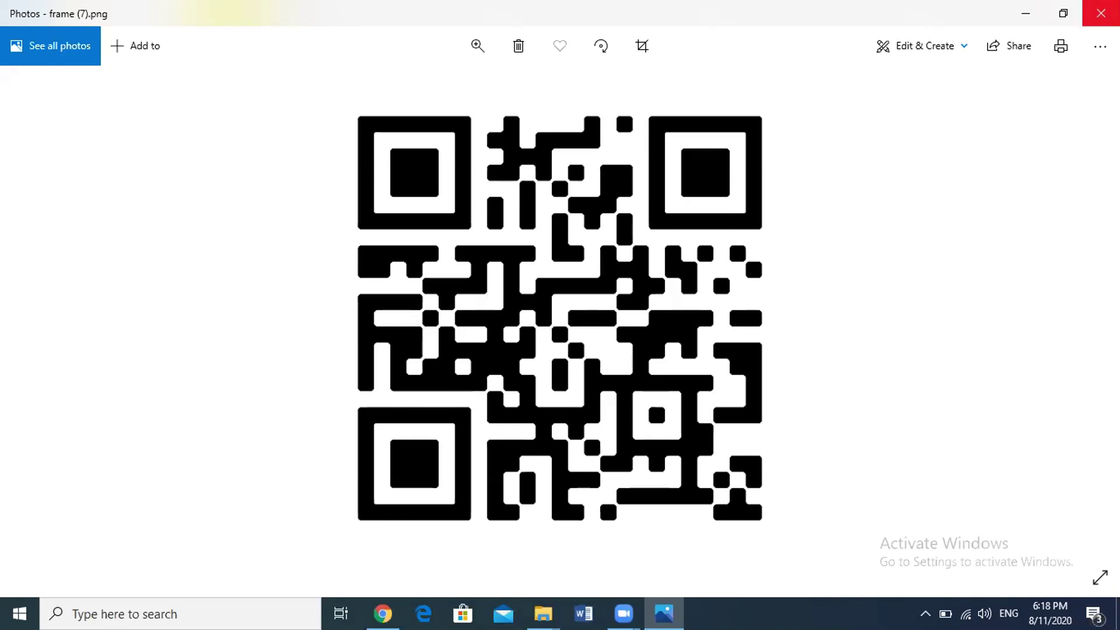
Step: Close the QR code image and the Downloads folder, and return to My Drive in Google Drive
left_click(1100, 13)
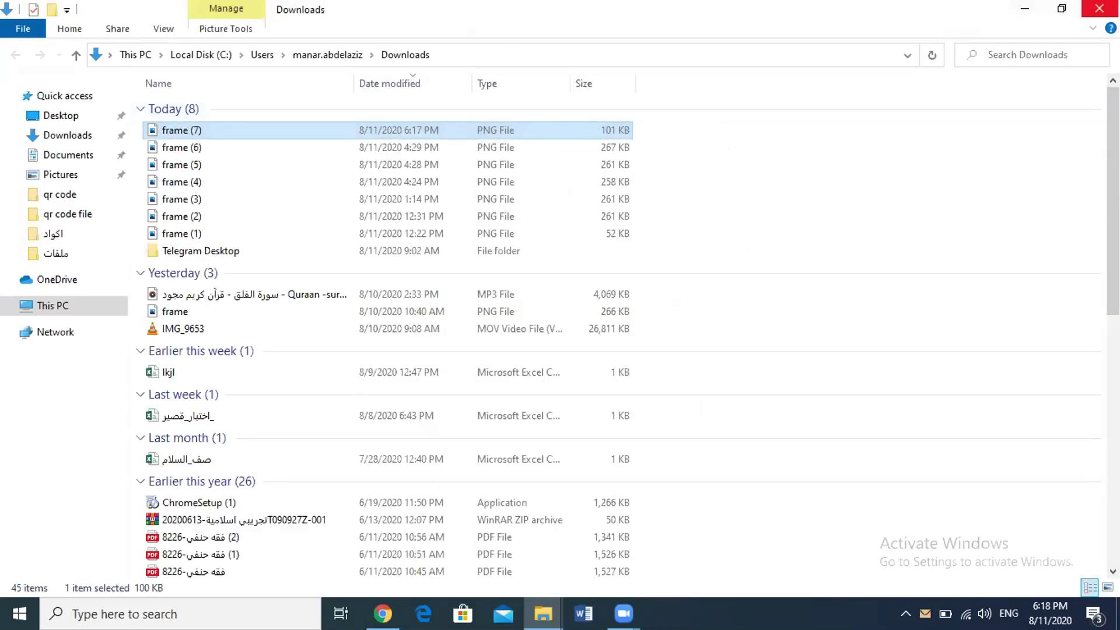
left_click(1099, 9)
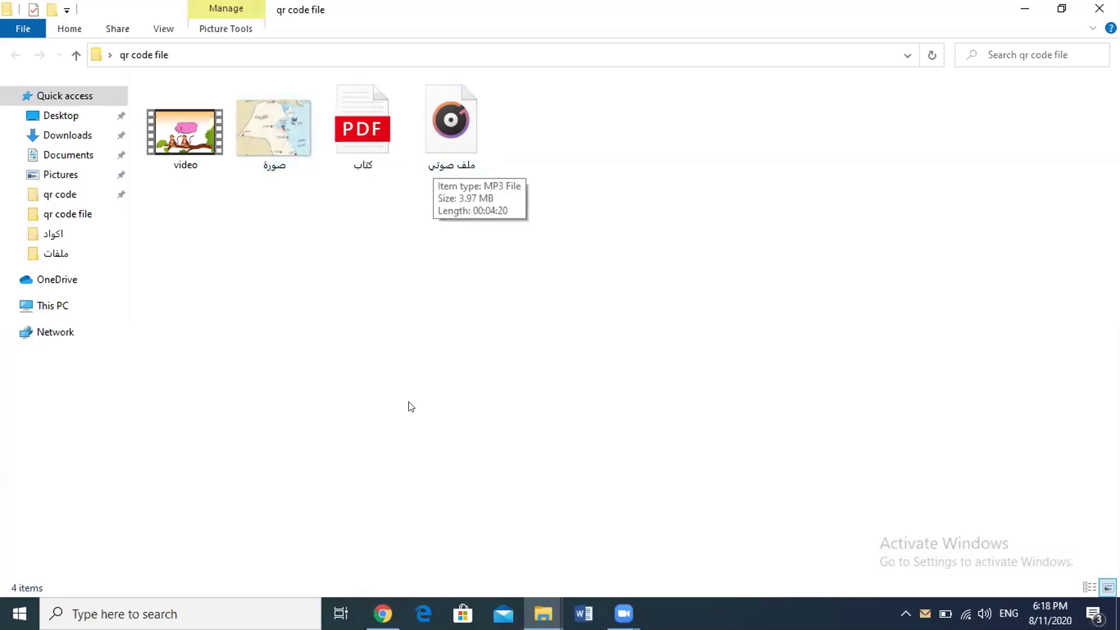
left_click(384, 609)
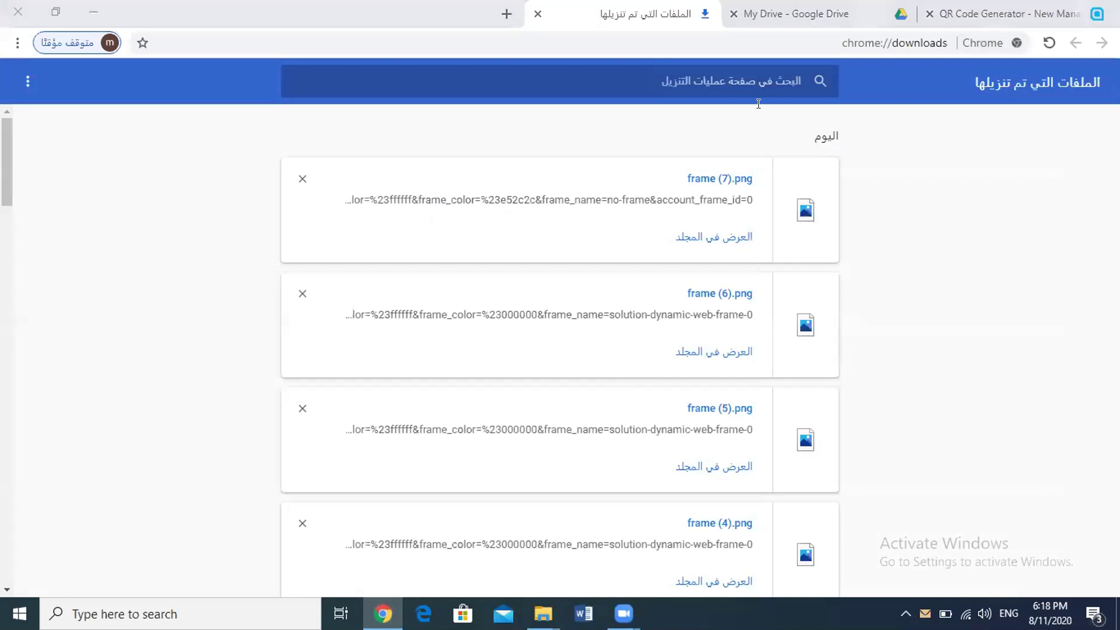
left_click(796, 14)
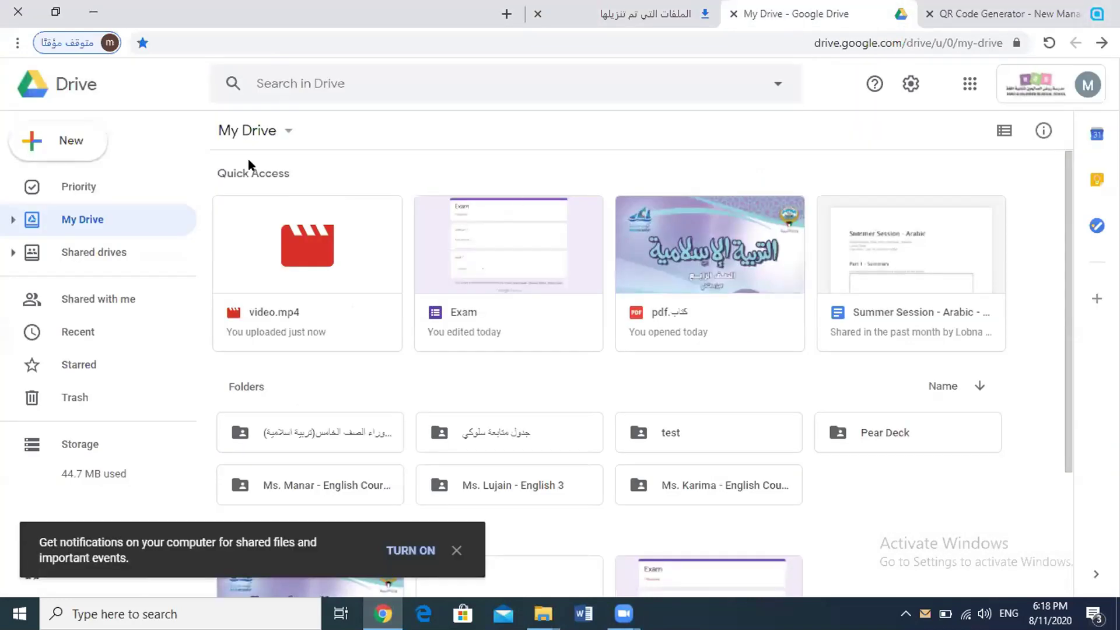
left_click(56, 153)
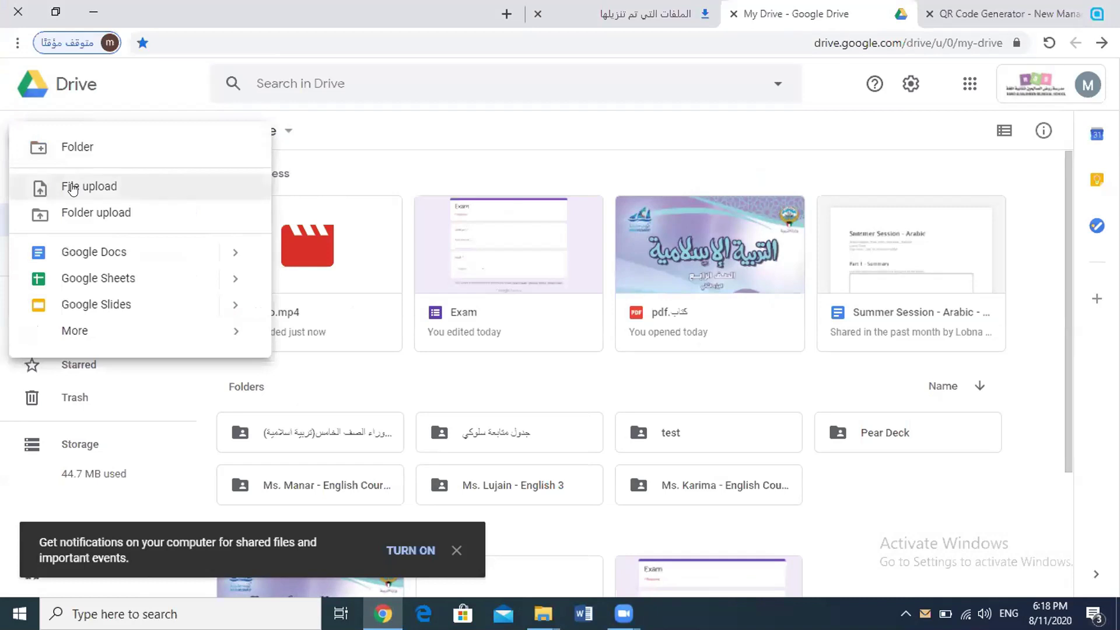
left_click(72, 187)
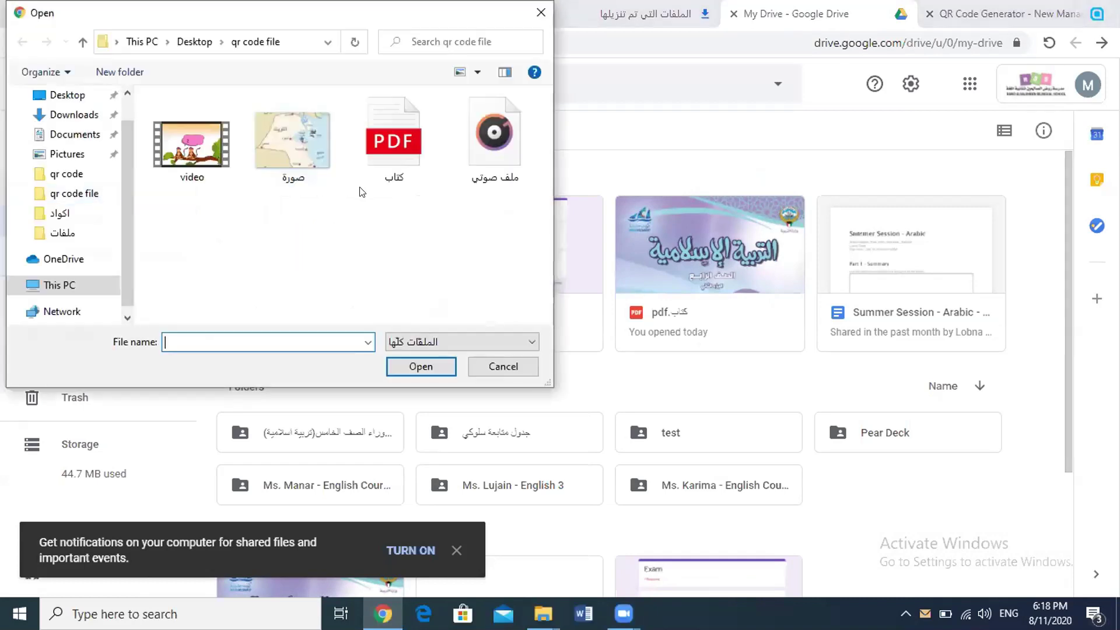
left_click(399, 153)
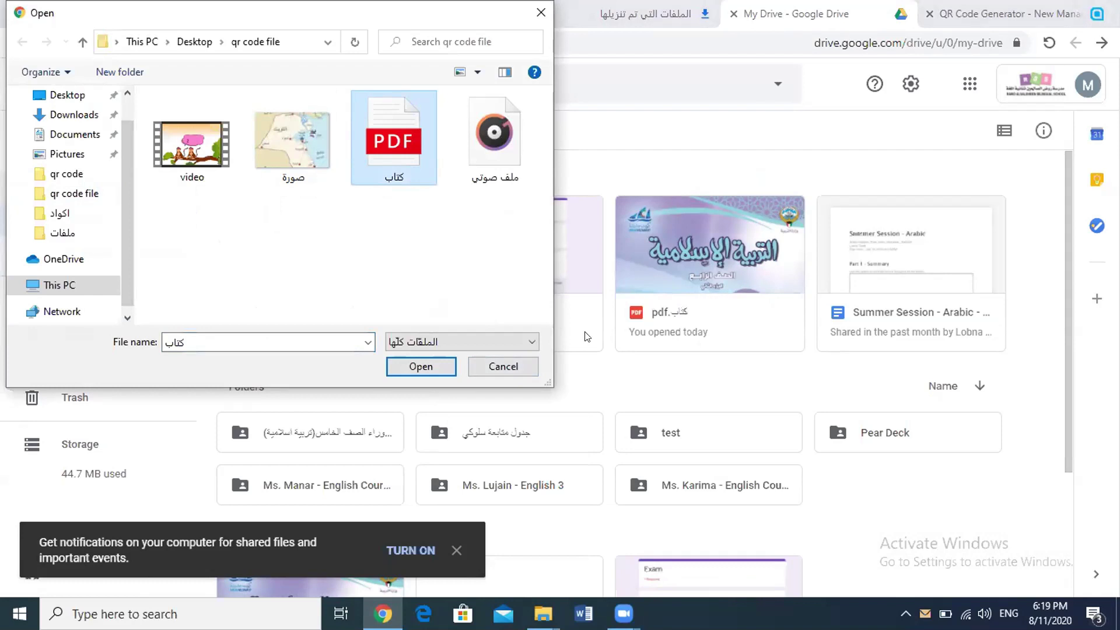
left_click(513, 367)
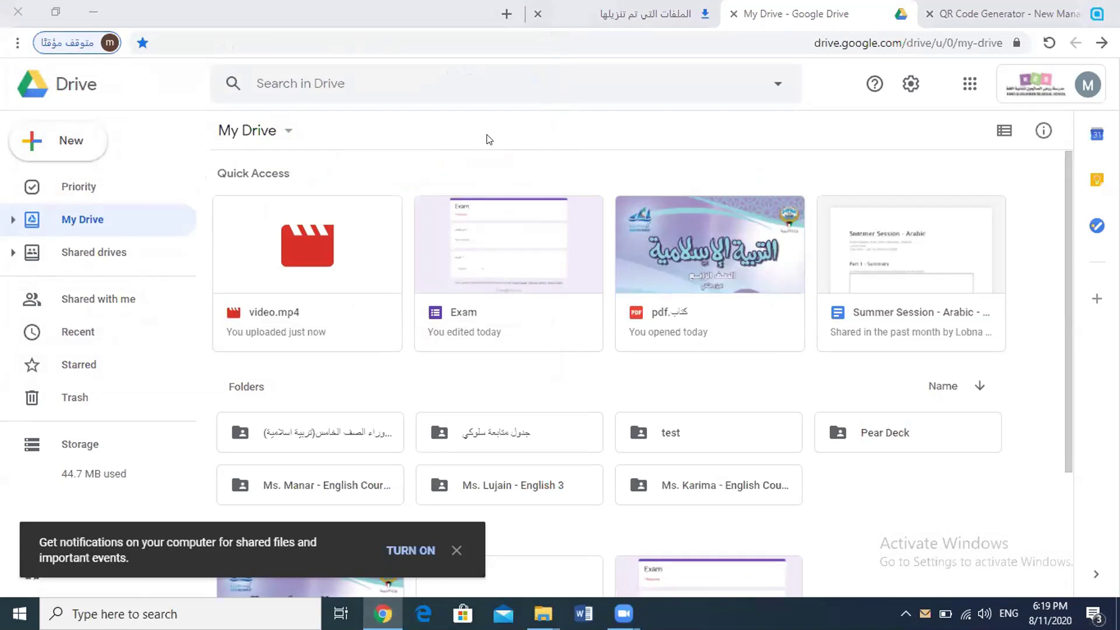
Step: Copy the shareable link of the كتاب.pdf file in My Drive
right_click(663, 281)
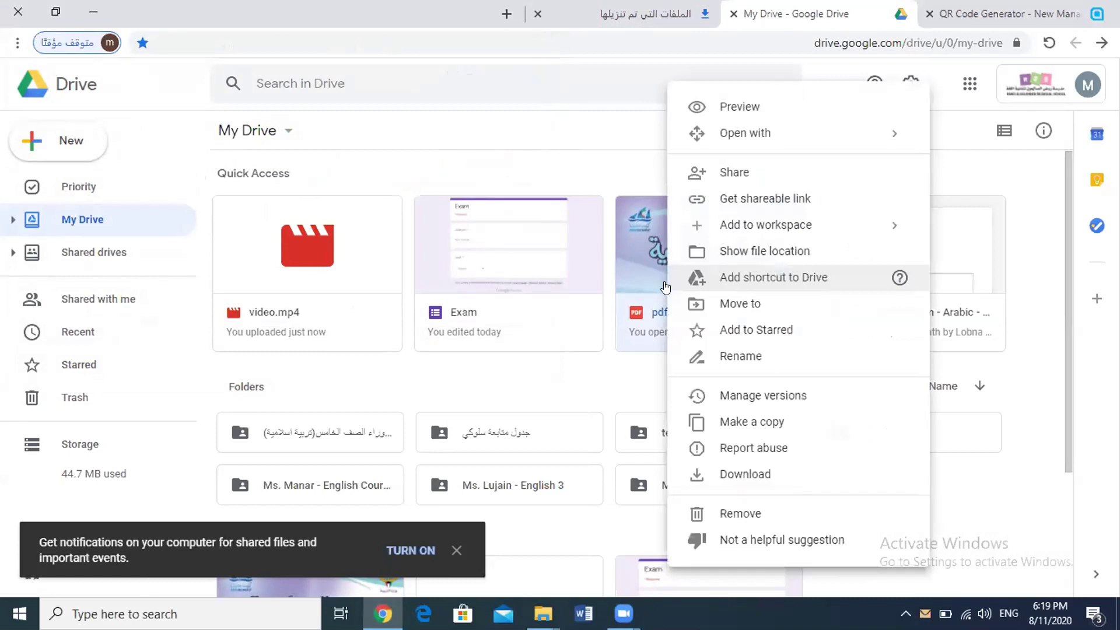
left_click(761, 200)
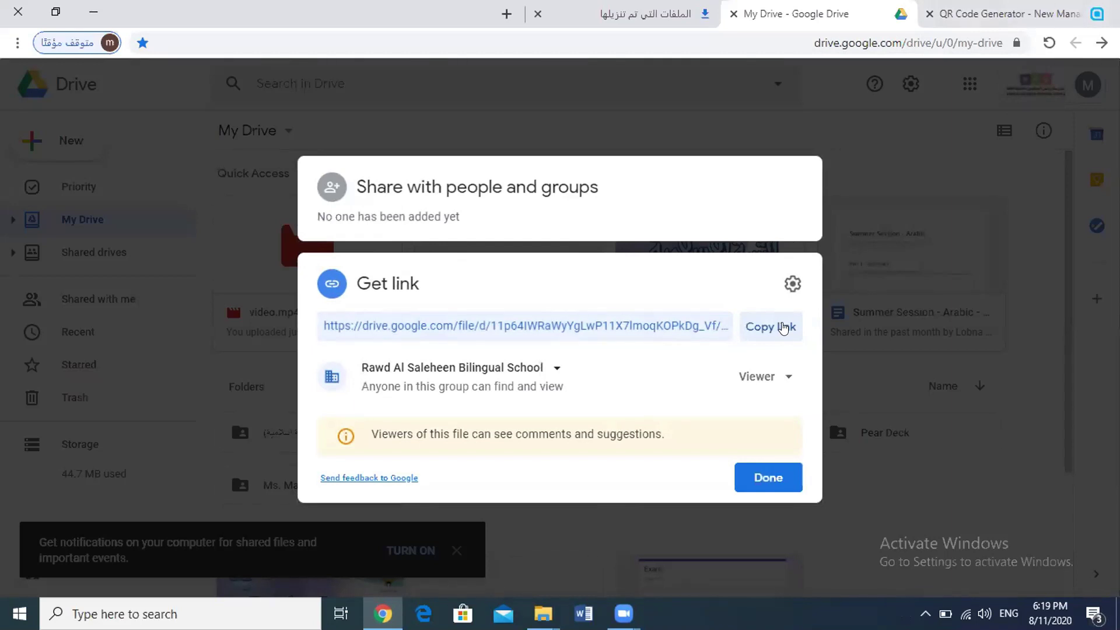
left_click(784, 328)
left_click(658, 325)
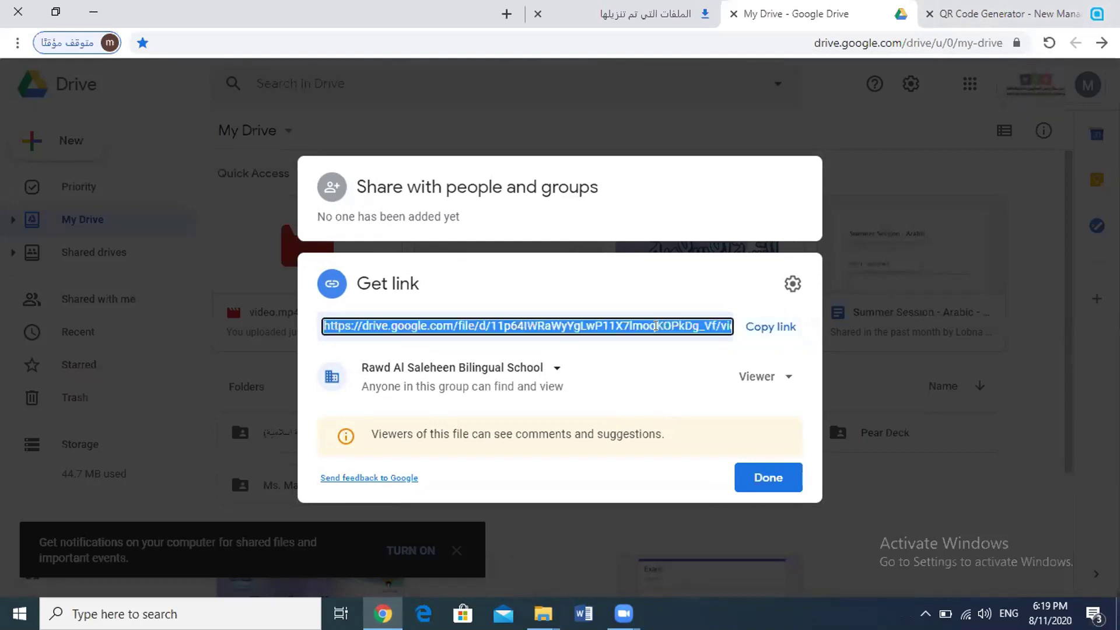
left_click(770, 328)
Step: Close the finished QR code's customization in QR Code Generator and start a new QR code of the Website type
left_click(1000, 11)
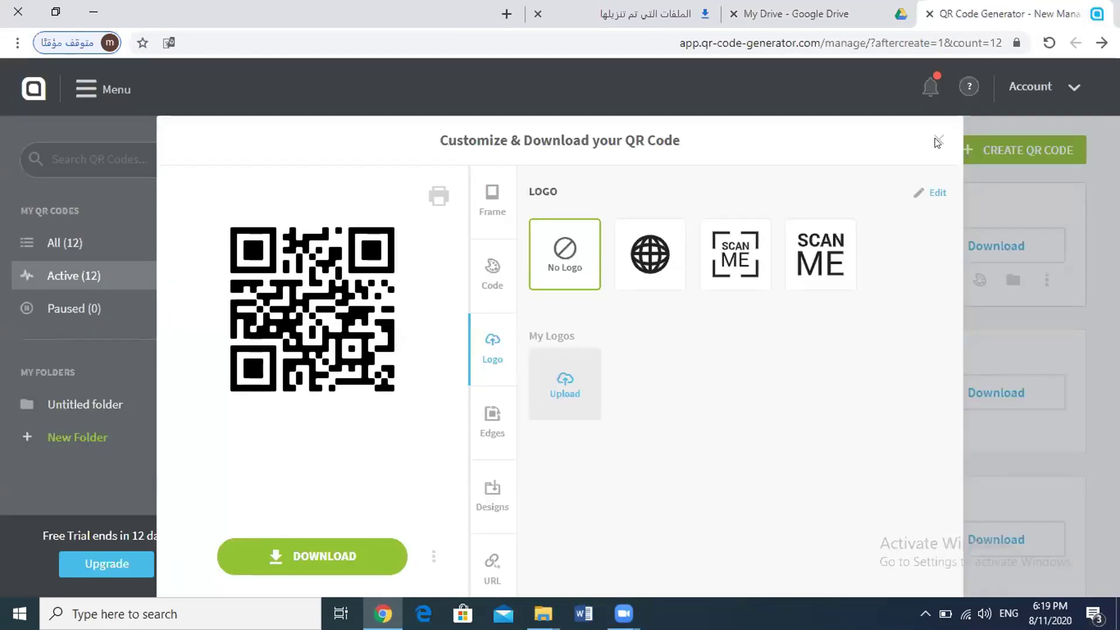
left_click(938, 140)
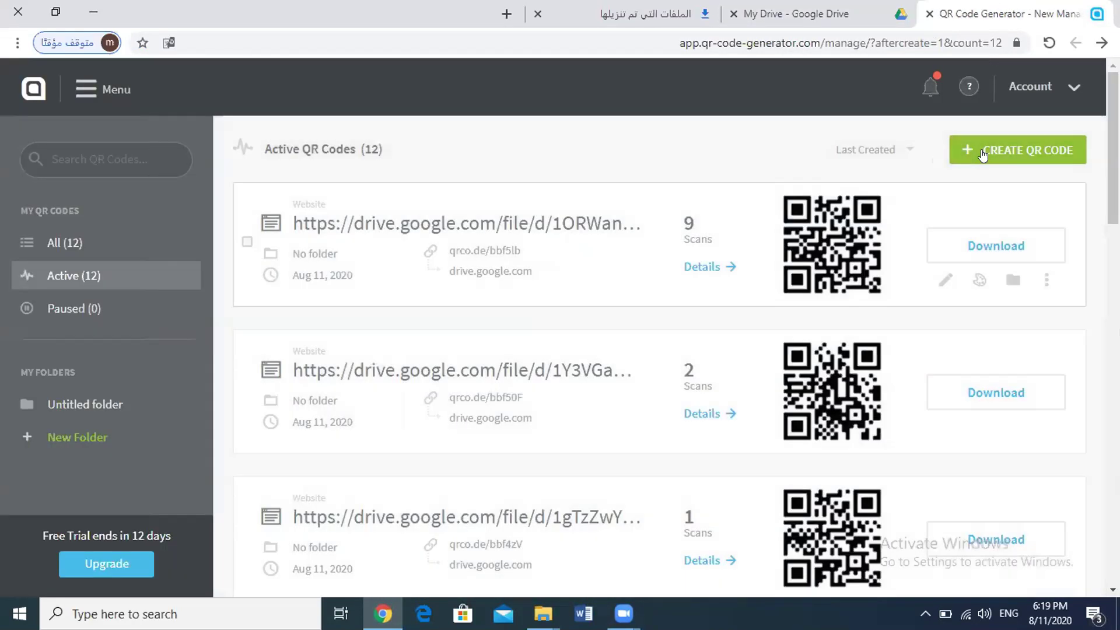
left_click(1028, 151)
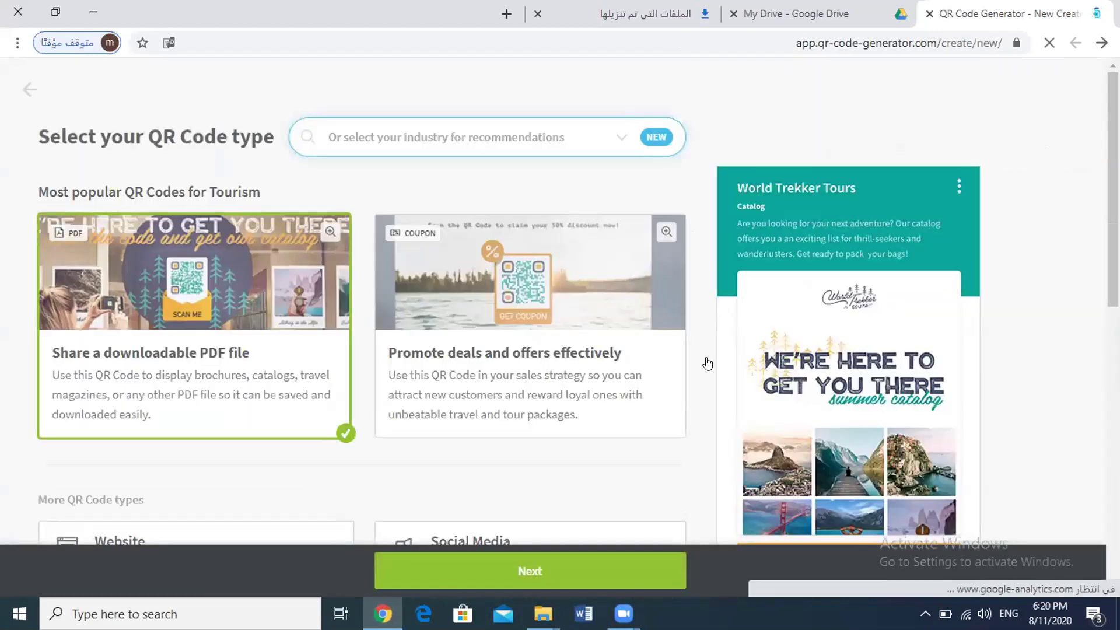
left_click(202, 534)
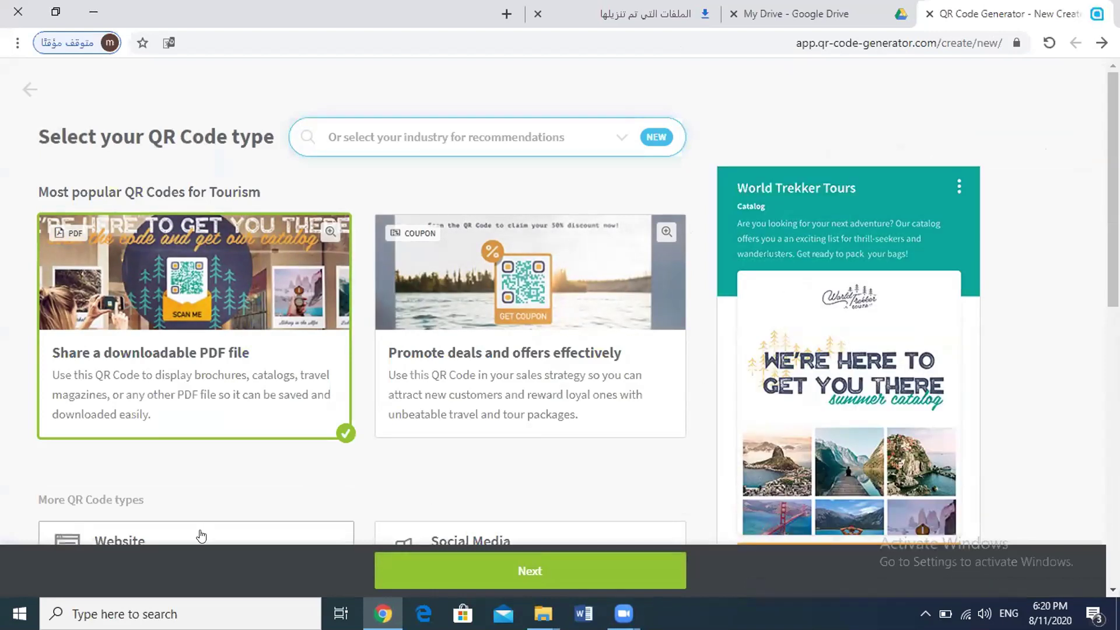
left_click(443, 564)
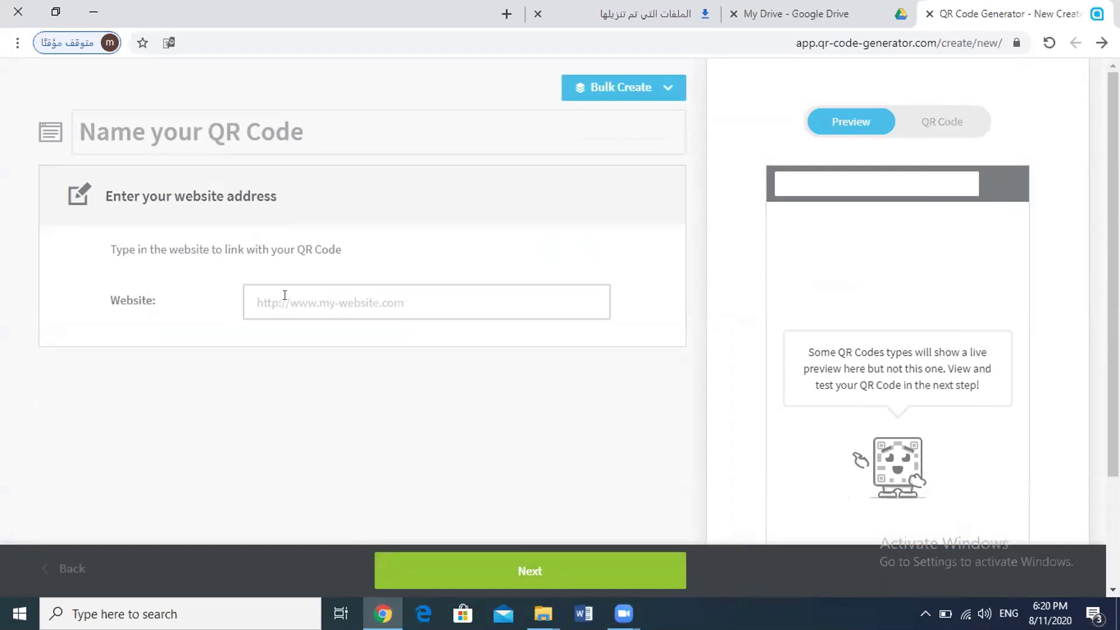
Step: Paste the copied Drive link as the website address and create the QR code
right_click(285, 295)
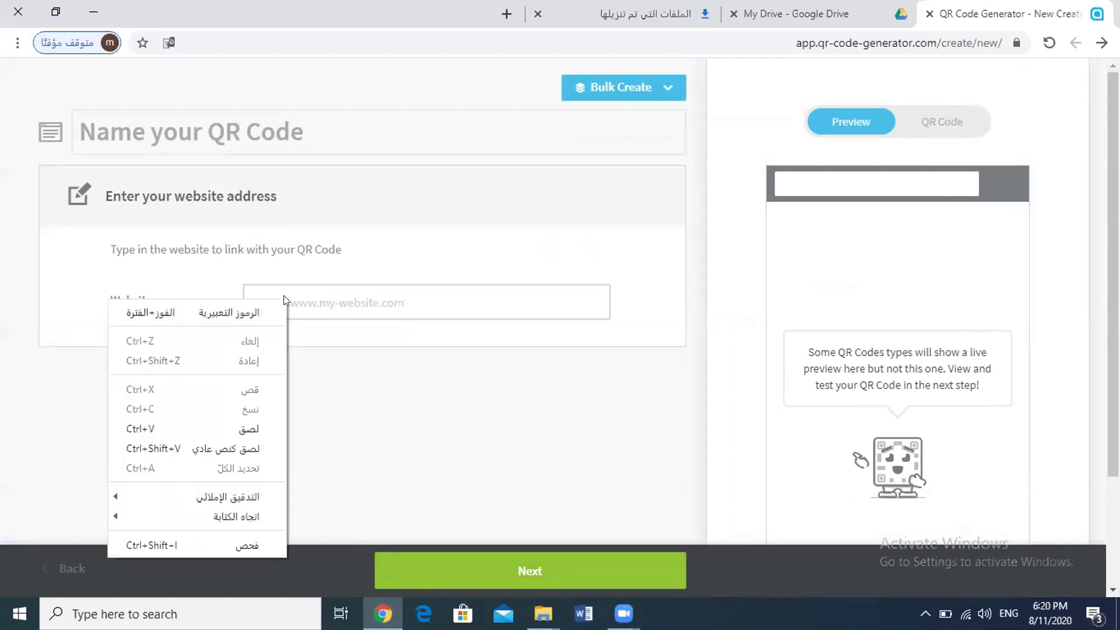
left_click(254, 425)
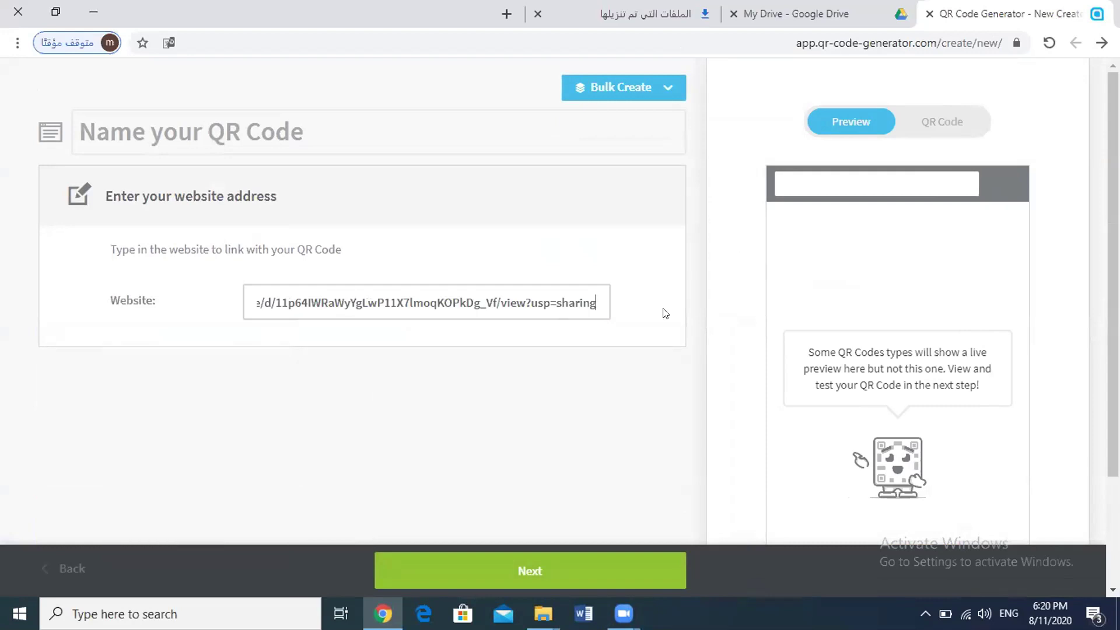
left_click(576, 582)
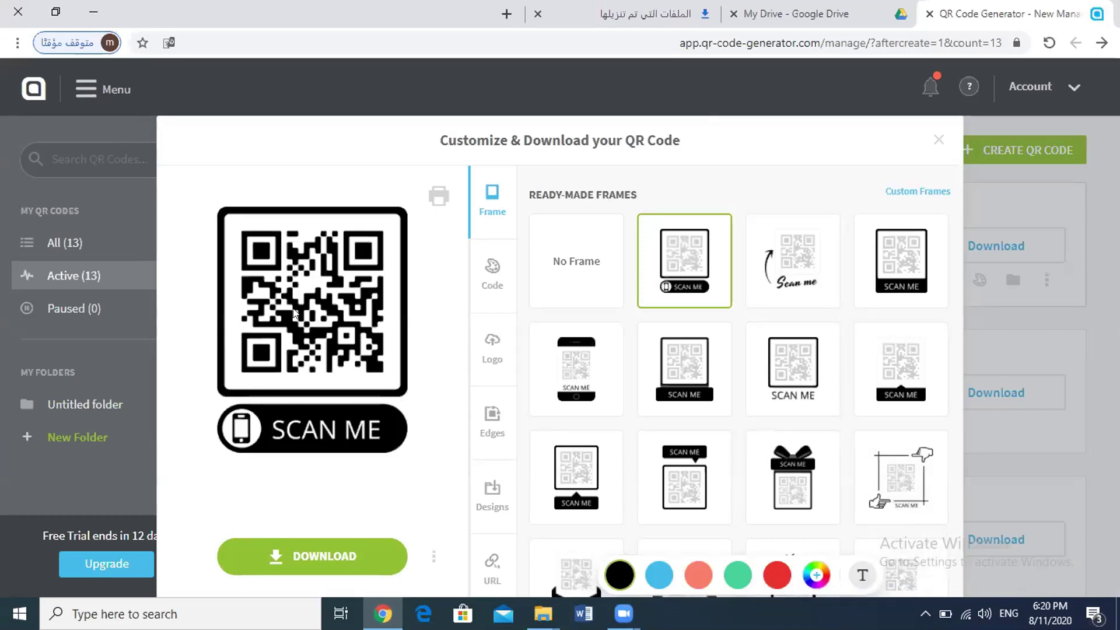
Step: Set the new QR code to No Frame, download it and show the PNG file in its folder
left_click(576, 265)
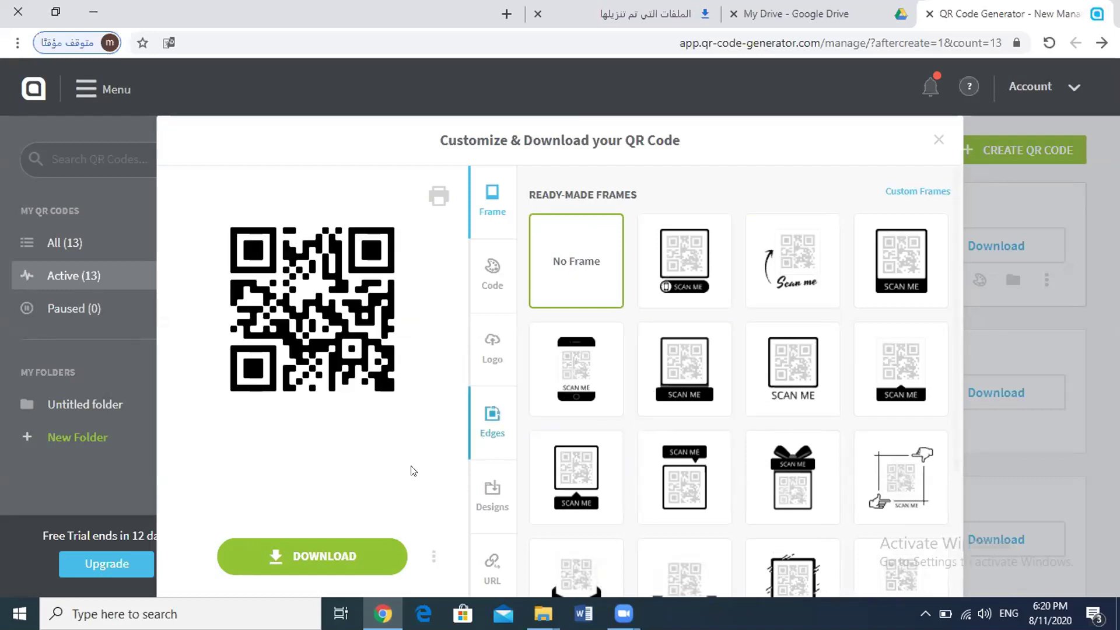
left_click(372, 552)
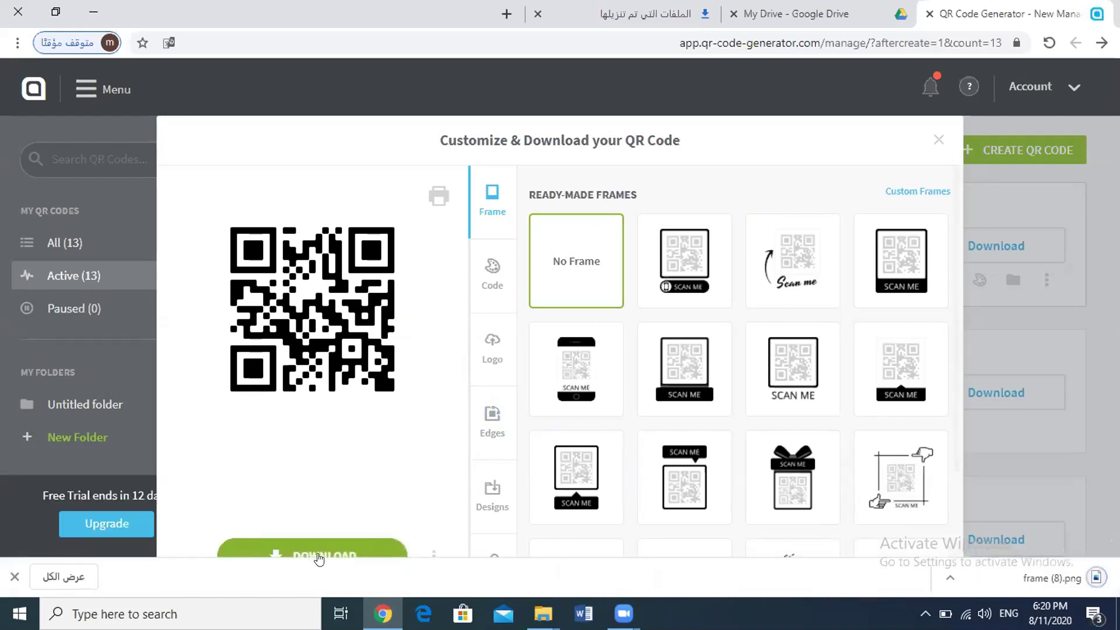
left_click(73, 577)
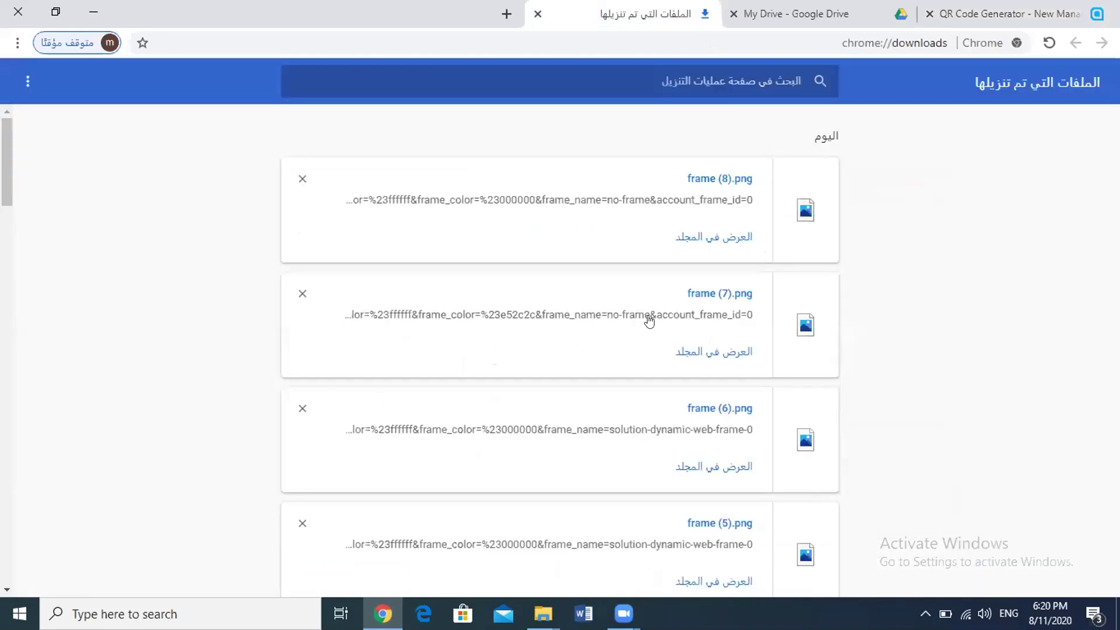
left_click(726, 238)
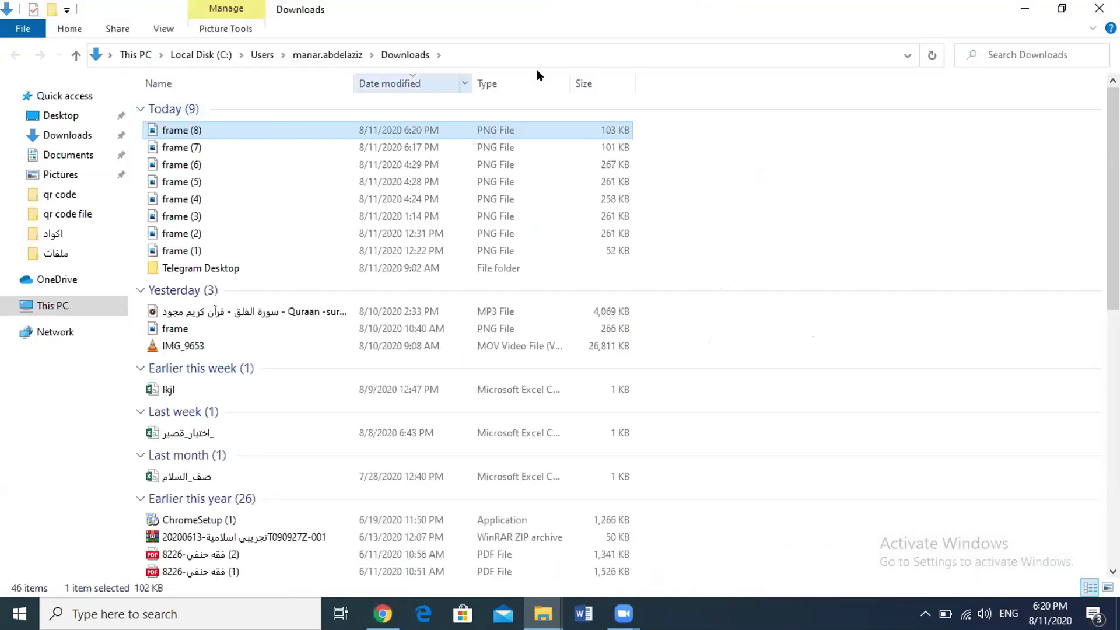
left_click(1022, 7)
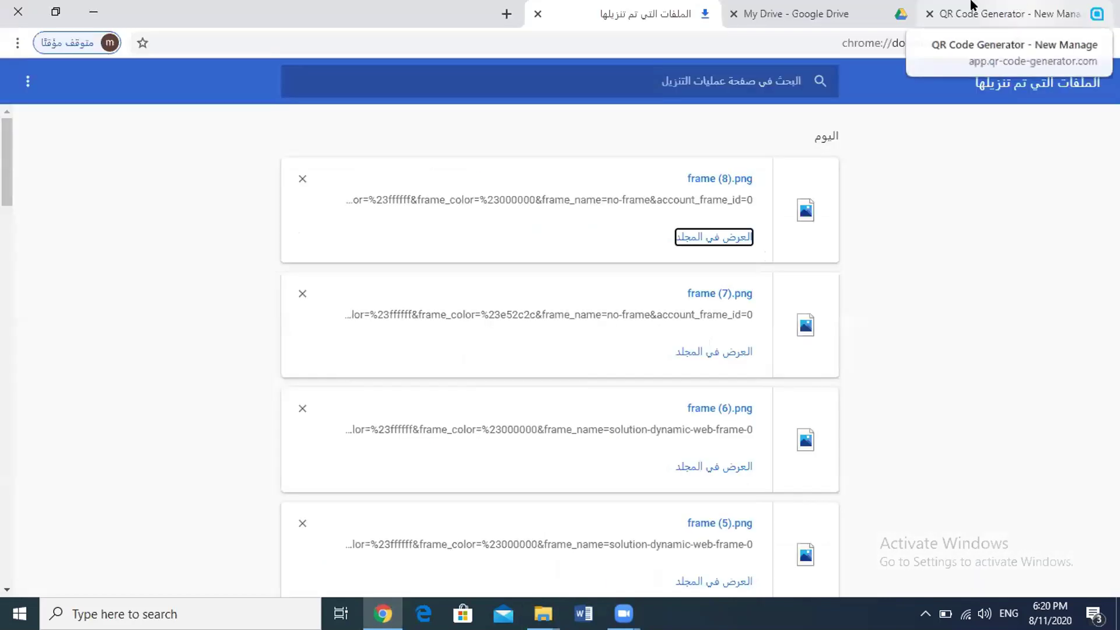
Step: Open the كتاب PDF from the qr code file folder, browse its pages up to page 65, and close the reader
left_click(87, 11)
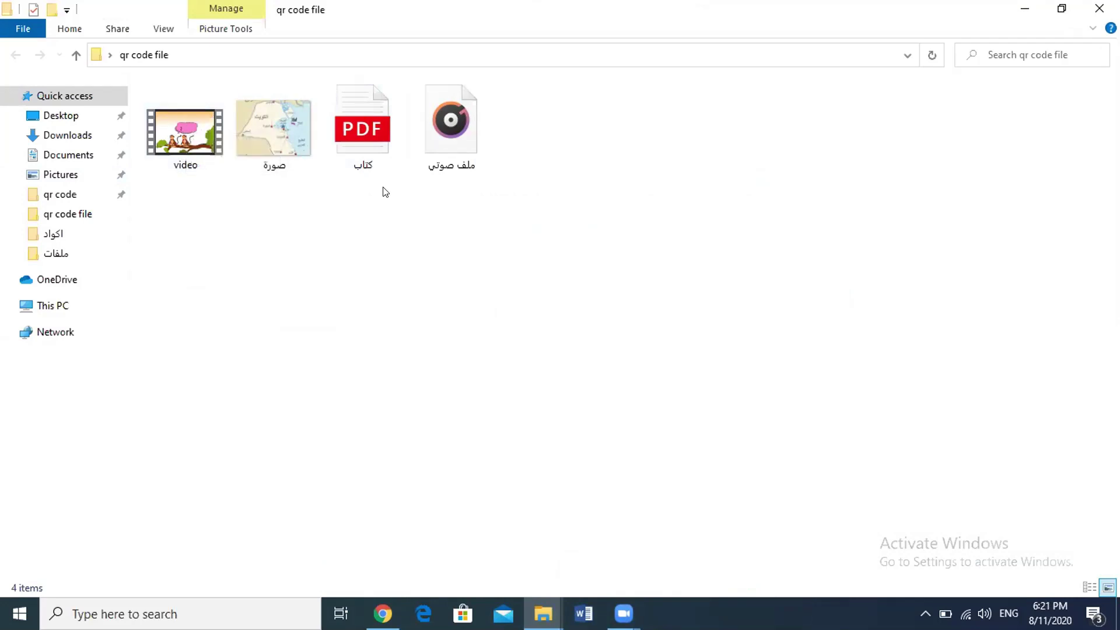
double_click(357, 151)
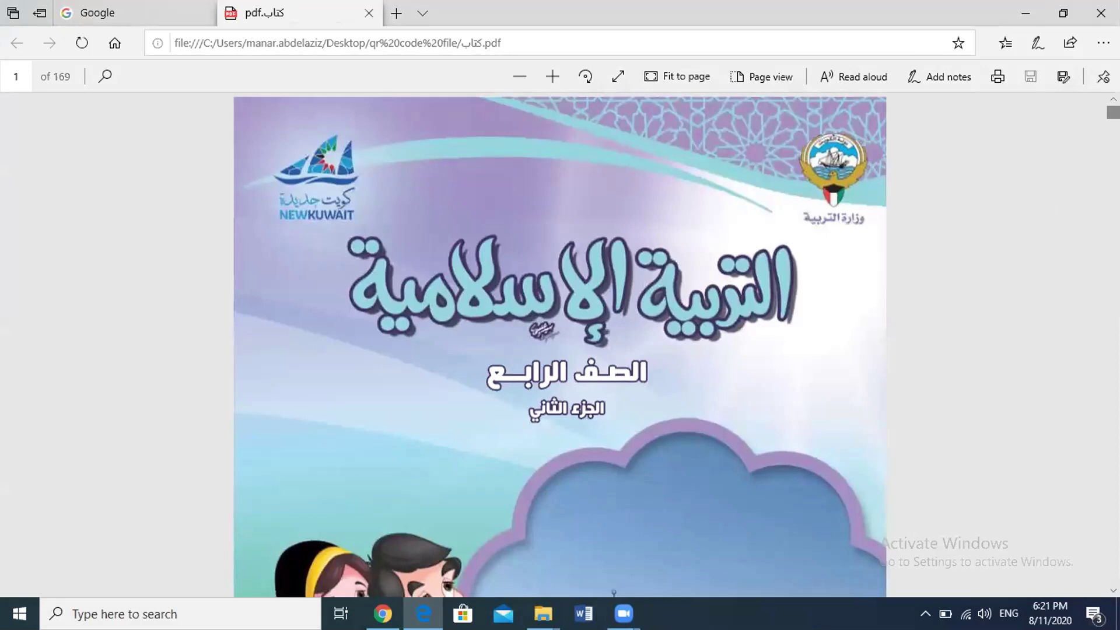
type("14")
key("Return")
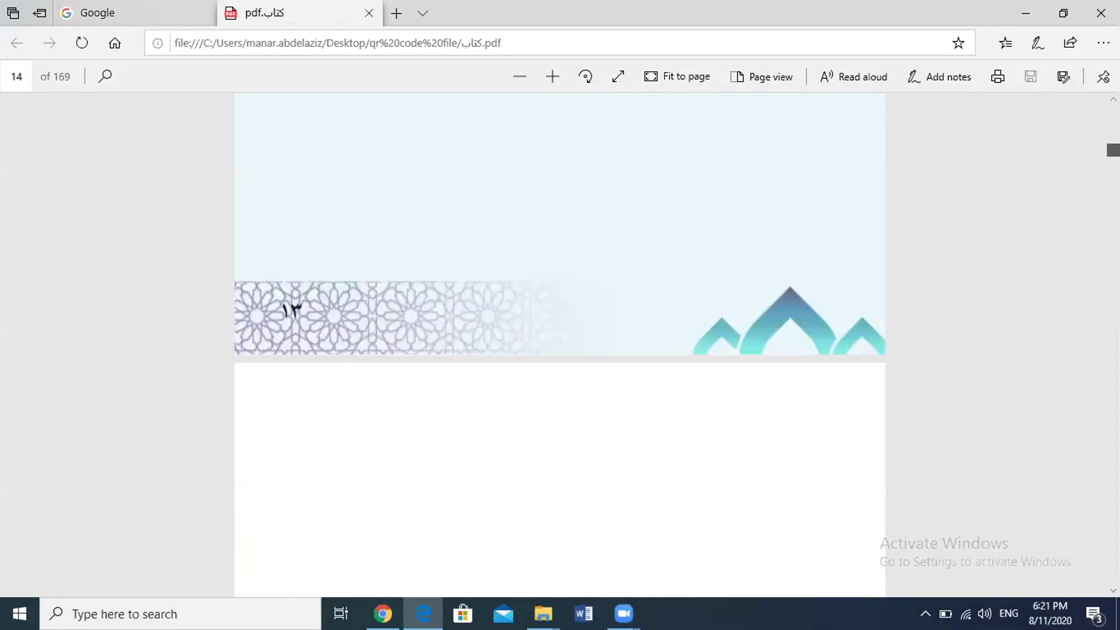
left_click_drag(1113, 150, 1113, 282)
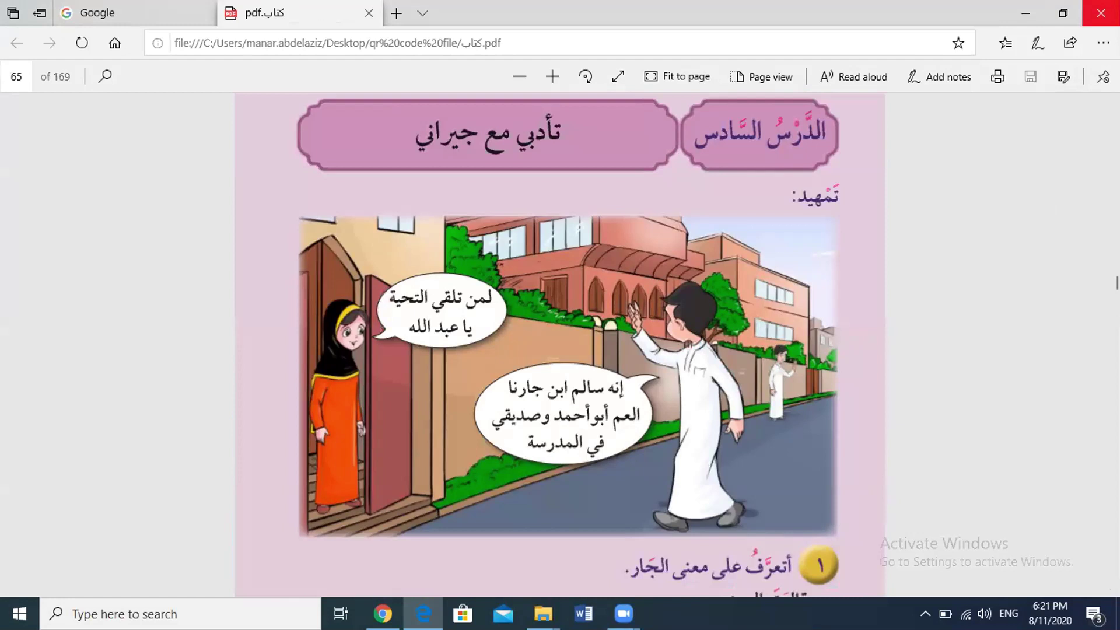
left_click(1101, 12)
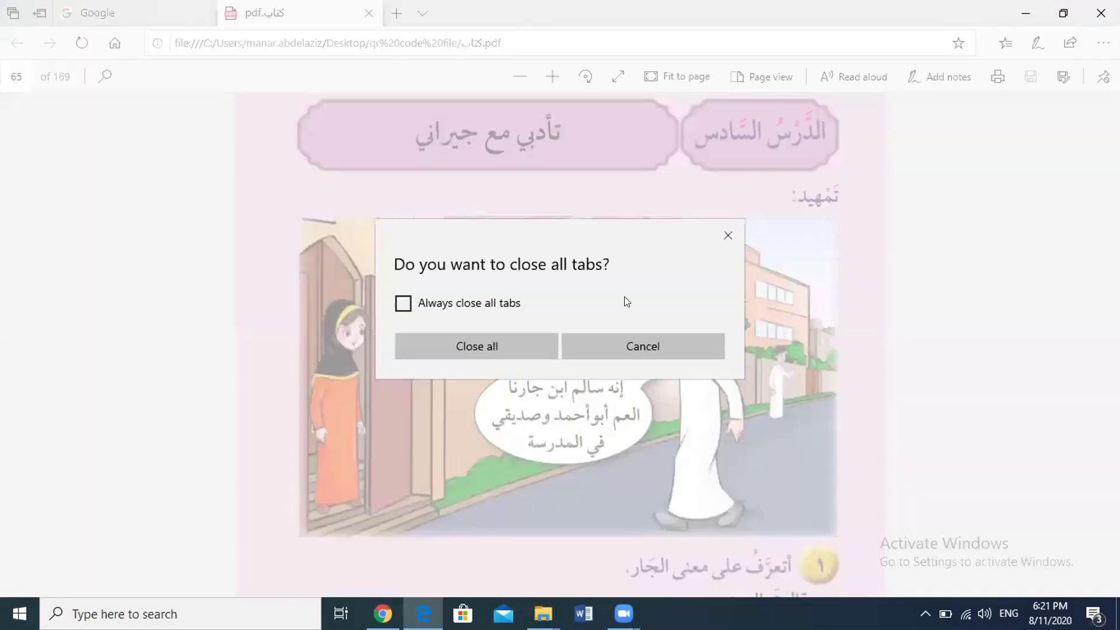
left_click(514, 337)
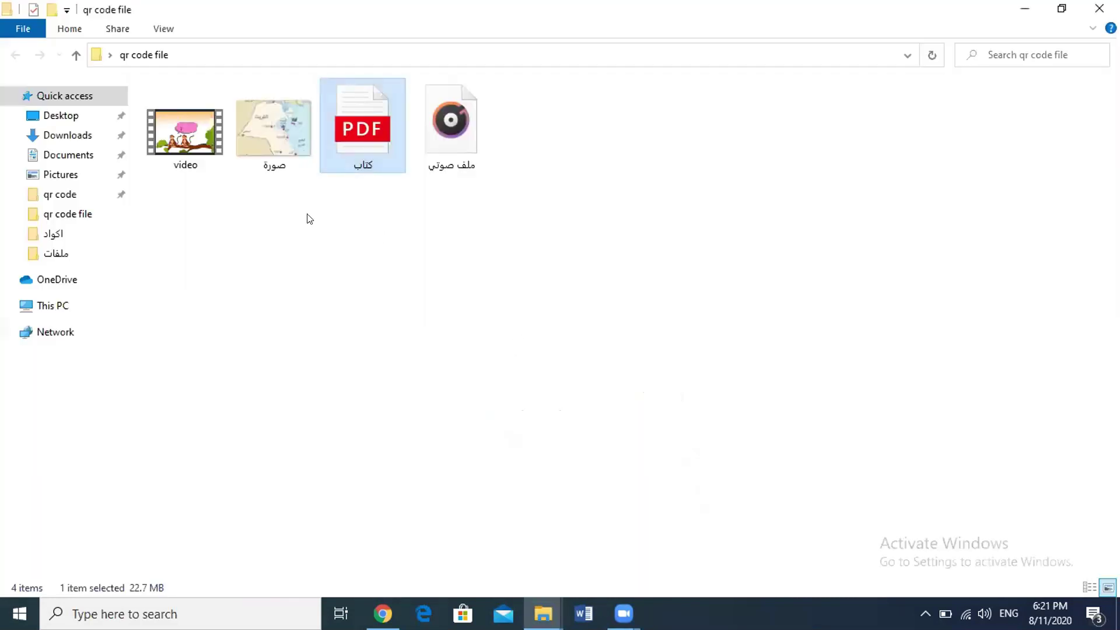
Step: Play the video file from the qr code file folder, skip ahead in it, leave full screen and close the player
double_click(193, 151)
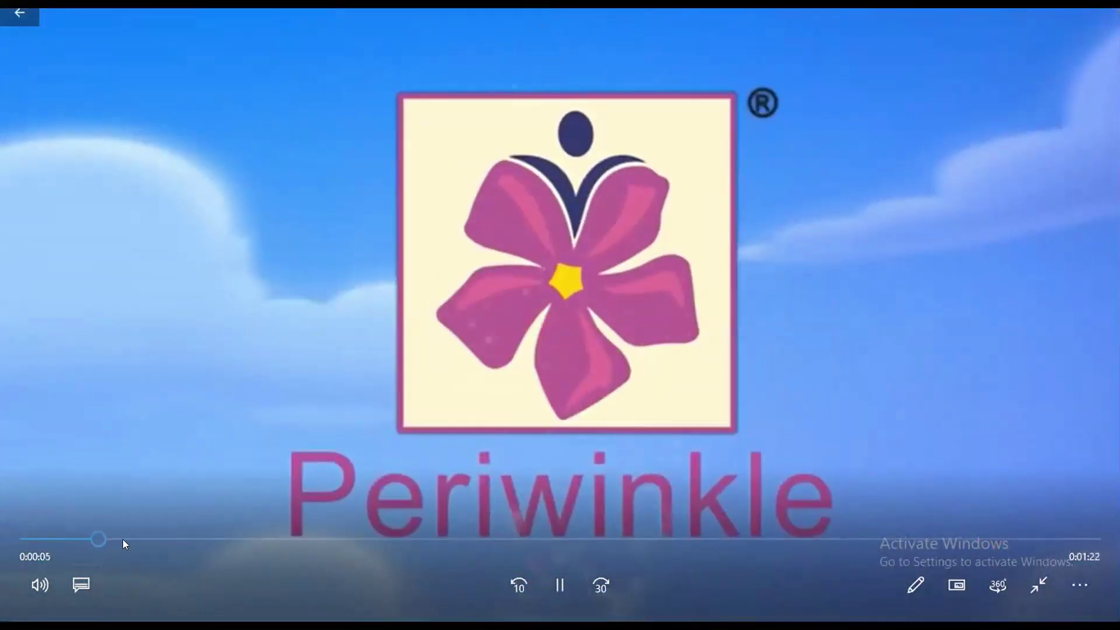
left_click(125, 539)
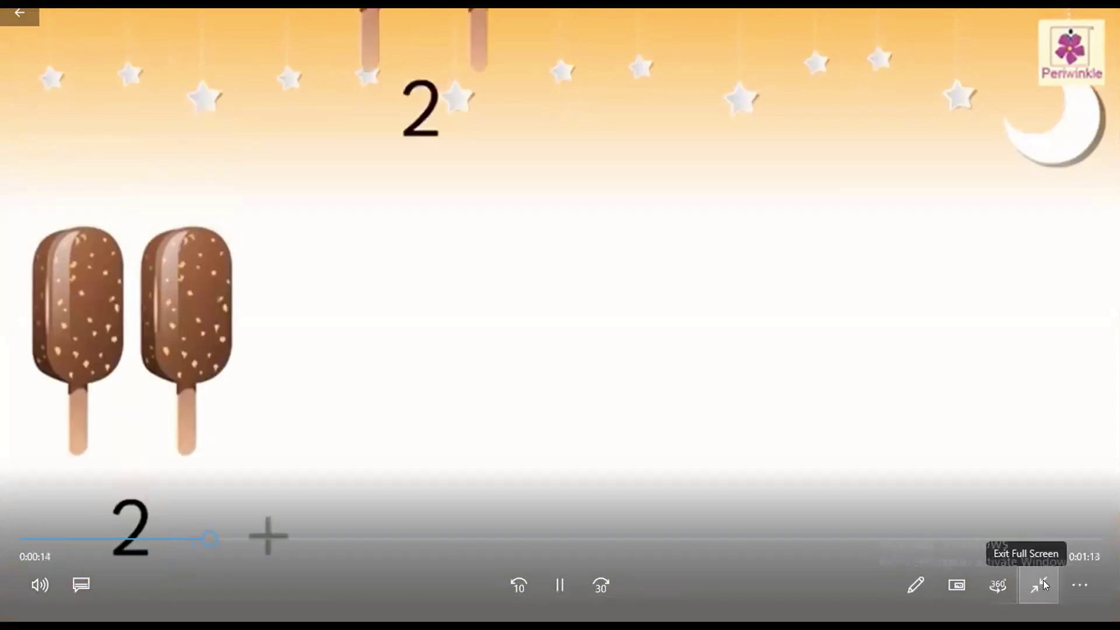
left_click(1049, 580)
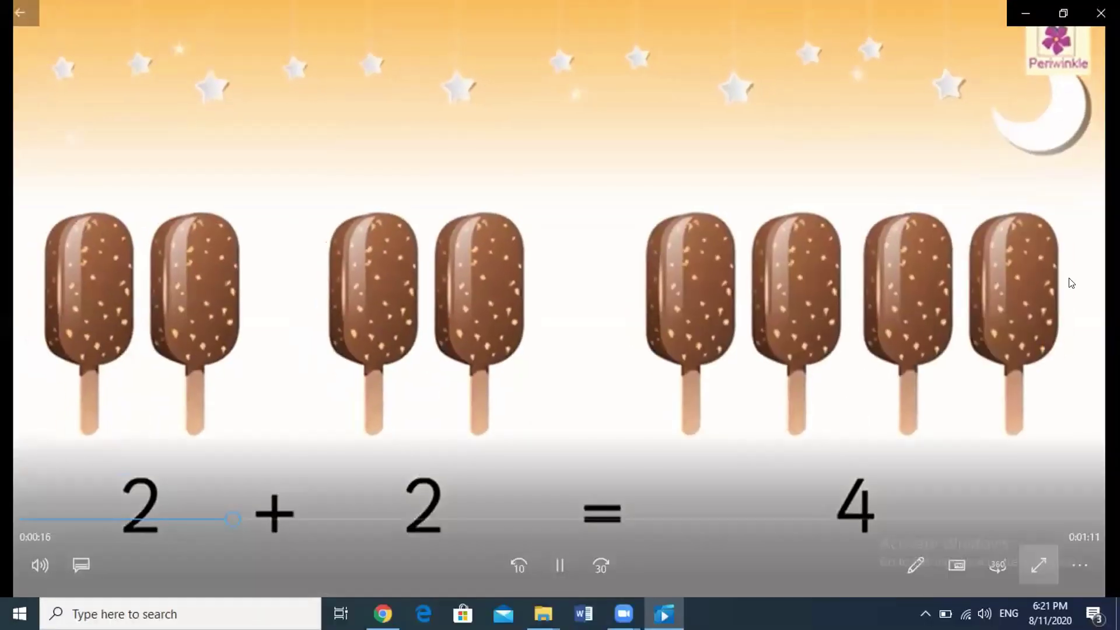
left_click(1101, 12)
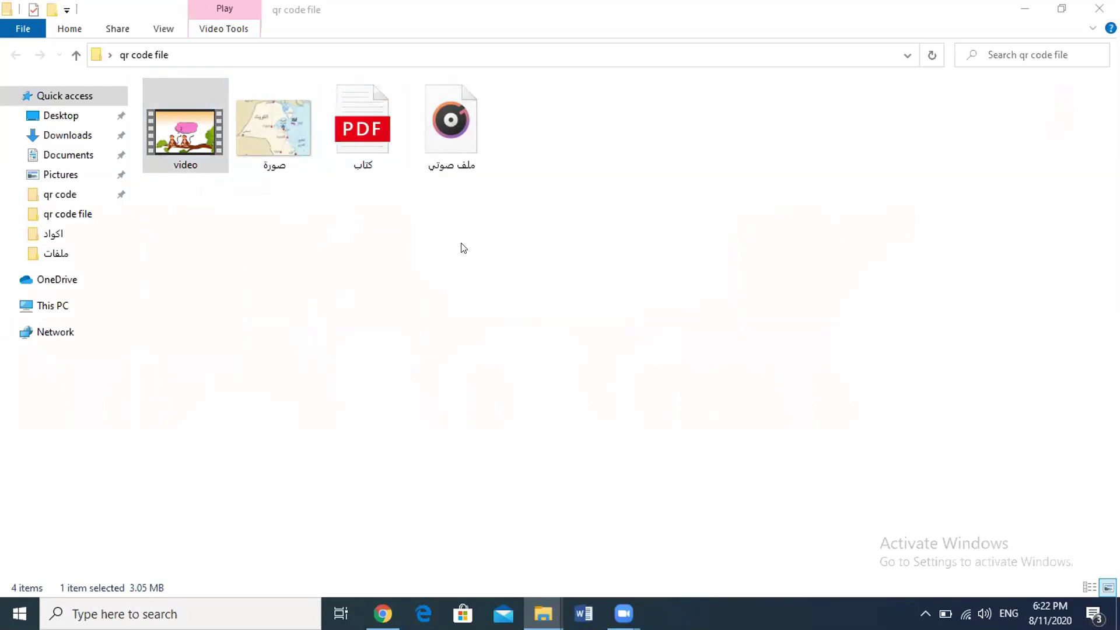
left_click(319, 232)
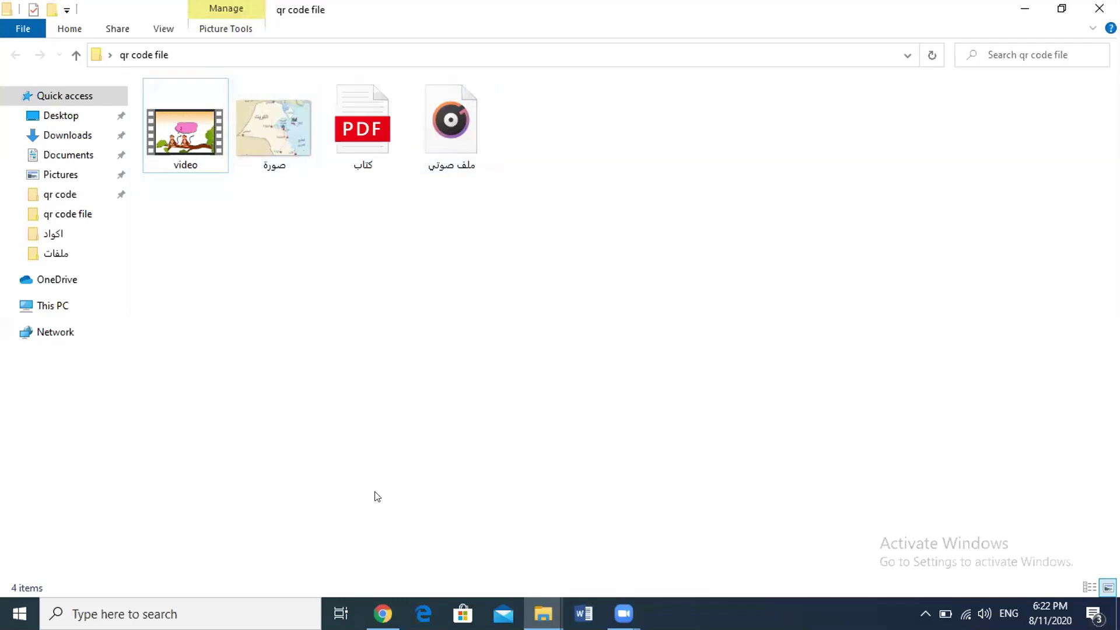
Step: Switch to Google Drive, dismiss the video's sharing dialog, upload the ملف صوتي MP3 from the qr code file folder, and refresh My Drive
left_click(383, 613)
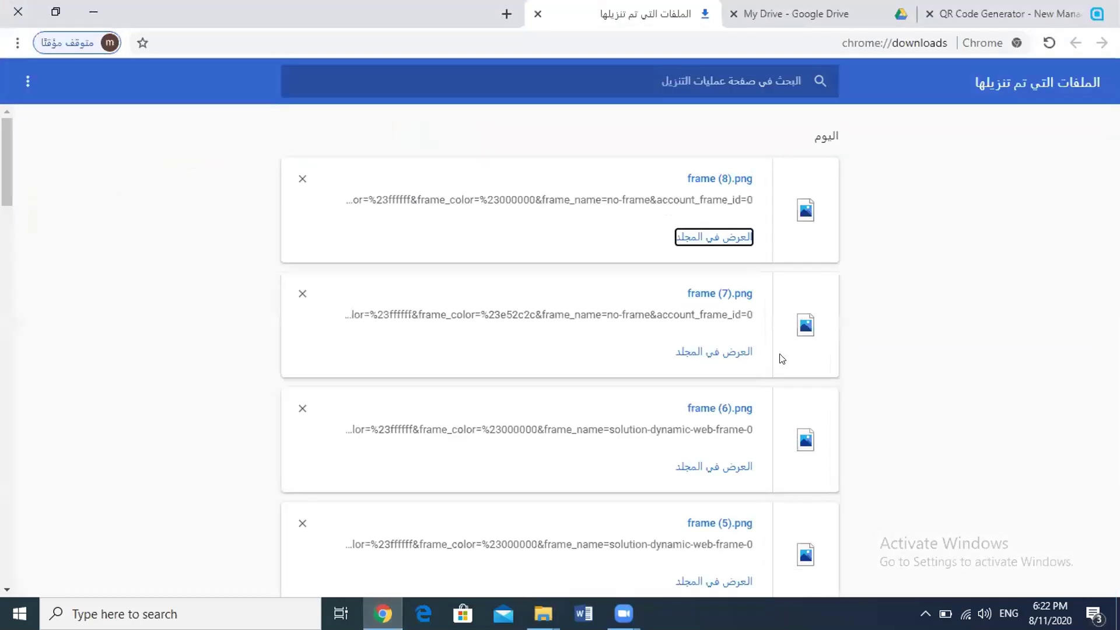
left_click(848, 14)
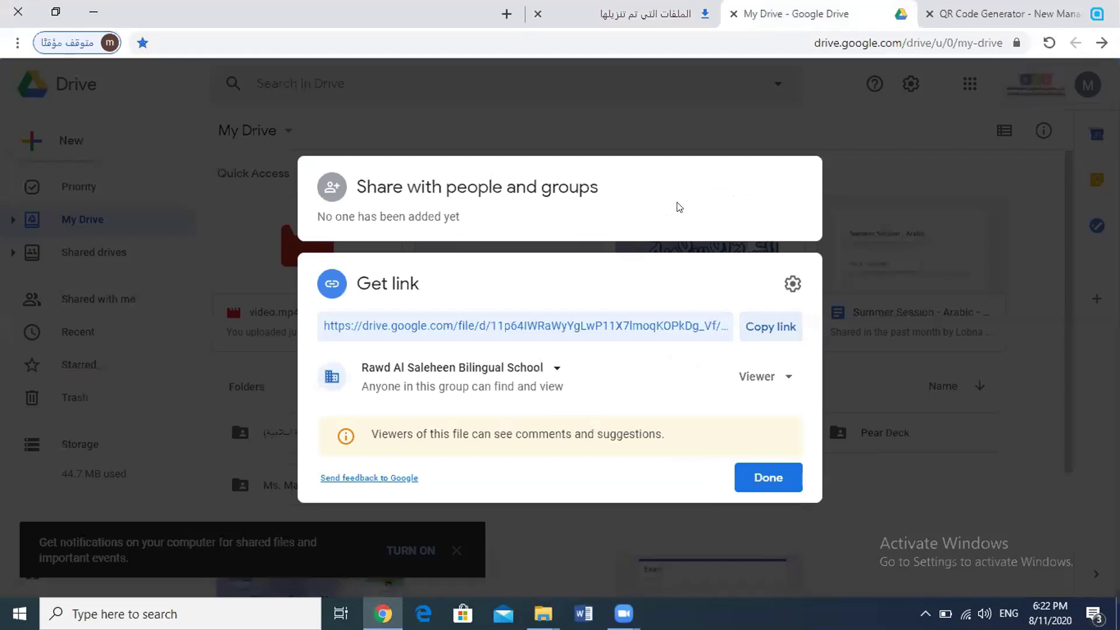
left_click(842, 493)
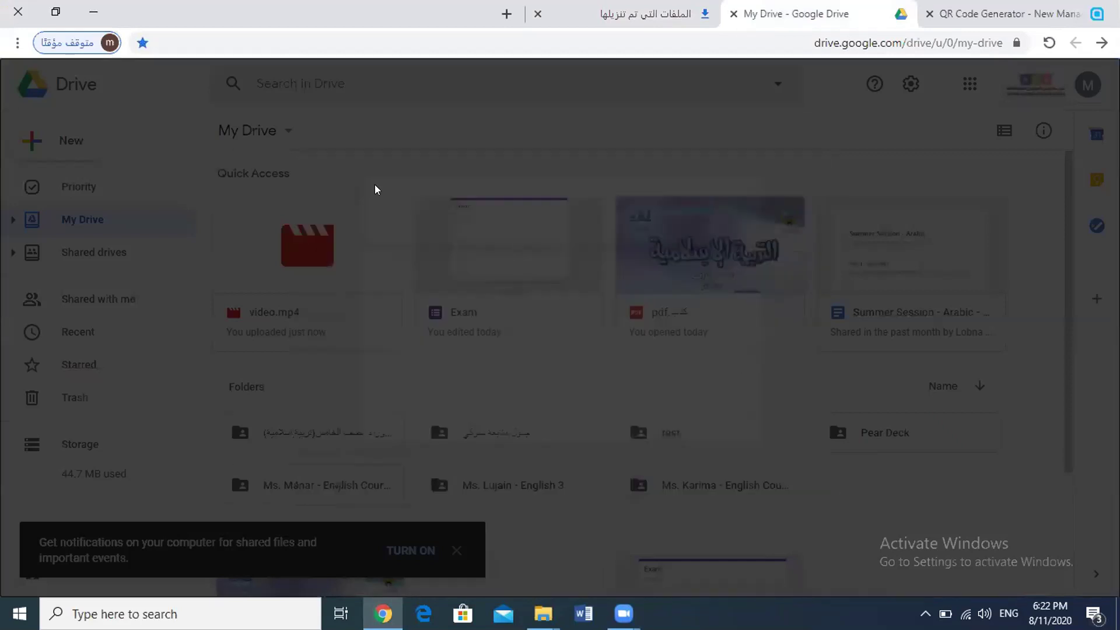
left_click(83, 140)
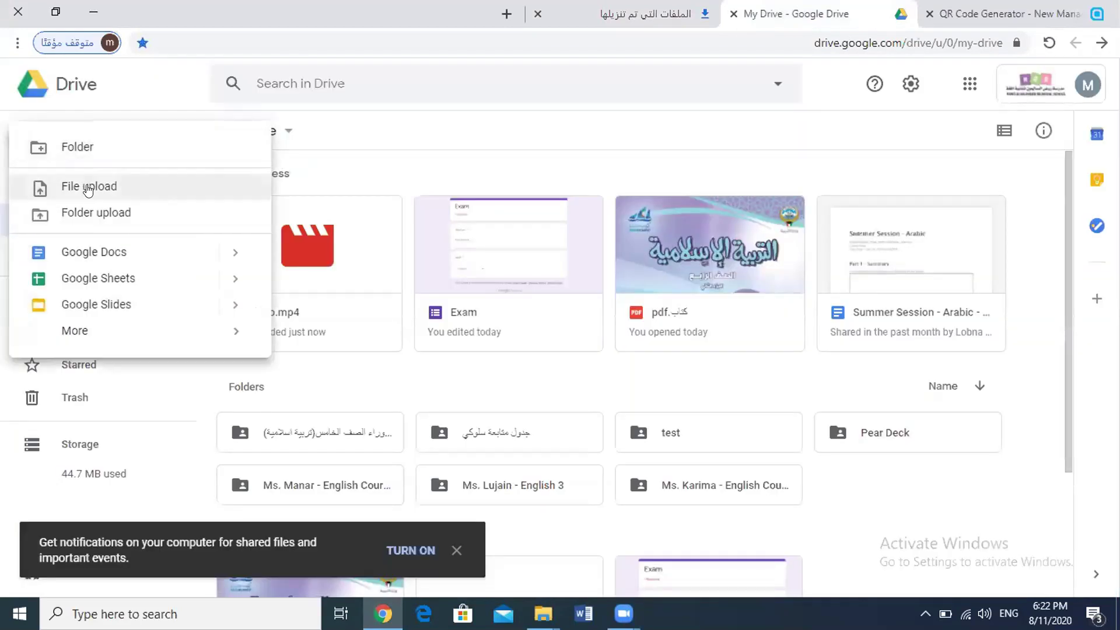
left_click(88, 186)
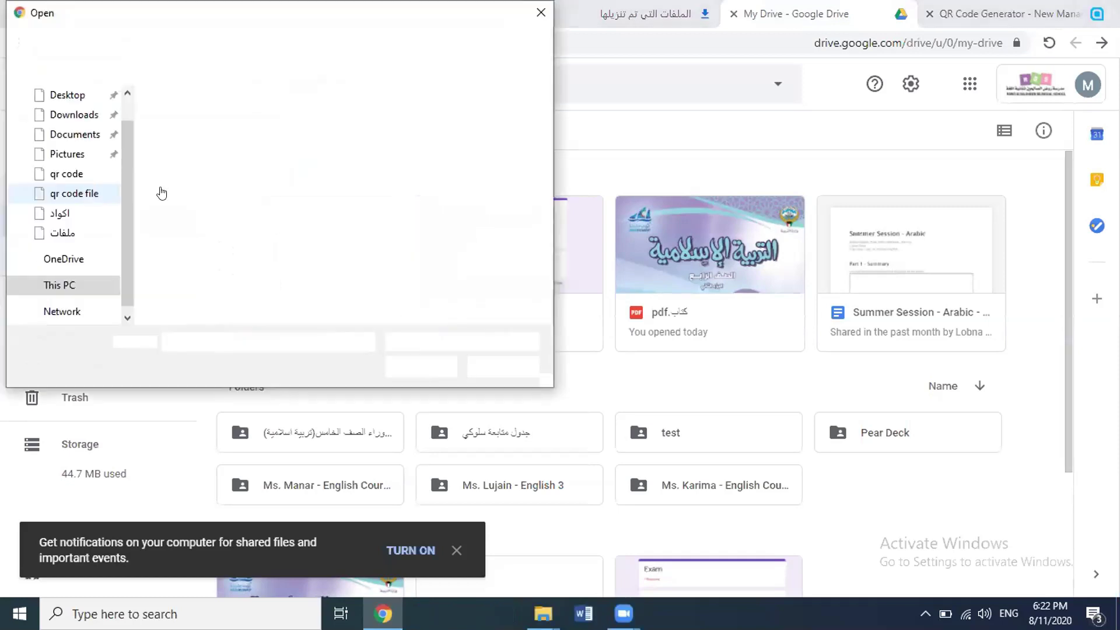
left_click(500, 162)
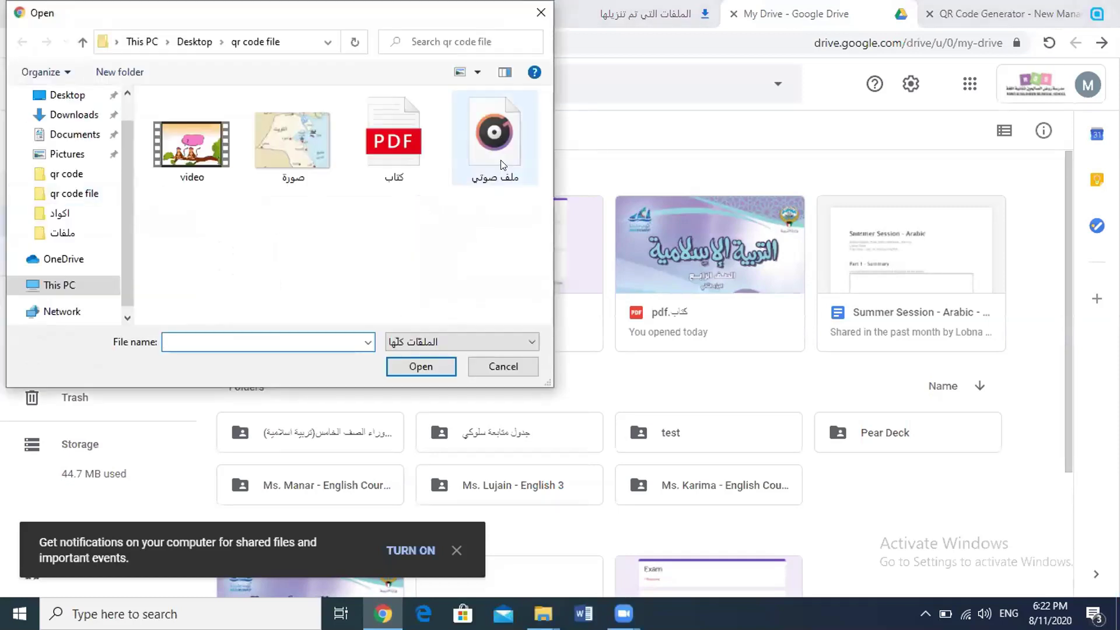
left_click(426, 368)
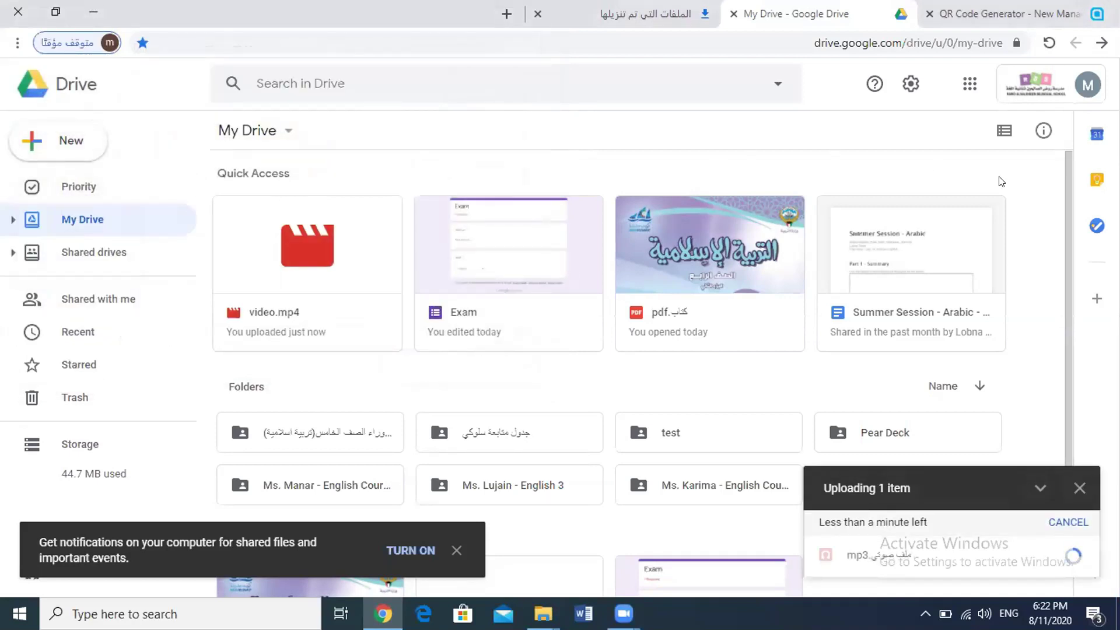
mouse_move(1016, 569)
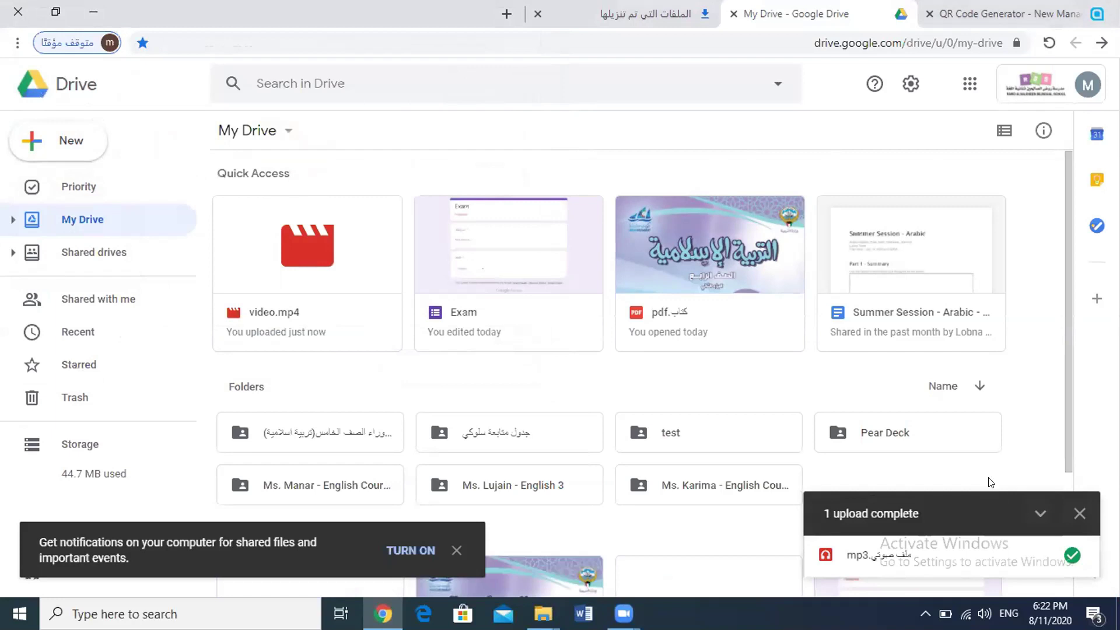
left_click(1049, 43)
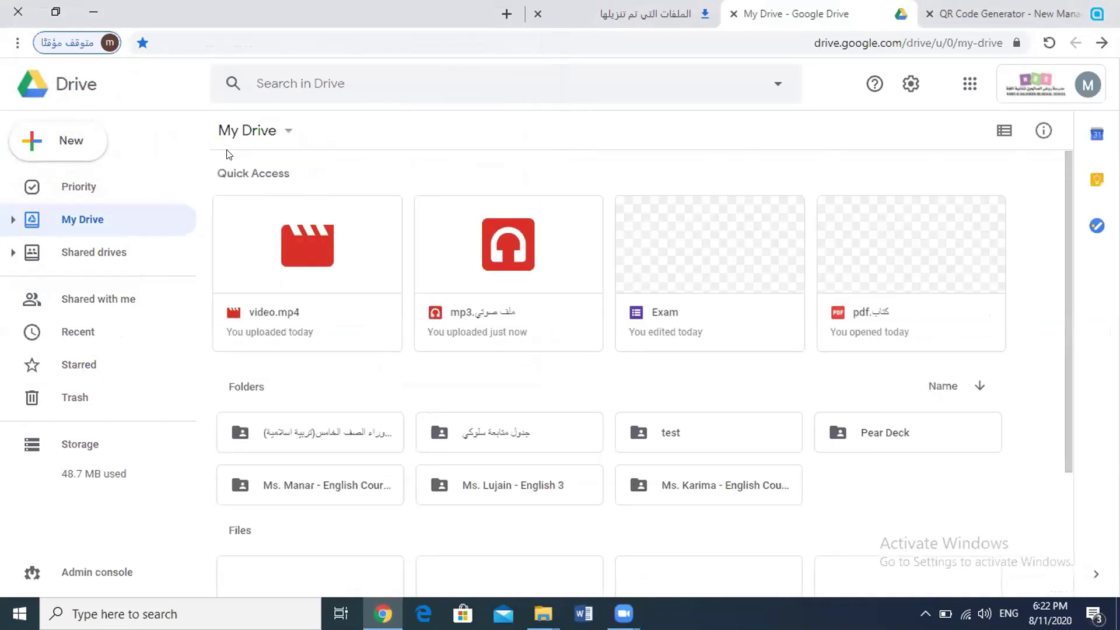
Step: Copy the shareable link of the ملف صوتي MP3 file and close the sharing dialog
right_click(477, 325)
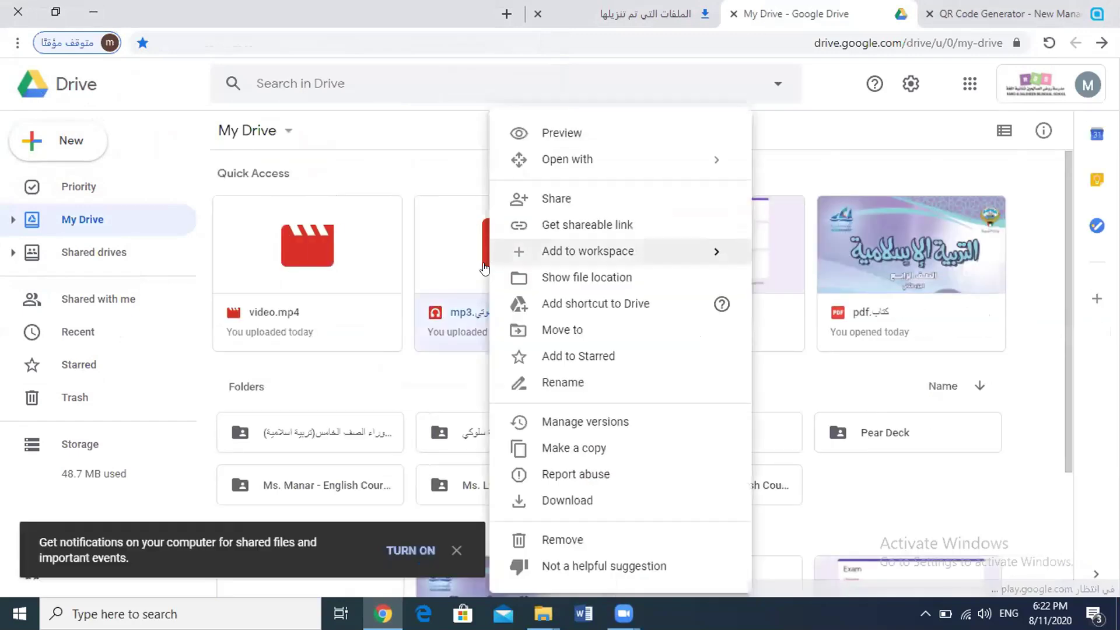
left_click(549, 229)
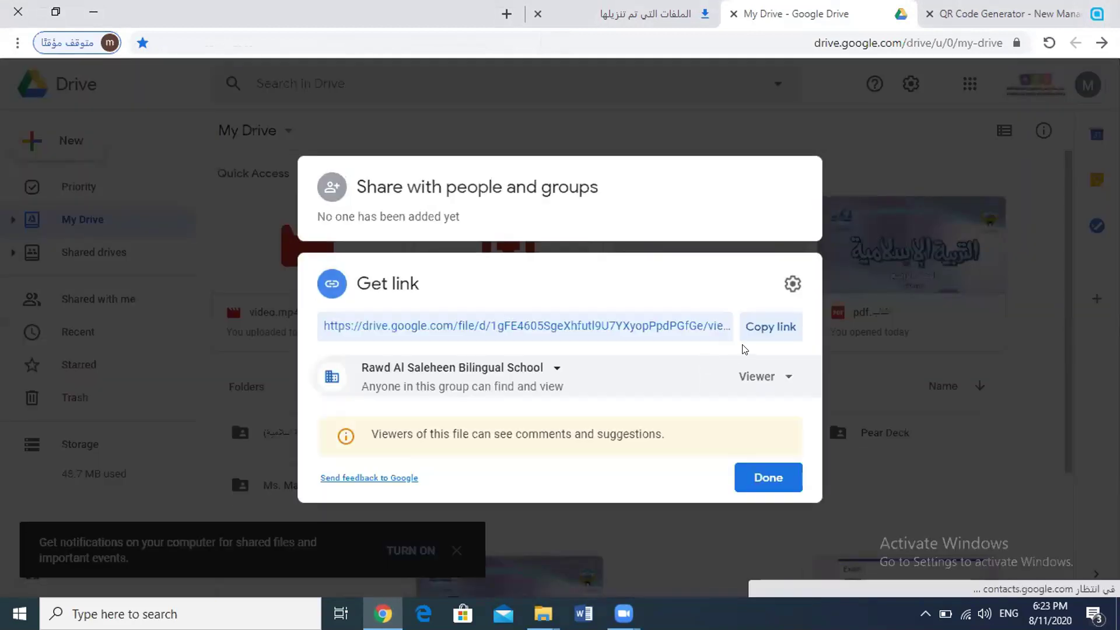
left_click(747, 331)
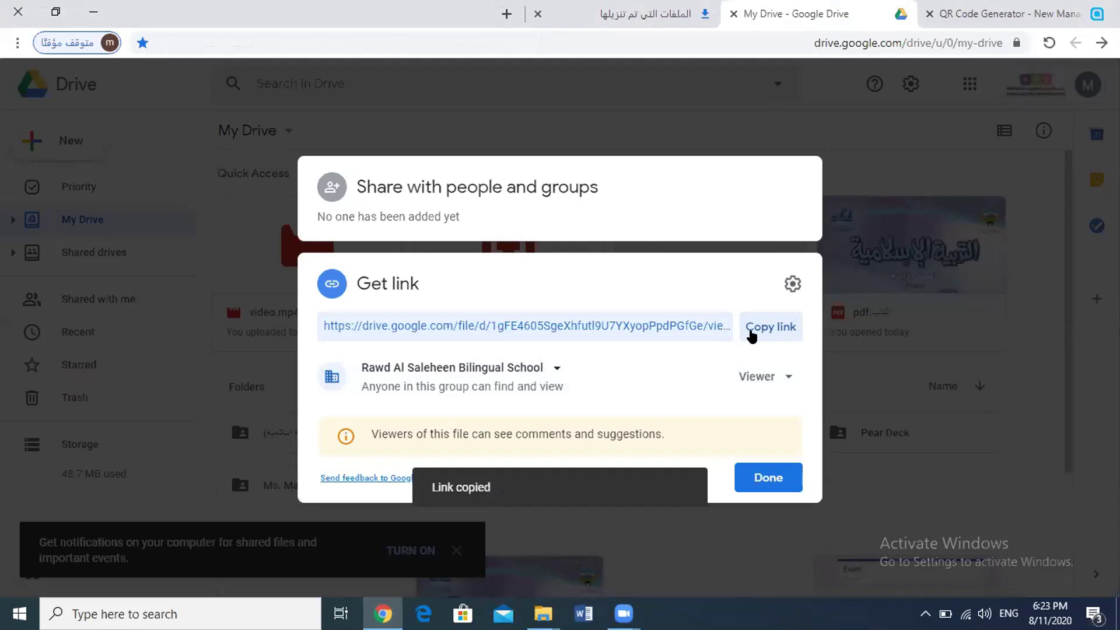
left_click(856, 392)
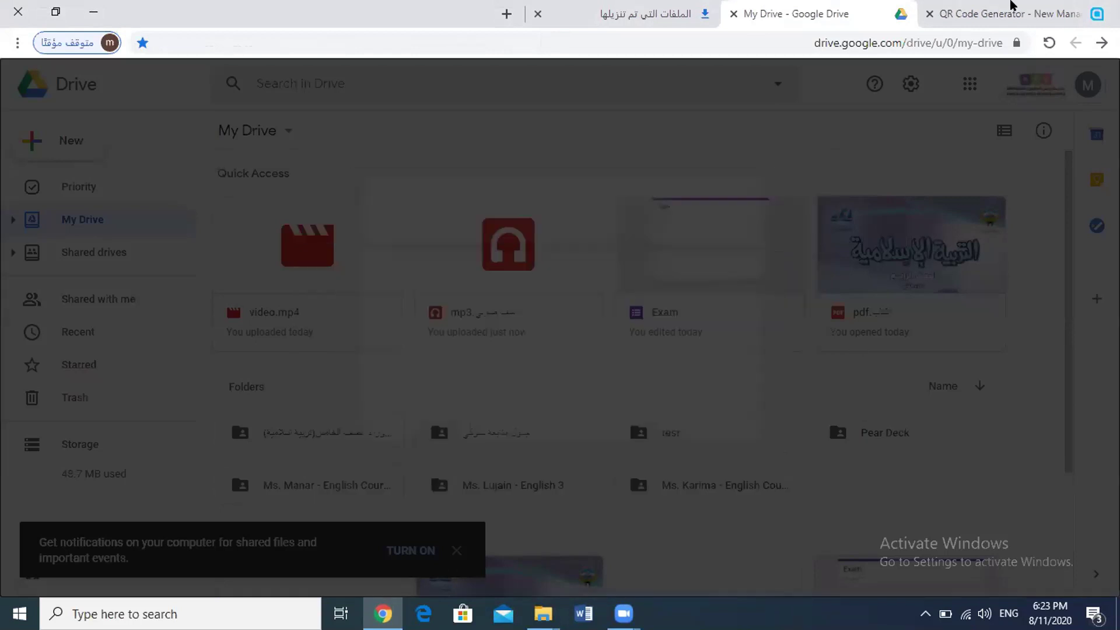
Step: Return to QR Code Generator, close the previous code's customization dialog, and start a new QR code of the Website type
left_click(1010, 9)
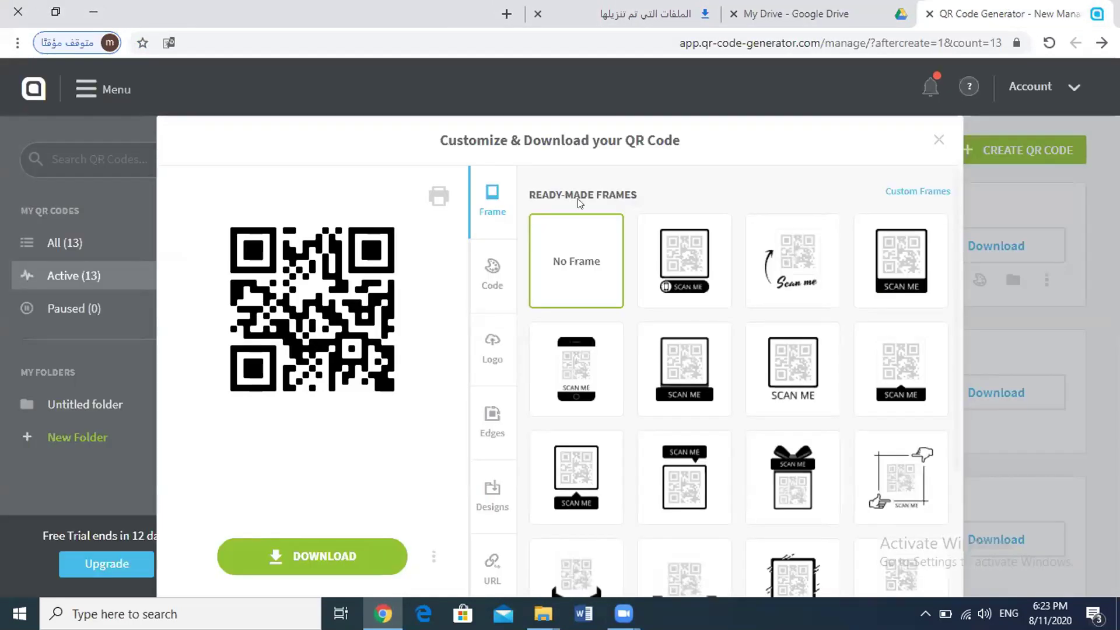
left_click(939, 141)
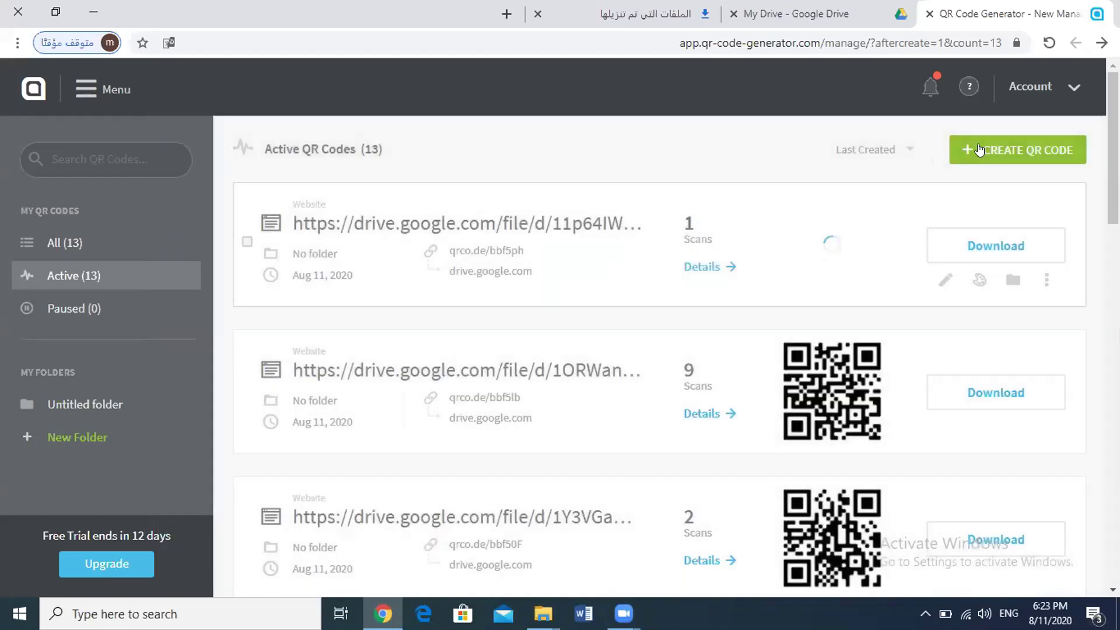
left_click(1013, 155)
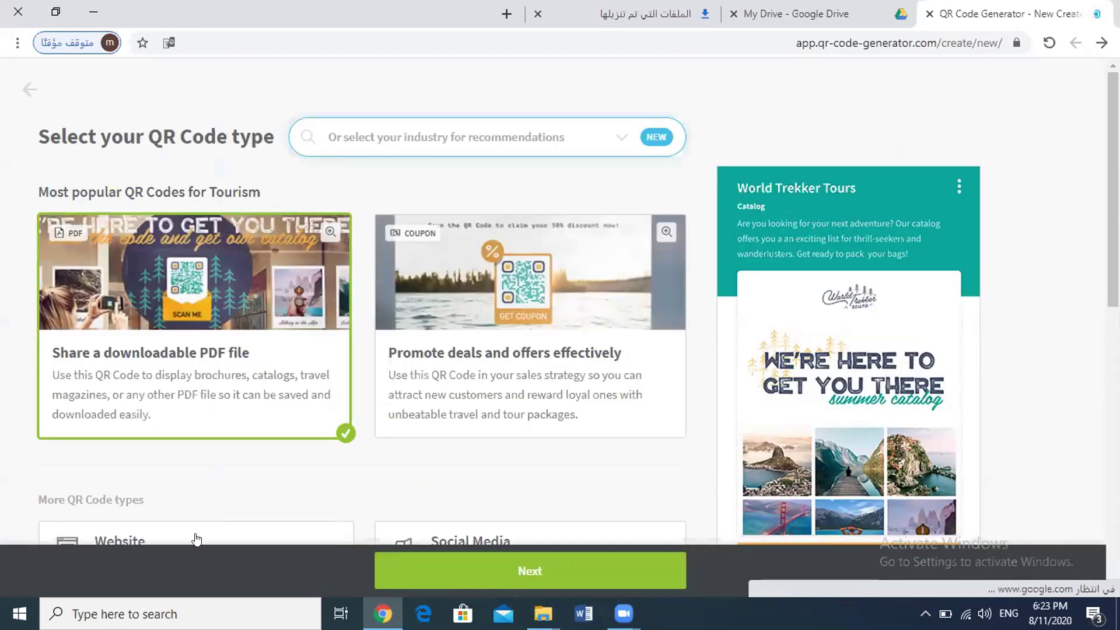
left_click(195, 537)
left_click(482, 585)
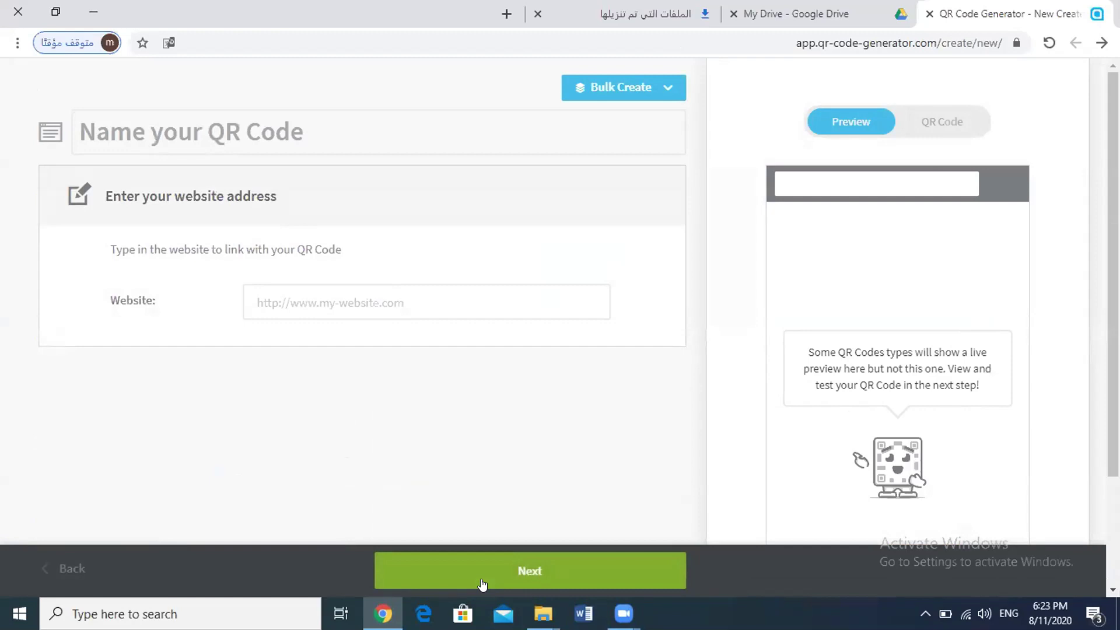
Step: Enter the copied audio file link as the website address and create its QR code
right_click(303, 309)
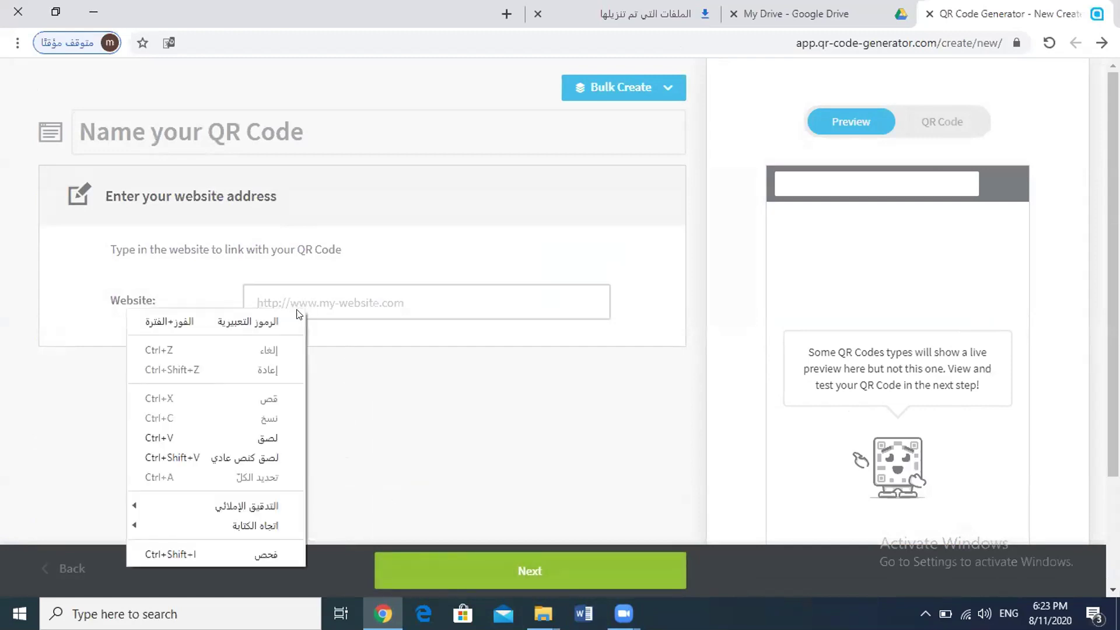
left_click(272, 437)
left_click(543, 557)
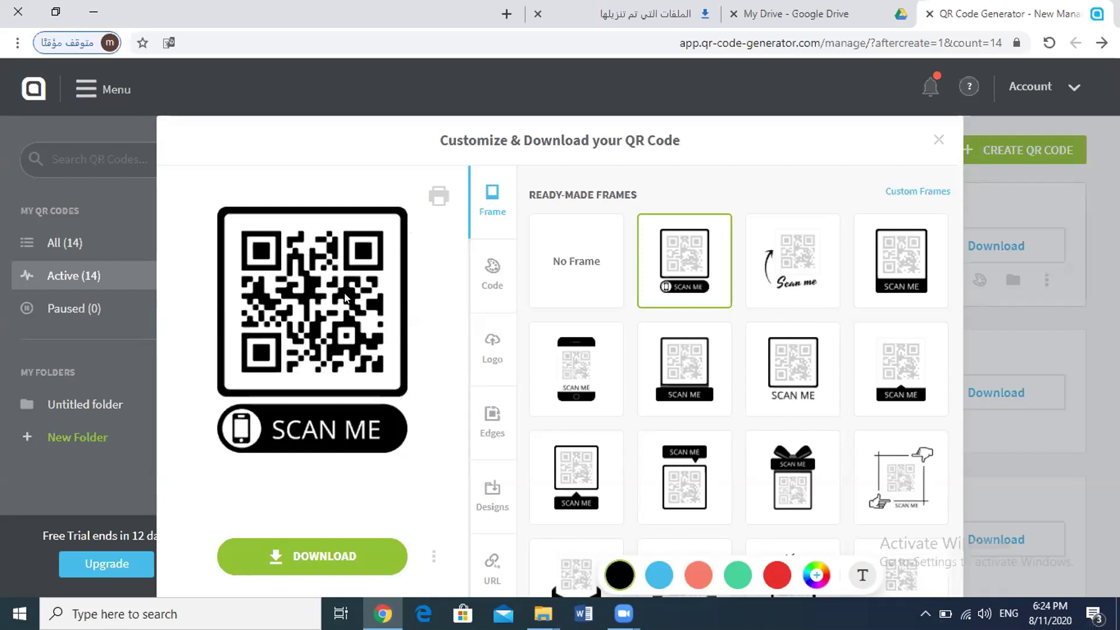
Step: Try No Frame, restore the SCAN ME frame with the phone icon, and download the audio file's QR code
left_click(561, 289)
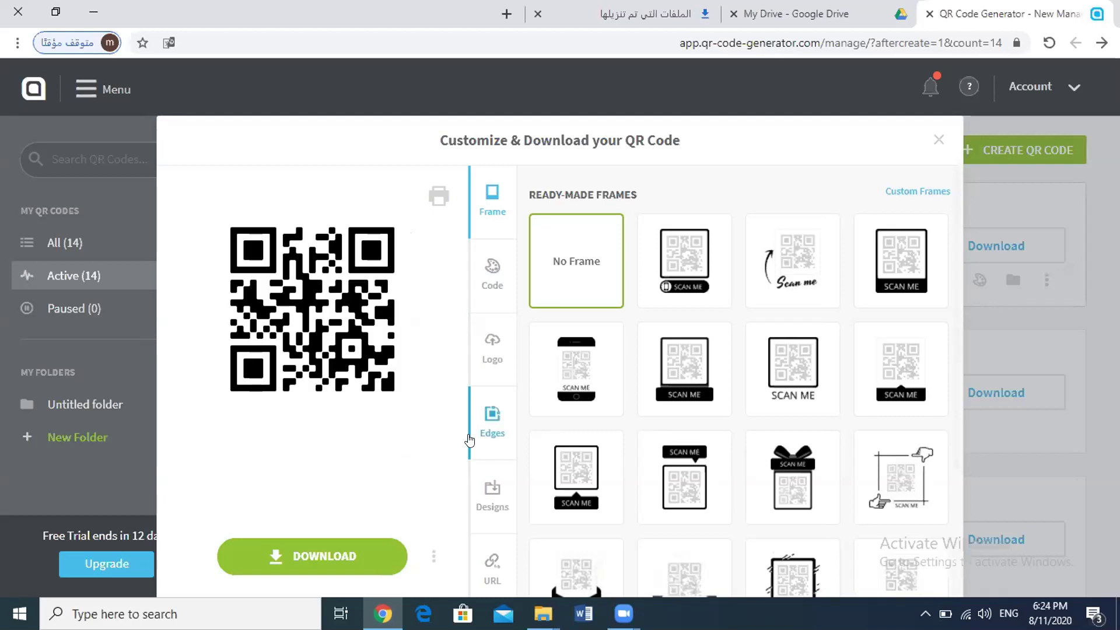
left_click(656, 274)
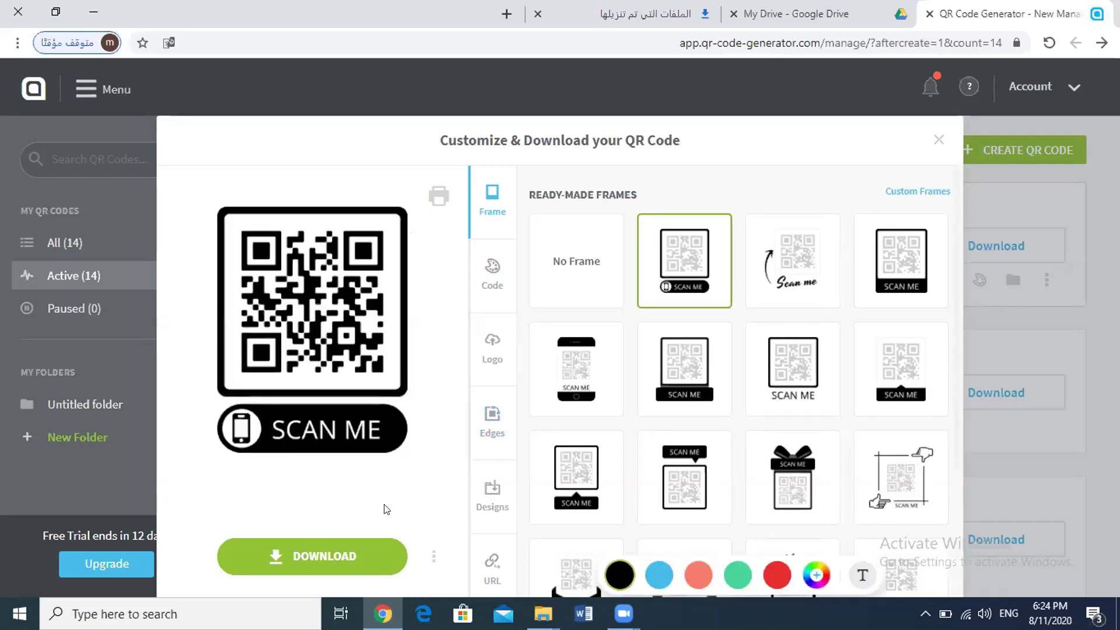
left_click(363, 562)
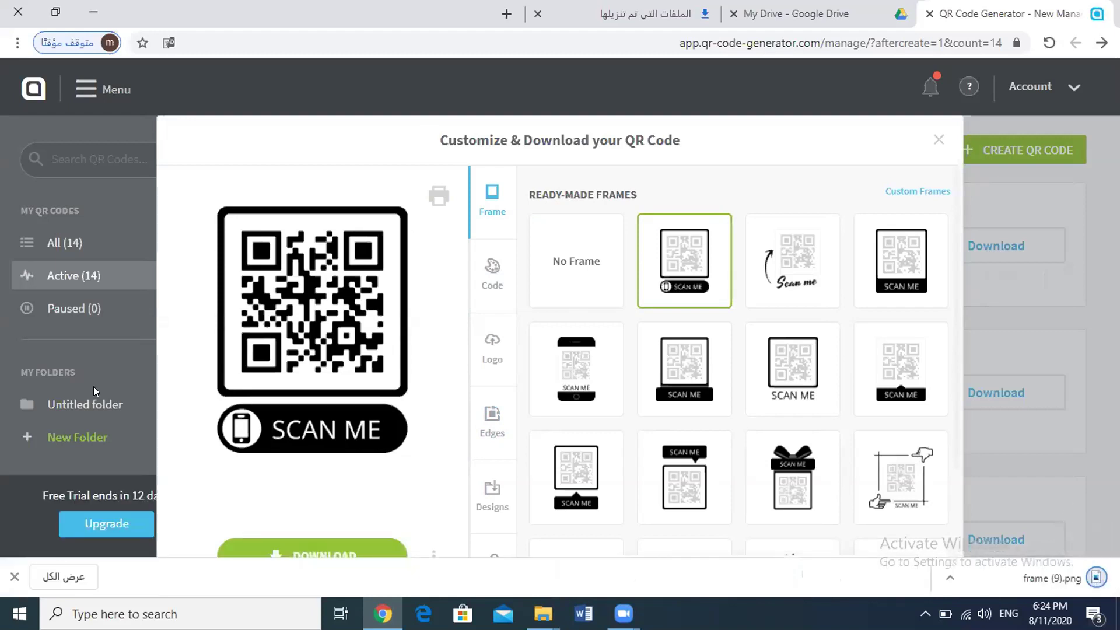
Step: Show the downloaded frame (9) PNG in its folder, maximize the folder window, and close it
left_click(76, 576)
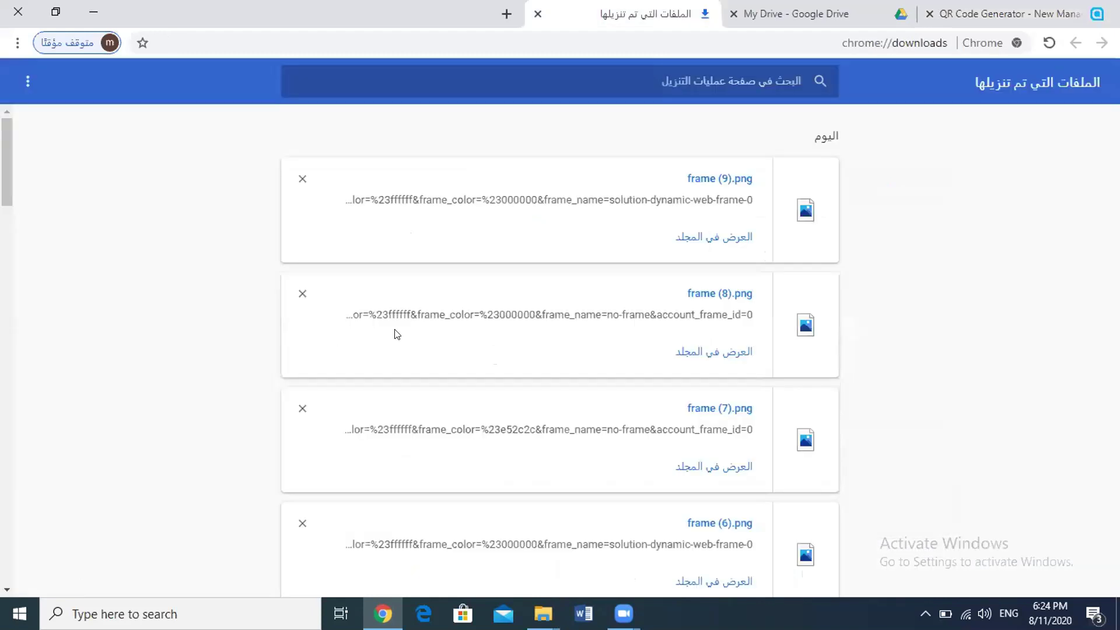
left_click(727, 239)
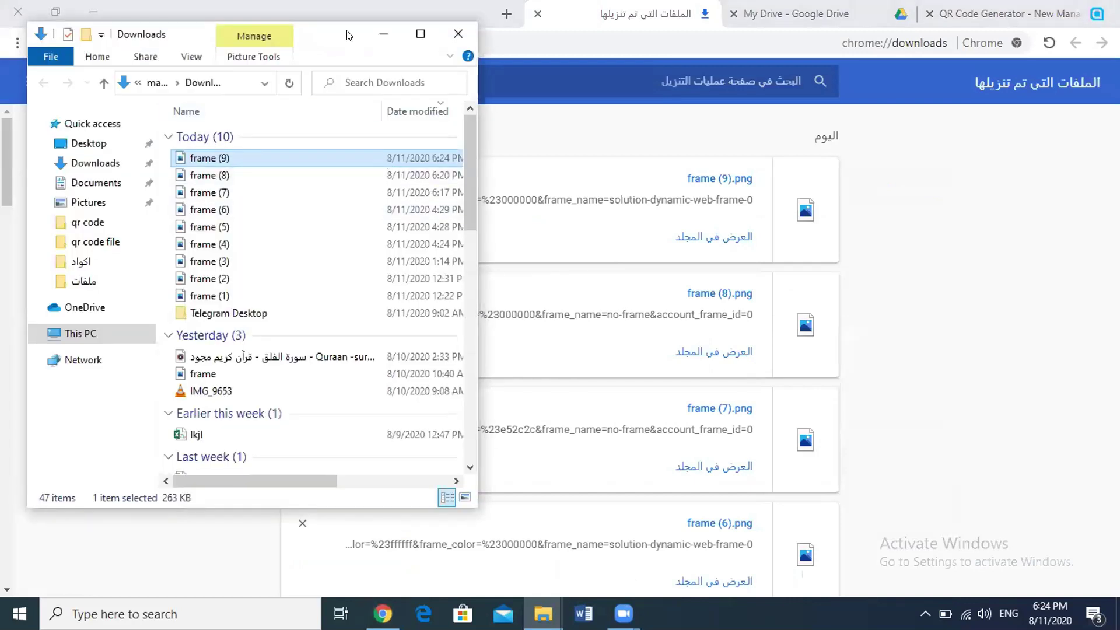
double_click(346, 35)
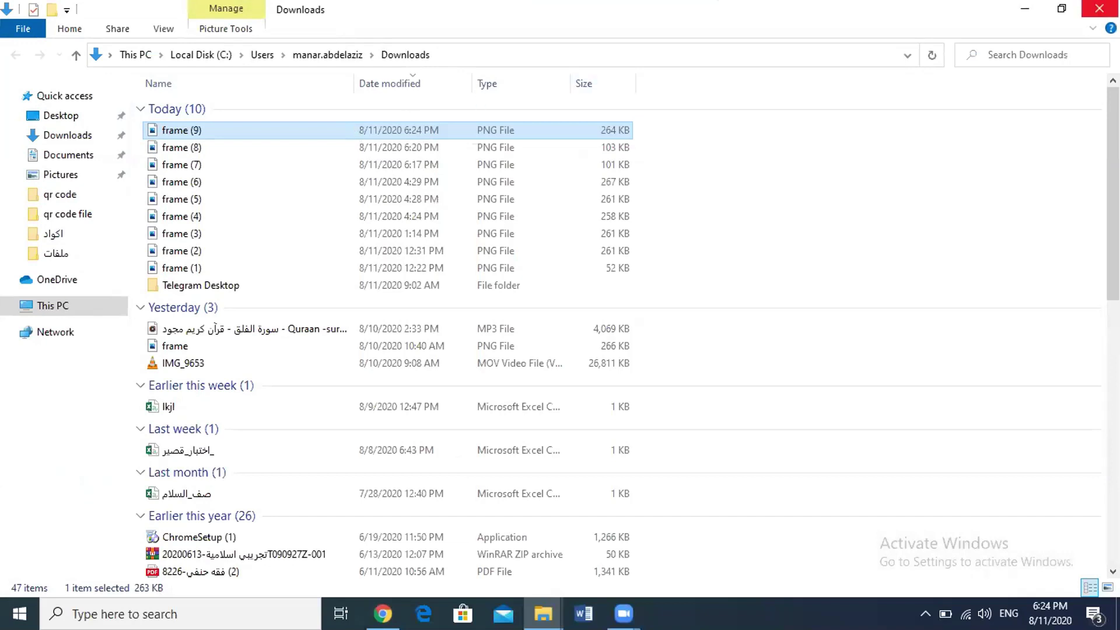
left_click(1099, 8)
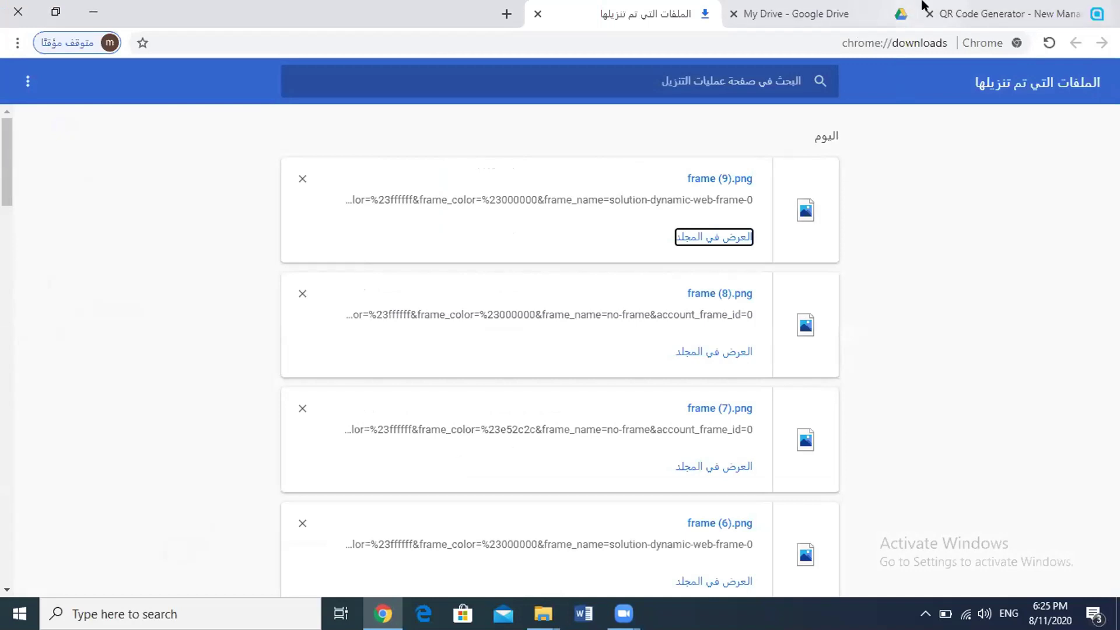
Step: Check the qr code file folder, return to Google Drive, upload the صورة image from that folder, and refresh My Drive
left_click(542, 613)
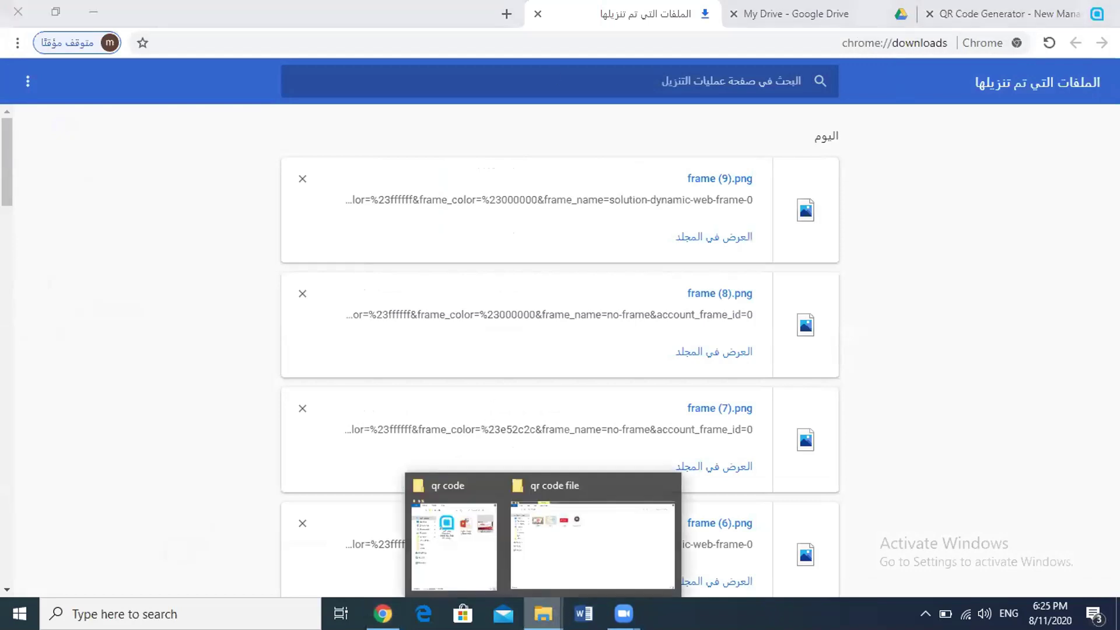
left_click(555, 581)
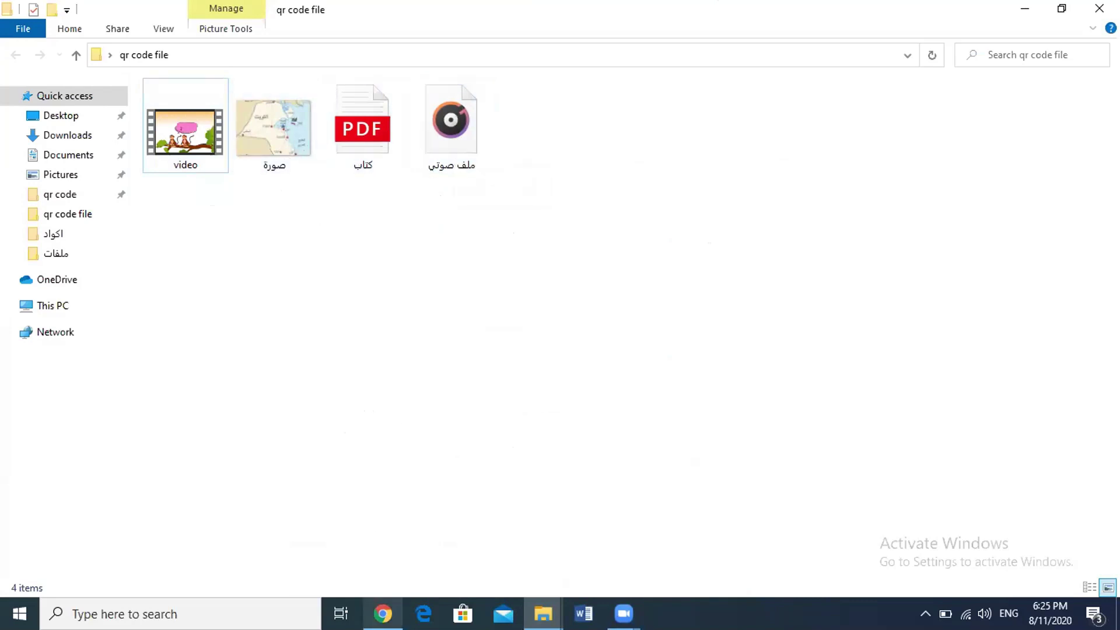
left_click(383, 614)
left_click(793, 13)
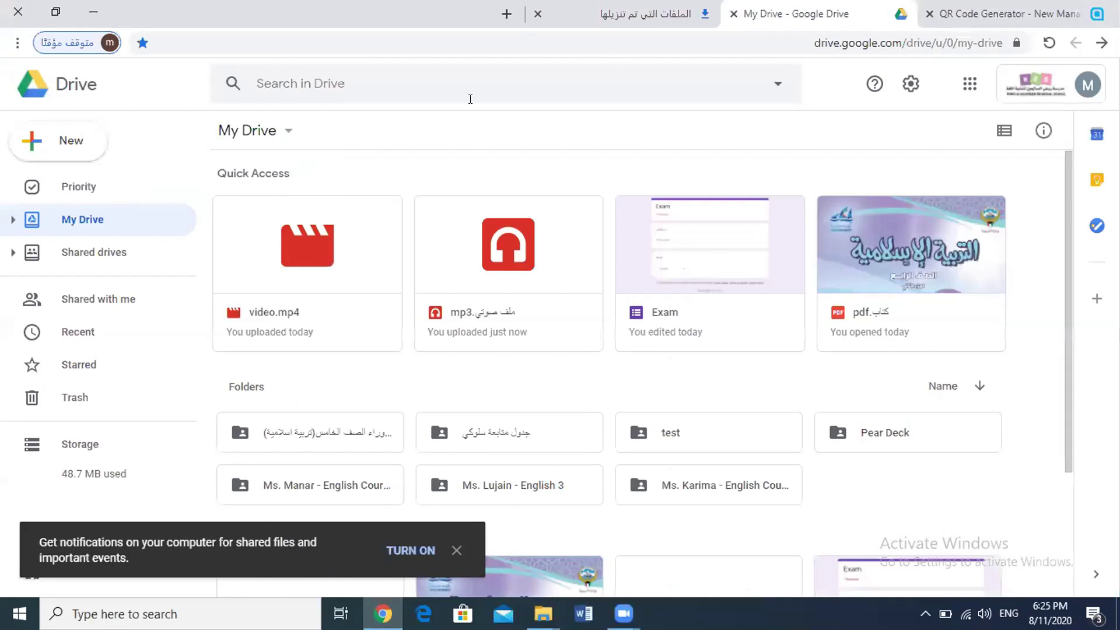
left_click(58, 152)
left_click(71, 187)
left_click(317, 160)
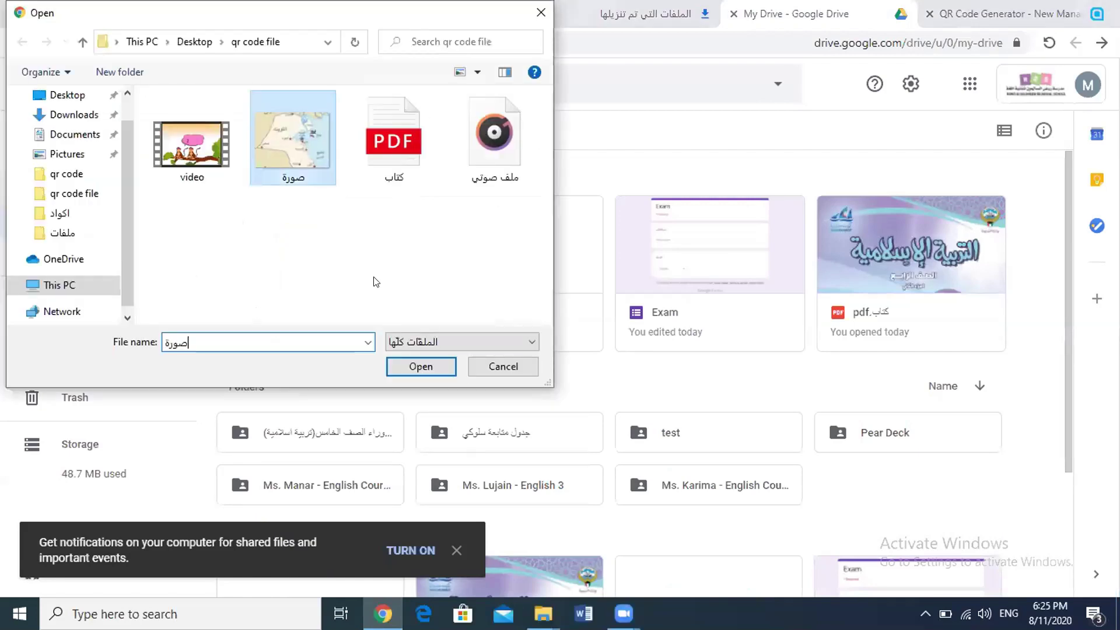
left_click(421, 372)
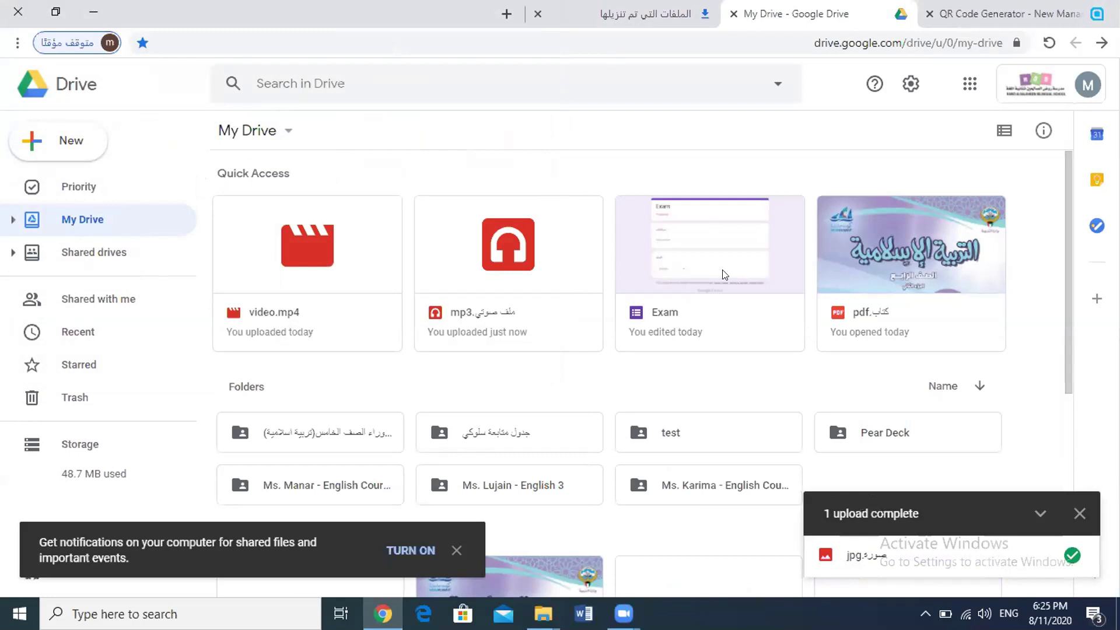
left_click(1048, 44)
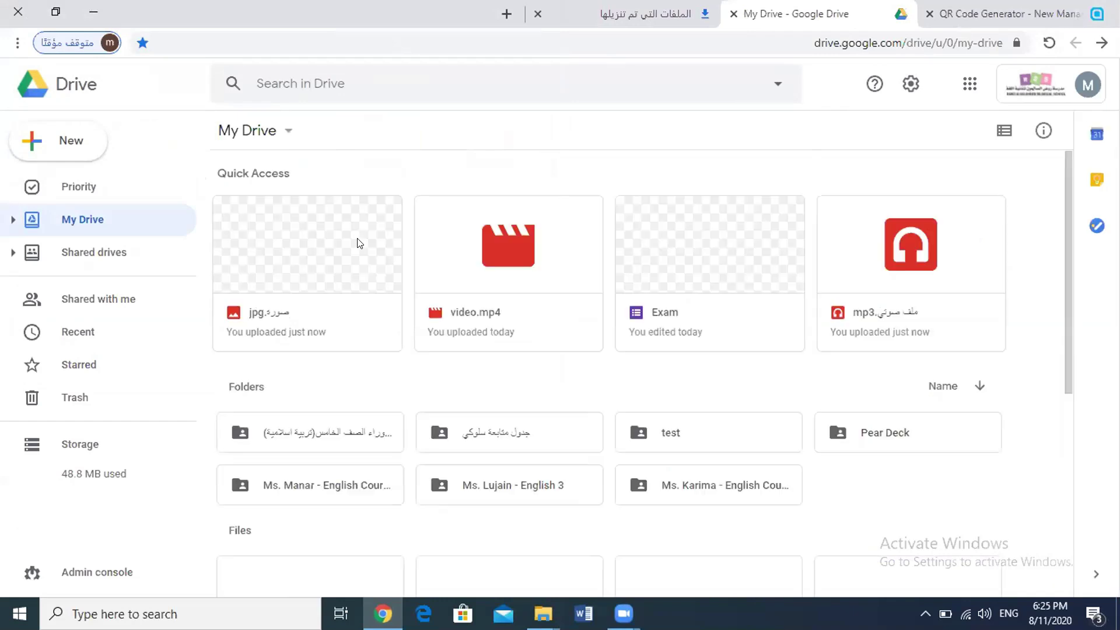
Step: Copy the shareable link of the uploaded صورة JPG image
right_click(322, 247)
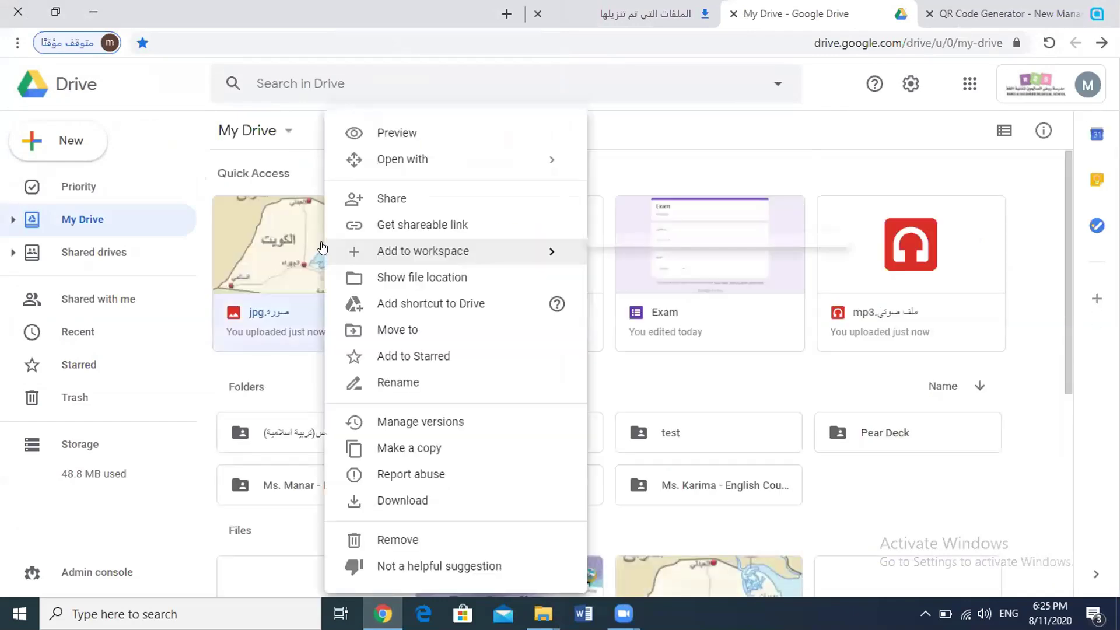
left_click(353, 227)
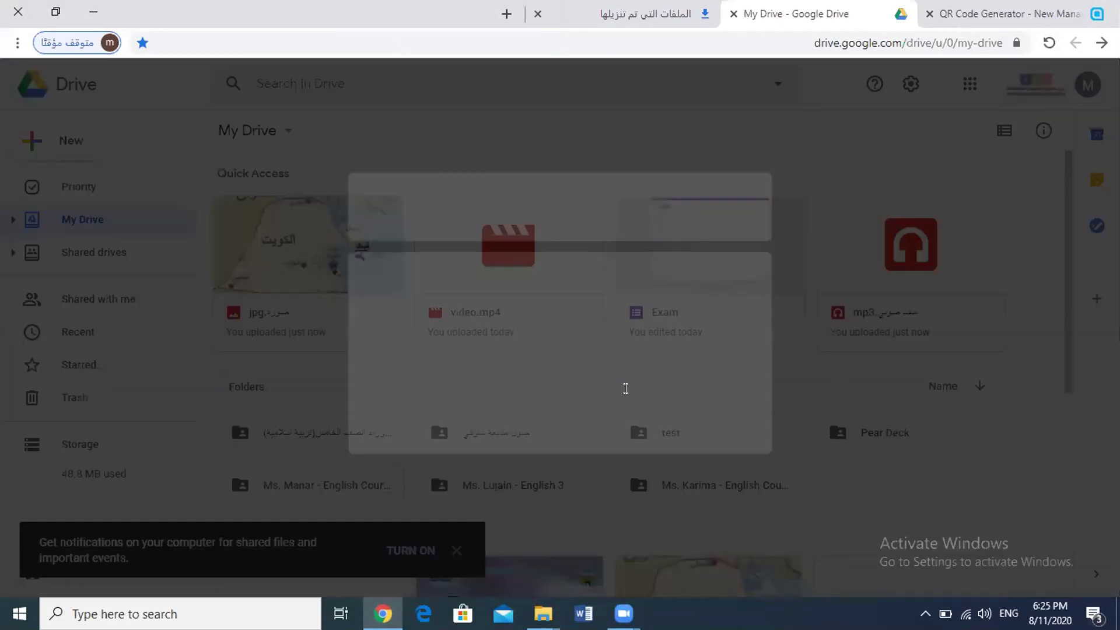
left_click(770, 330)
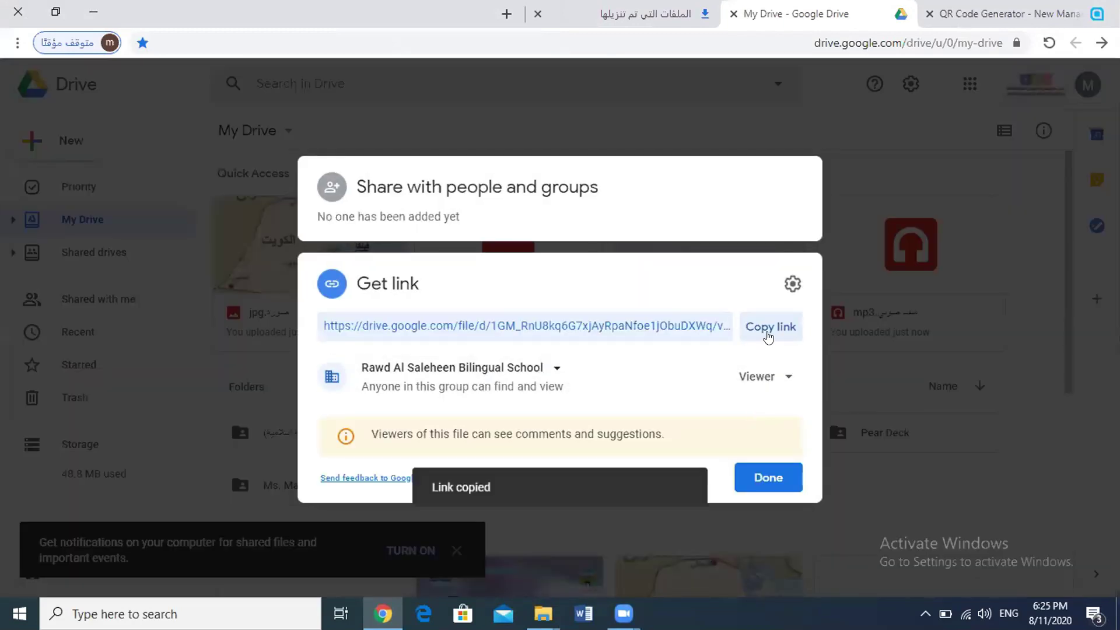
Step: Create a website QR code in QR Code Generator from the copied link of the صورة image
left_click(769, 475)
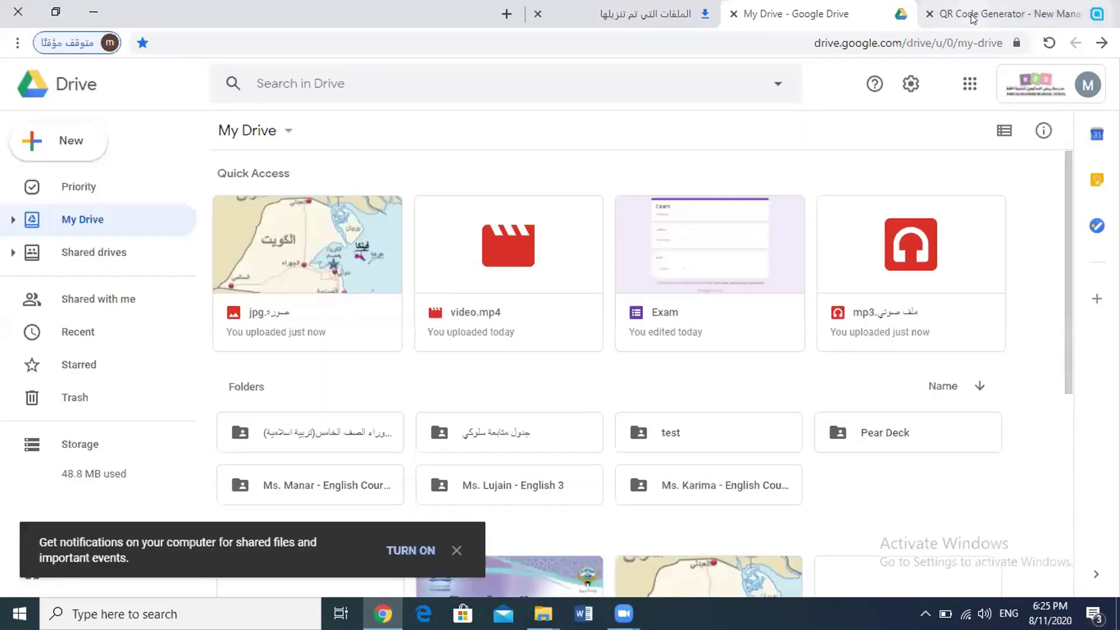
left_click(973, 16)
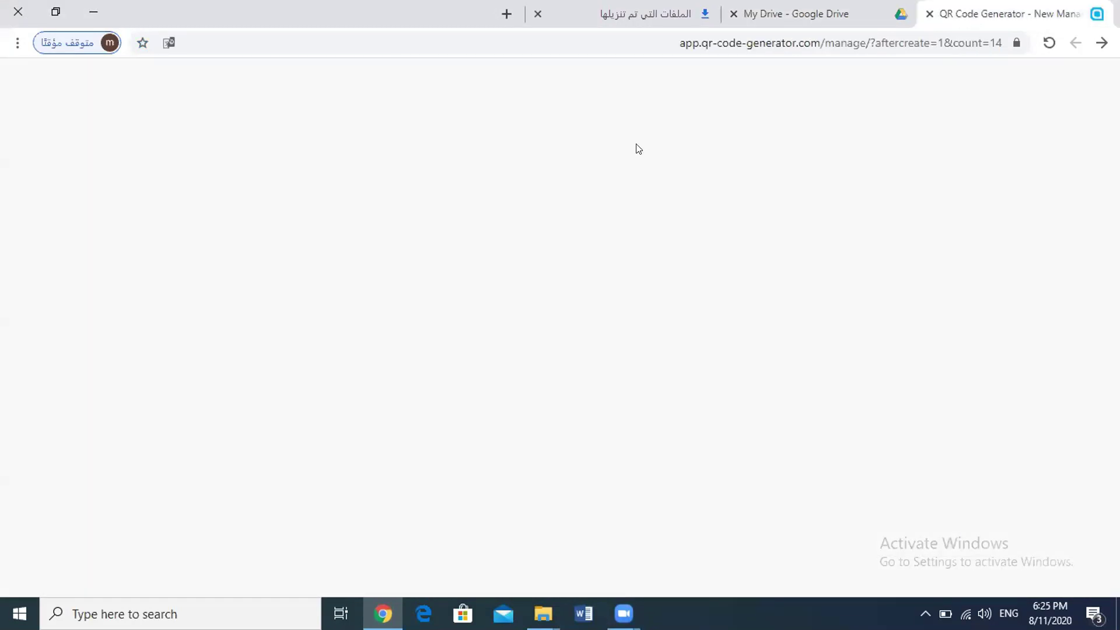
left_click(938, 140)
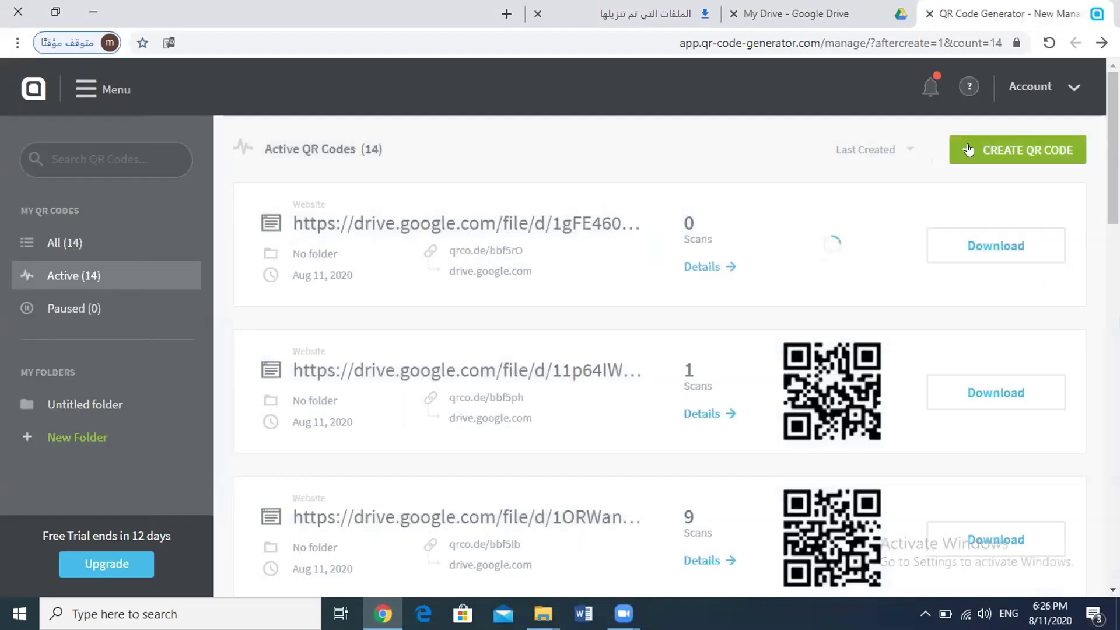
left_click(968, 151)
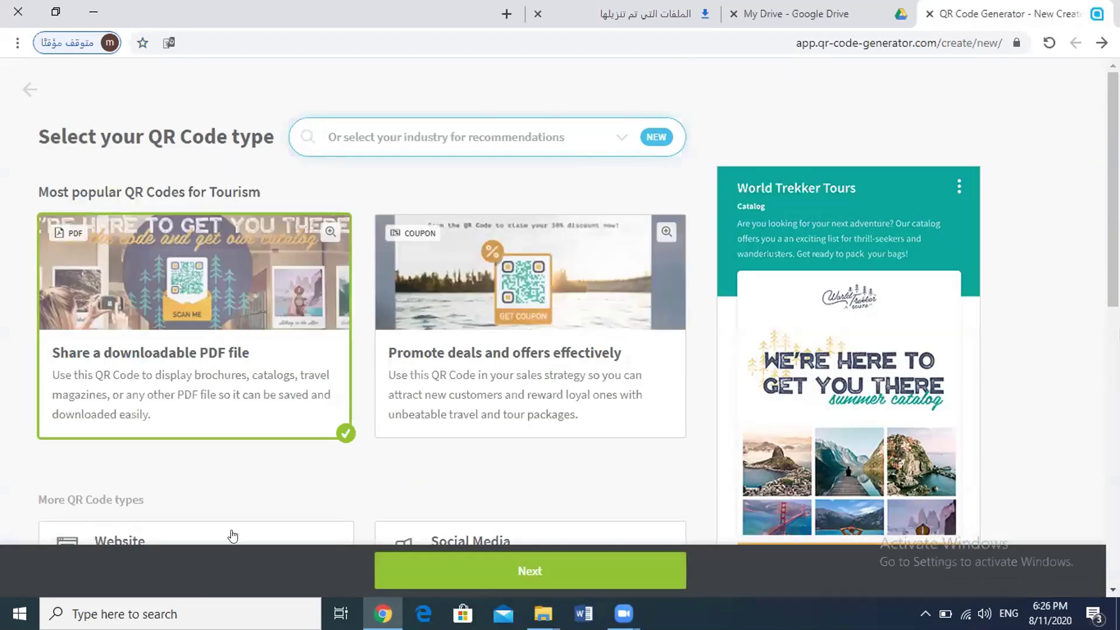
left_click(222, 538)
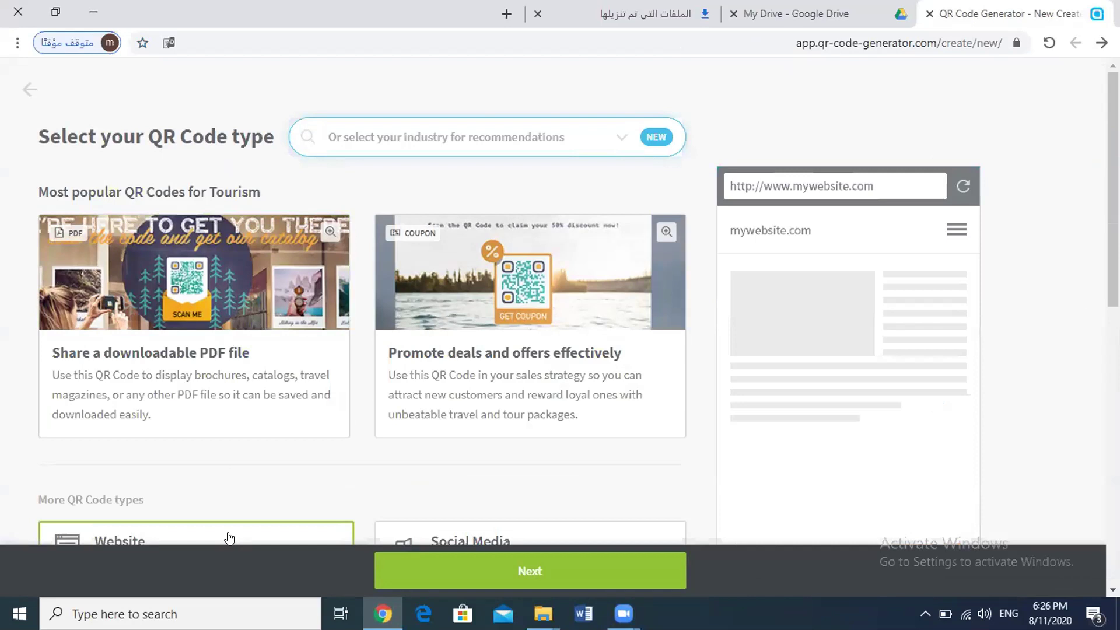
left_click(482, 586)
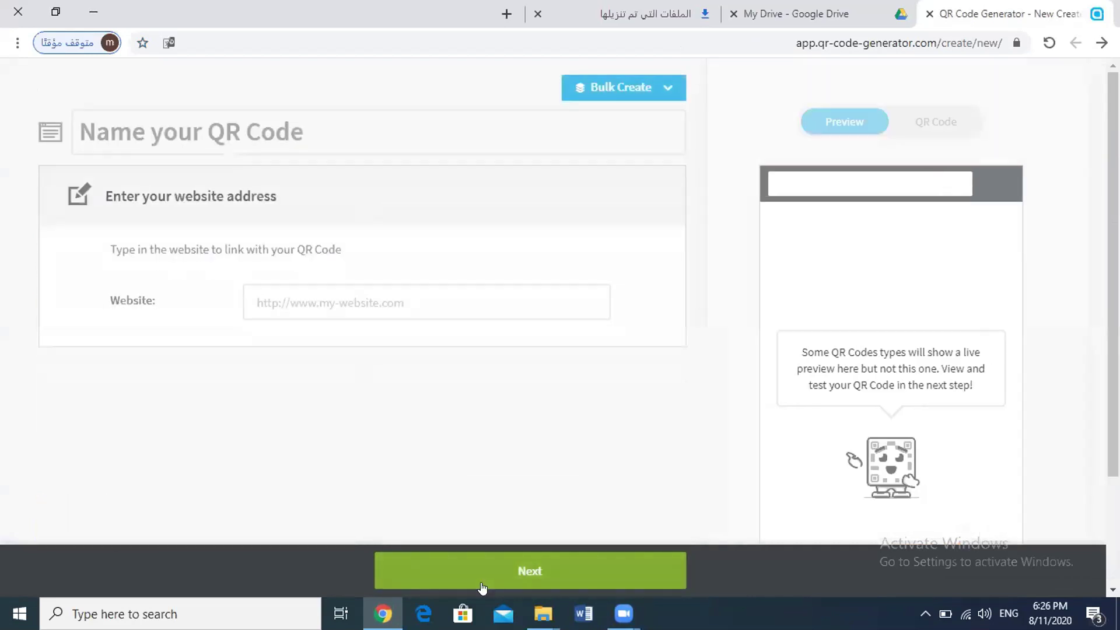
right_click(314, 301)
left_click(281, 432)
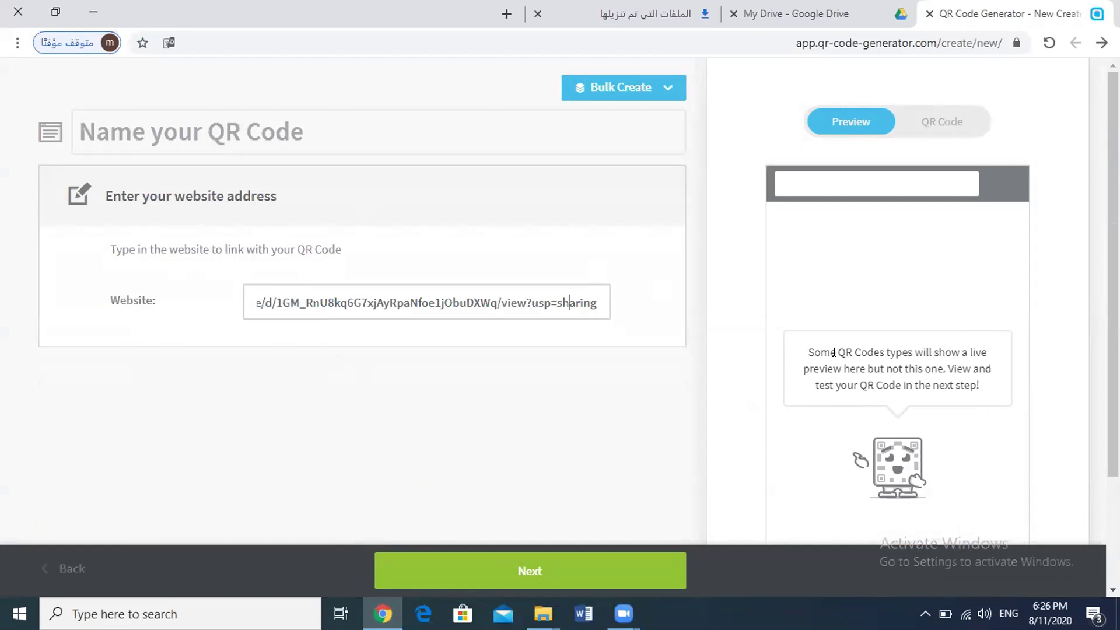
left_click(589, 570)
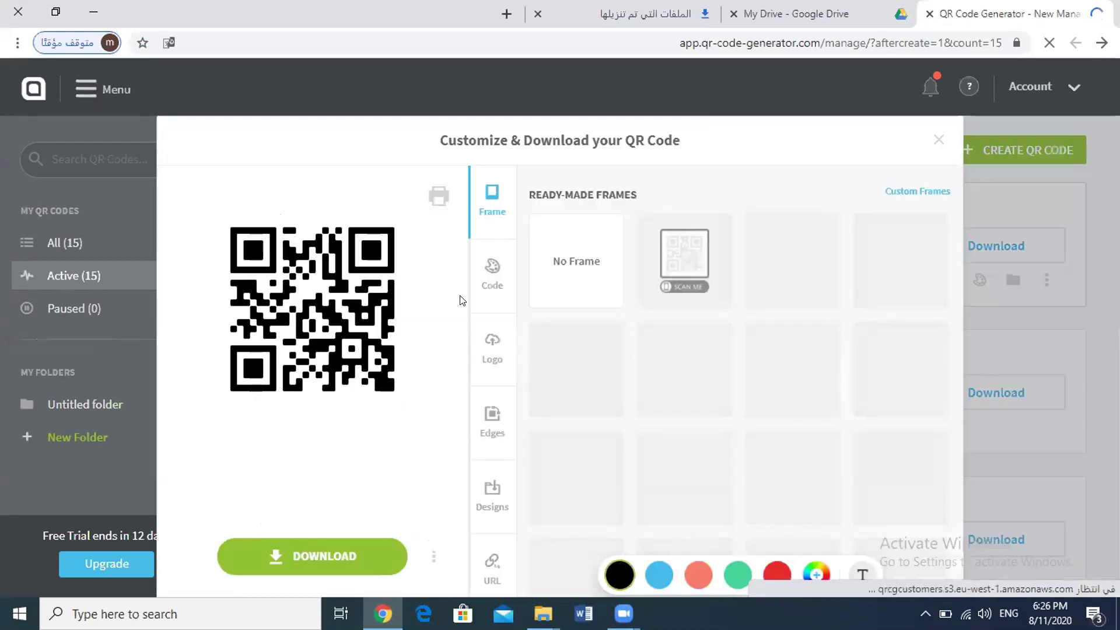
Step: Download the image's QR code with No Frame, and view the downloaded frame (10) PNG from its folder
left_click(562, 286)
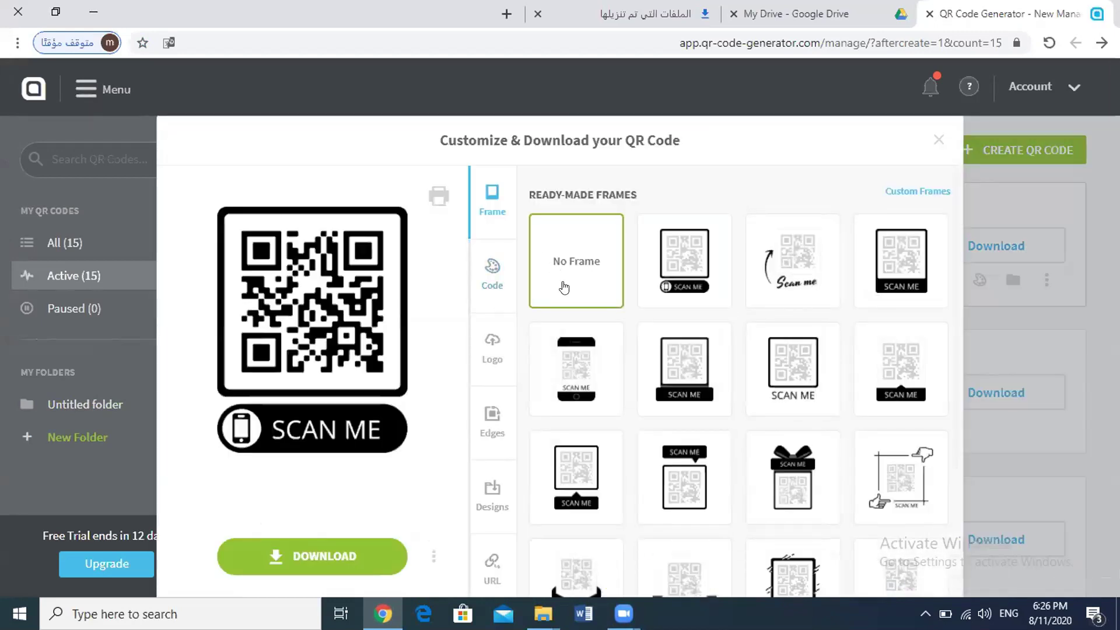
left_click(361, 556)
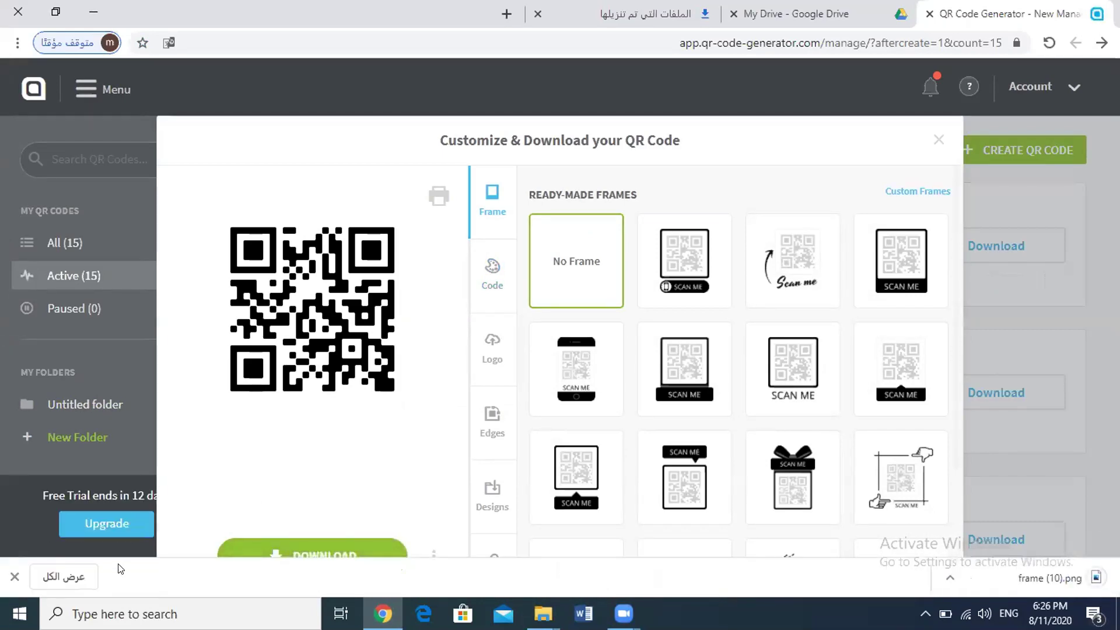
left_click(74, 574)
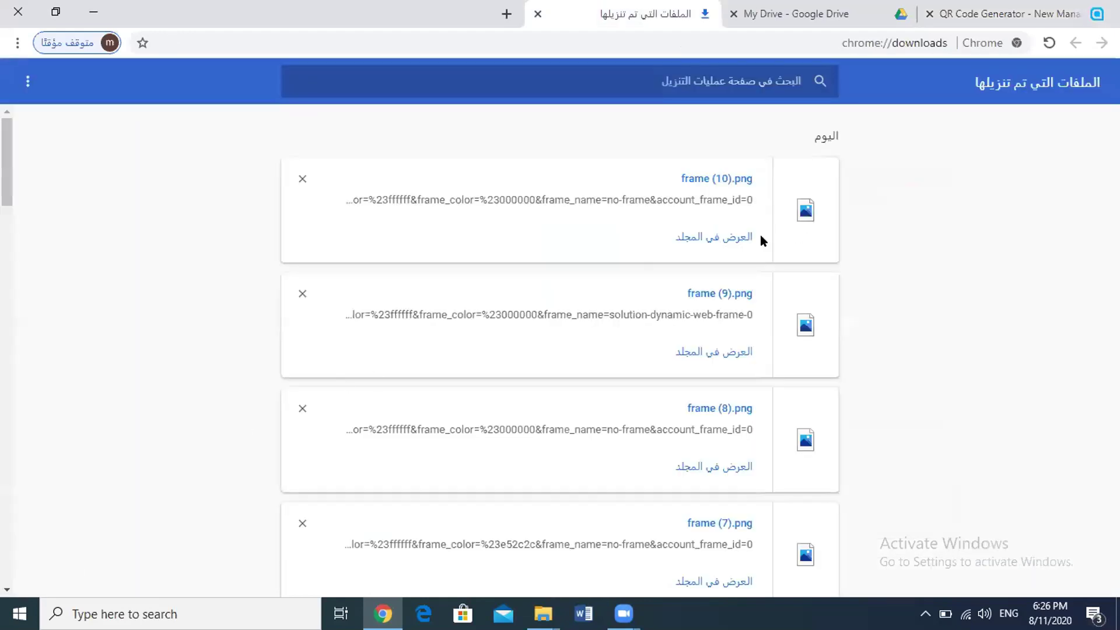
left_click(741, 241)
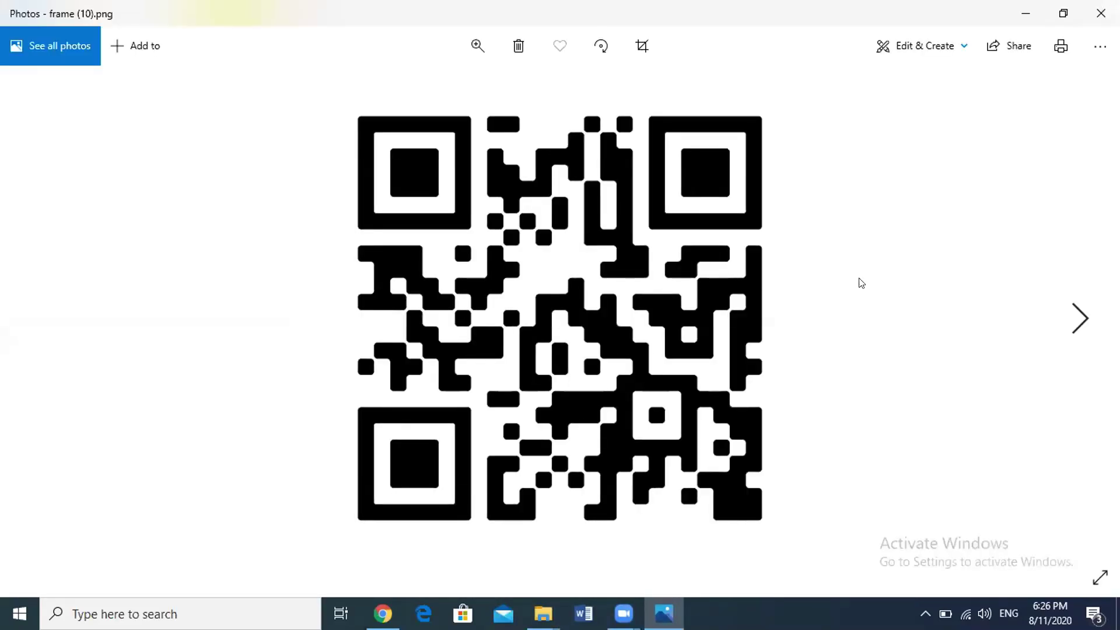
left_click(1101, 17)
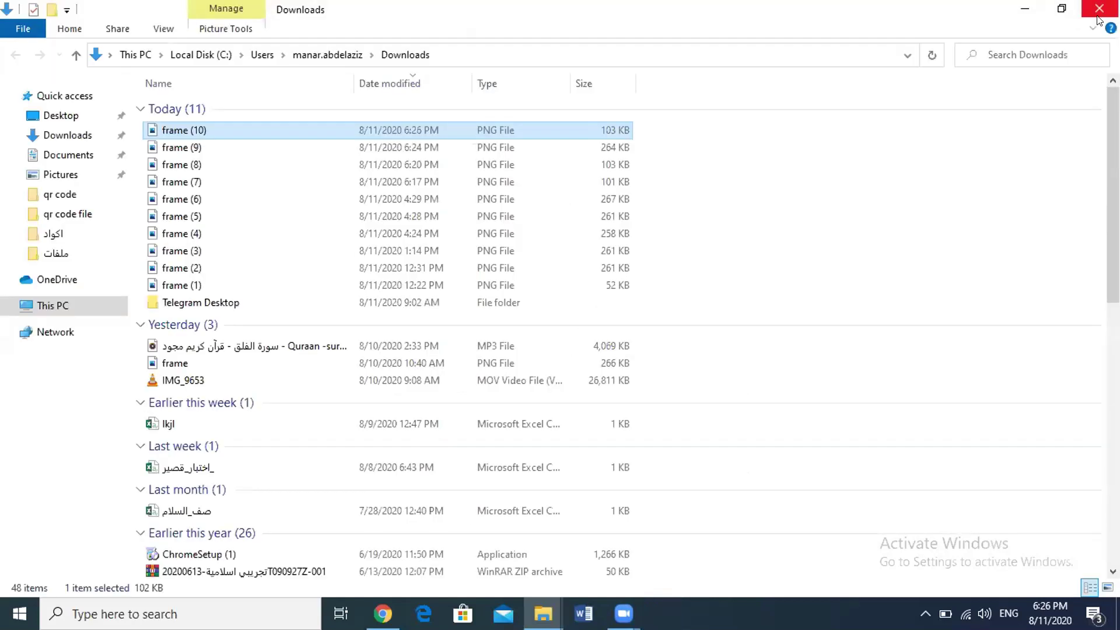
left_click(1099, 8)
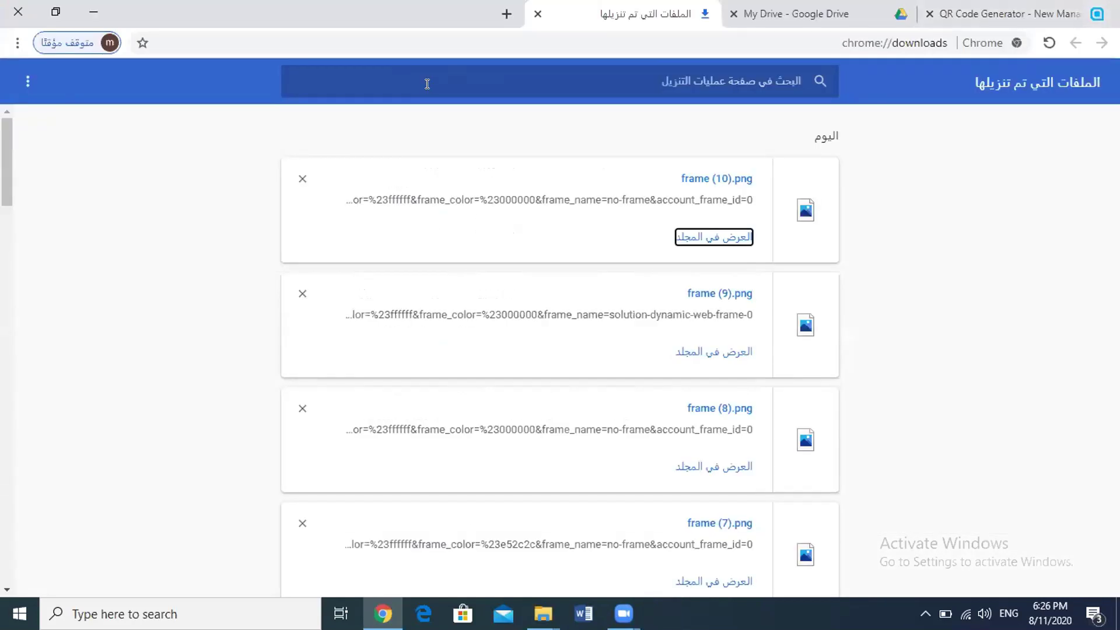
Step: Check the files in the qr code file folder and return to the browser
left_click(107, 18)
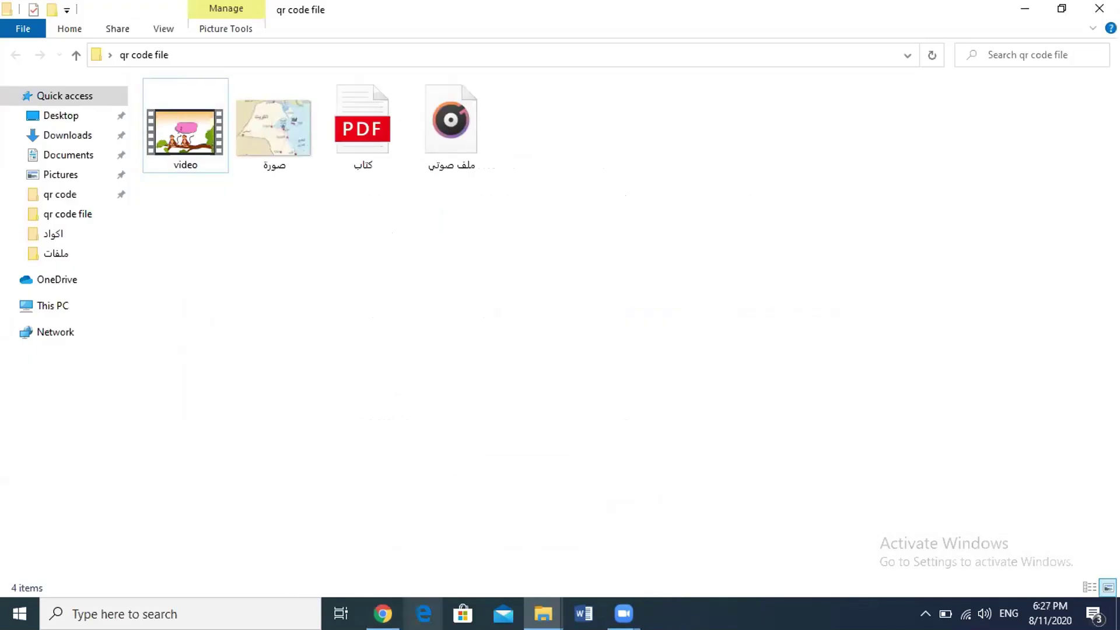
mouse_move(383, 613)
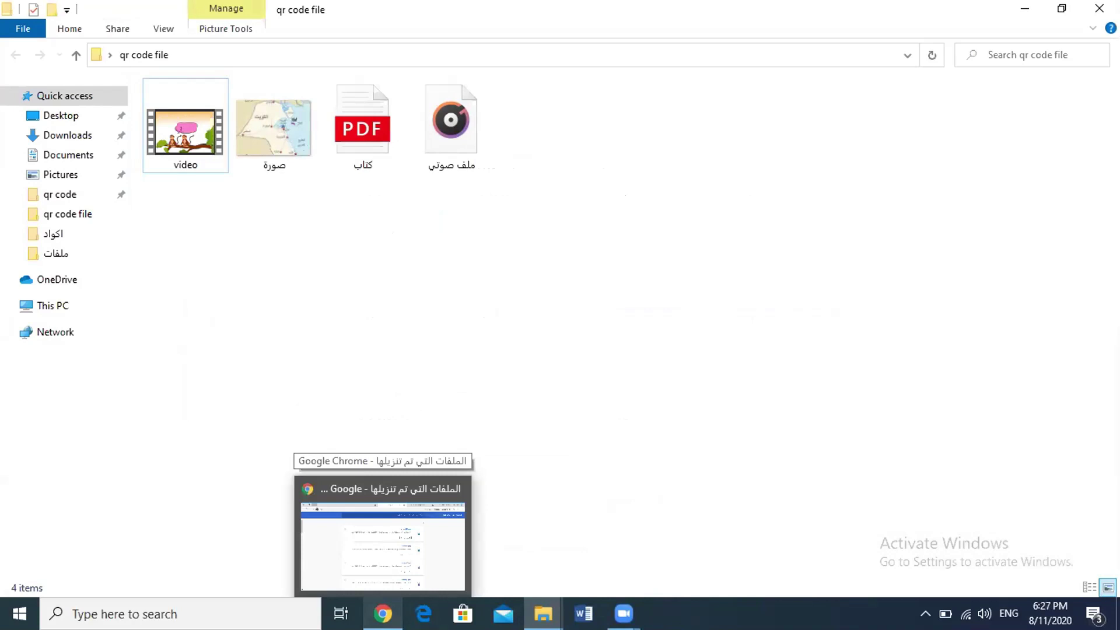
left_click(382, 543)
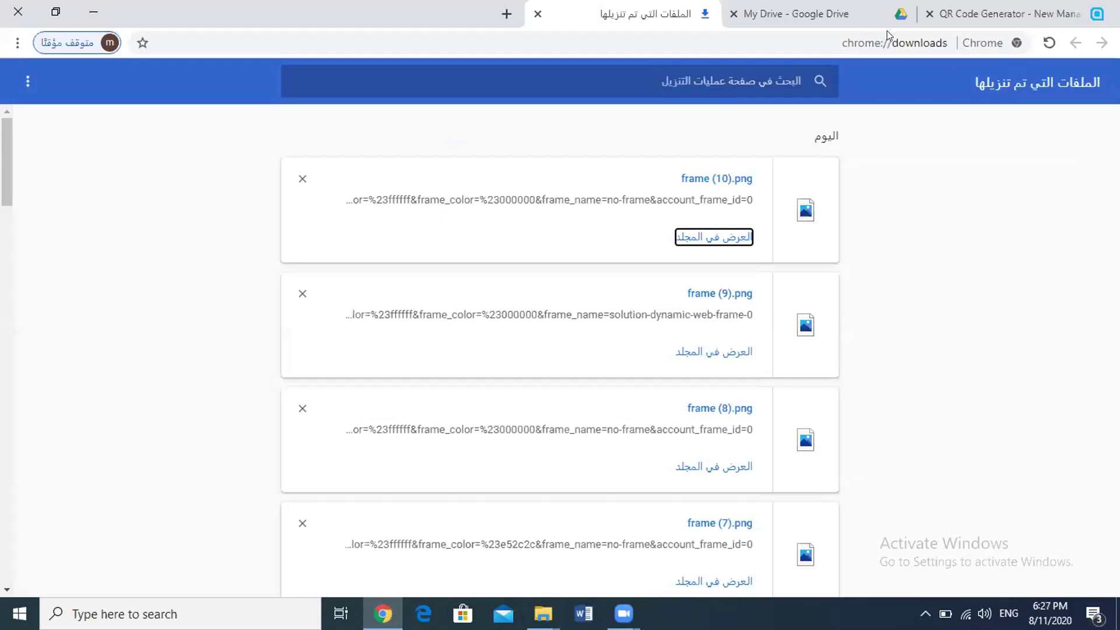
Step: Create a blank Google Form from Google Drive's My Drive
left_click(887, 29)
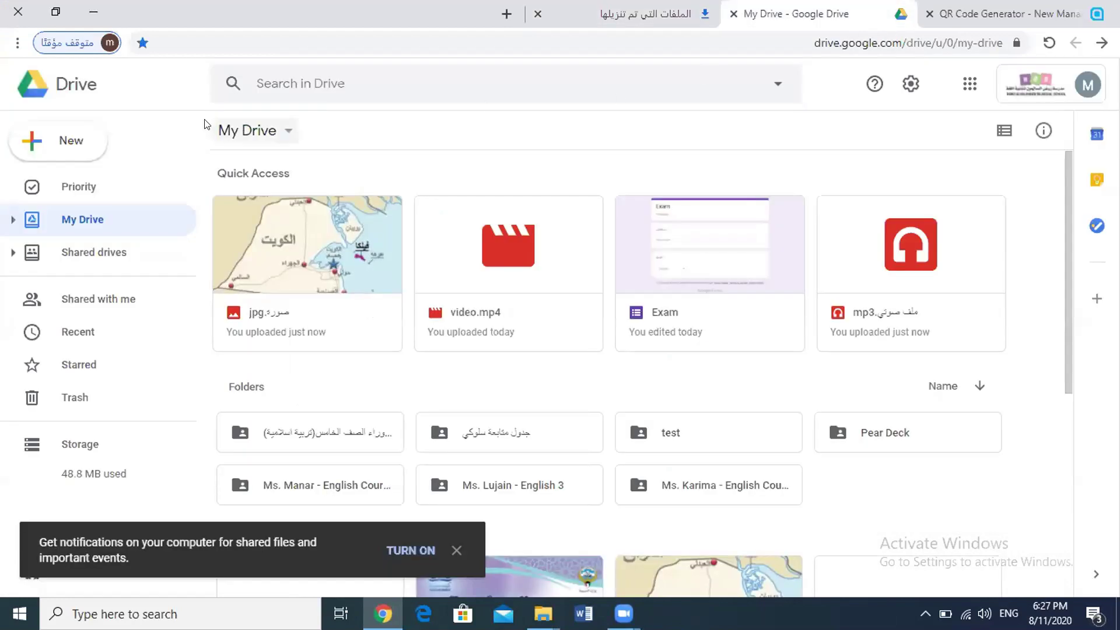
left_click(85, 150)
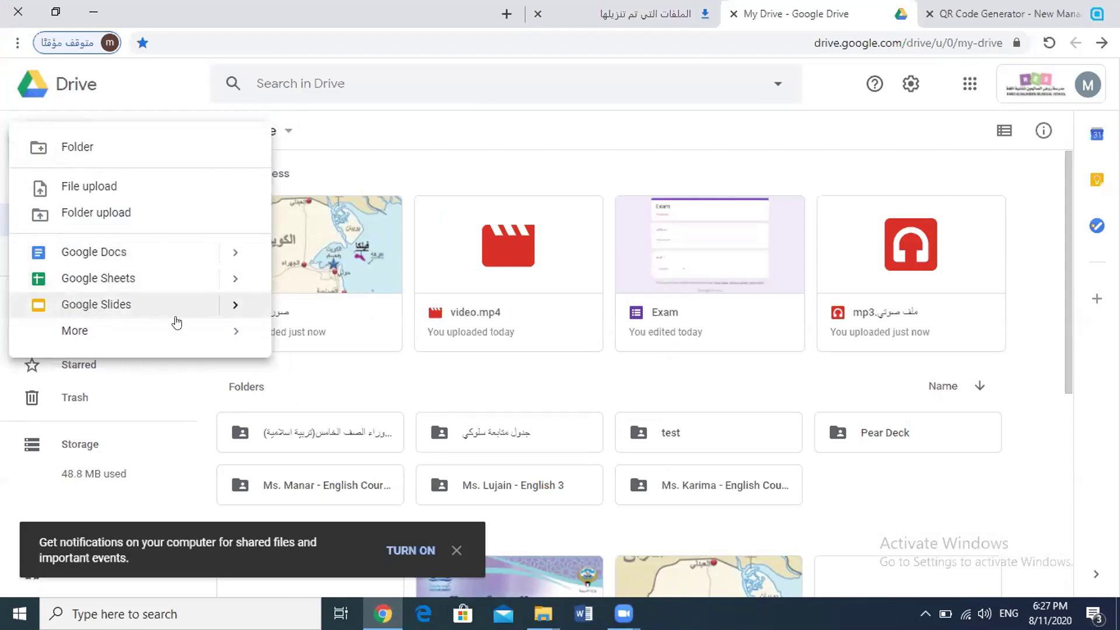
mouse_move(195, 327)
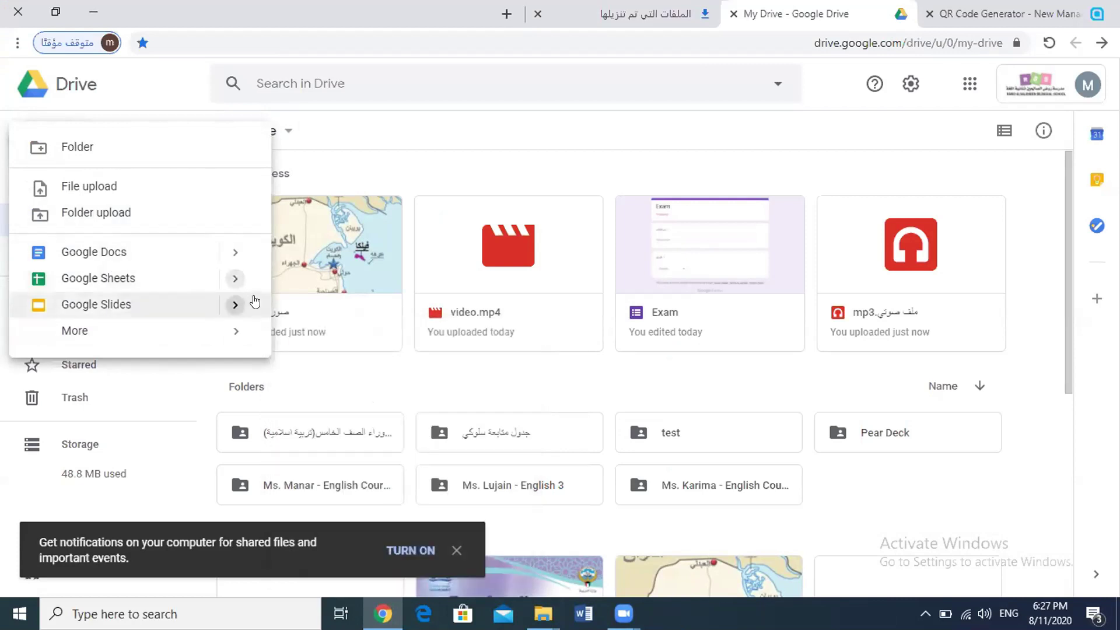
mouse_move(257, 330)
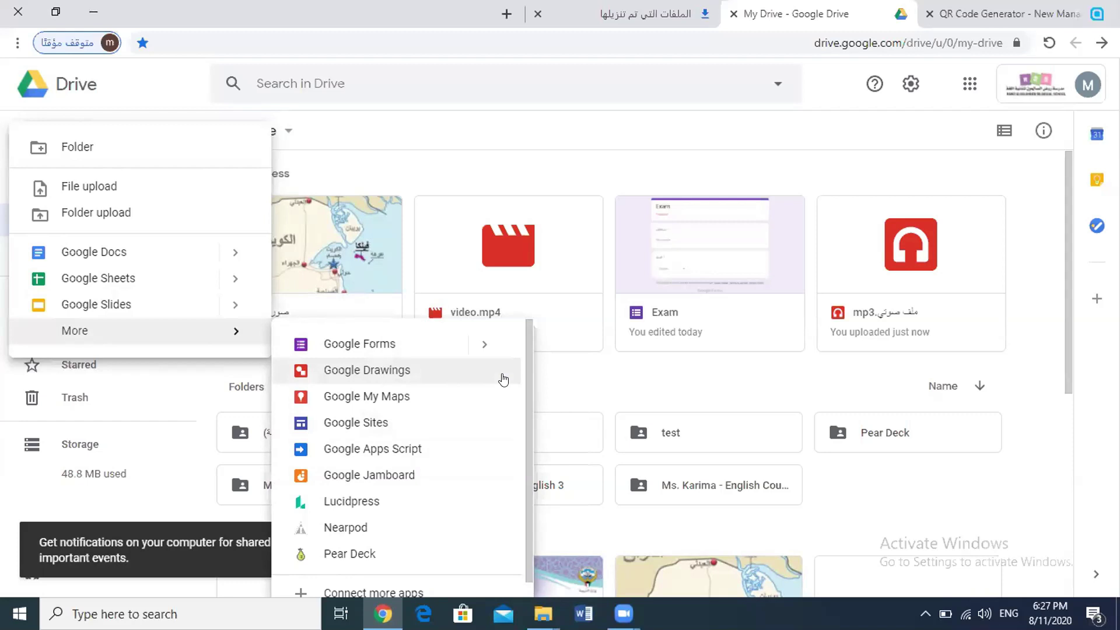
left_click(391, 350)
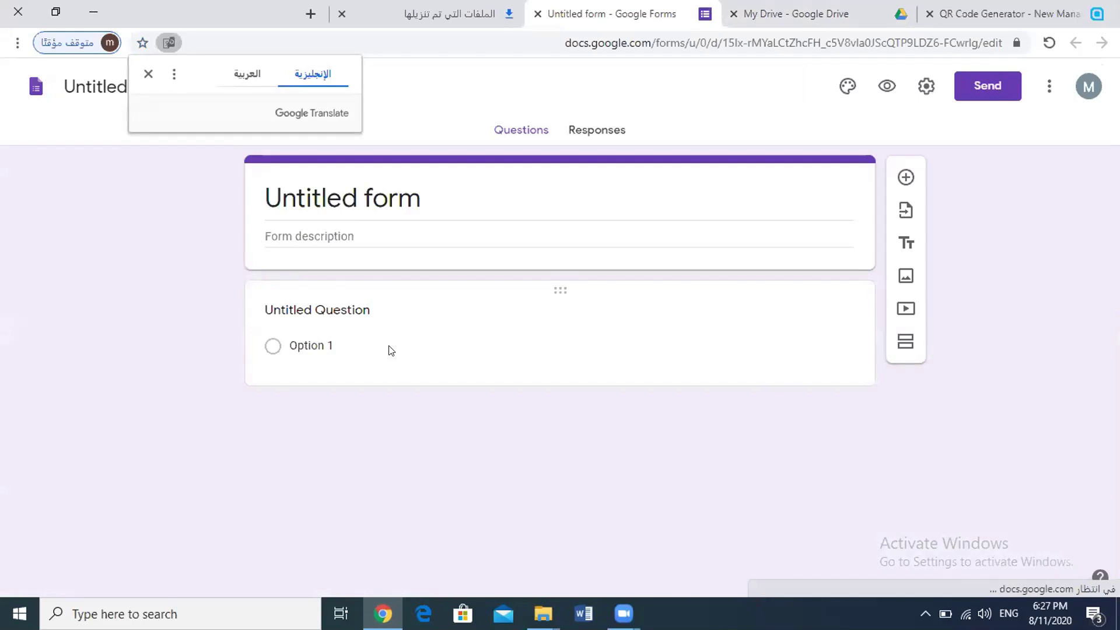
Step: Title the form "exam" and apply the same name to the form file
left_click(353, 204)
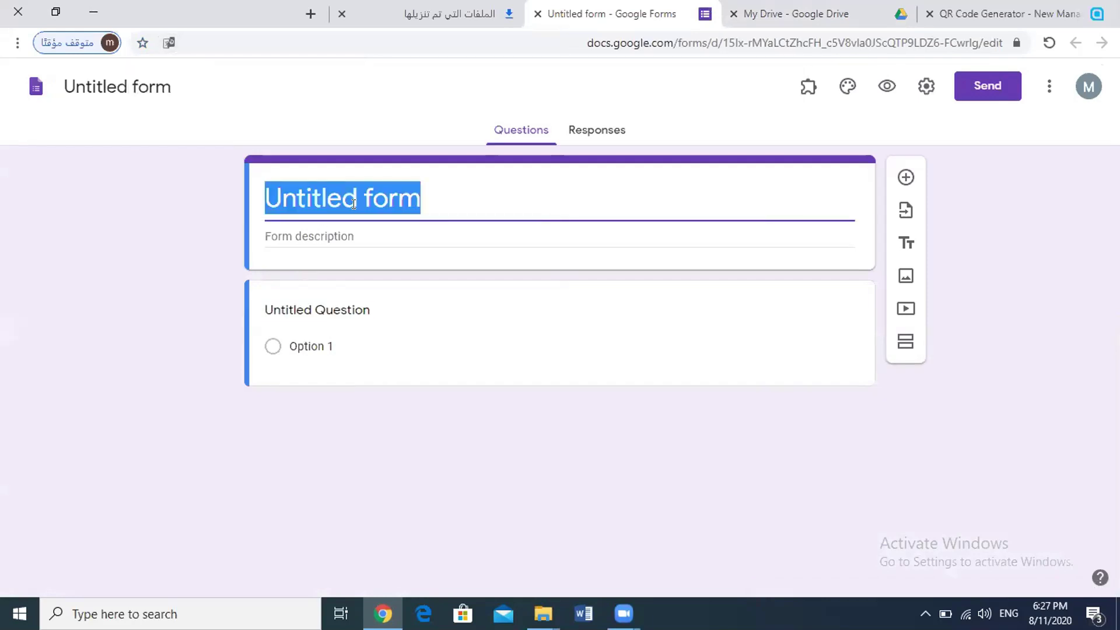
type("exam")
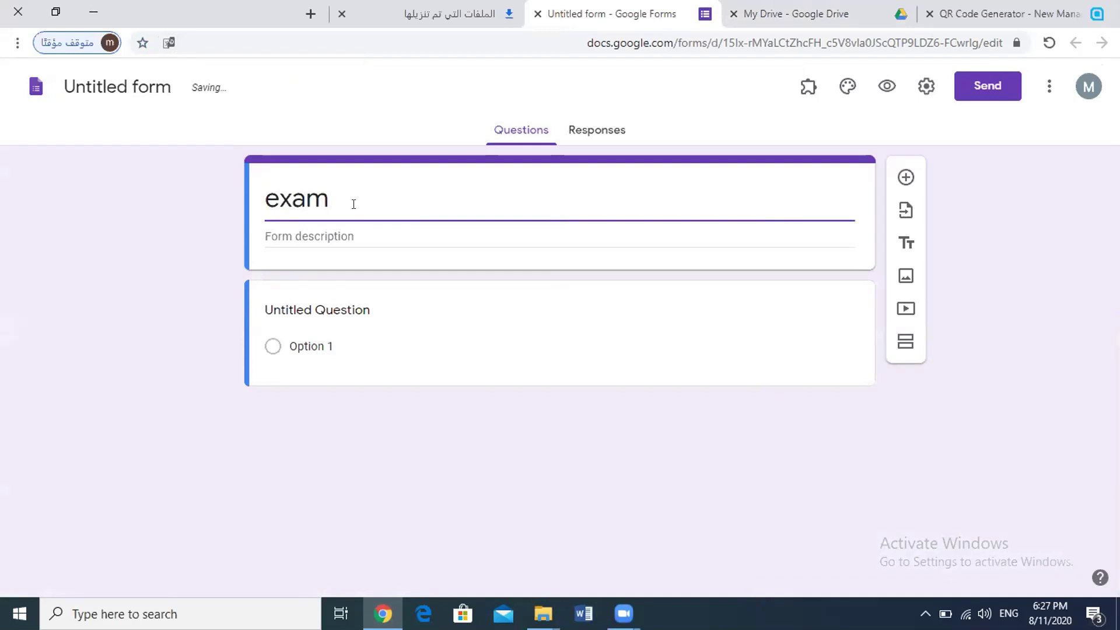
left_click(293, 101)
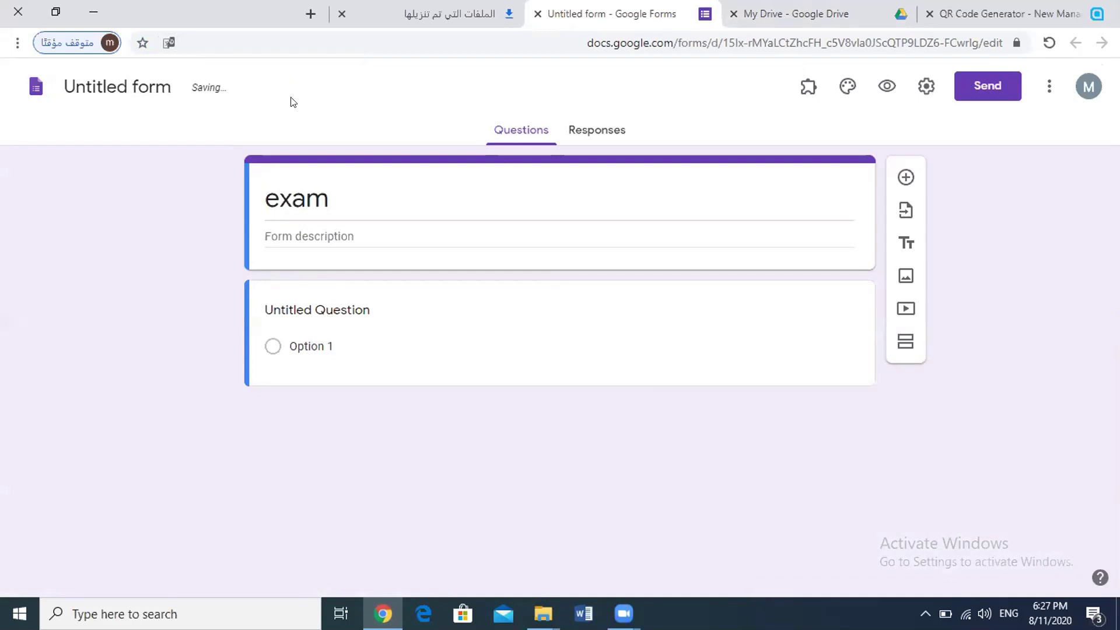
left_click(127, 87)
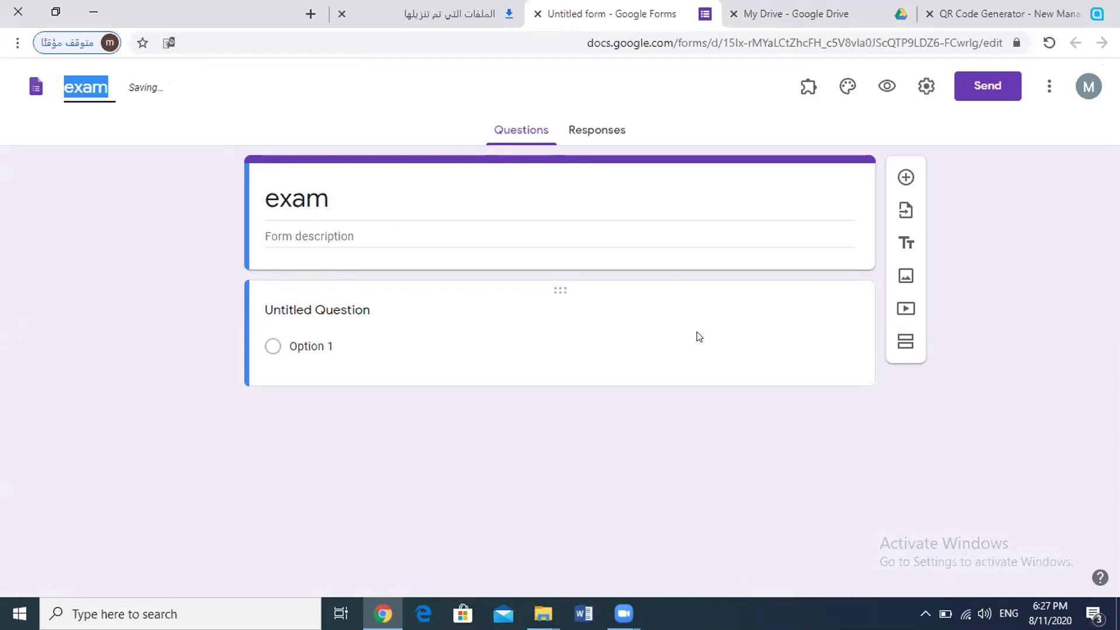
Step: Add a second section to the exam form and insert a new question in it
left_click(904, 342)
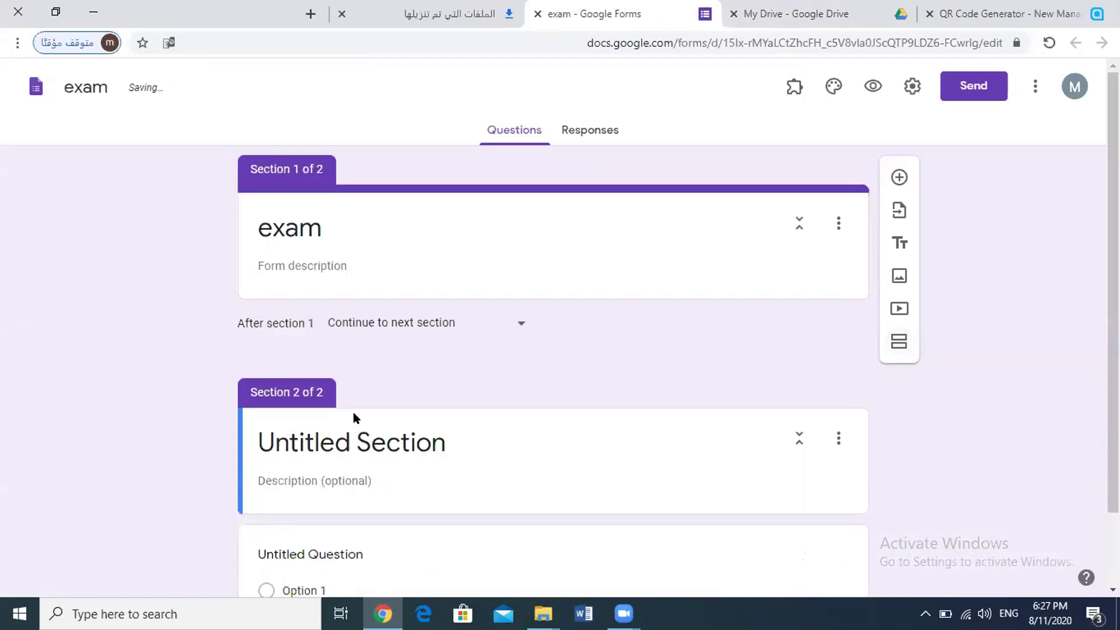
left_click(889, 178)
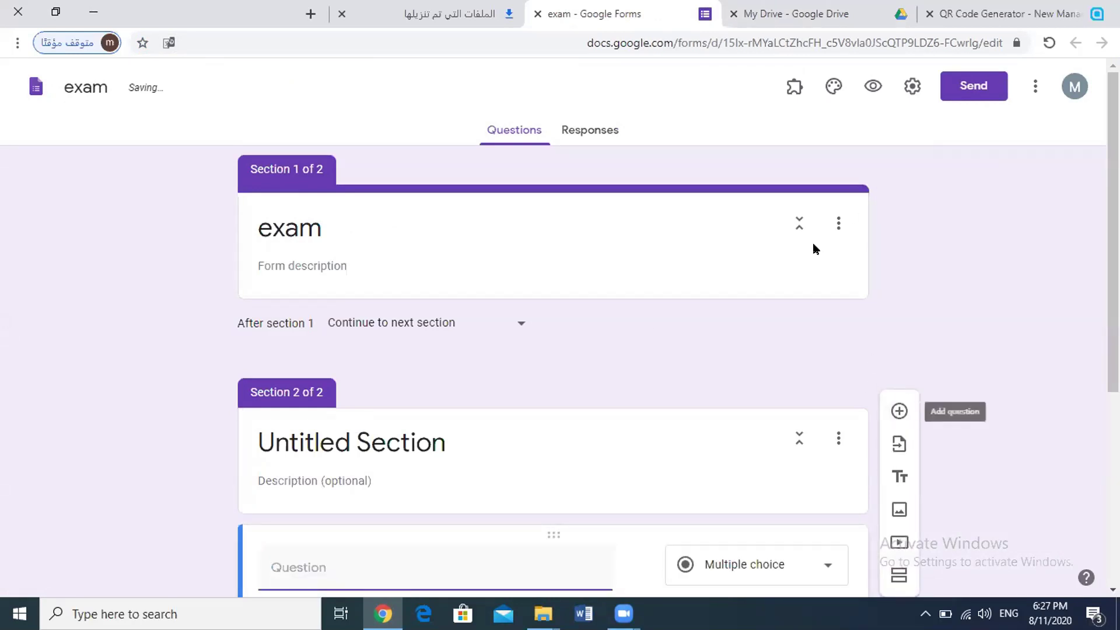
Step: Add a required short-answer question titled "اسم الطالب" to the first section of the form
left_click(642, 260)
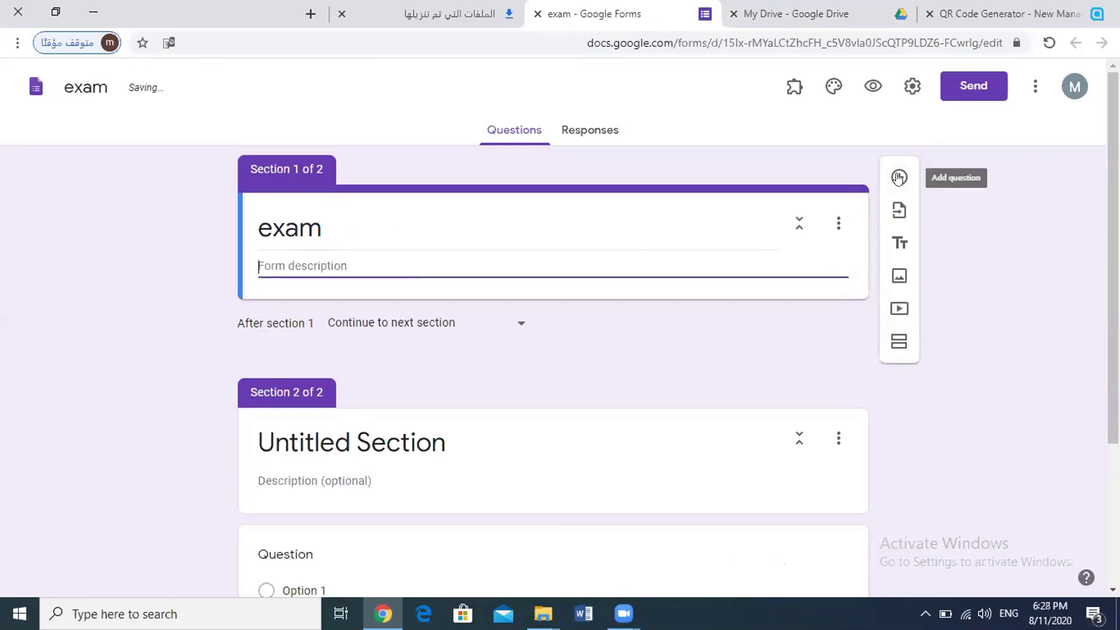
left_click(897, 177)
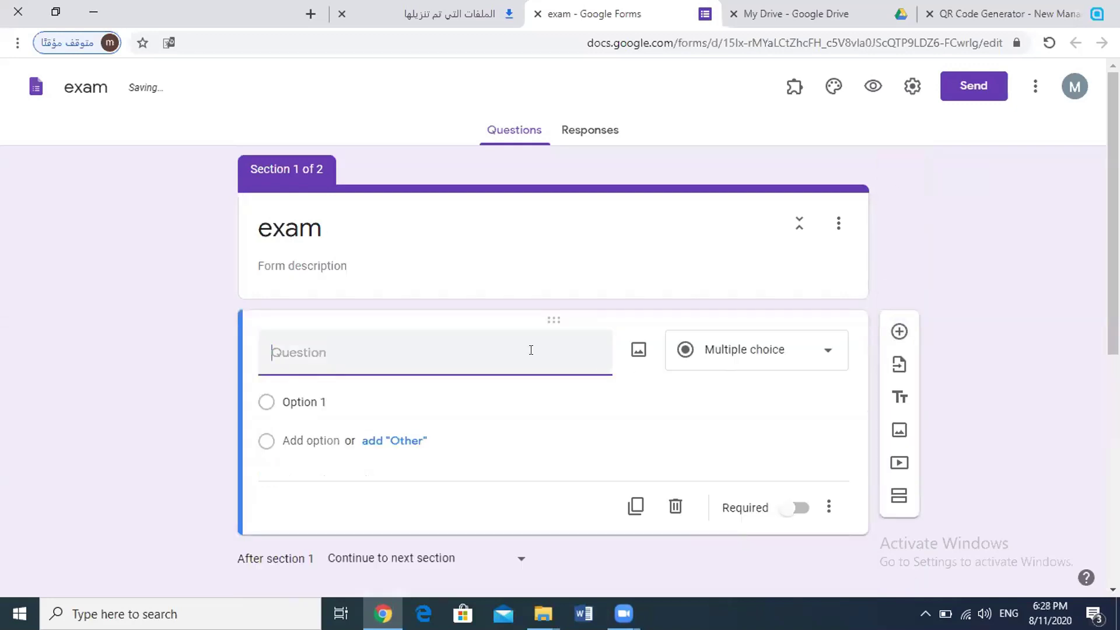
type("hs")
key("BackSpace")
key("BackSpace")
key("alt+shift")
type("اس")
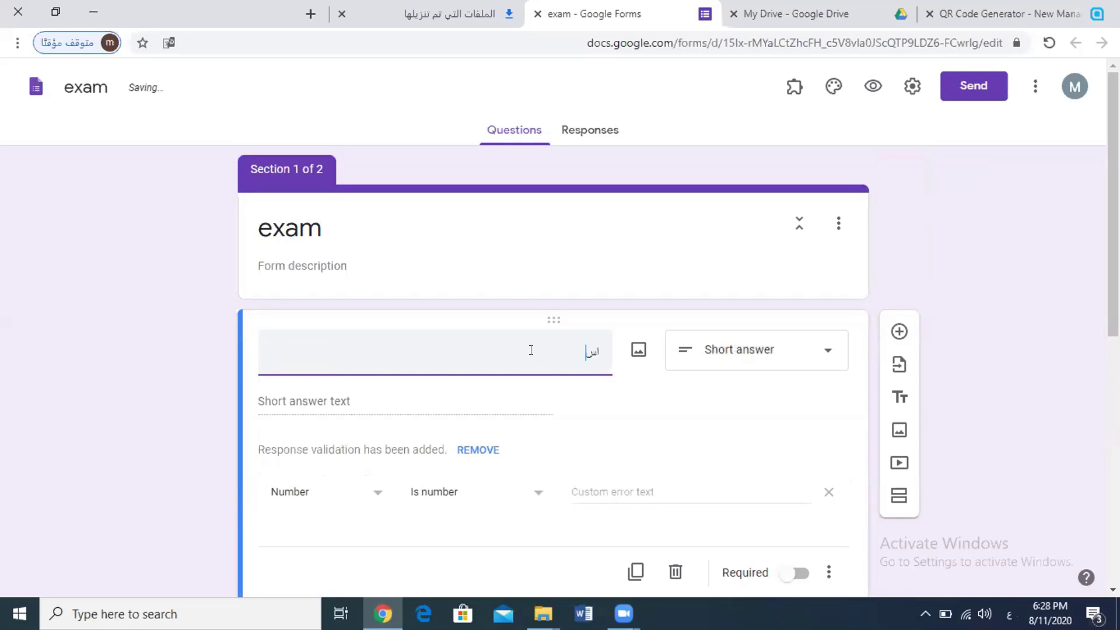
type("م ال")
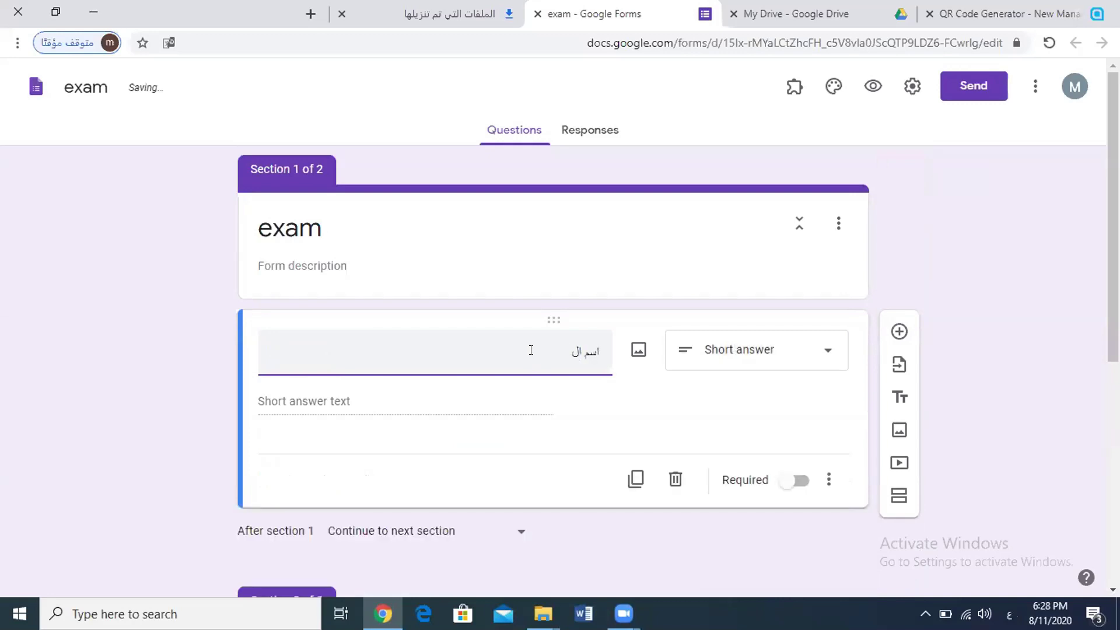
type("بطالب")
left_click(507, 401)
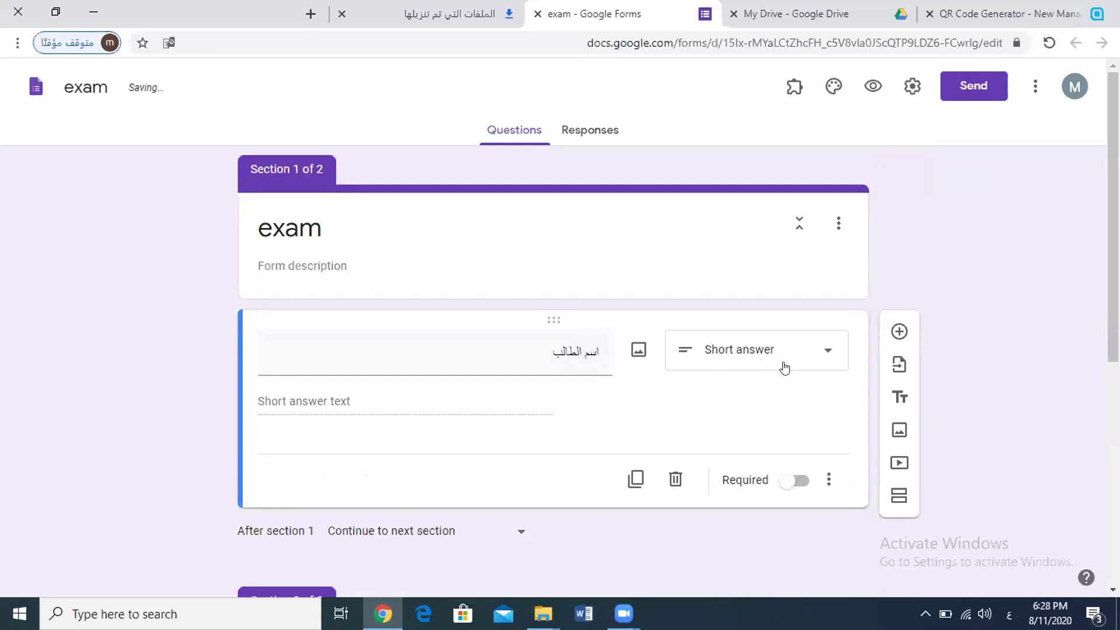
left_click(803, 482)
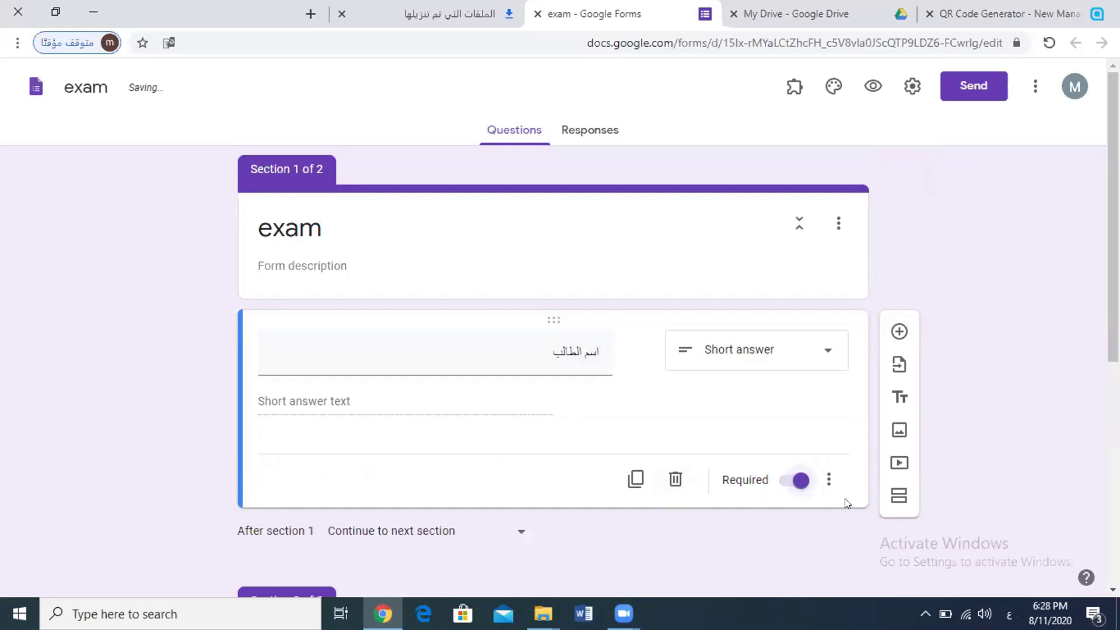
Step: Add a multiple-choice question titled "الصف" below the student name question in the first section
left_click(899, 331)
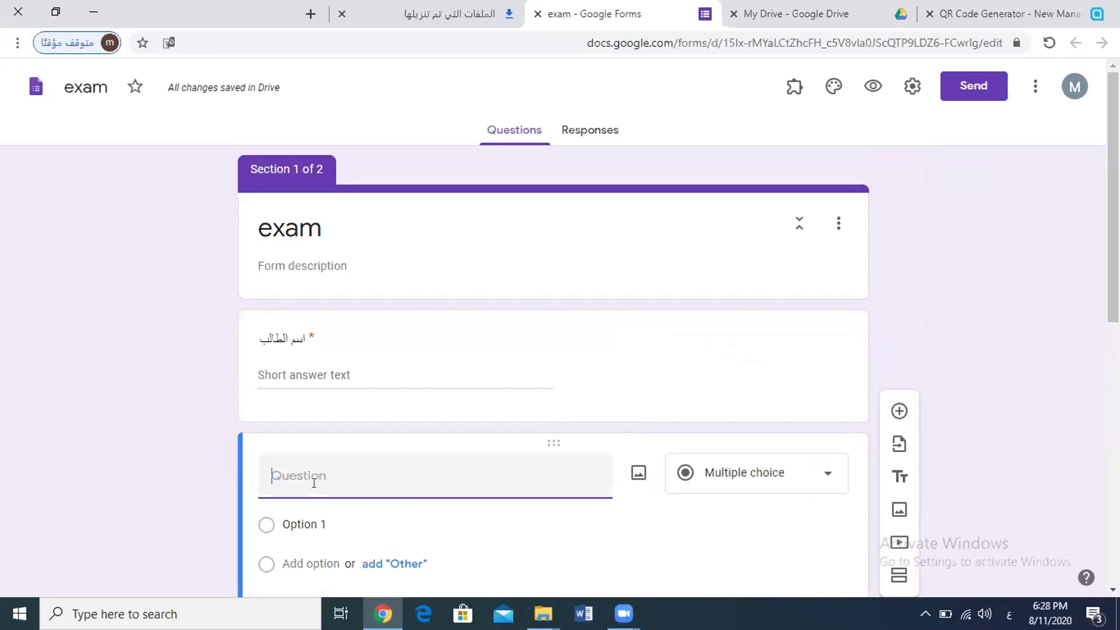
type("الصف")
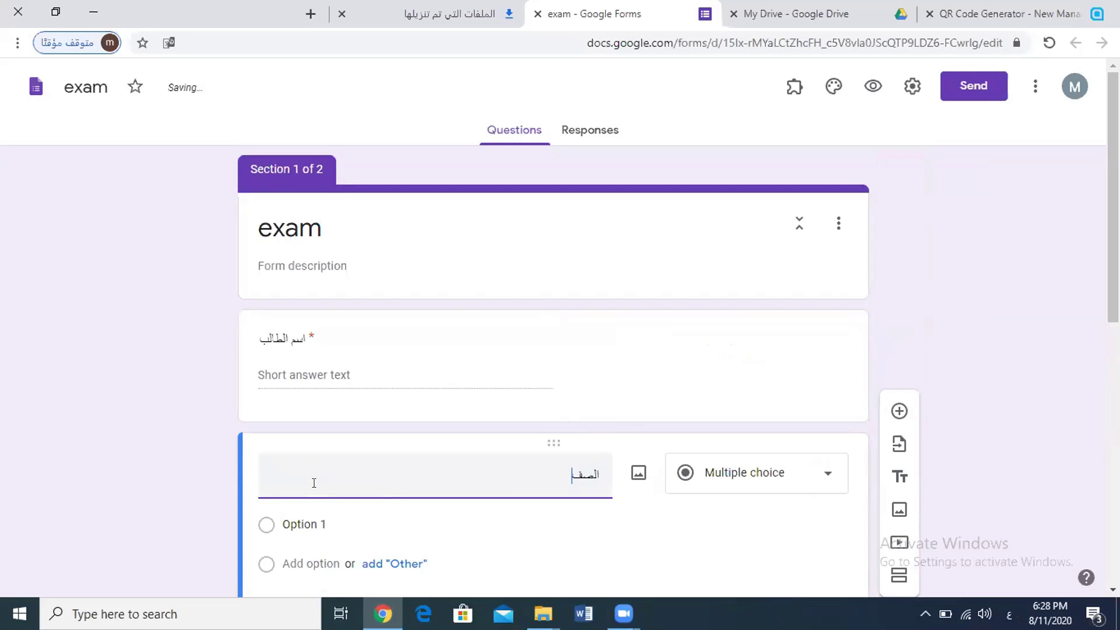
left_click(807, 484)
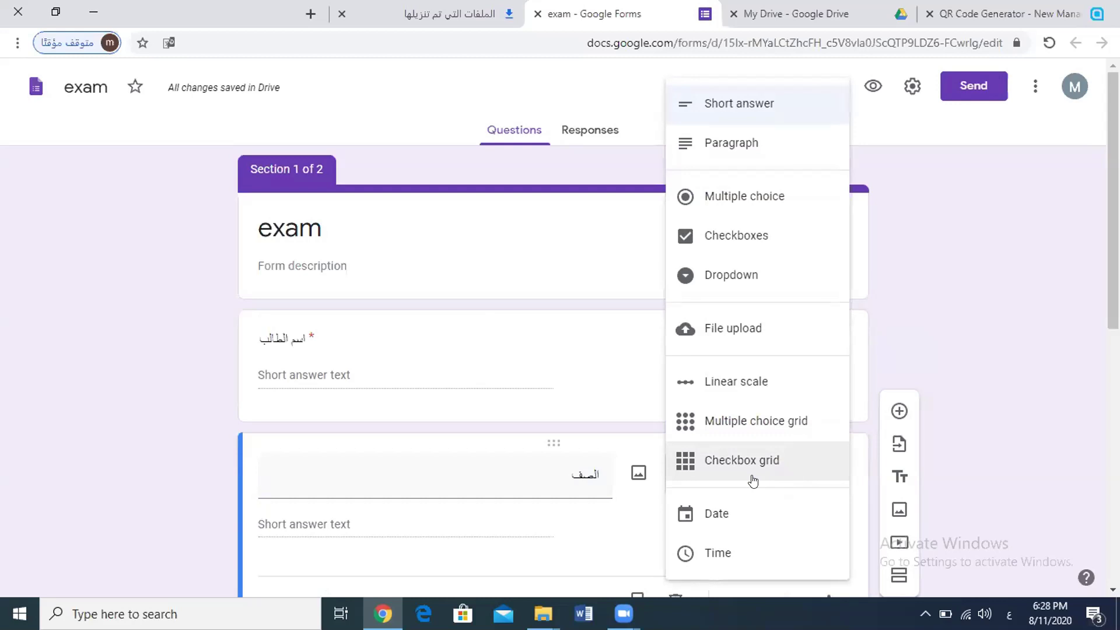
left_click(721, 198)
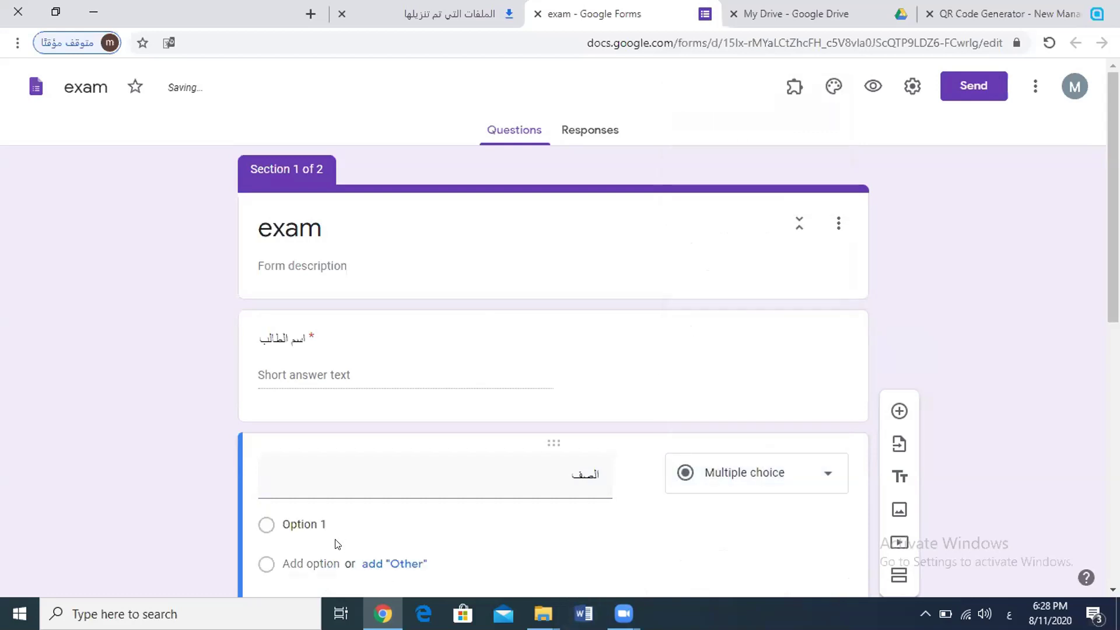
Step: Give the "الصف" question the options "البراء" and "السلام" and make it required
left_click(314, 524)
type("ال")
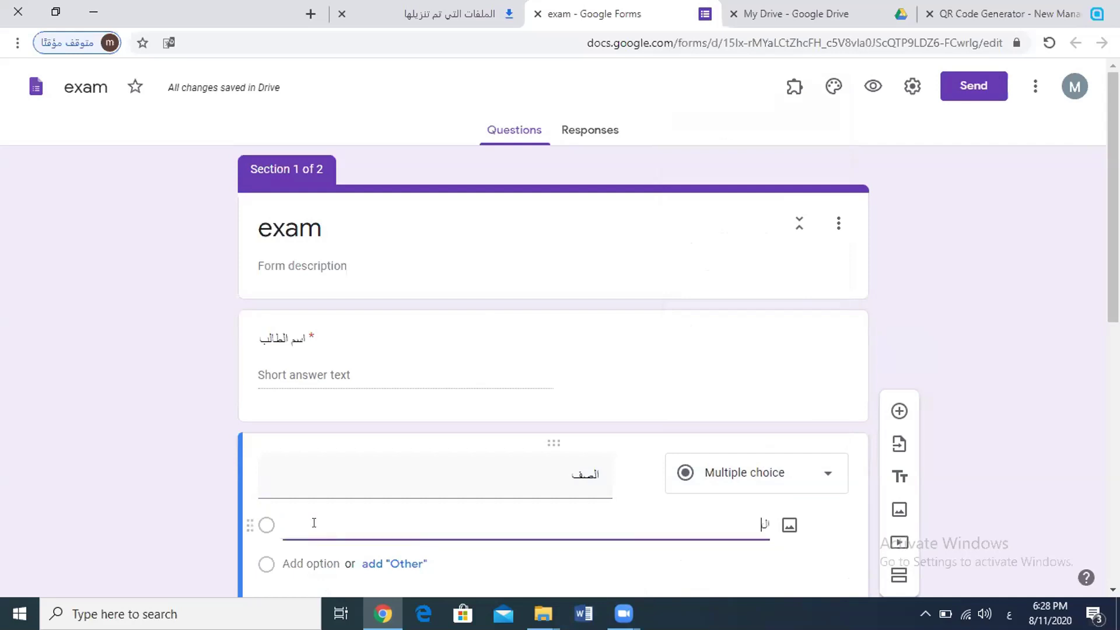
type("براع")
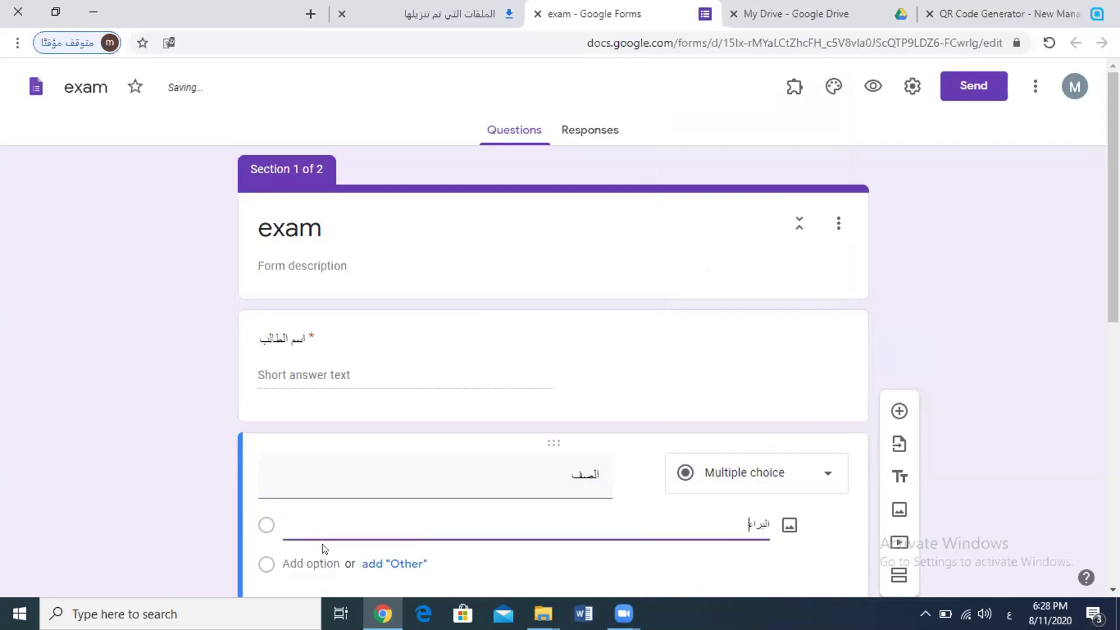
left_click(321, 559)
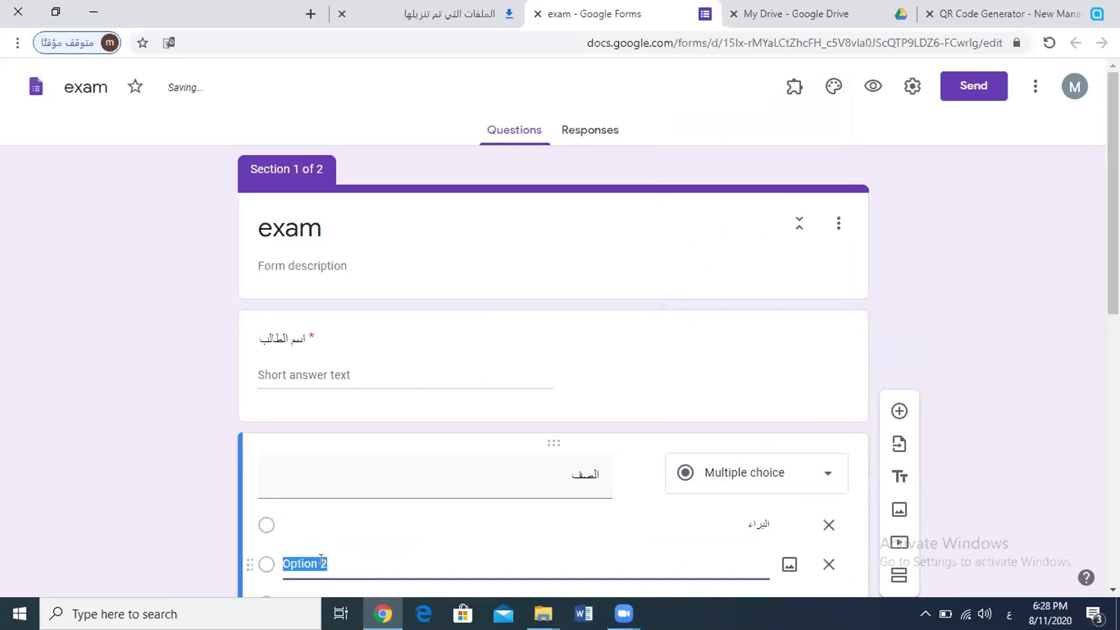
type("السلام")
left_click(993, 388)
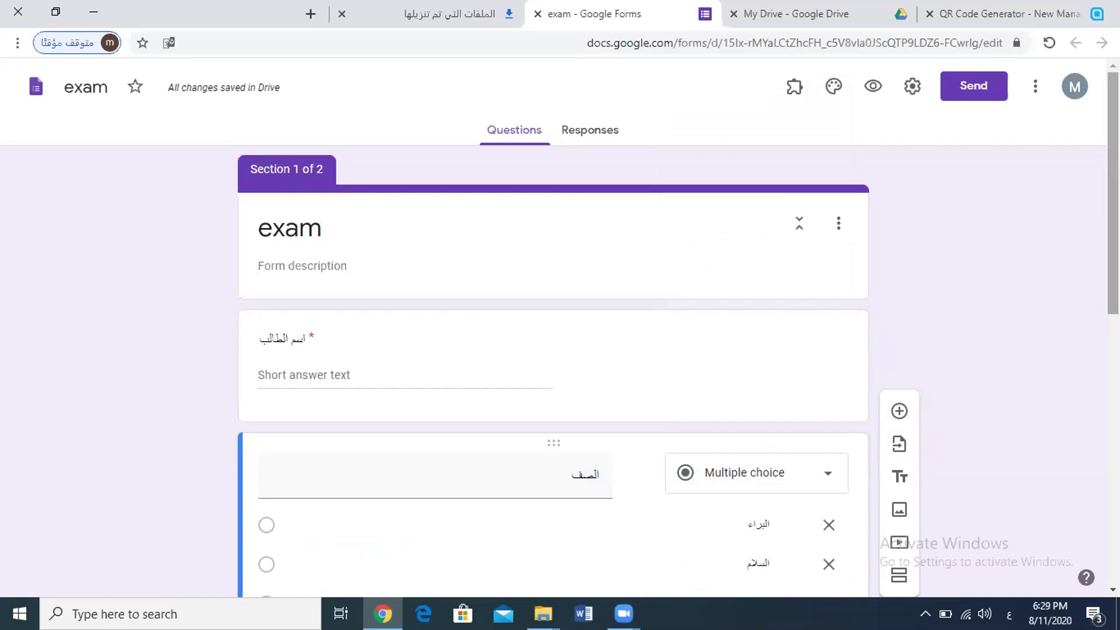
scroll(1113, 193, "down", 3)
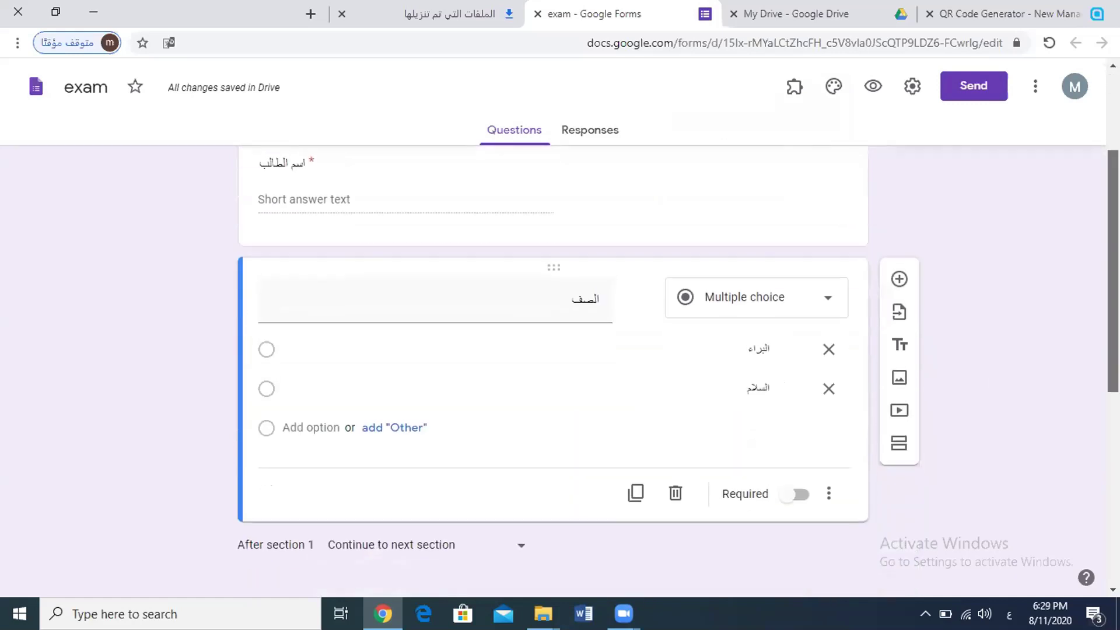
scroll(898, 452, "down", 1)
left_click(797, 448)
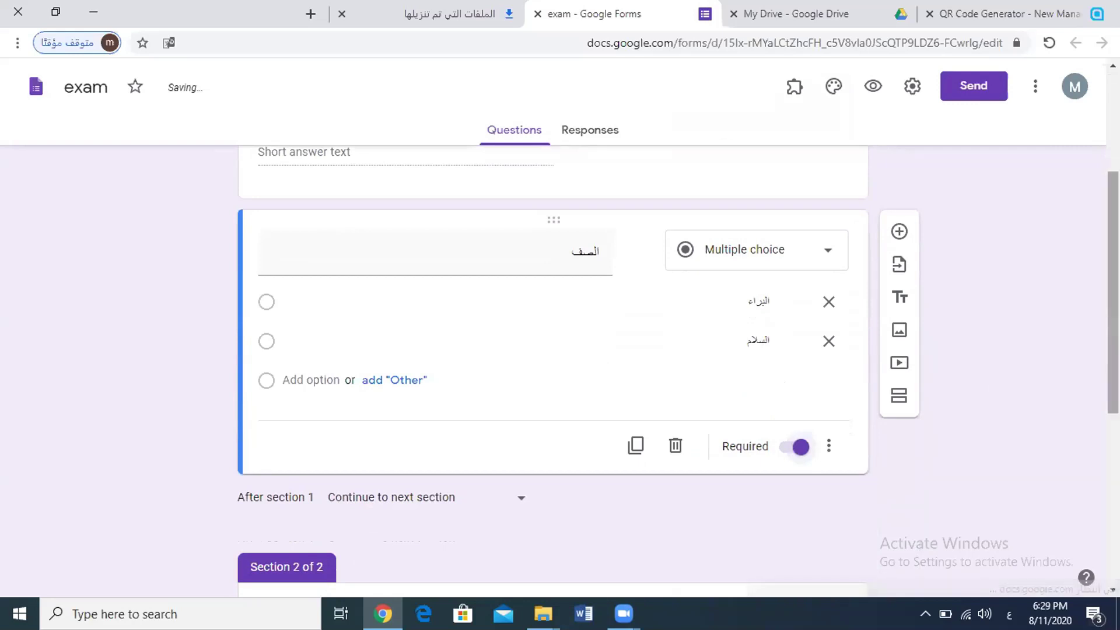
Step: Title the second section of the form "السؤال الاول"
scroll(797, 449, "down", 4)
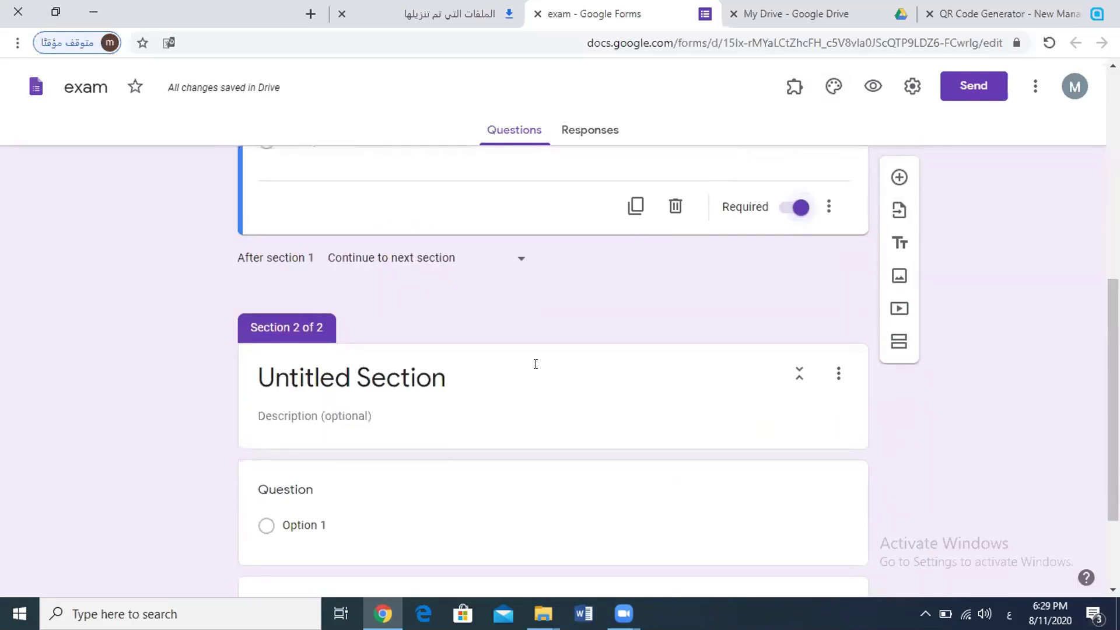
left_click(417, 380)
type("الس")
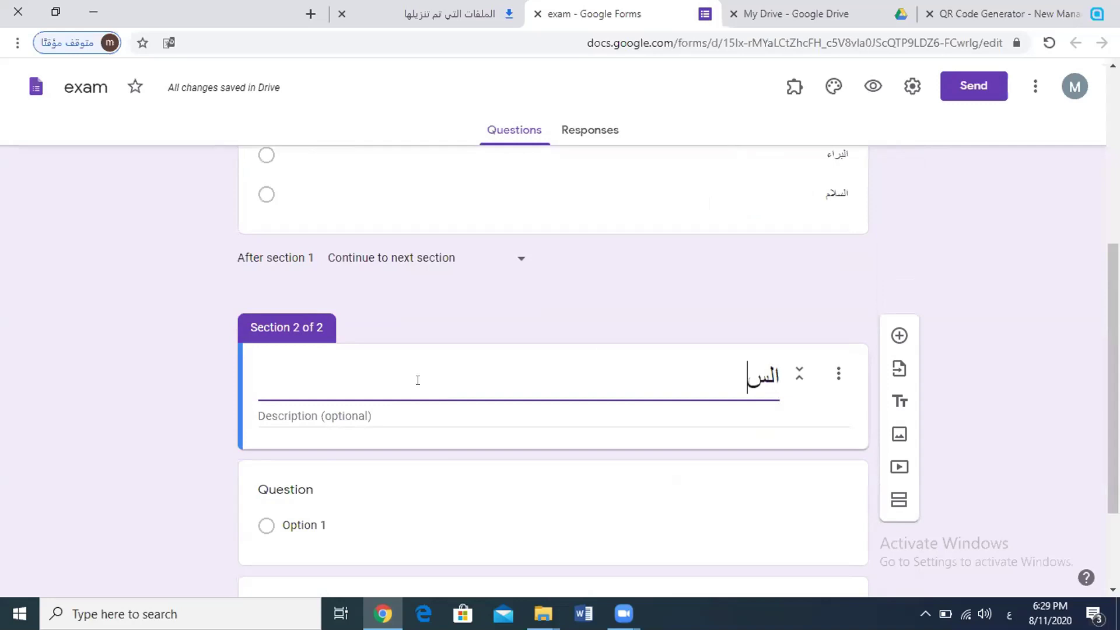
type("ؤال ال")
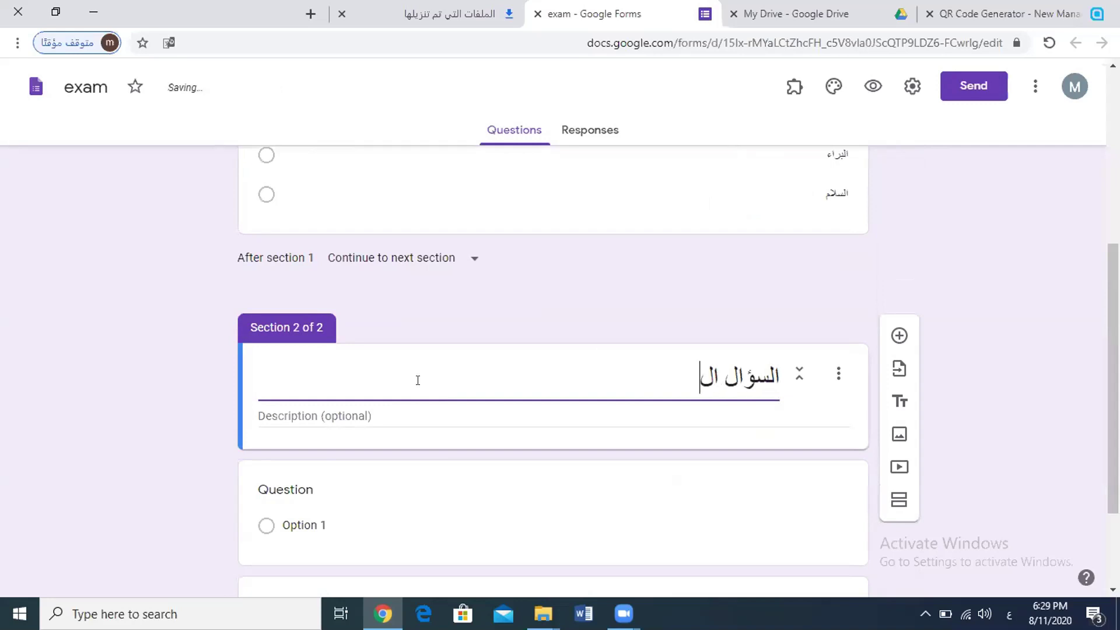
type("اول")
Step: Enter "5+6" as the text of the first question in the second section
scroll(769, 294, "down", 2)
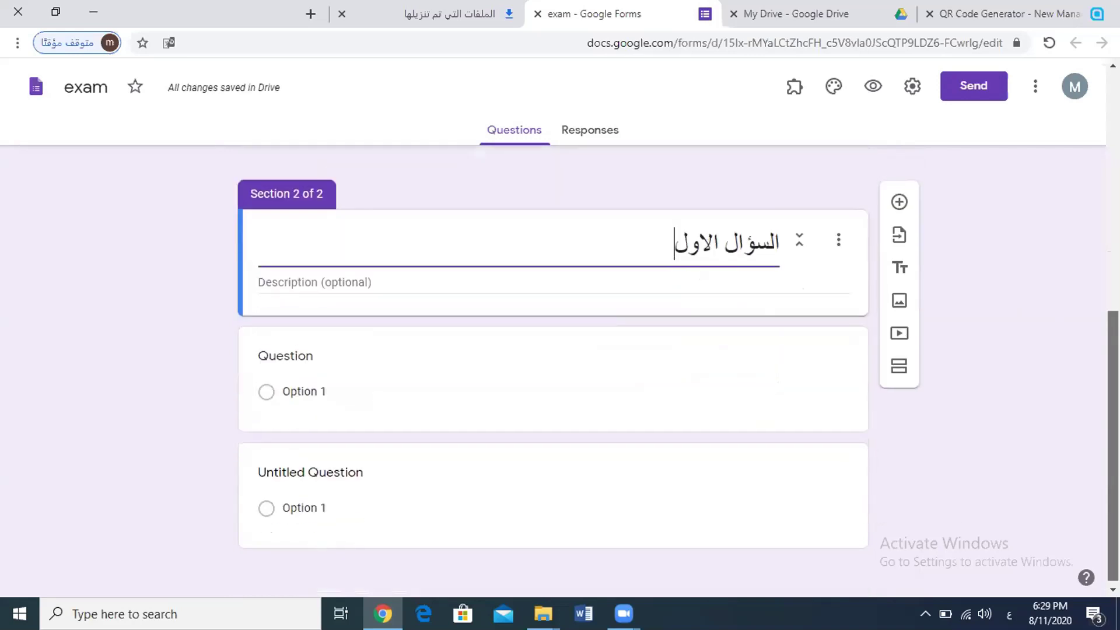
left_click(314, 382)
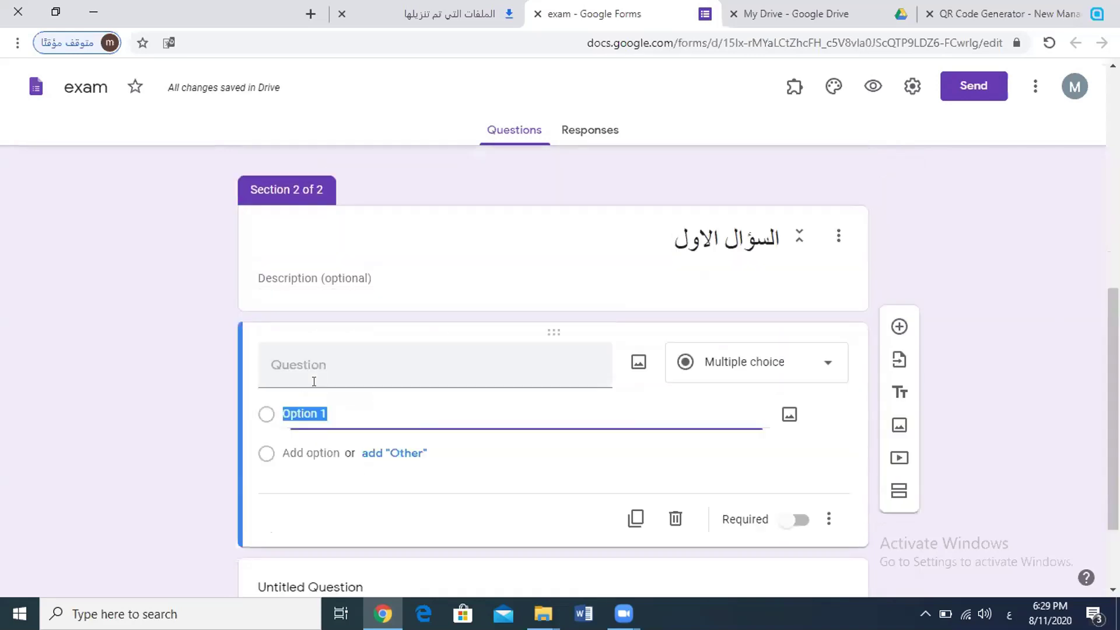
left_click(321, 365)
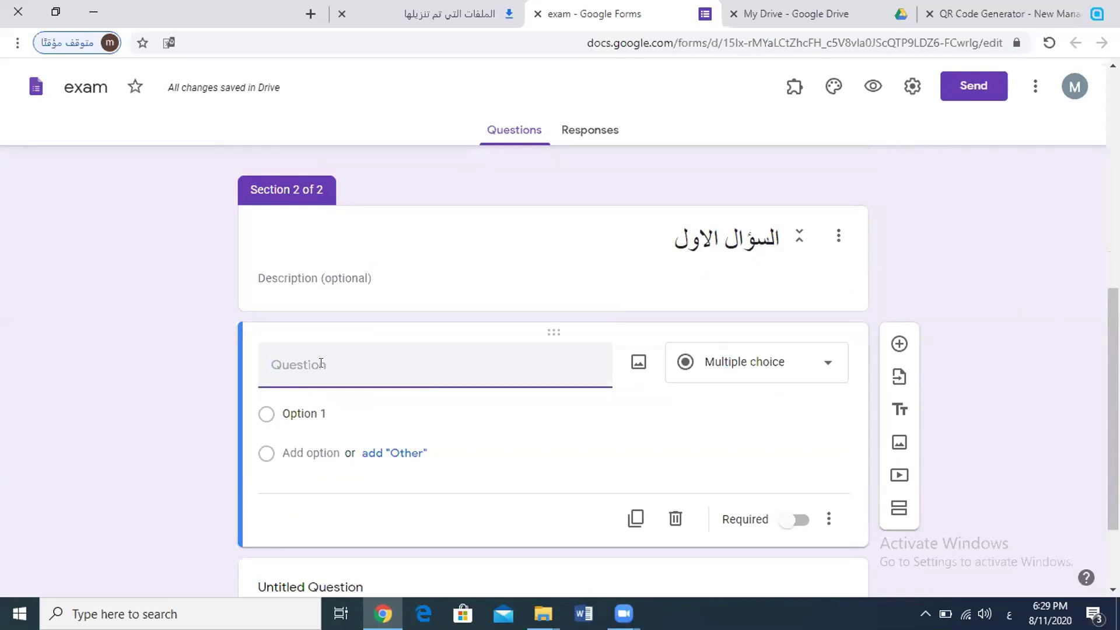
type("5+6")
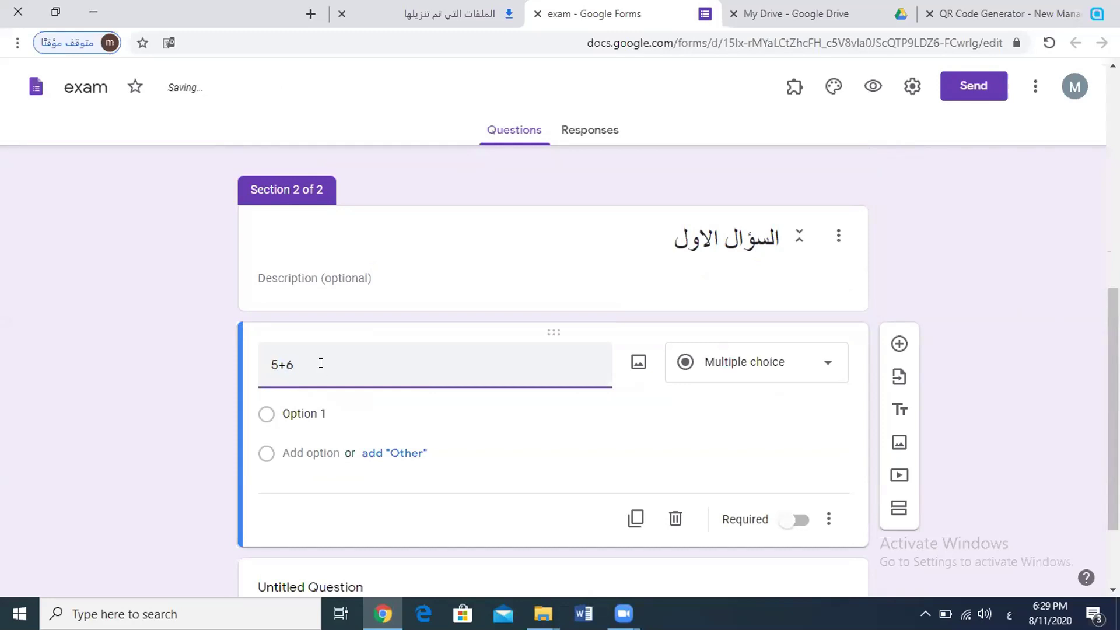
Step: Add the answer options 30, 11 and 20 to the "5+6" question and make it required
left_click(310, 414)
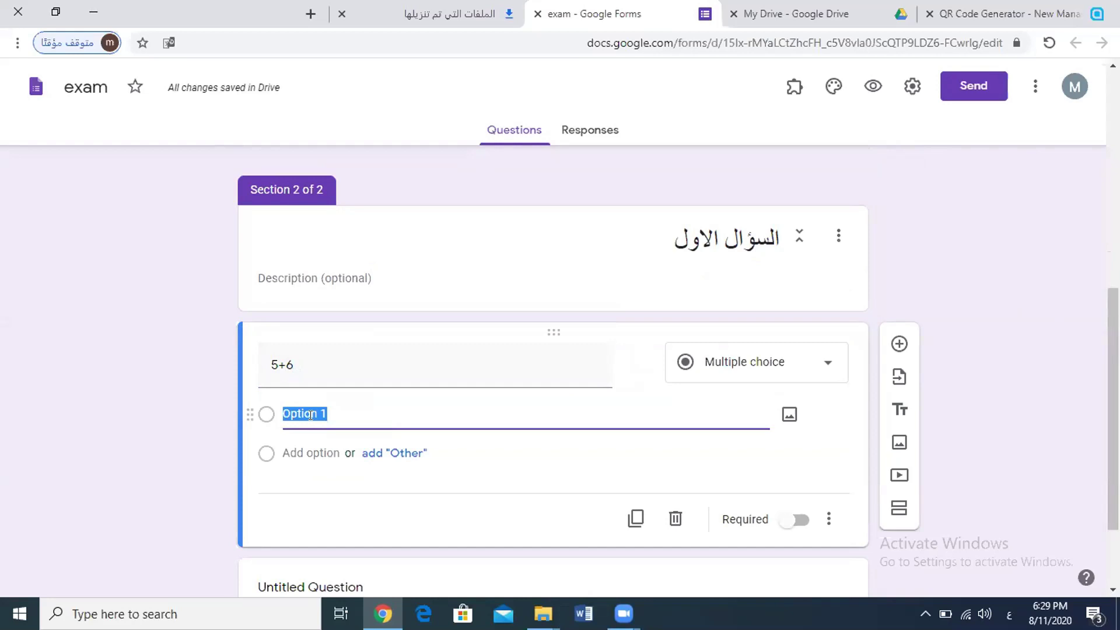
type("30")
left_click(297, 453)
type("1")
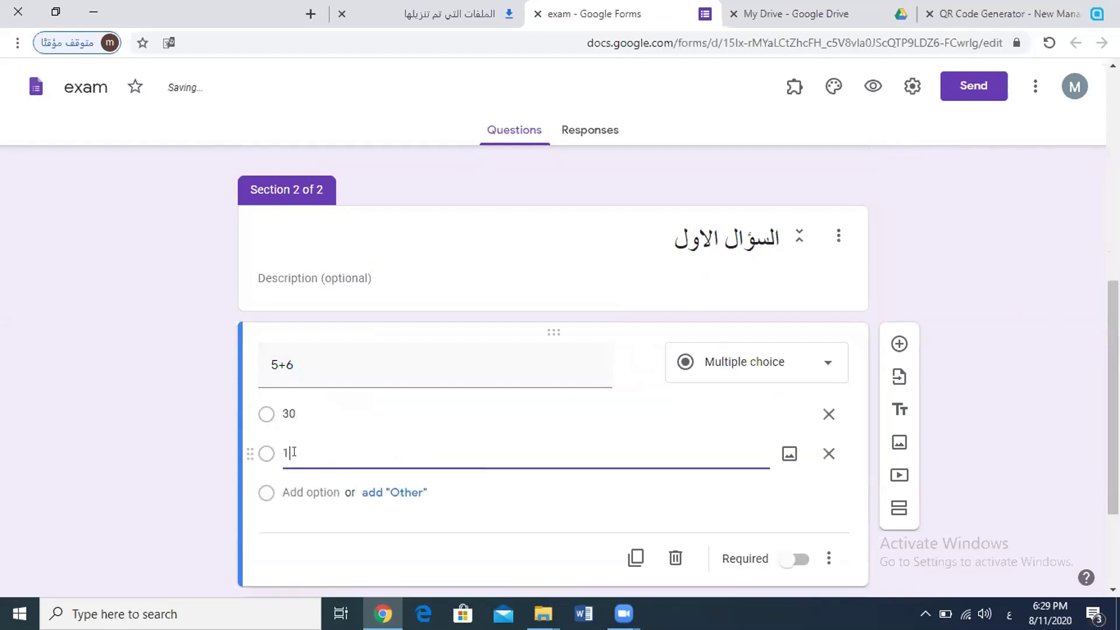
type("1")
left_click(294, 492)
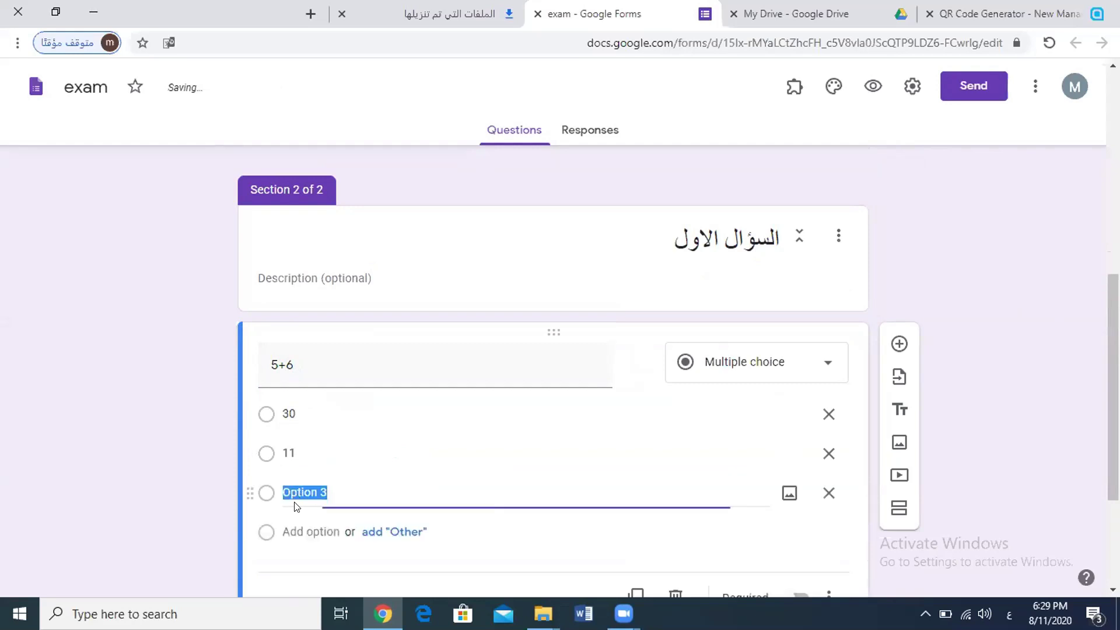
type("20")
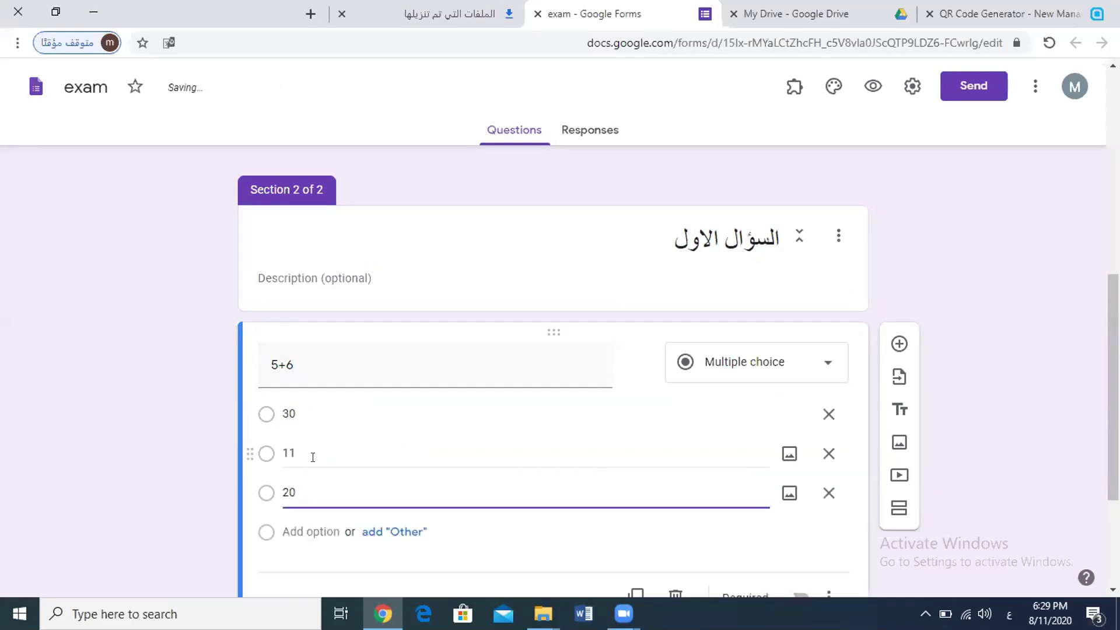
left_click_drag(1113, 379, 1113, 431)
left_click(797, 474)
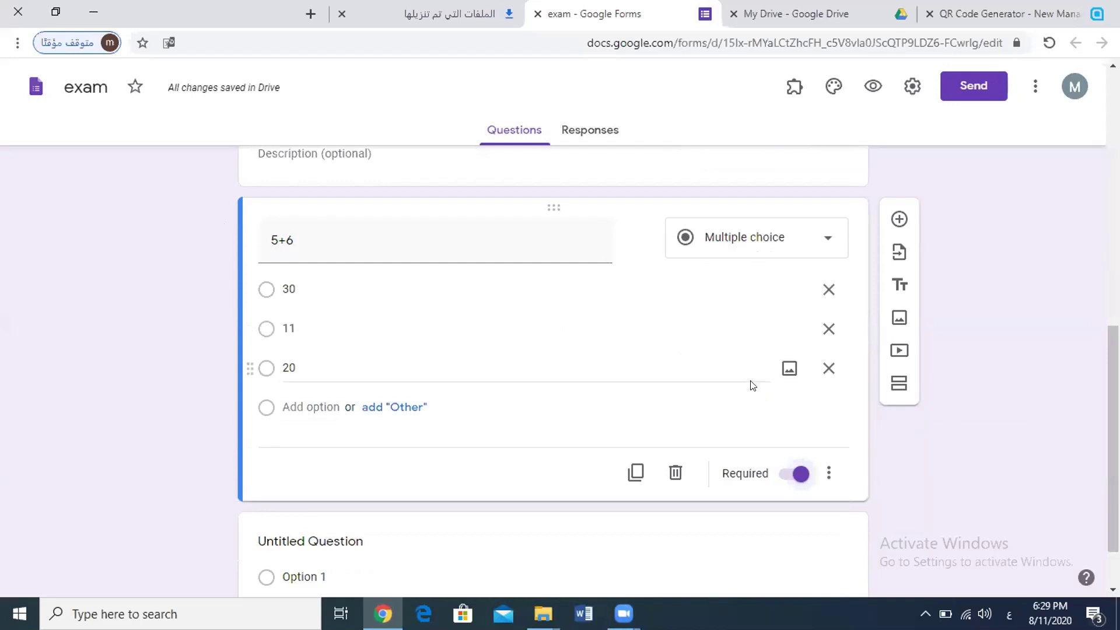
left_click(828, 473)
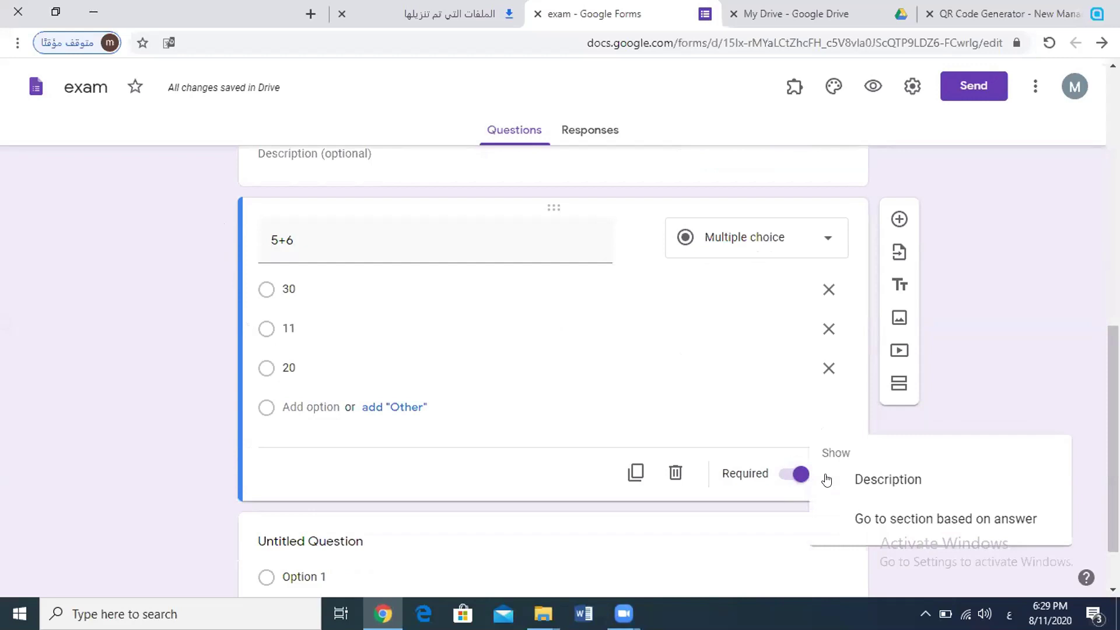
left_click(764, 419)
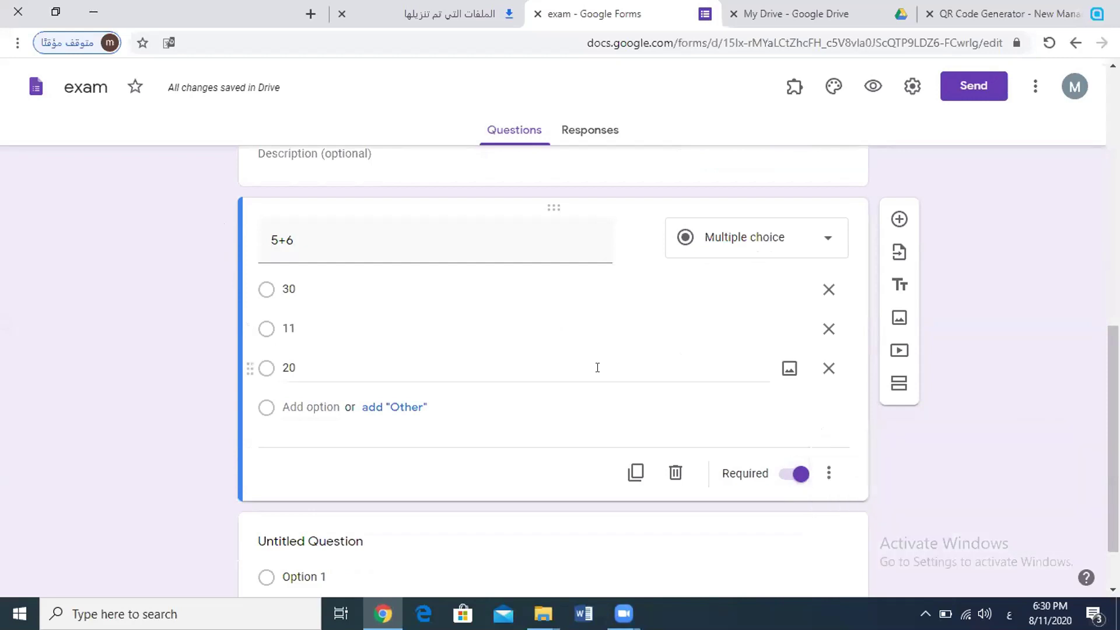
left_click(267, 332)
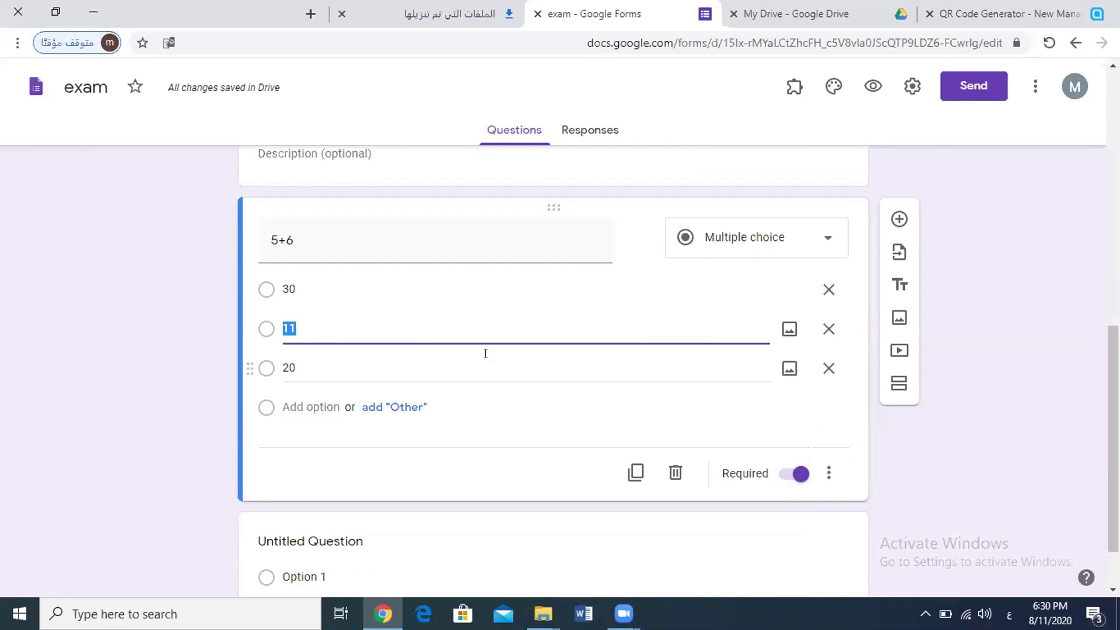
left_click(571, 485)
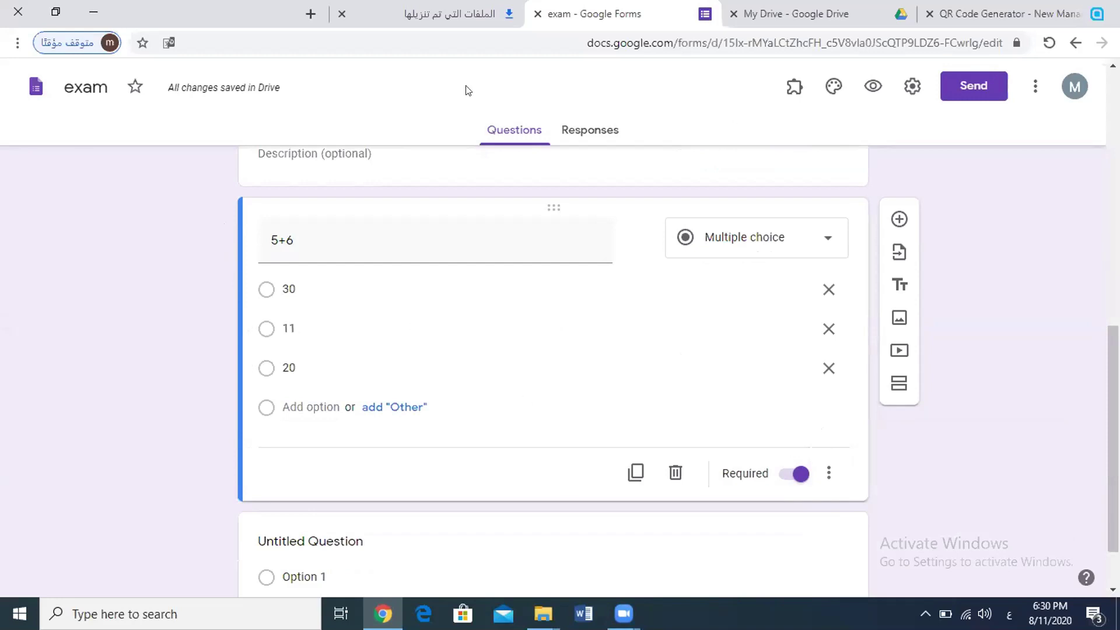
Step: Turn the form into a quiz in its settings and save the change
left_click(912, 85)
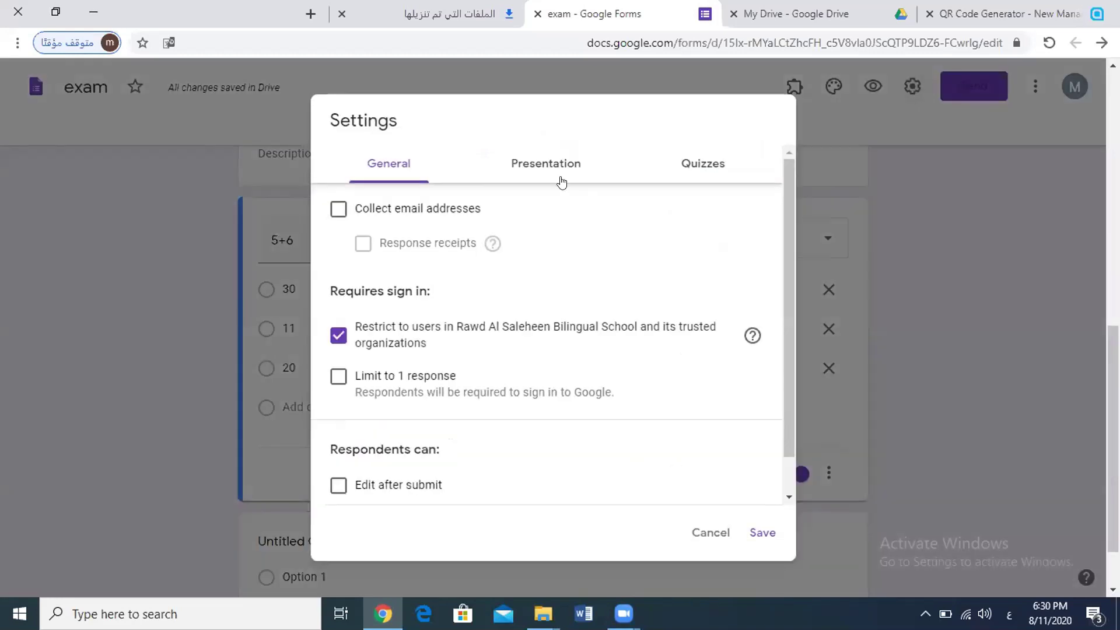
left_click(700, 168)
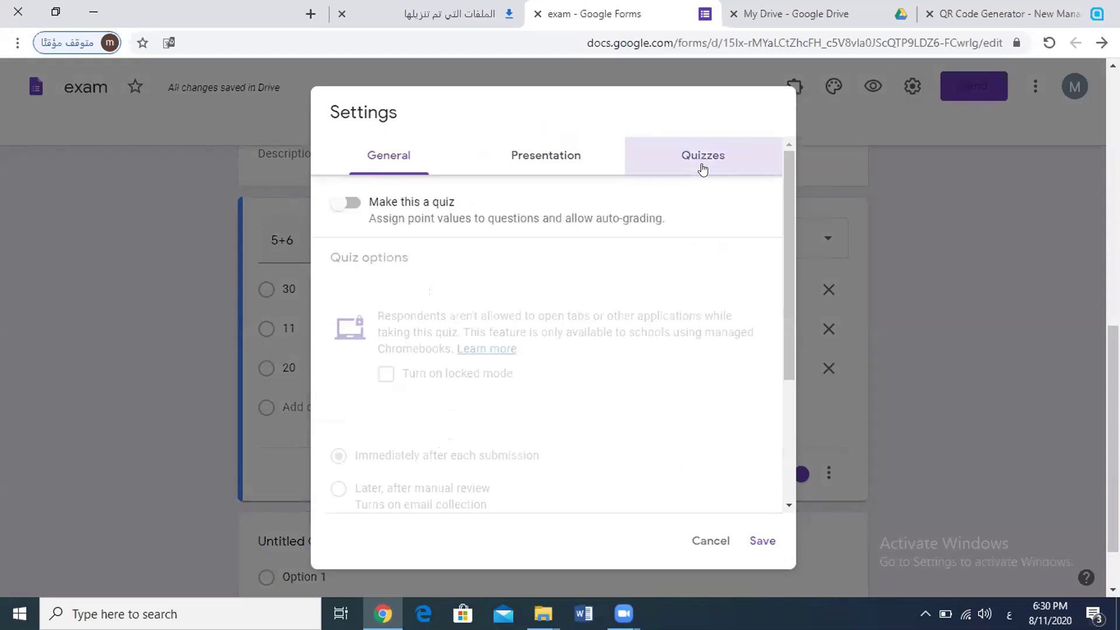
left_click(416, 234)
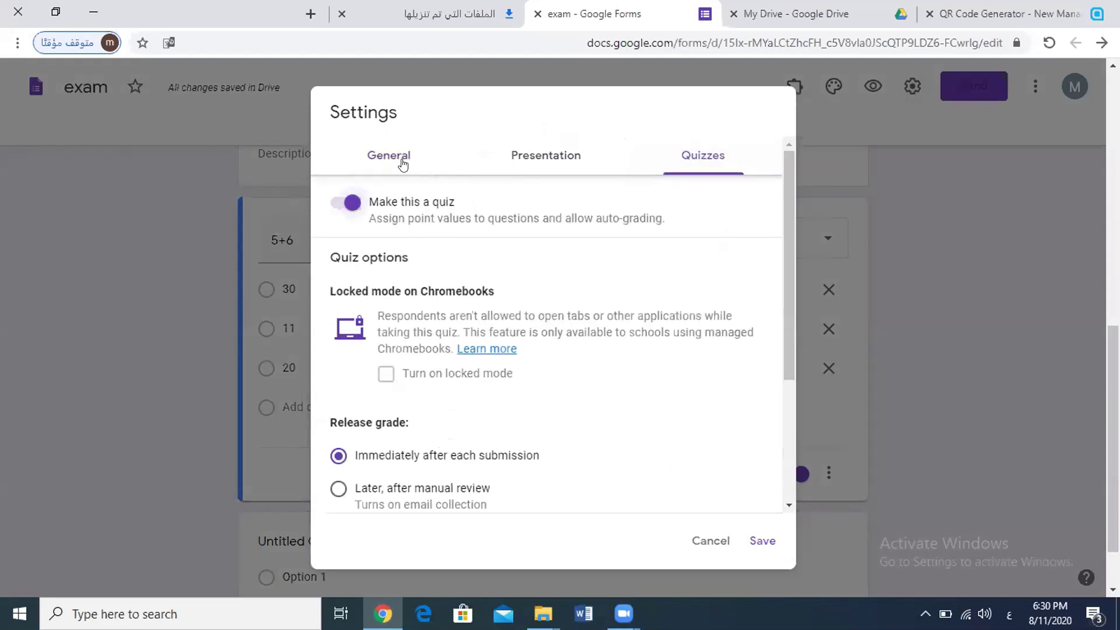
left_click(773, 537)
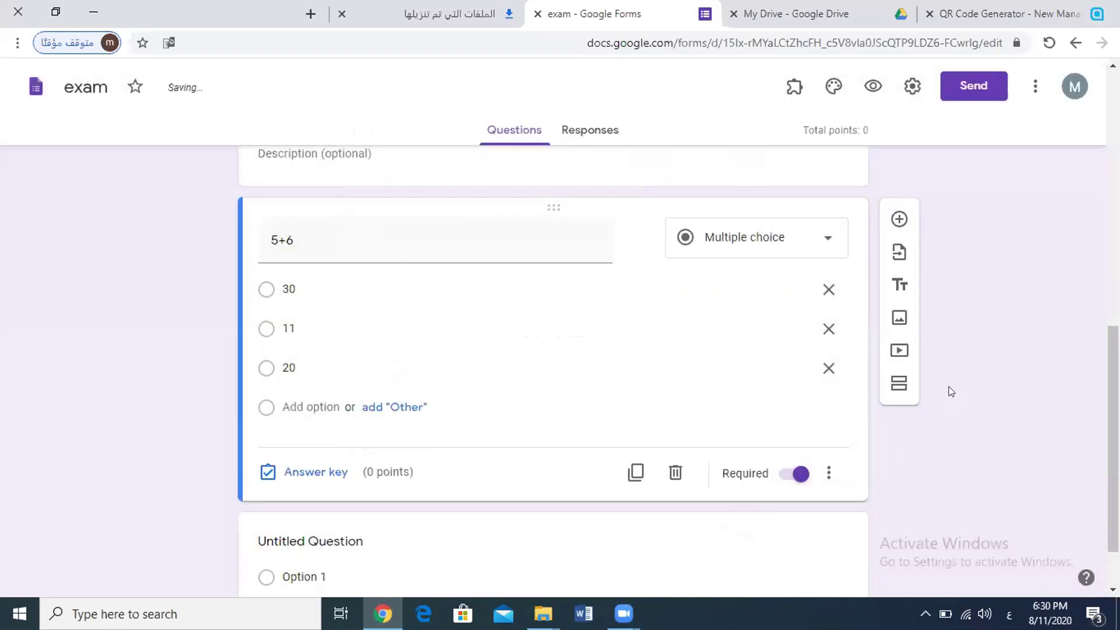
Step: Mark 11 as the correct answer of the "5+6" question and assign it 5 points in the answer key
left_click(265, 328)
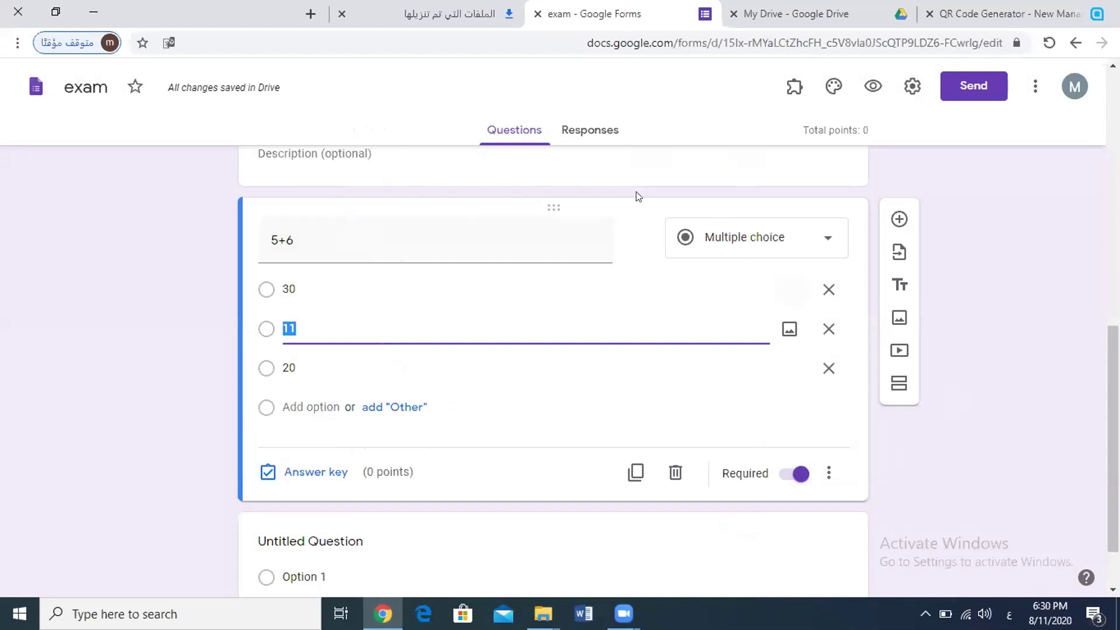
left_click(326, 479)
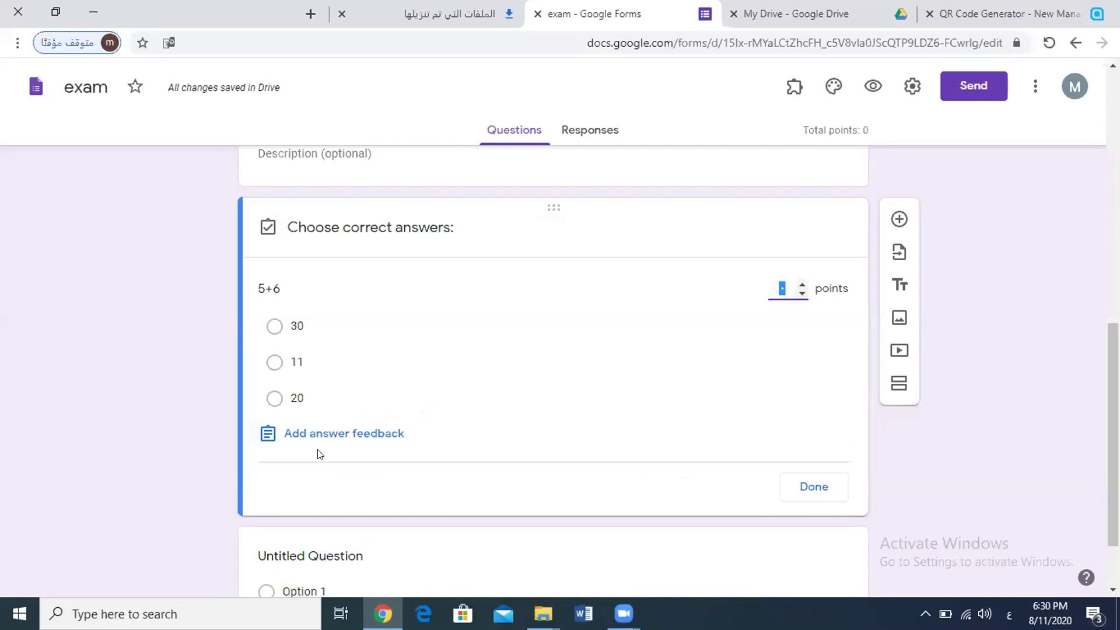
left_click(272, 362)
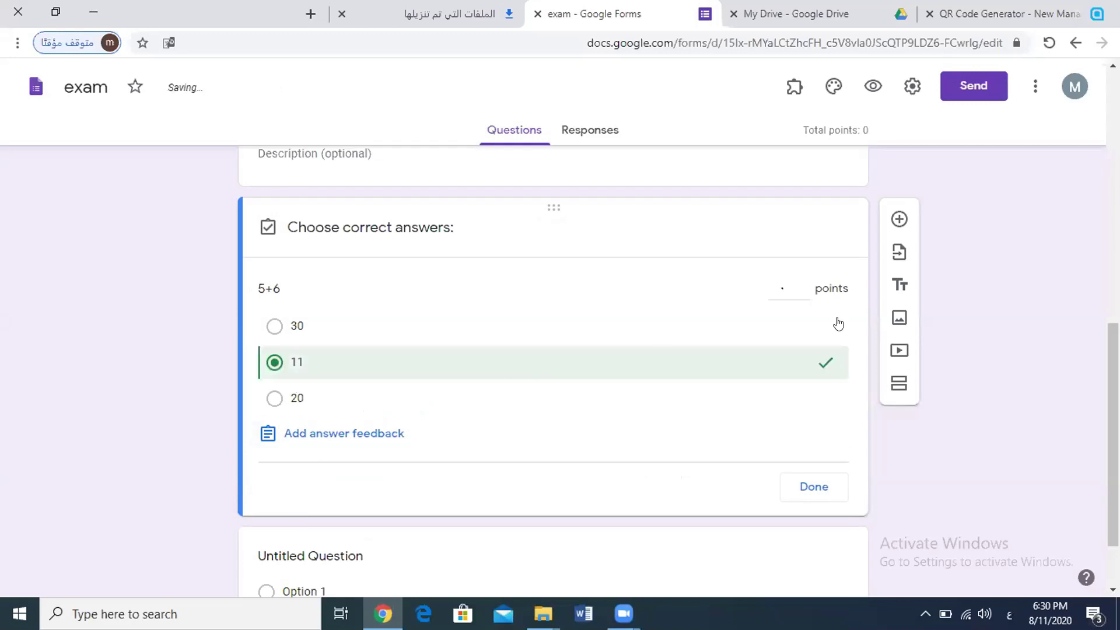
left_click(795, 289)
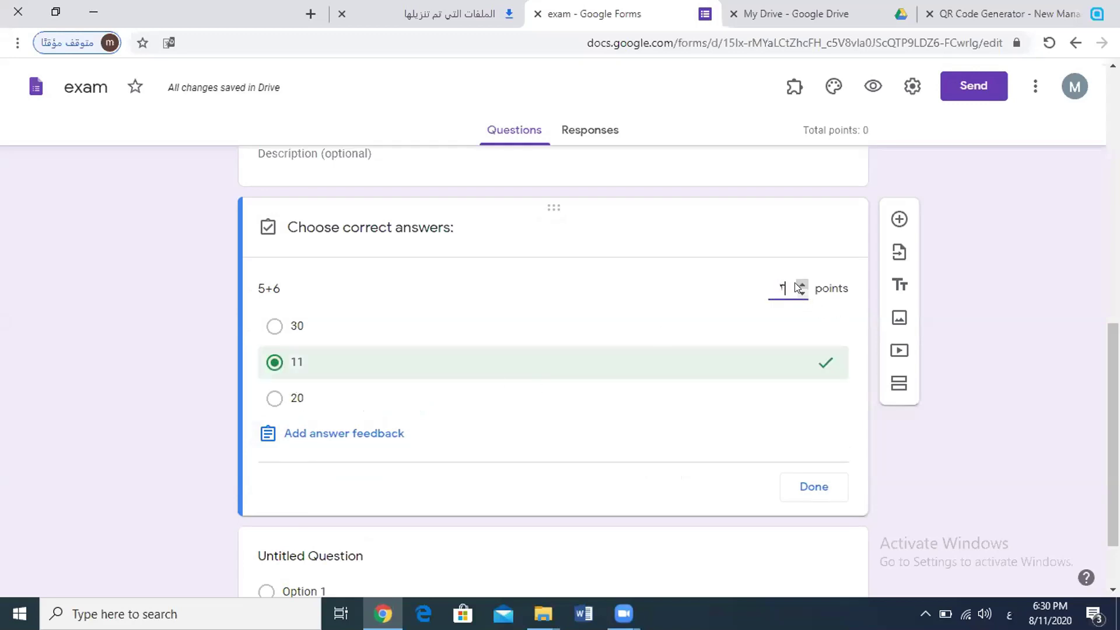
left_click(795, 283)
left_click(813, 485)
Step: Finish the answer key of the "5+6" question and enter "9-7" as the text of the untitled question below it
left_click(836, 473)
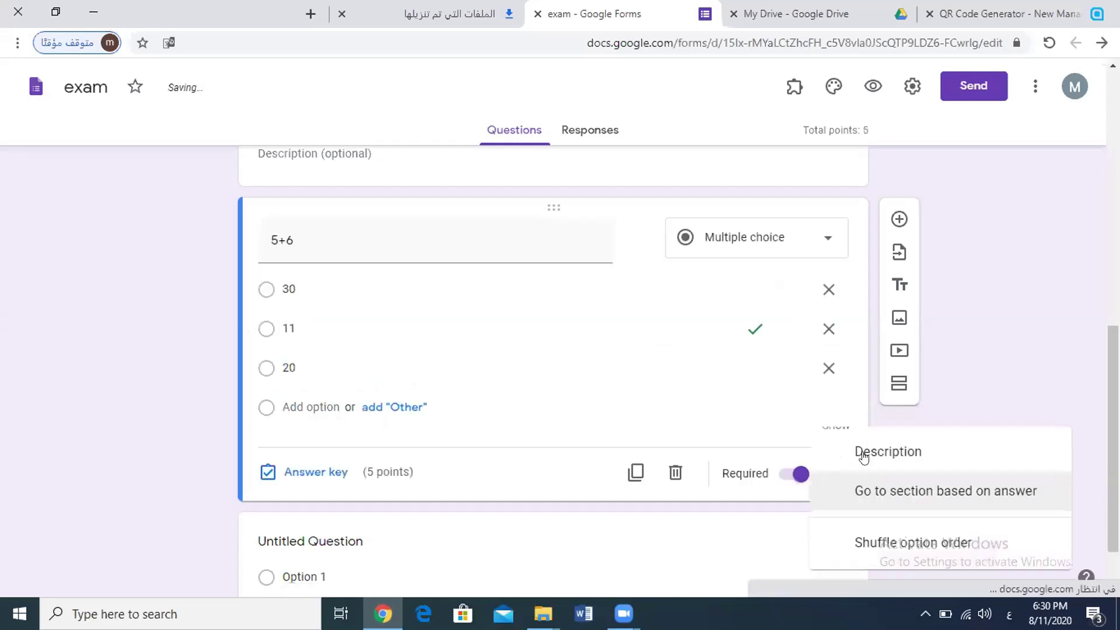
scroll(398, 474, "down", 1)
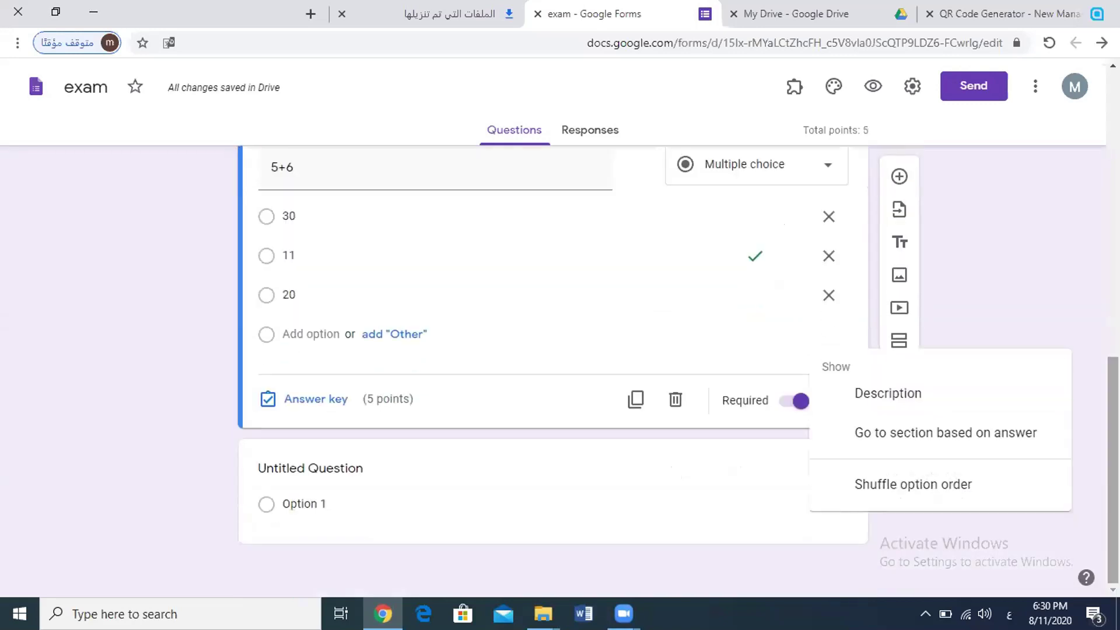
scroll(336, 467, "up", 1)
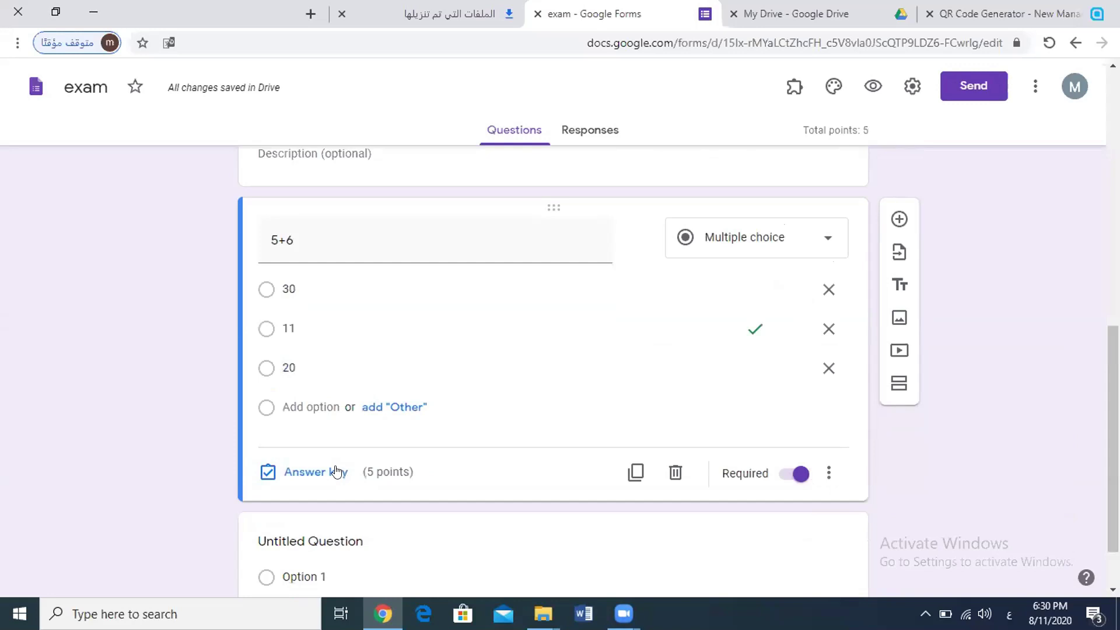
left_click(327, 540)
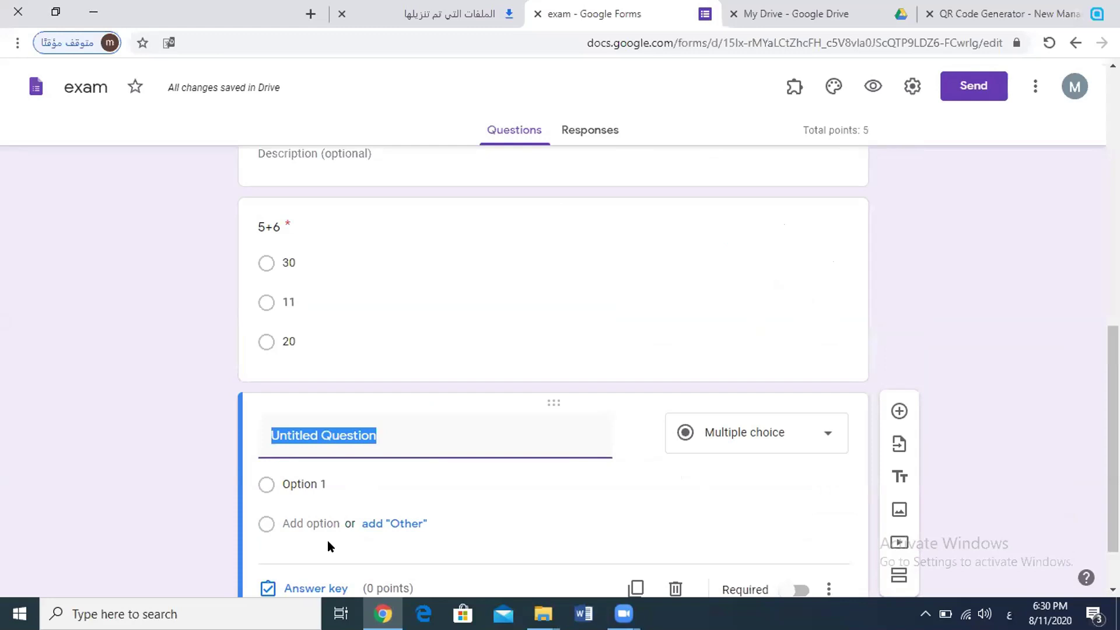
type("9-7")
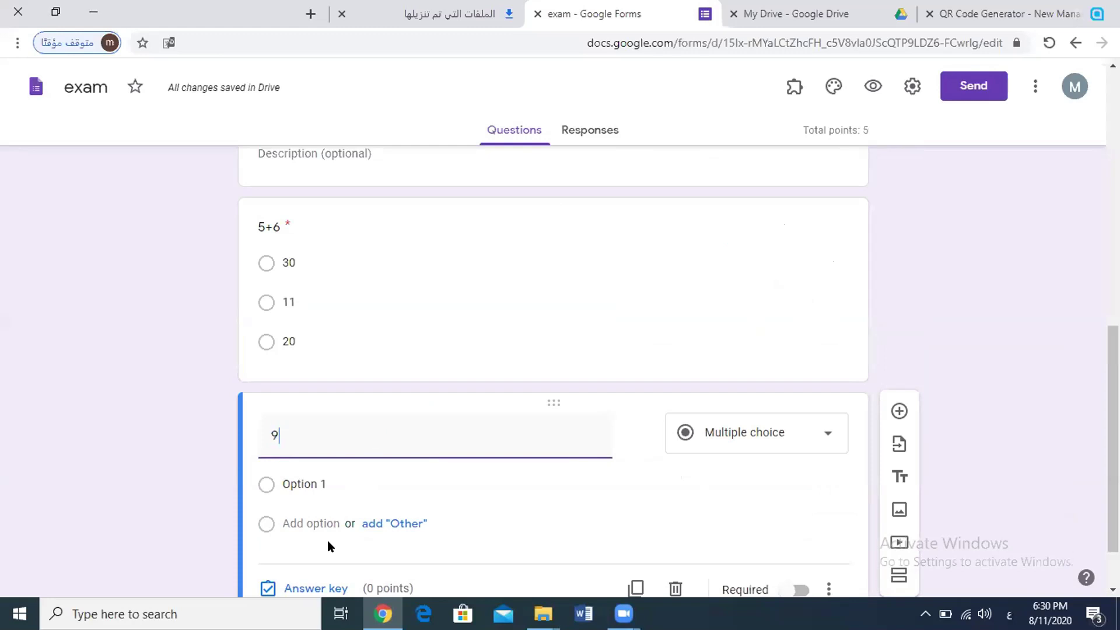
Step: Add the answer options 2, 3 and 4 to the "9-7" question
left_click(299, 484)
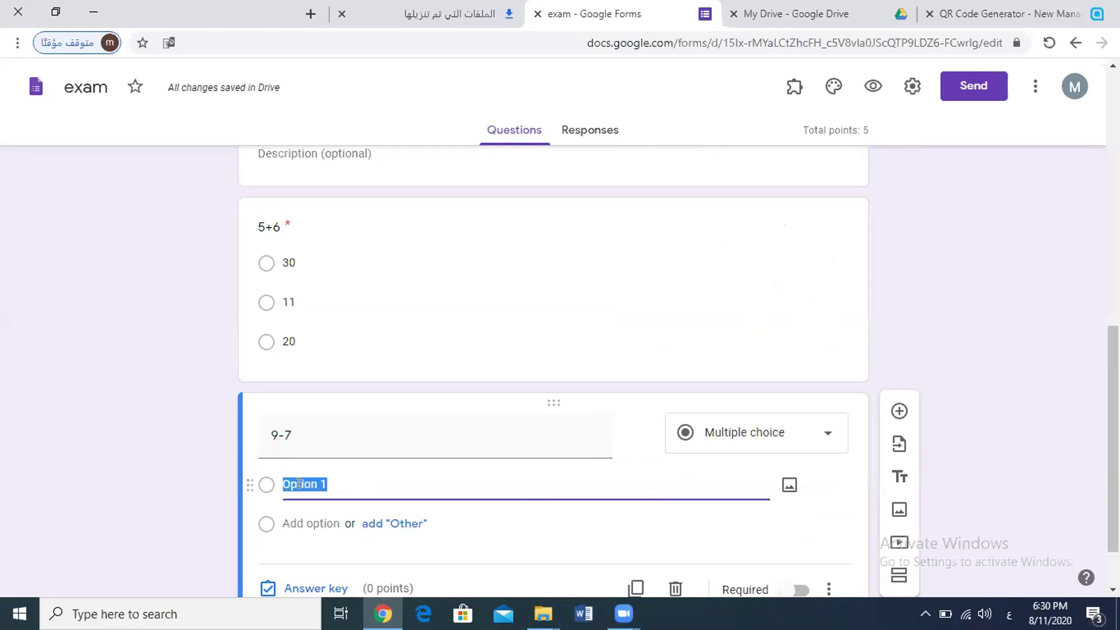
type("2")
left_click(295, 514)
type("3")
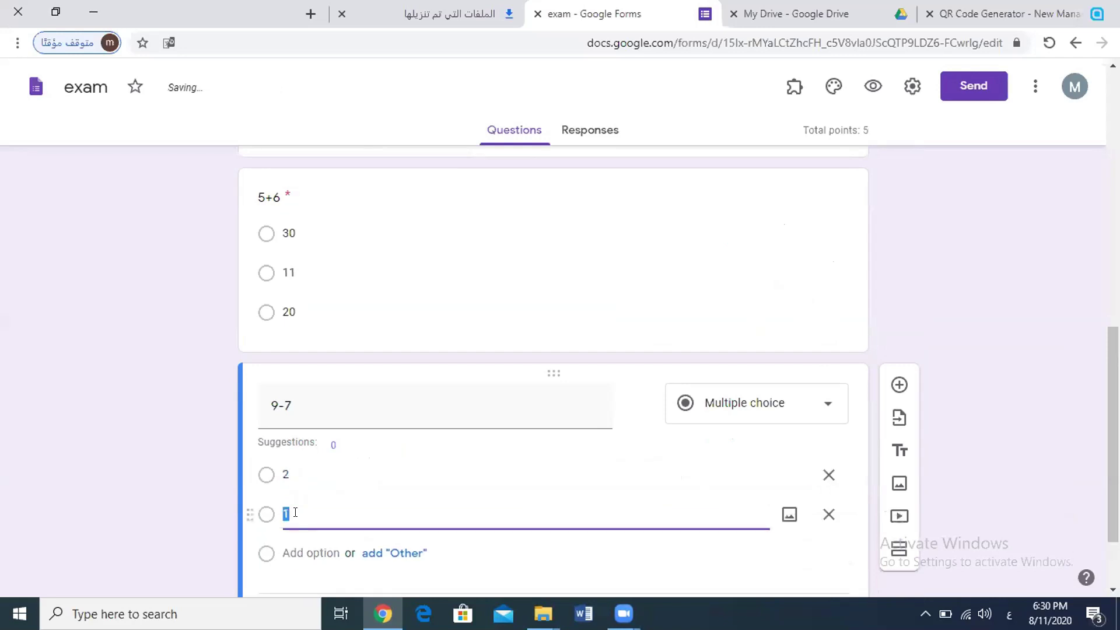
left_click(295, 546)
type("4")
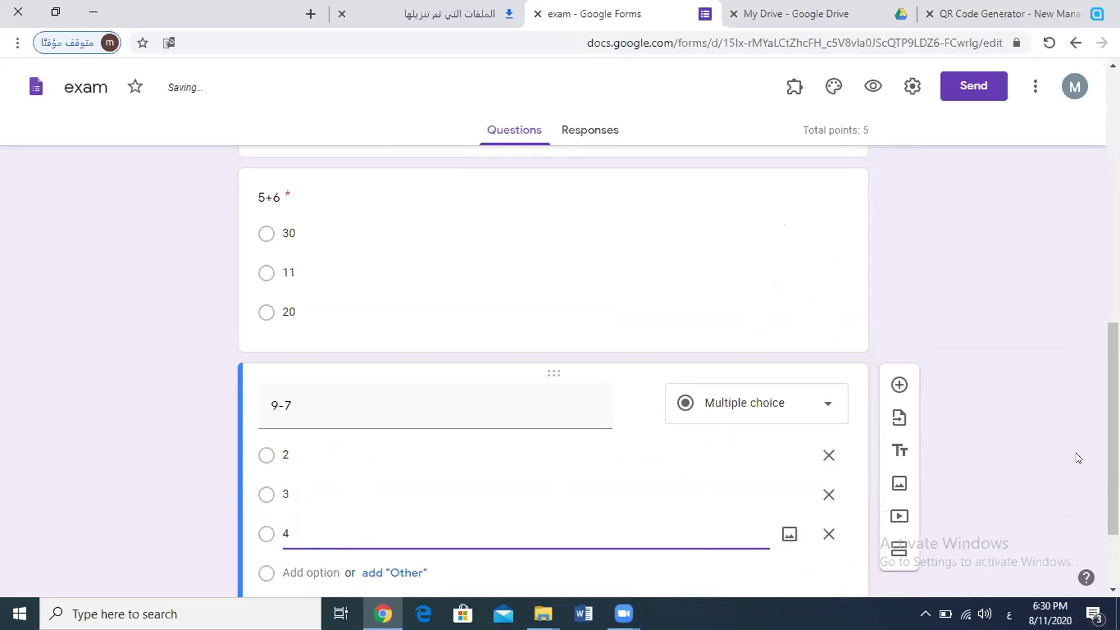
Step: Mark 2 as the correct answer of the "9-7" question for 5 points and make the question required
scroll(752, 455, "down", 2)
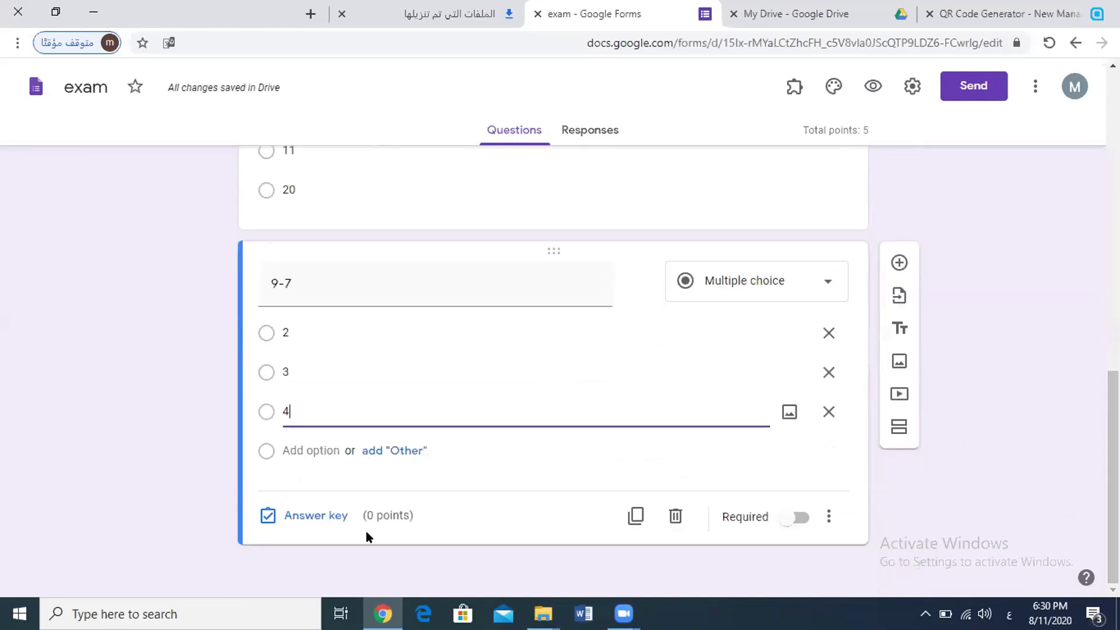
left_click(307, 515)
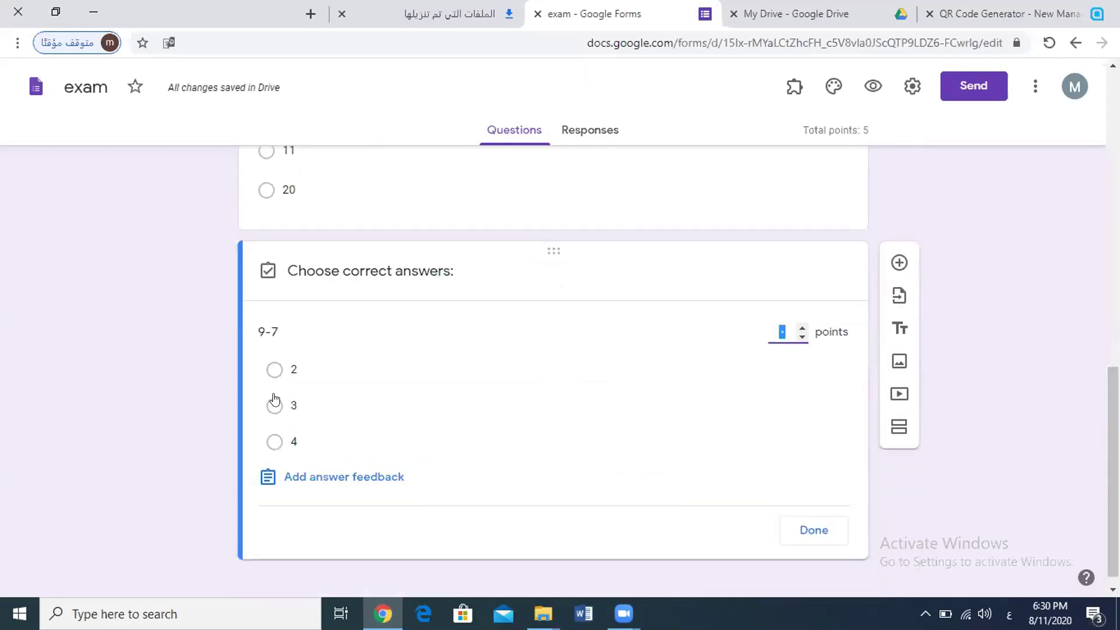
left_click(273, 371)
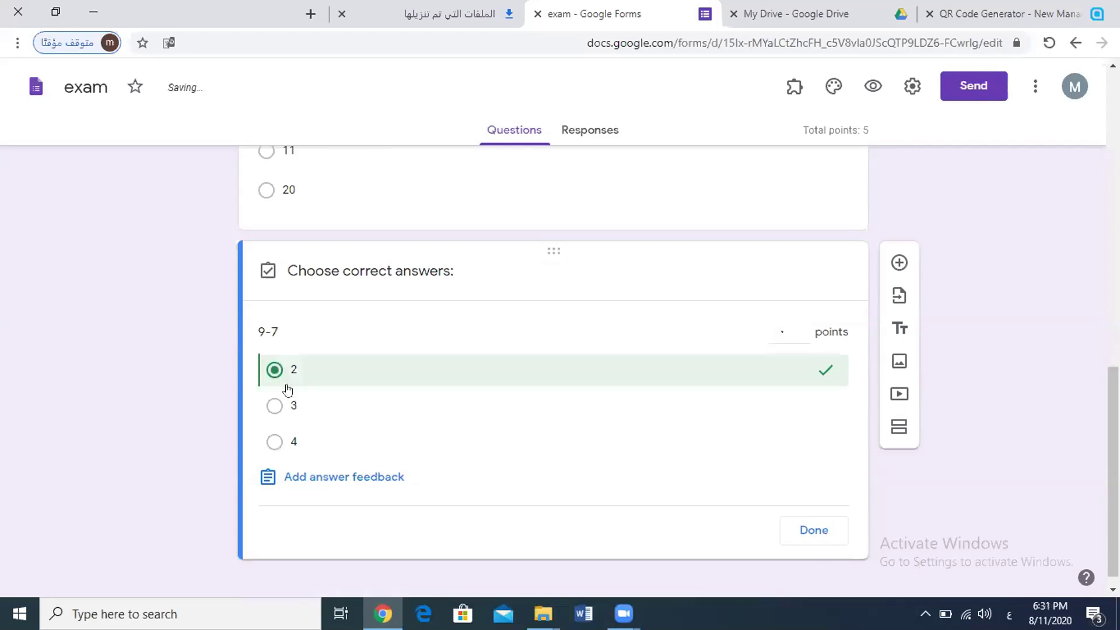
left_click(801, 332)
type("٦")
left_click(802, 337)
left_click(819, 532)
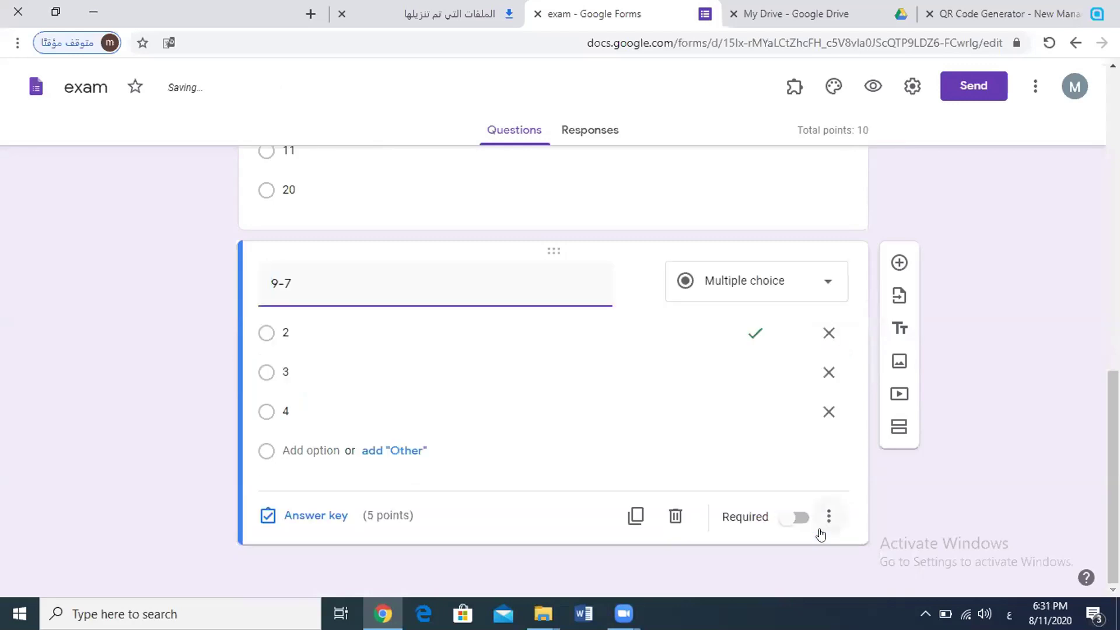
left_click(796, 517)
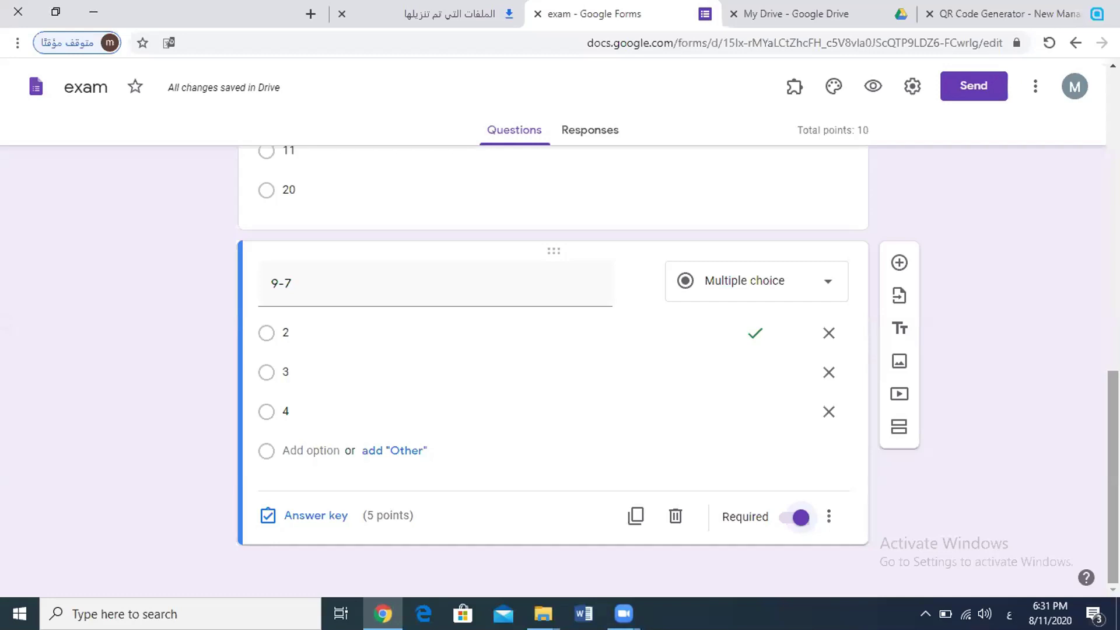
Step: Copy the exam form's full share link from its send options
scroll(1113, 479, "up", 7)
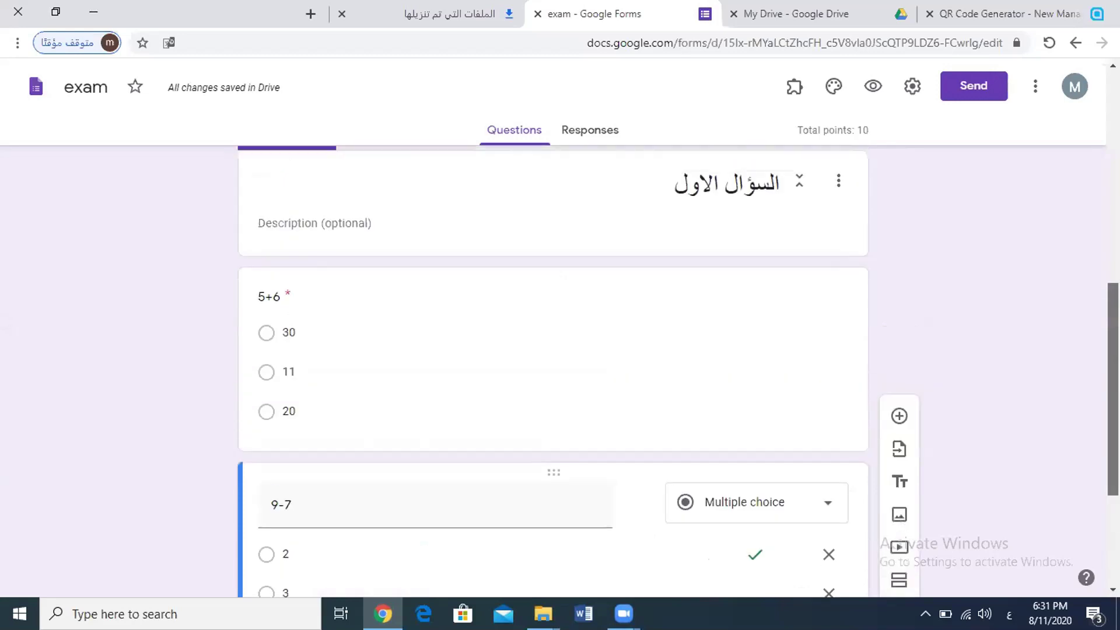
left_click_drag(1112, 310, 1094, 33)
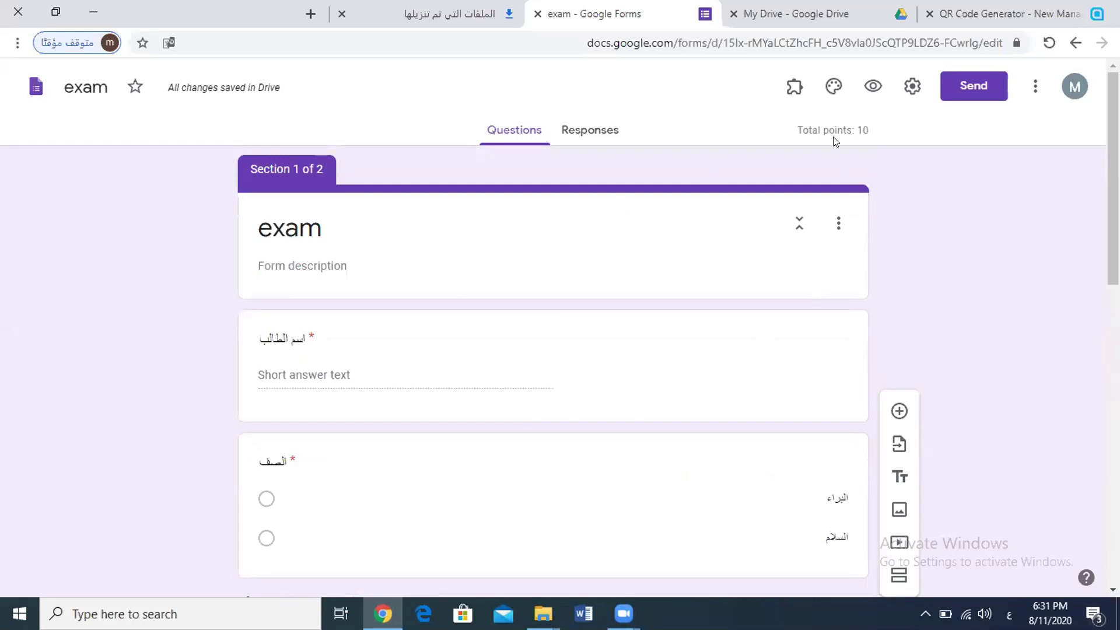
left_click(961, 82)
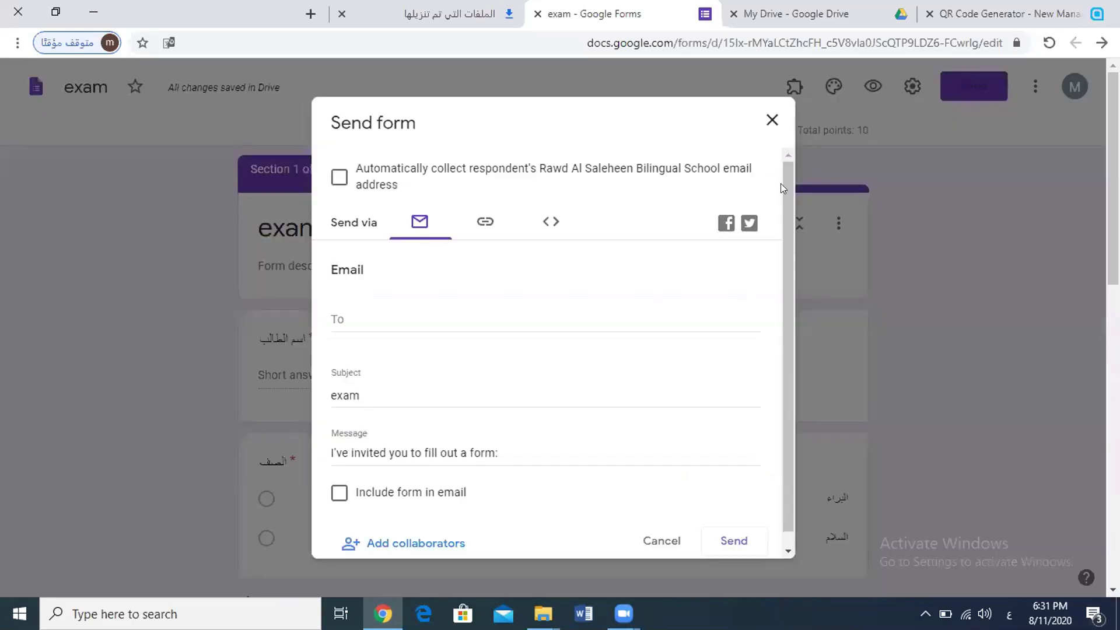
left_click(479, 223)
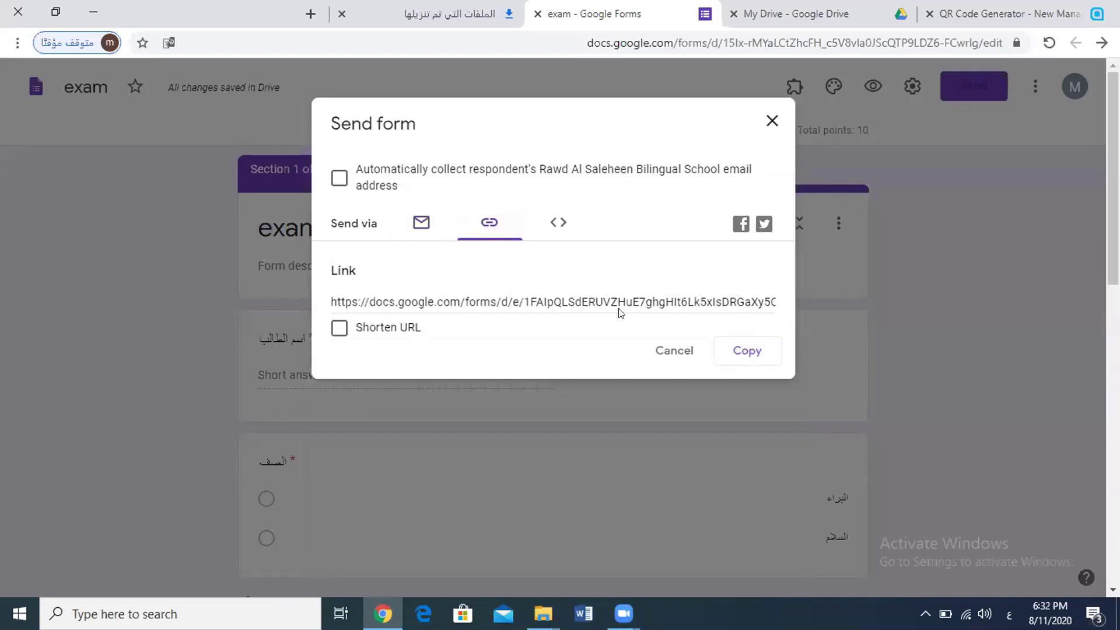
left_click(650, 301)
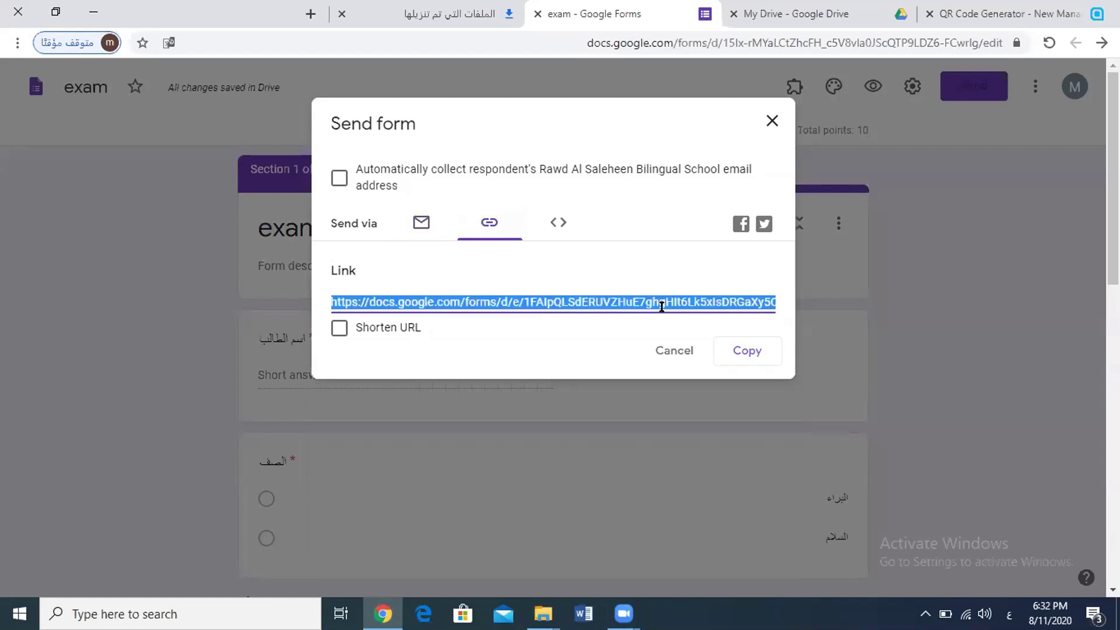
left_click(745, 357)
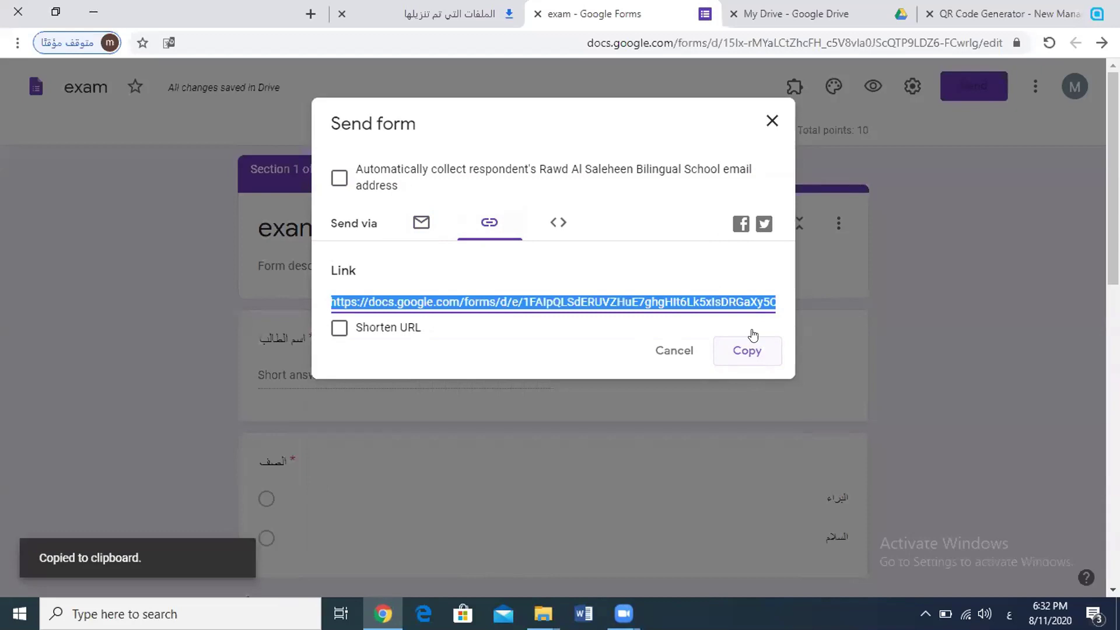
Step: Switch to QR Code Generator, close the previous code's customization dialog and start a new QR code of the Website type
left_click(1015, 11)
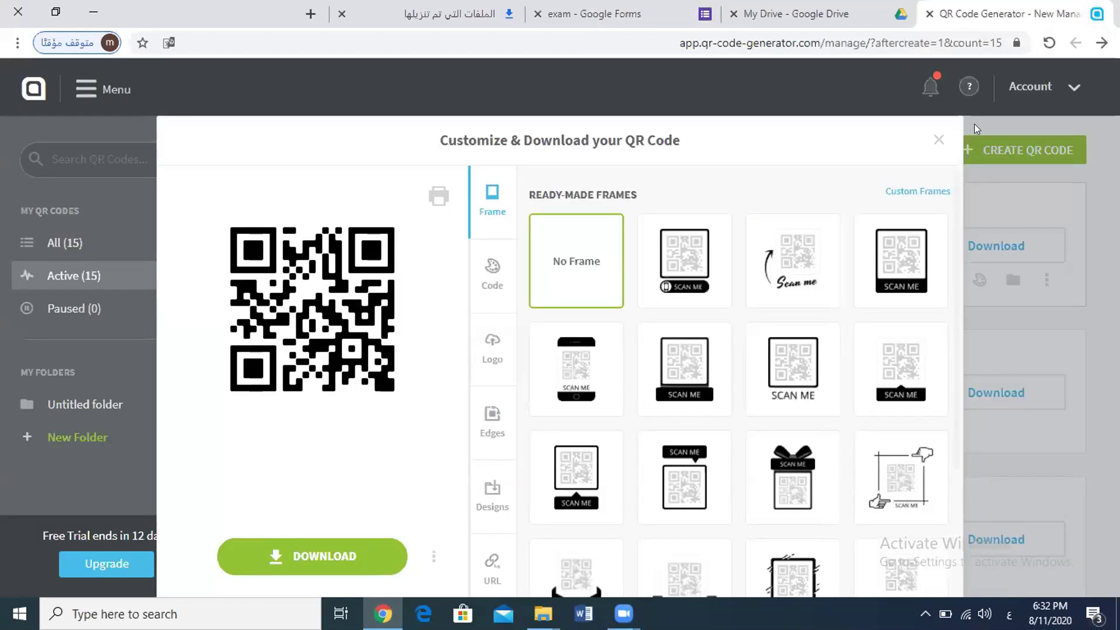
left_click(938, 140)
left_click(982, 152)
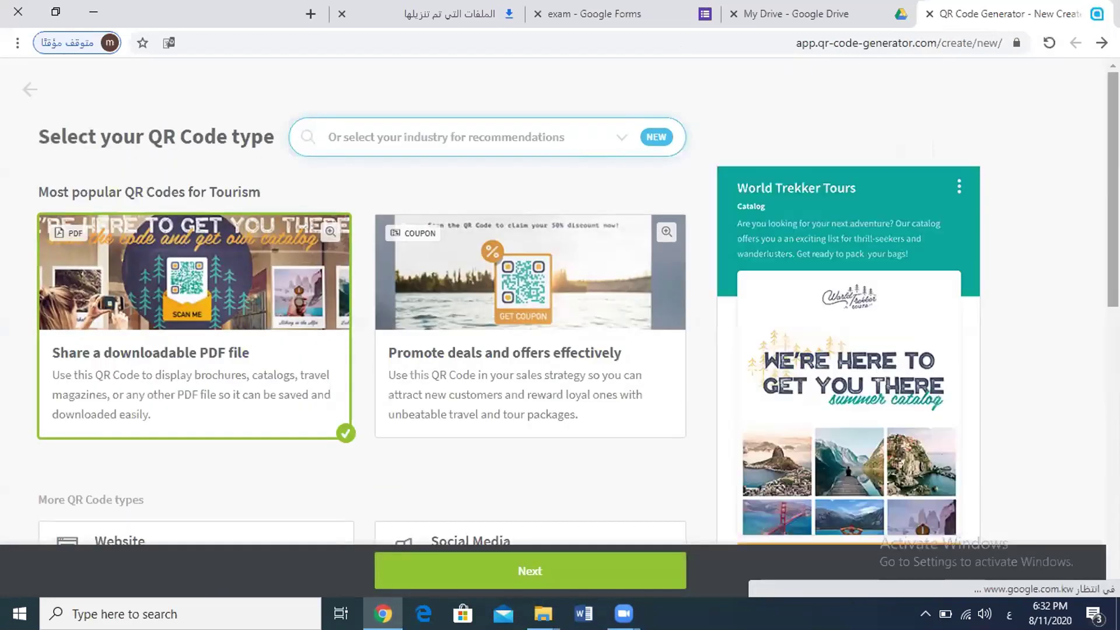
scroll(422, 405, "down", 3)
left_click(287, 355)
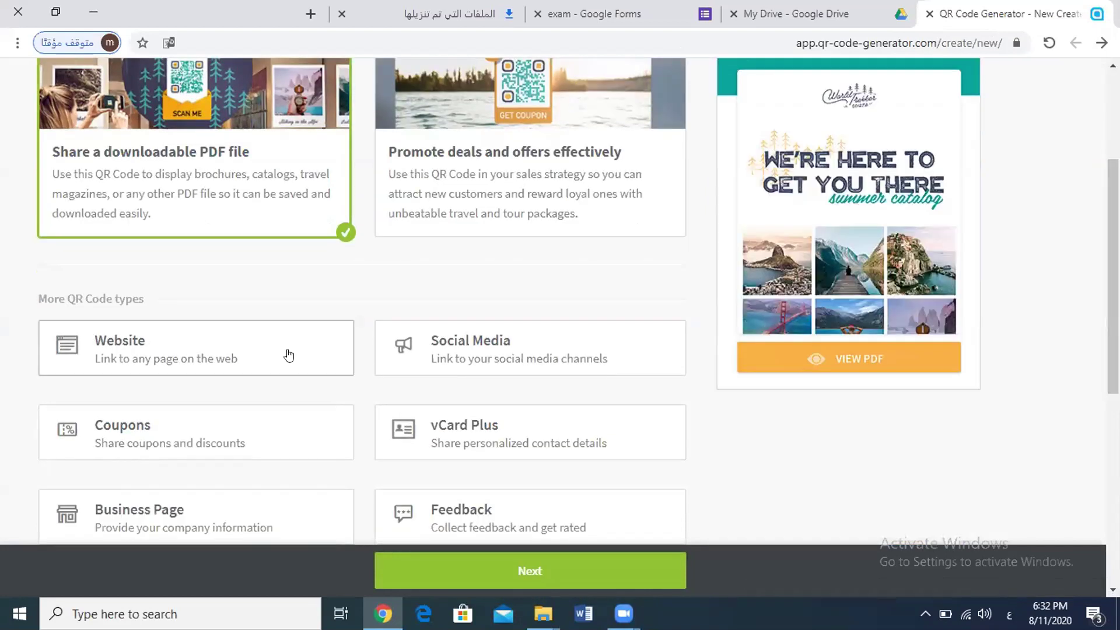
left_click(499, 580)
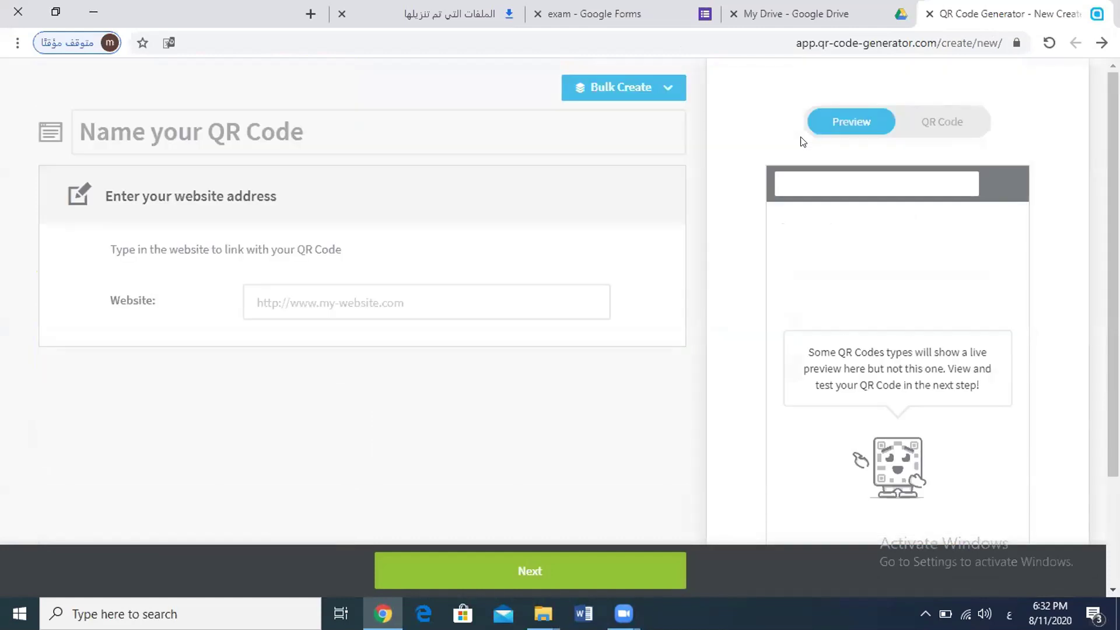
Step: Create a QR code for the copied exam form link with the phone-icon SCAN ME frame and download the image
left_click(458, 296)
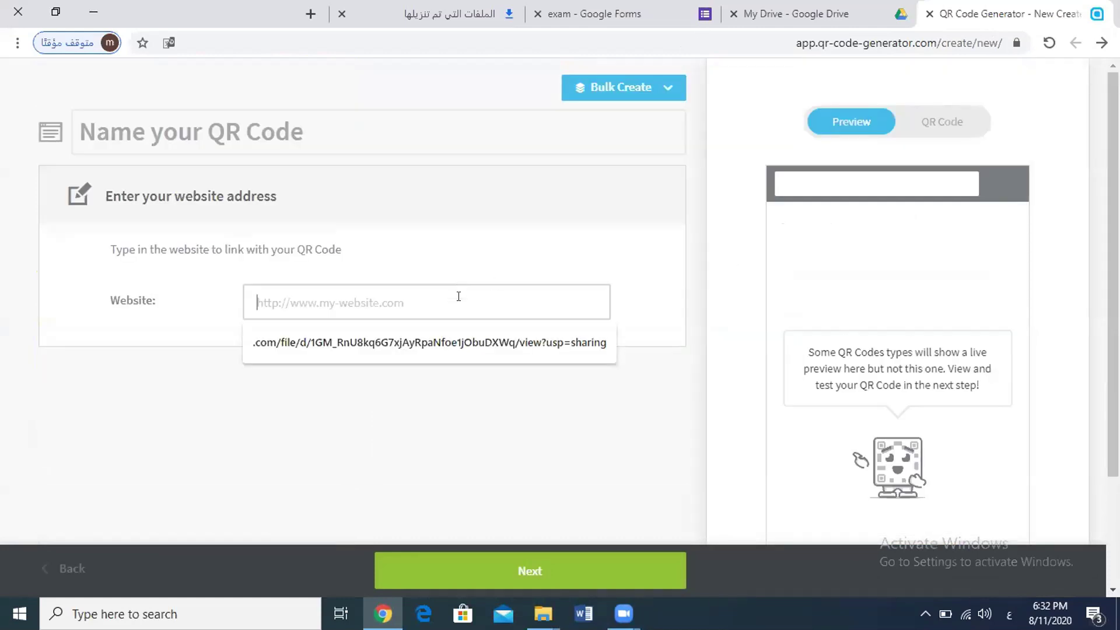
key("ctrl+v")
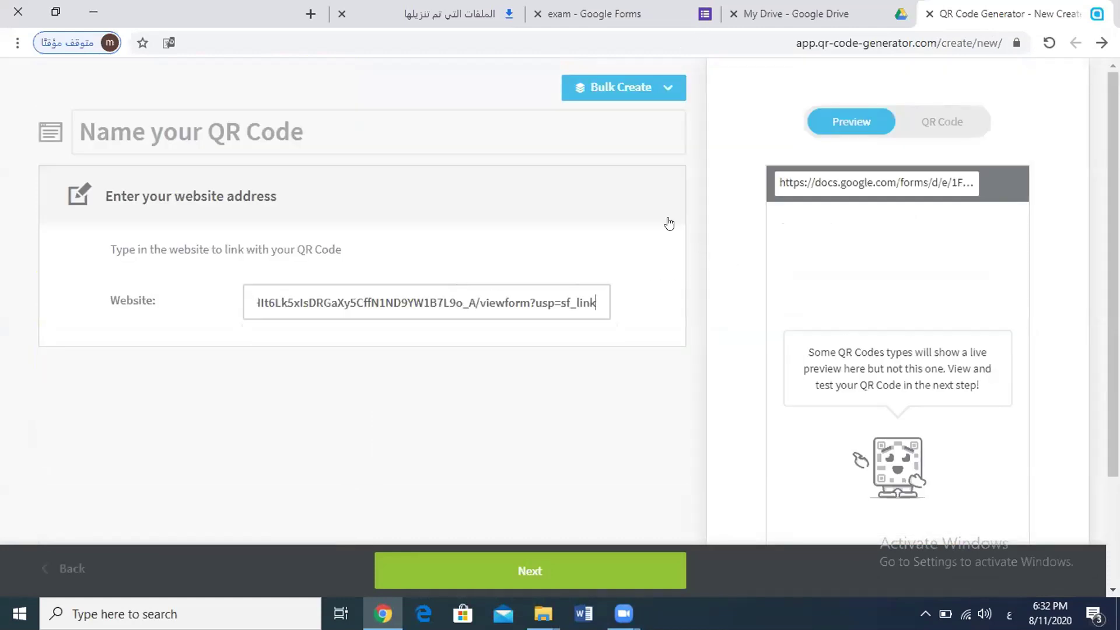
left_click(516, 563)
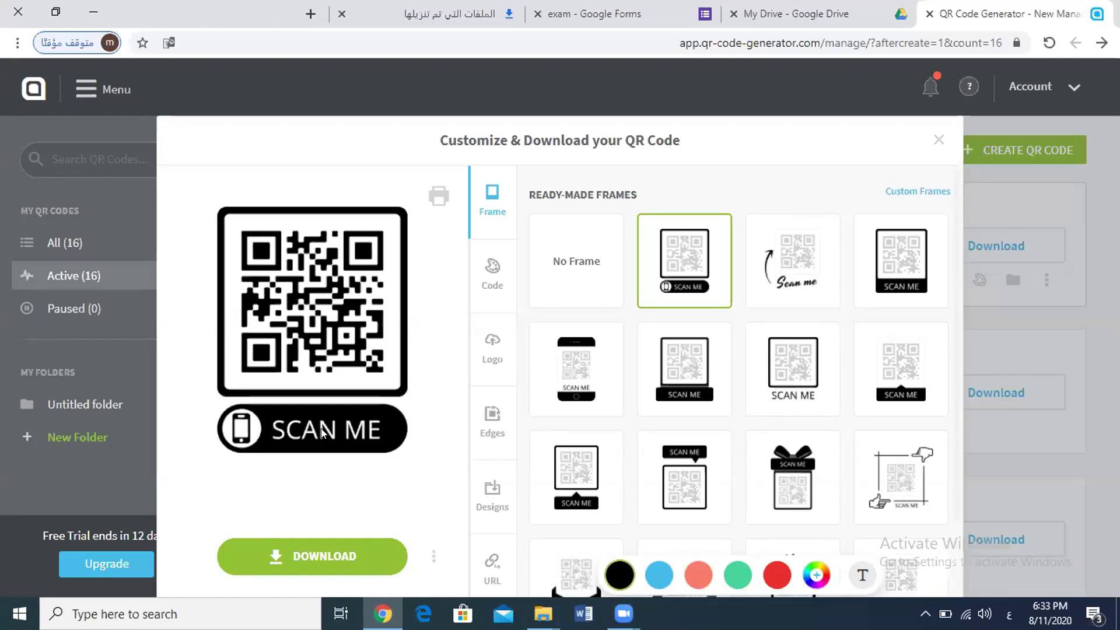
left_click(369, 555)
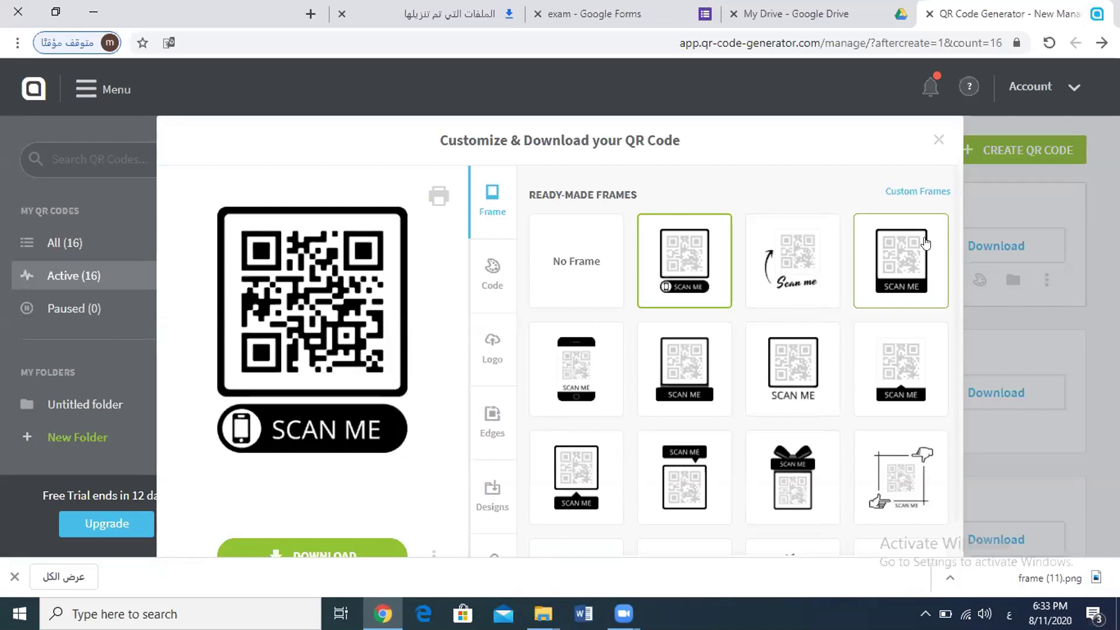
left_click(936, 139)
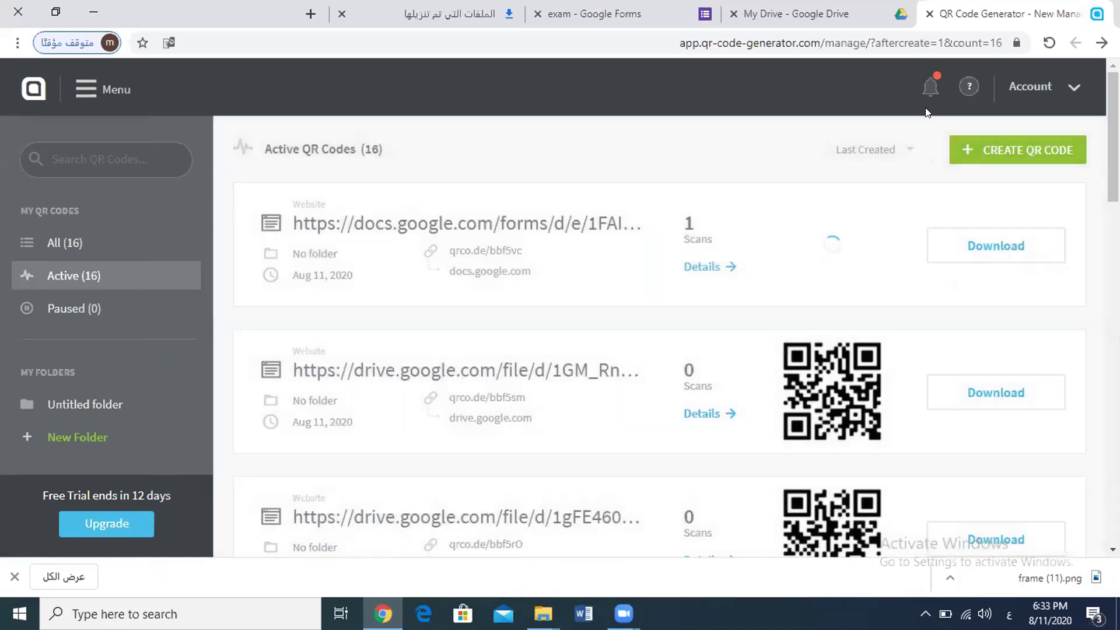
Step: Minimize the open windows, open the اكواد folder on the desktop and select the صورة QR code image
left_click(96, 10)
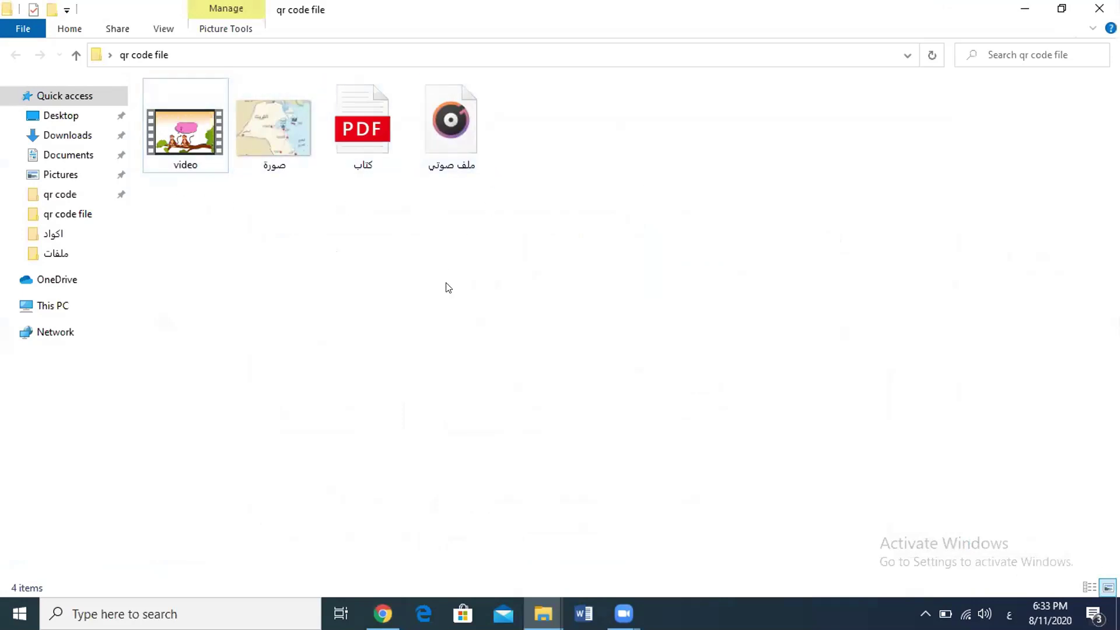
left_click(1022, 6)
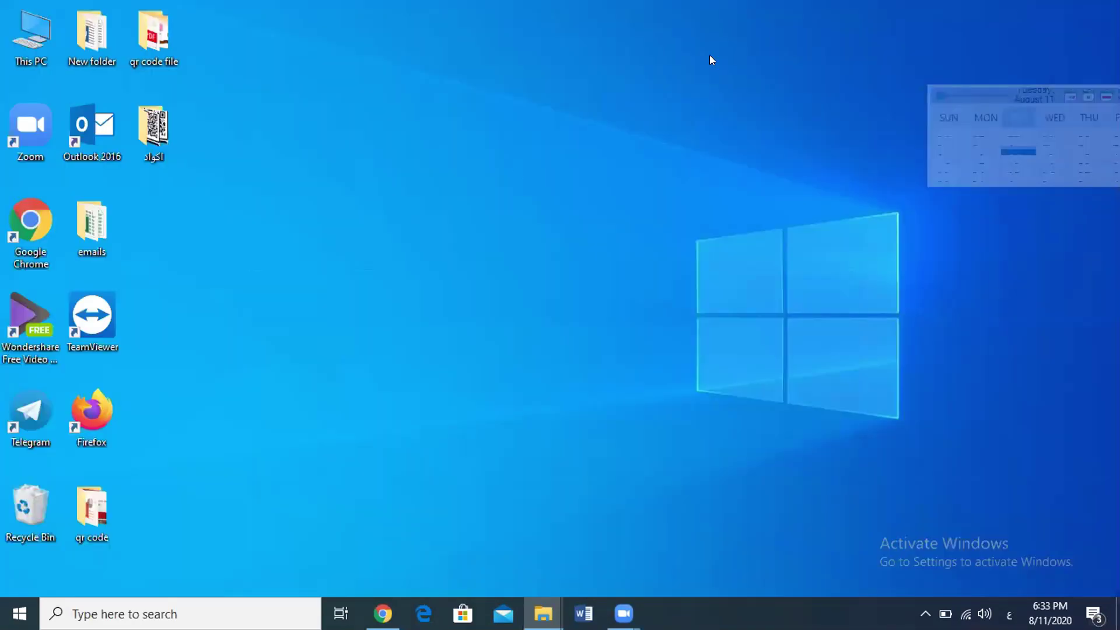
double_click(156, 145)
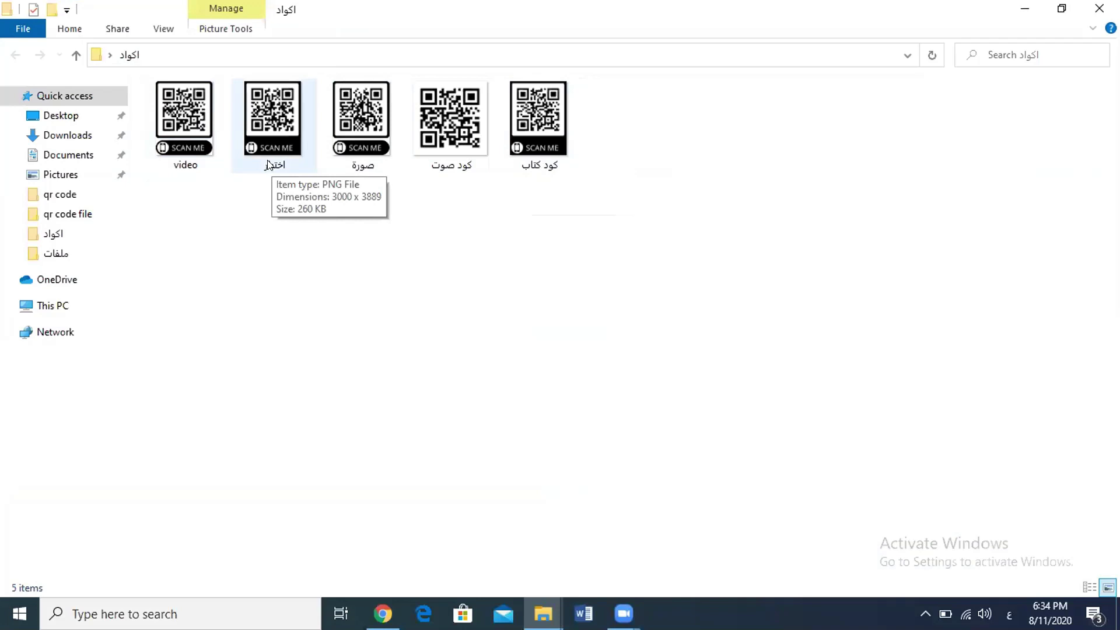
left_click(364, 168)
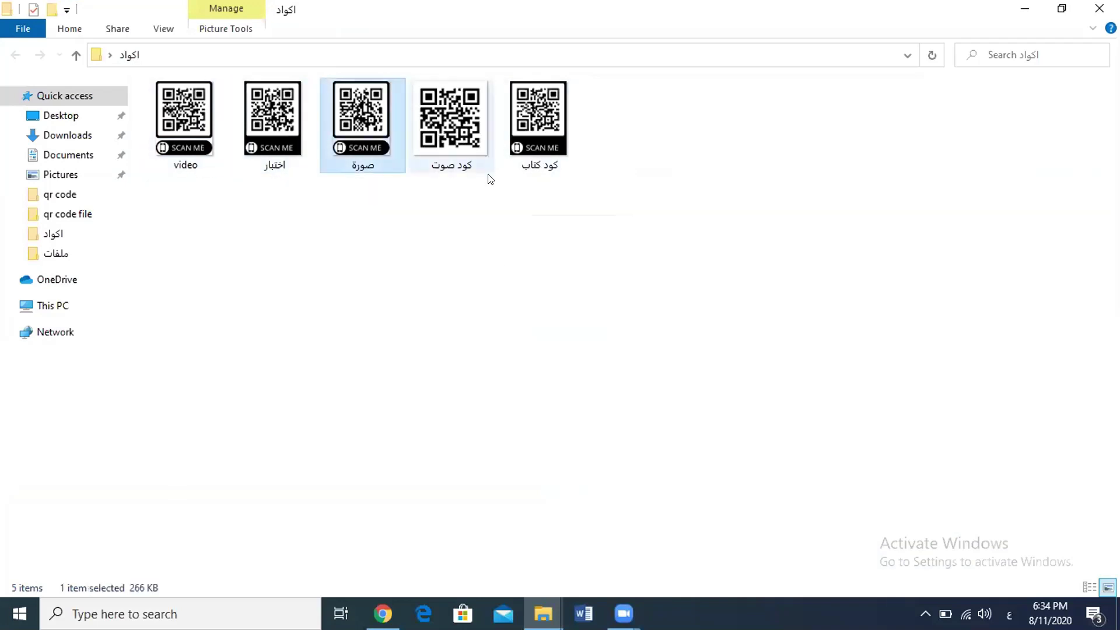
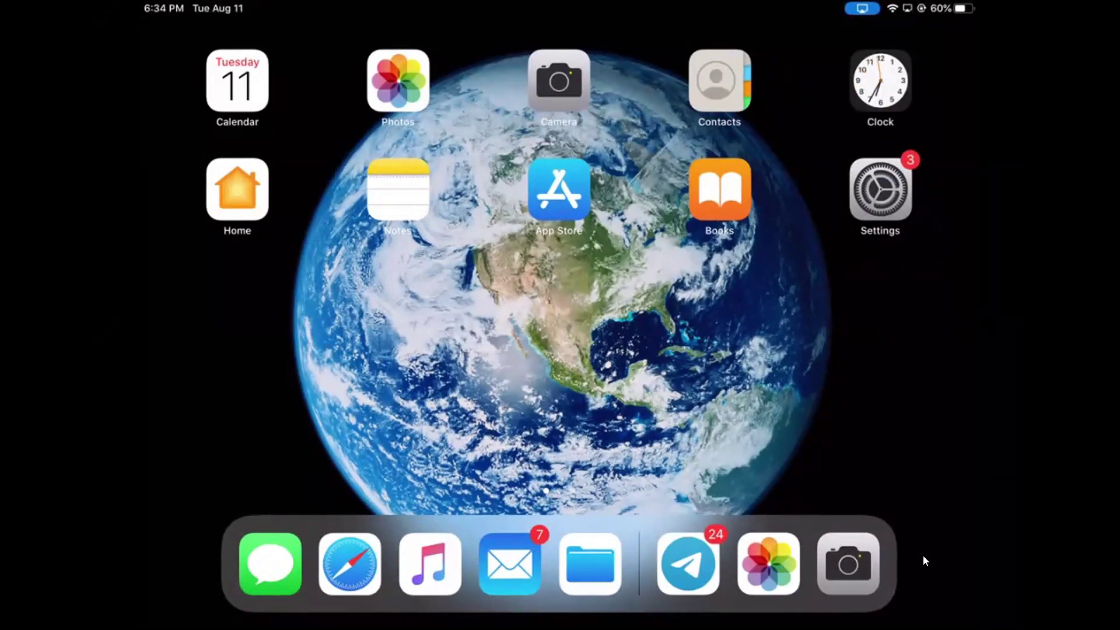
Step: Scan a QR code with the iPad's camera and return to the home screen
key("super+space")
key("Escape")
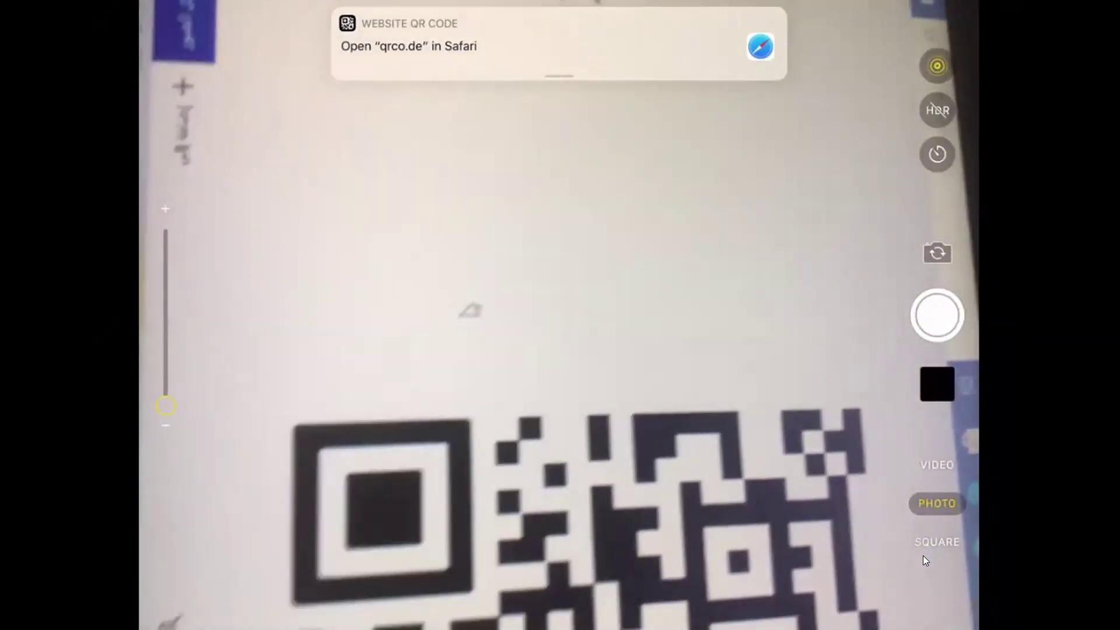
key("super+h")
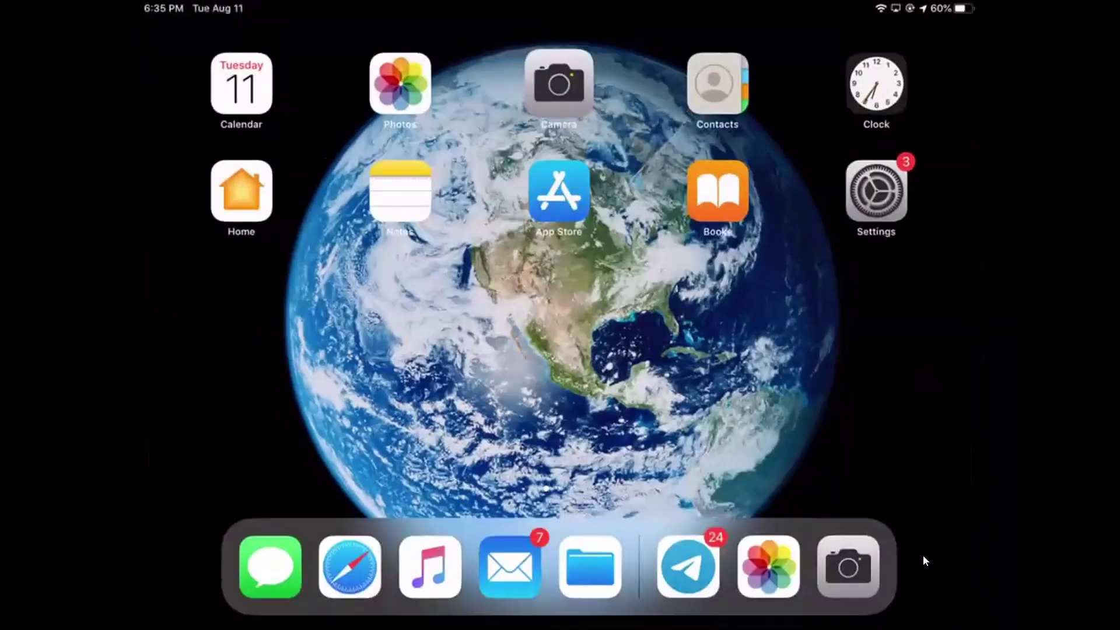
Step: Aim the iPad's camera at the QR code displayed on the computer and go back to the home screen
key("super+Tab")
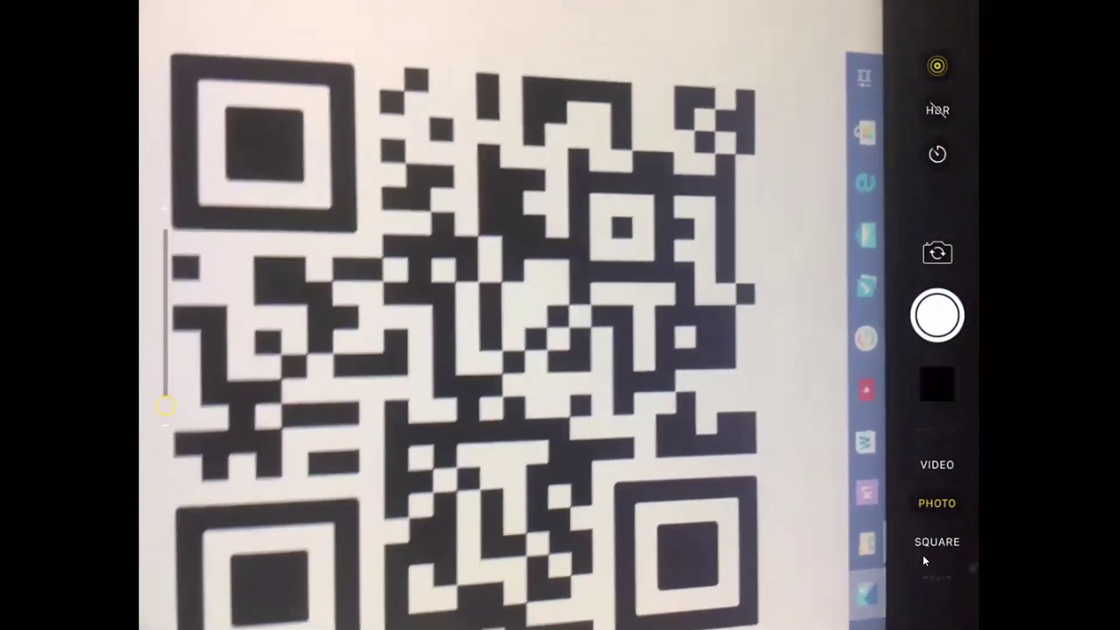
key("super+h")
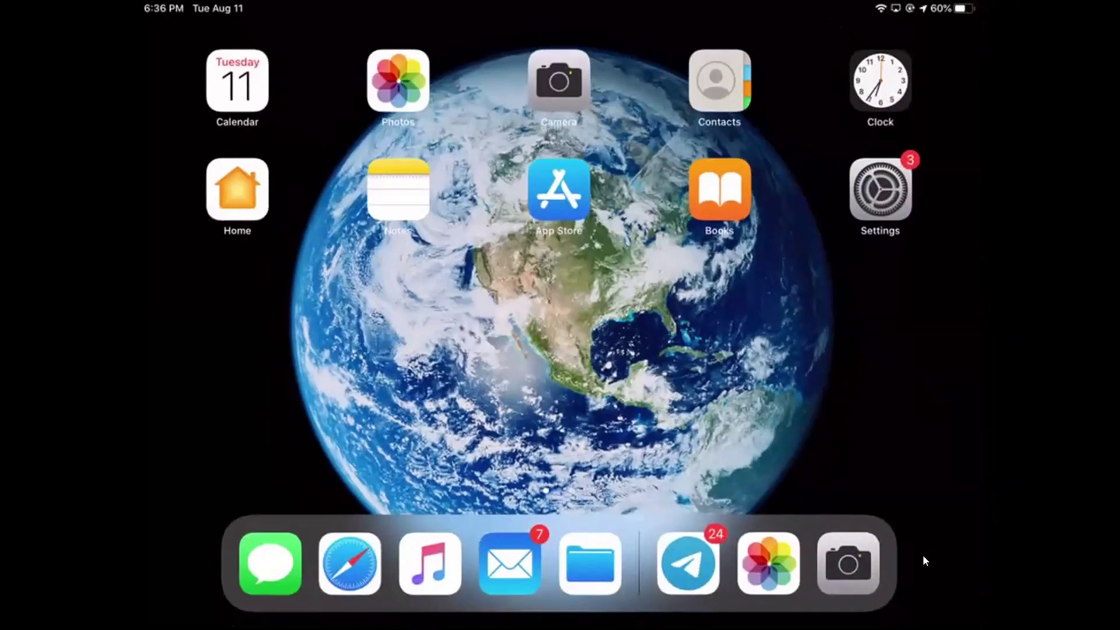
left_click(847, 583)
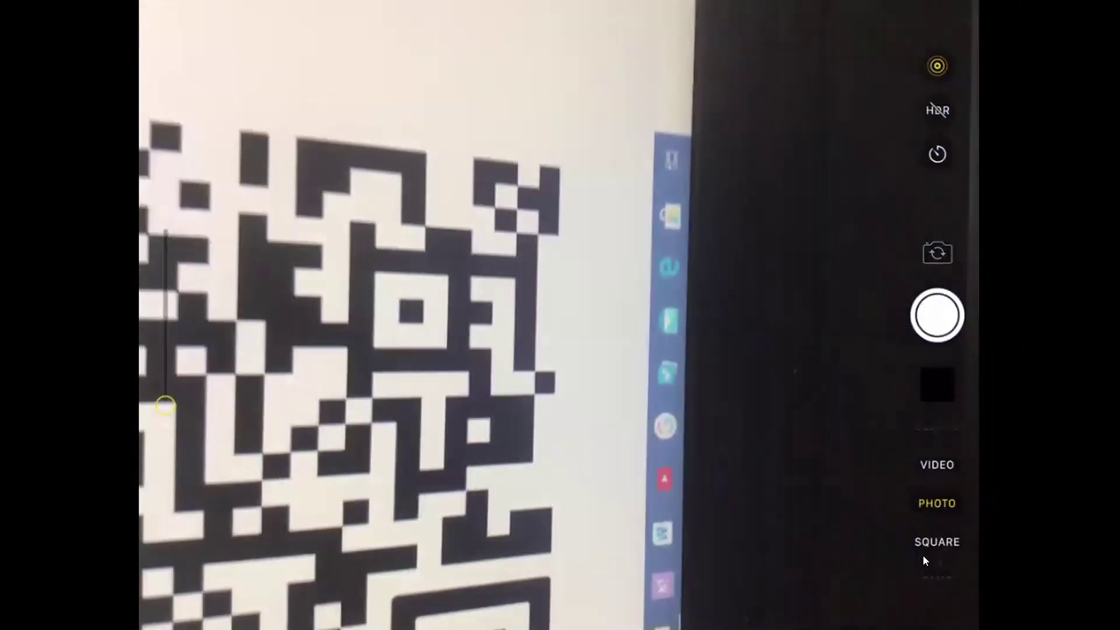
key("super+h")
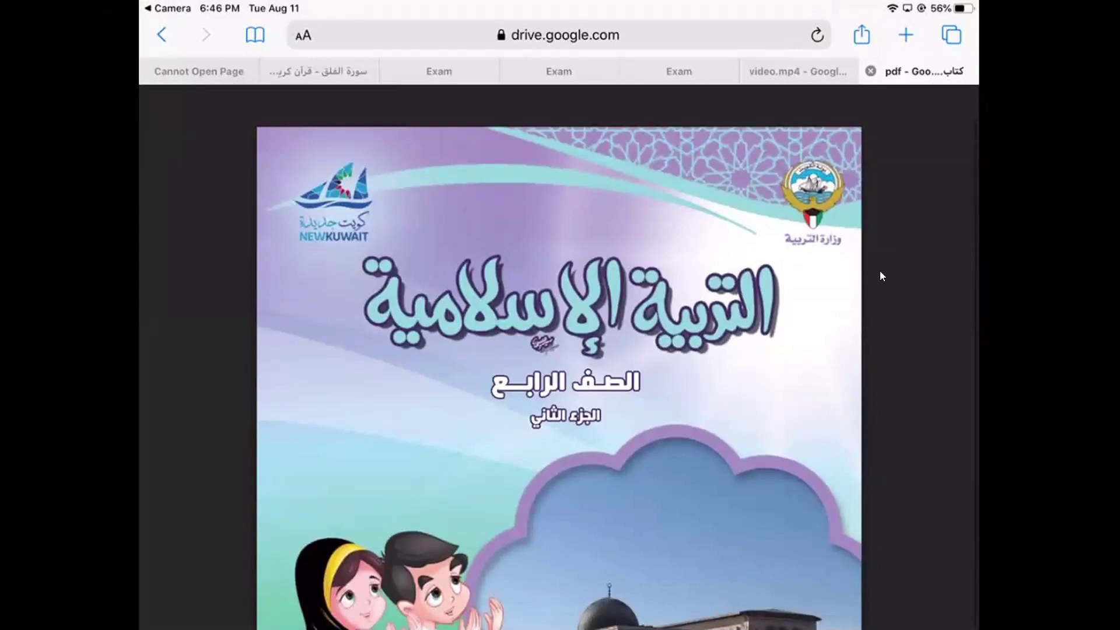
Step: Look through the opened Islamic education textbook PDF, from the cover past the table of contents to the introduction
scroll(879, 270, "down", 15)
scroll(879, 270, "down", 15)
scroll(879, 271, "down", 15)
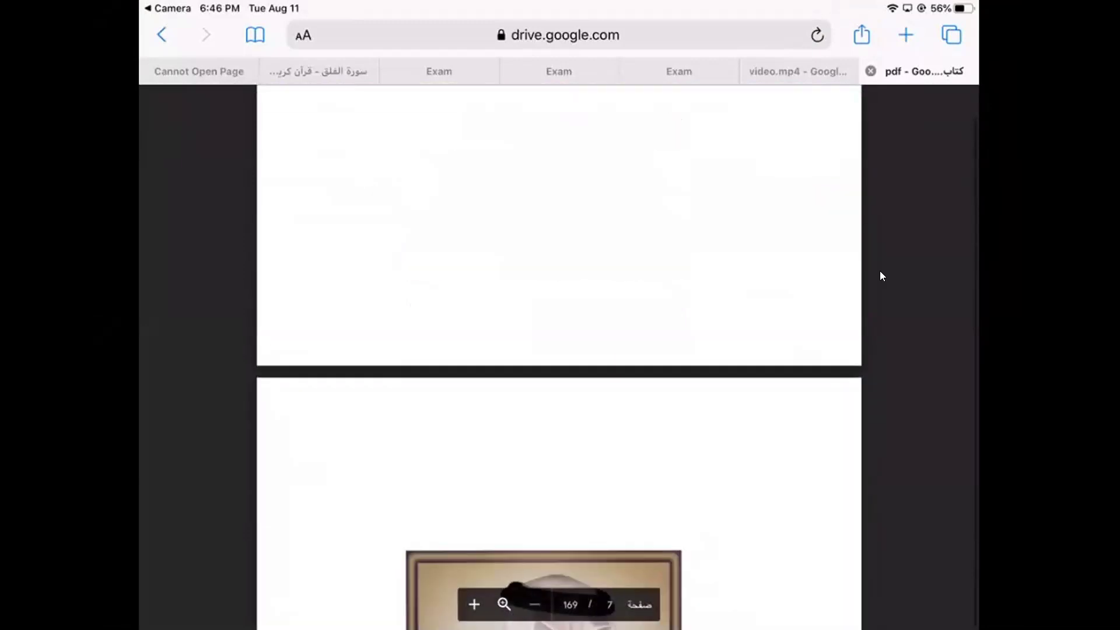
scroll(881, 272, "down", 5)
scroll(880, 275, "down", 10)
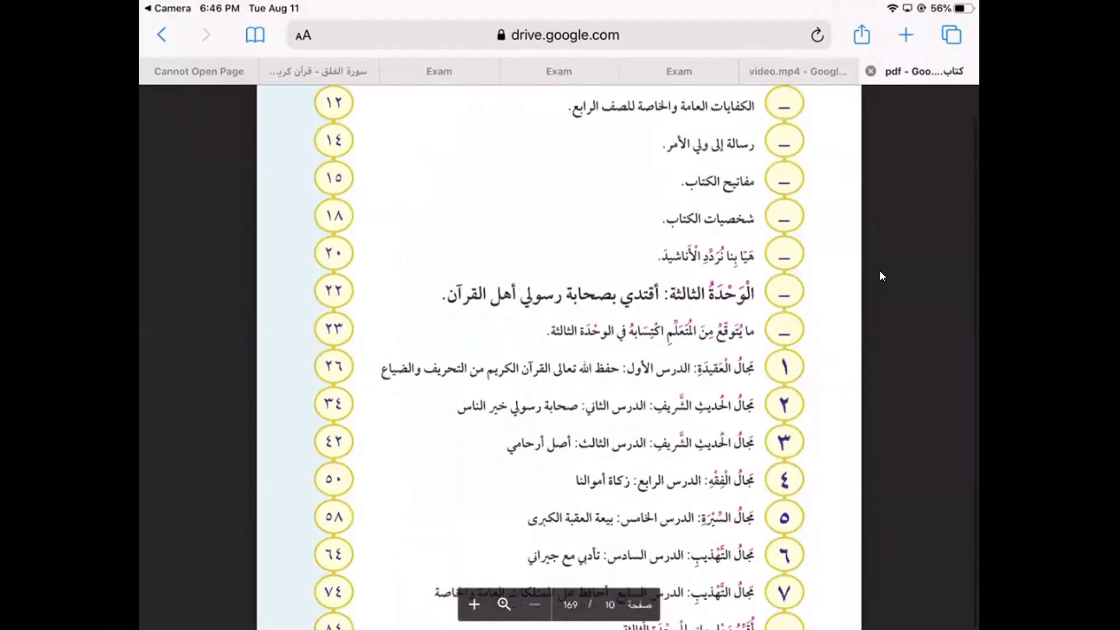
scroll(880, 276, "down", 8)
scroll(880, 272, "down", 8)
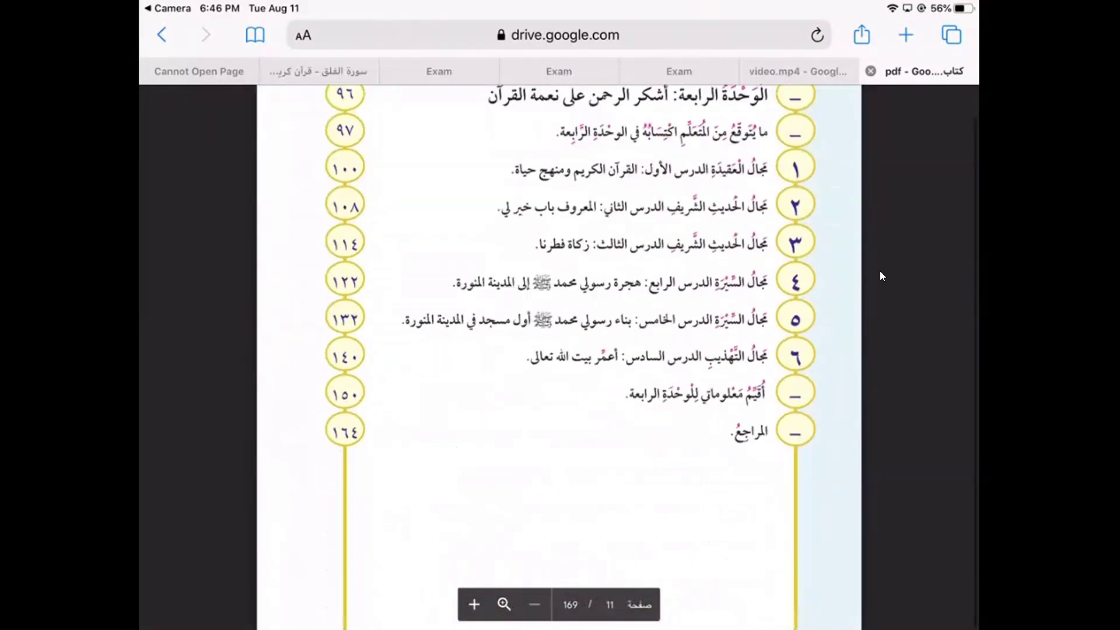
scroll(880, 272, "down", 4)
scroll(880, 272, "down", 3)
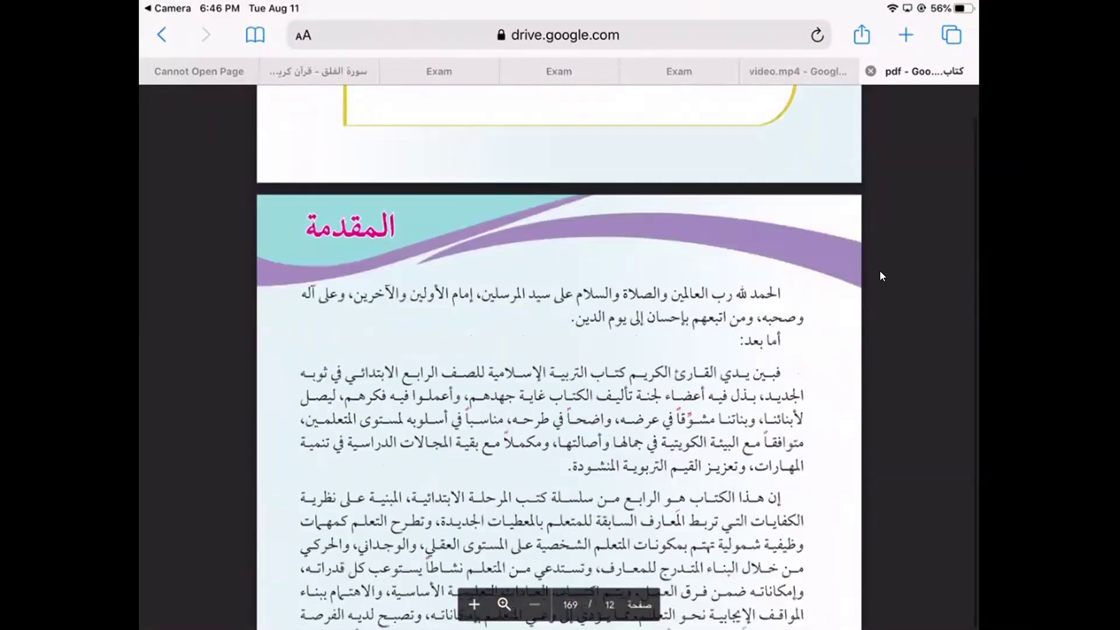
scroll(880, 274, "down", 20)
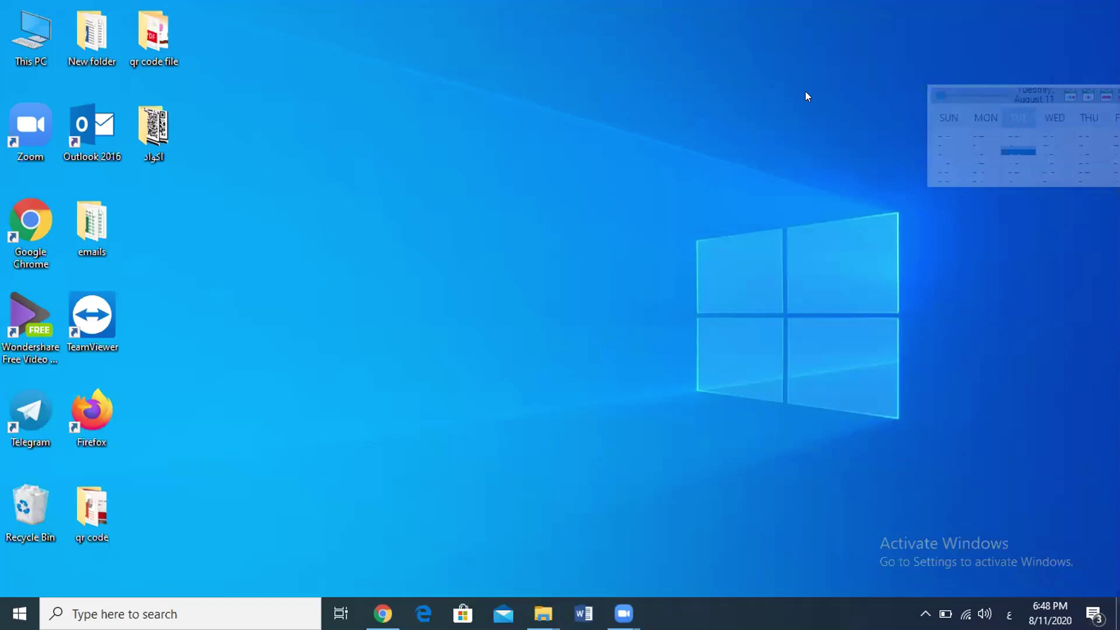
Step: Return to the Zoom meeting's shared iPad screen and try out QR Creator's Website code form without creating a code
mouse_move(623, 613)
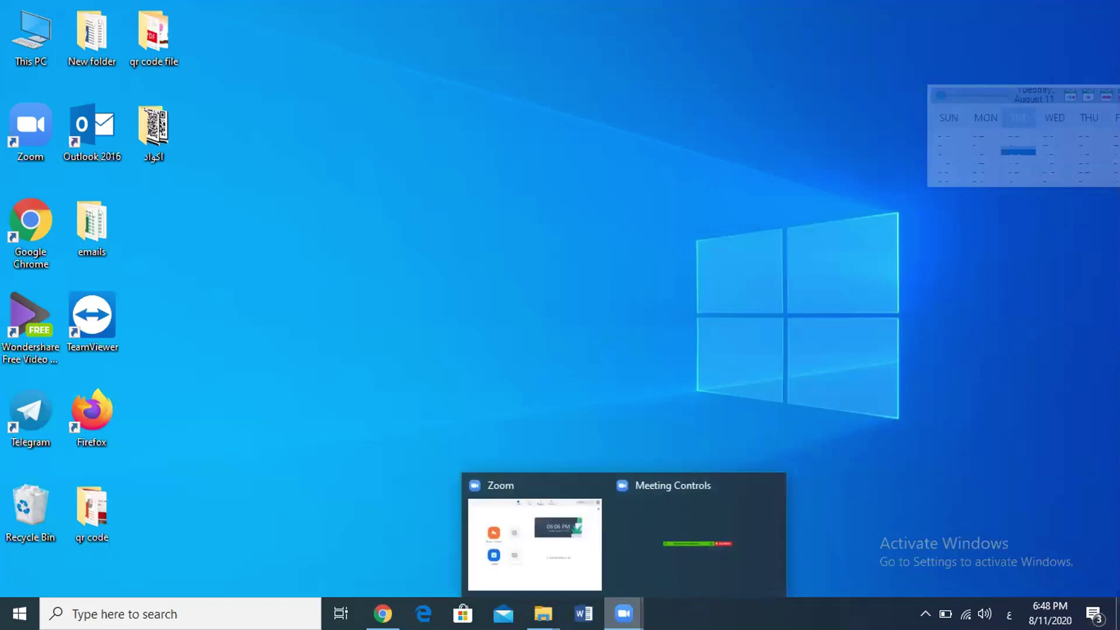
left_click(658, 567)
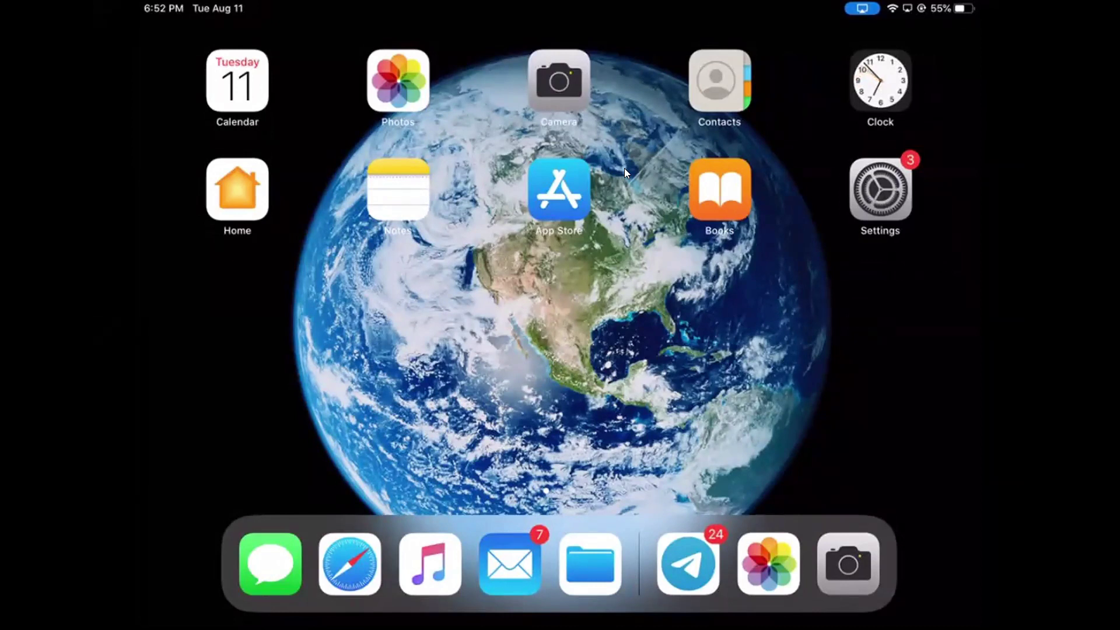
scroll(624, 168, "right", 5)
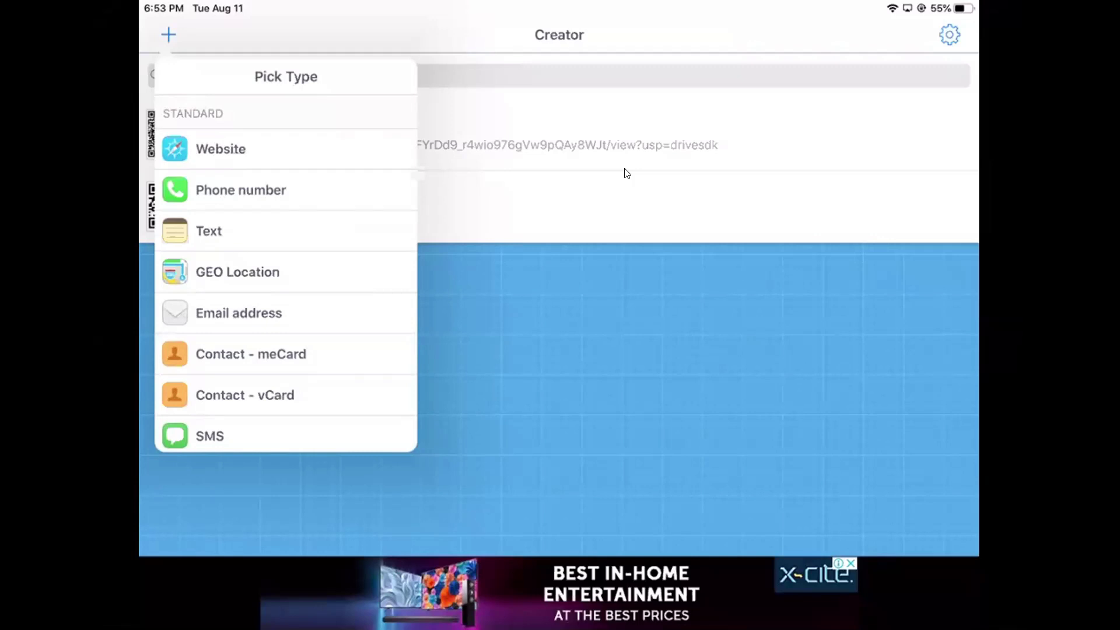
left_click(233, 149)
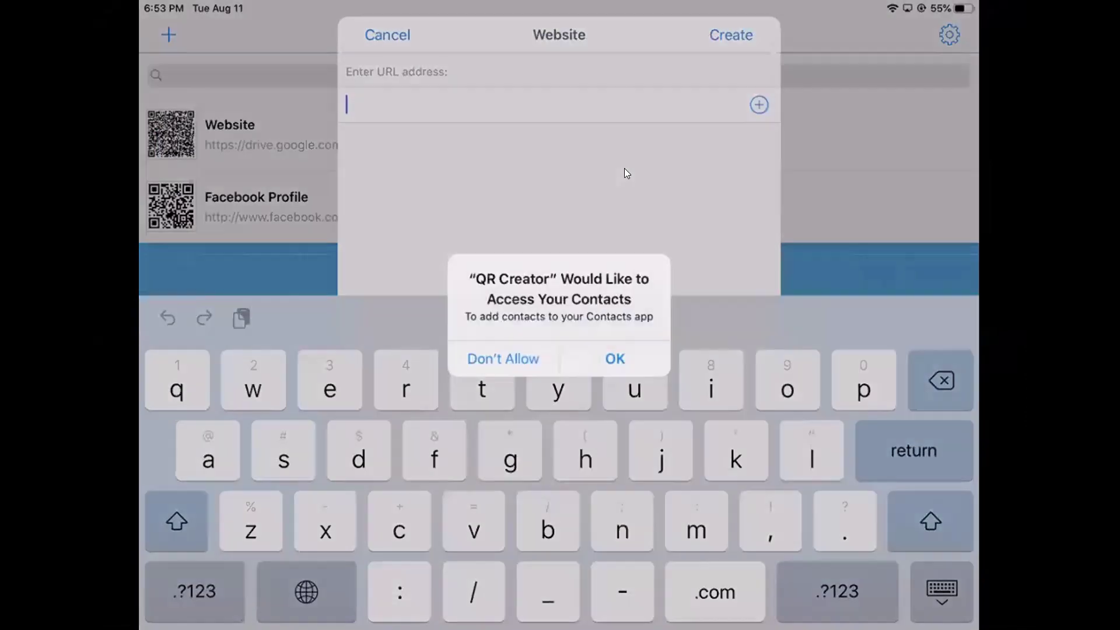
key("Return")
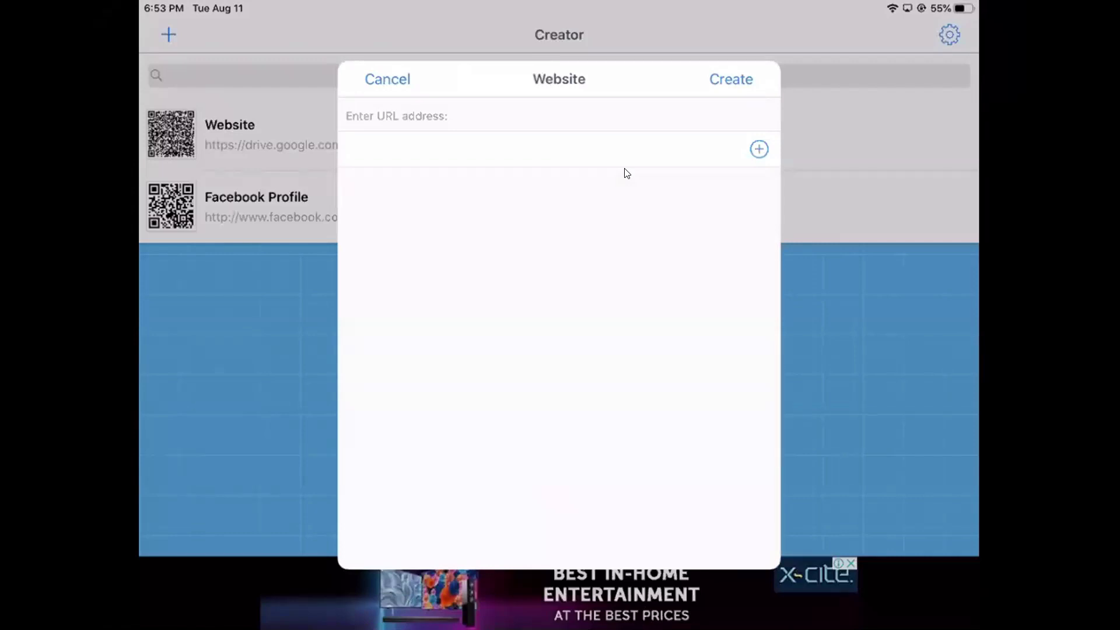
left_click(732, 95)
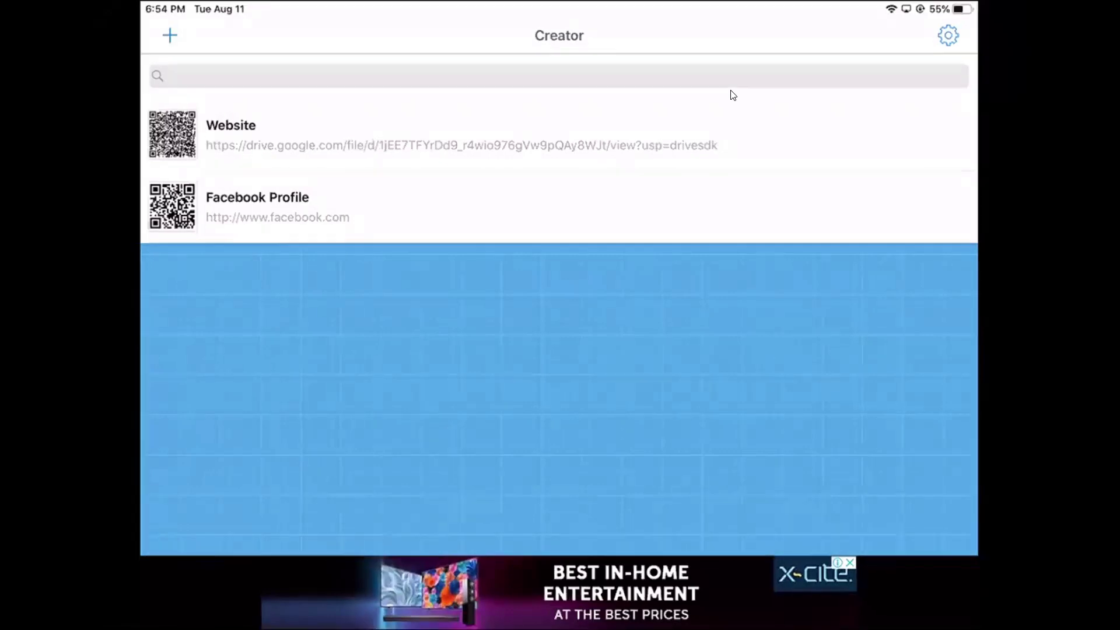
key("super+h")
scroll(730, 89, "left", 2)
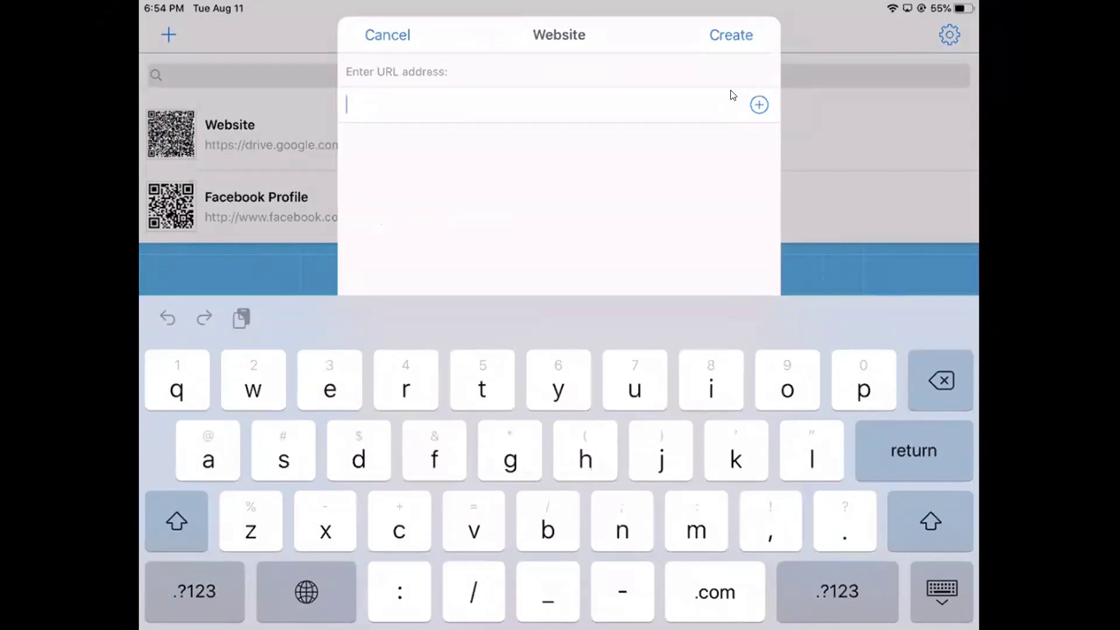
key("Escape")
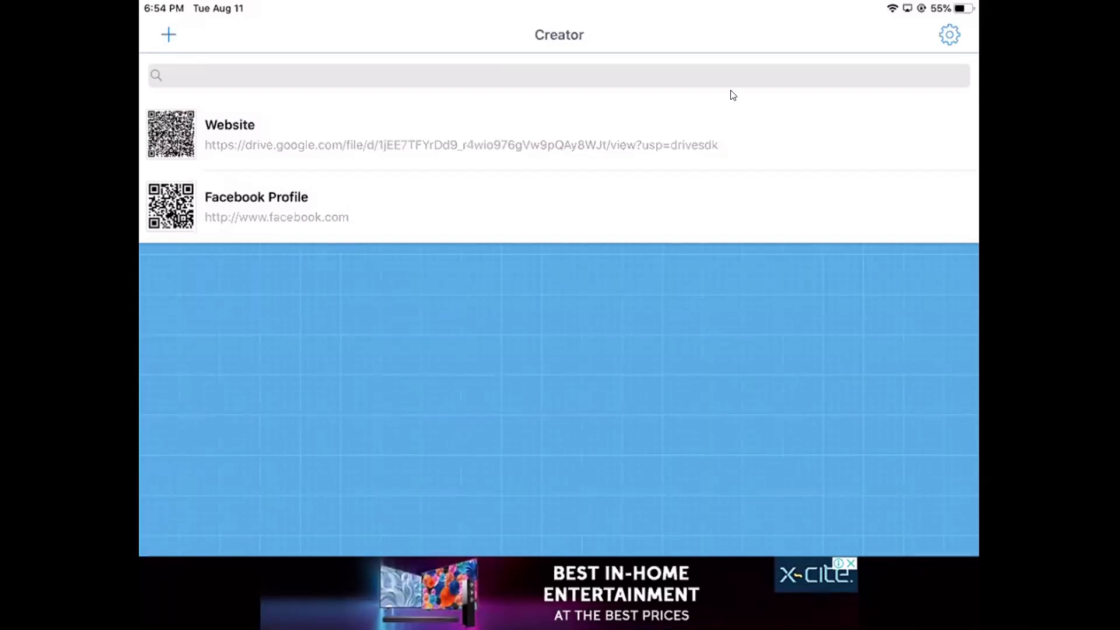
key("super+h")
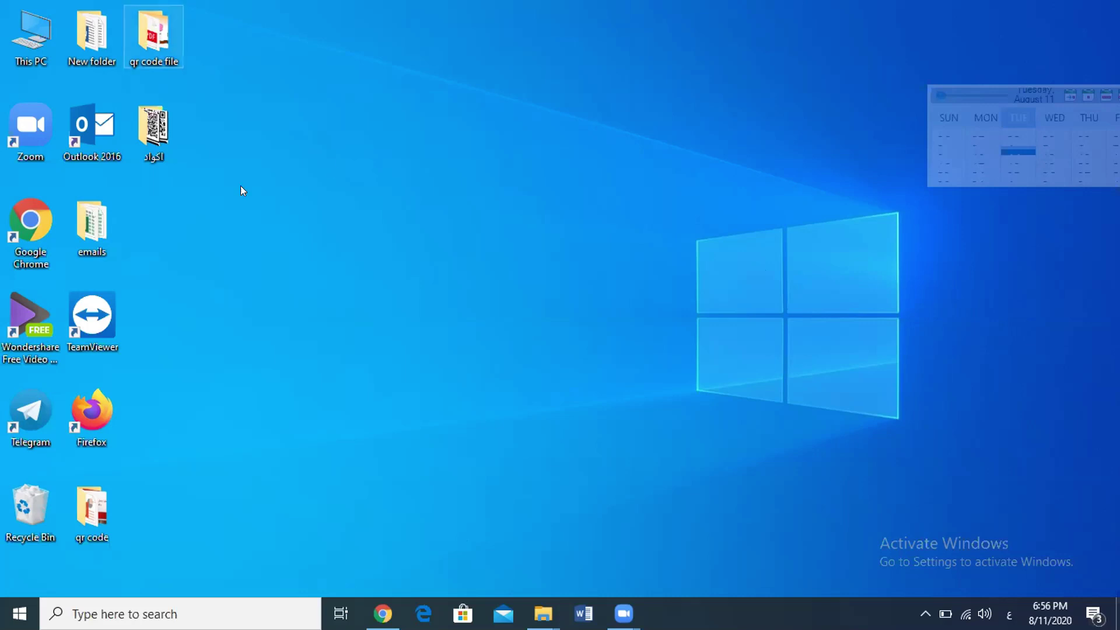
Step: Switch to Google Drive in Chrome and create a new blank Google Docs document
left_click(383, 613)
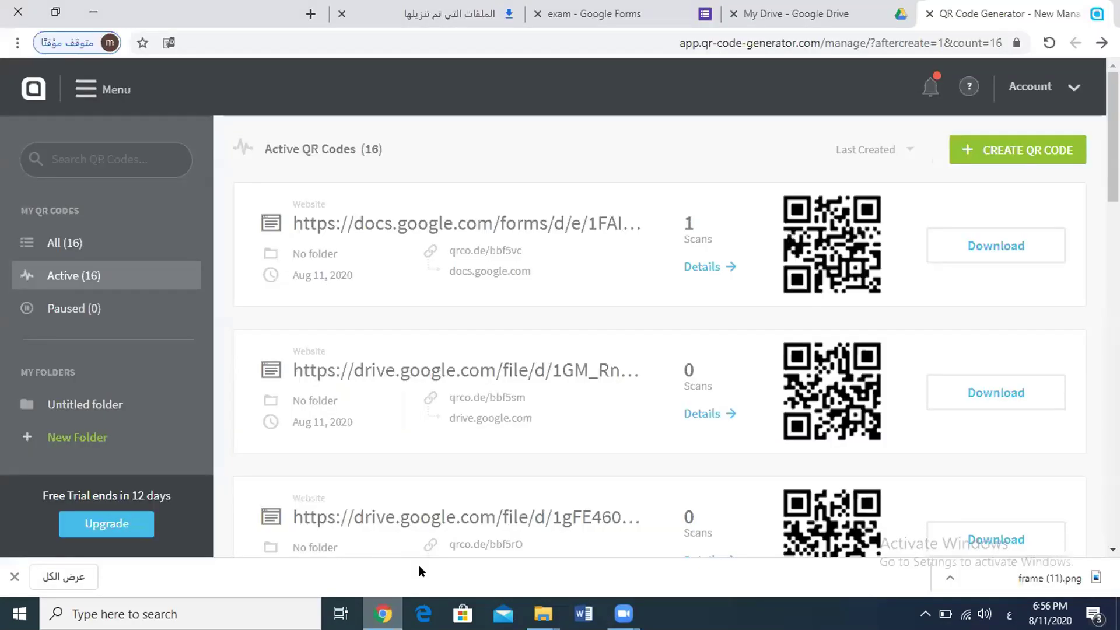
left_click(802, 25)
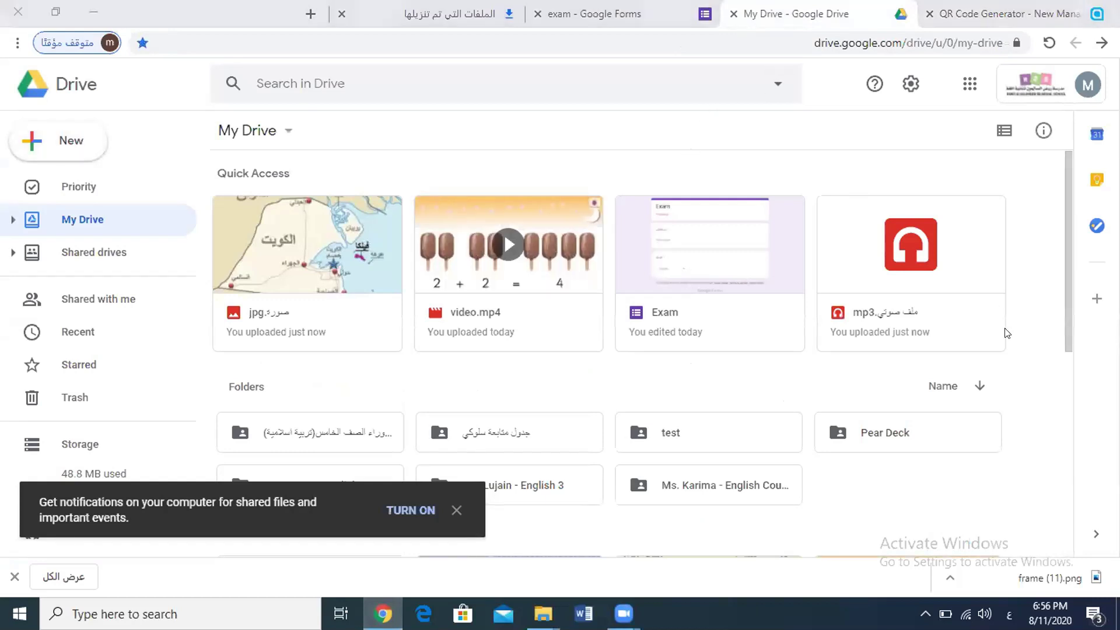
left_click(87, 151)
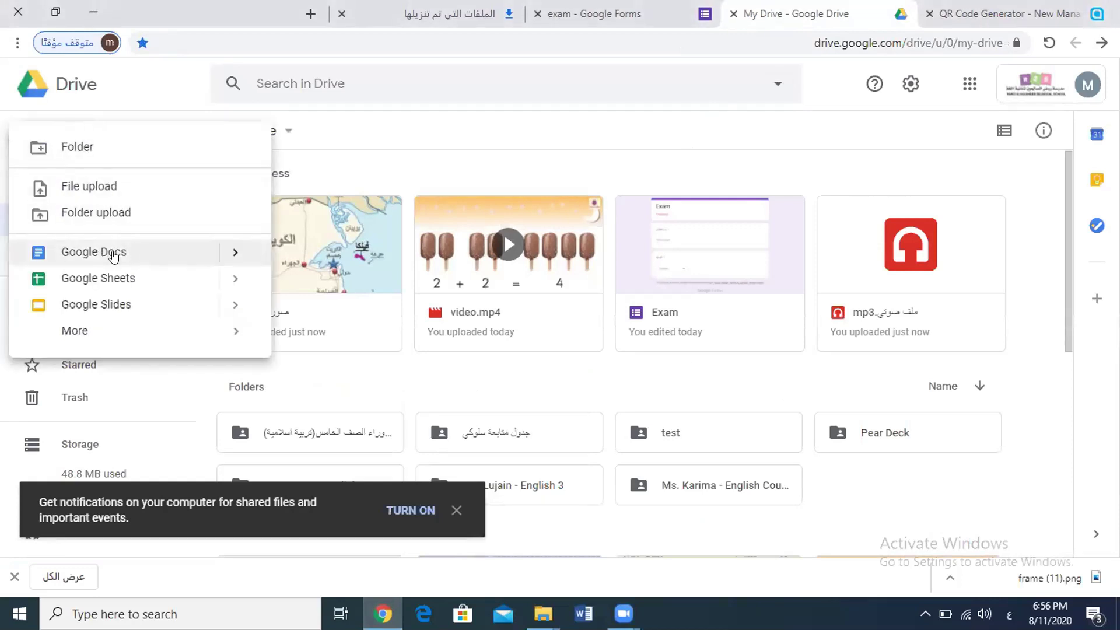
left_click(202, 256)
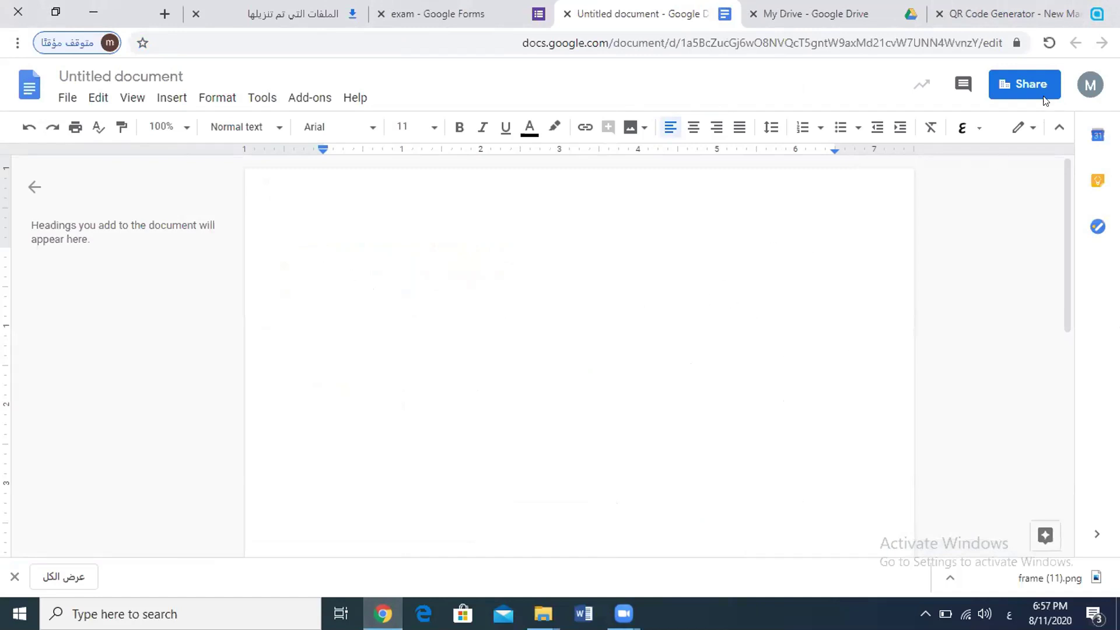
Step: Copy the new document's share link without naming the document and switch to QR Code Generator
left_click(1021, 97)
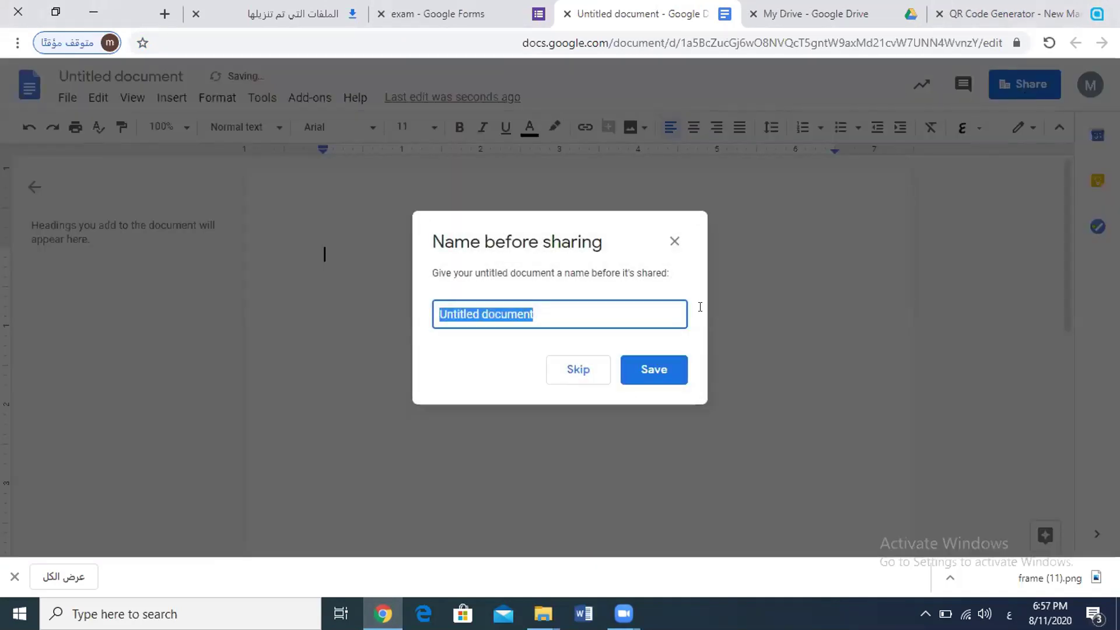
left_click(674, 241)
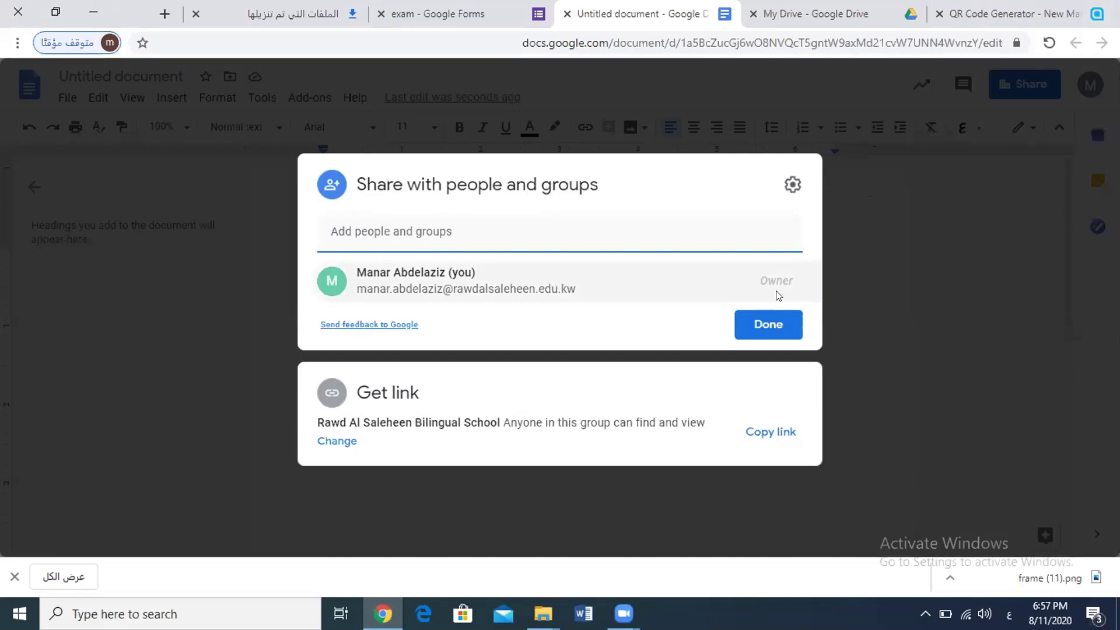
left_click(439, 425)
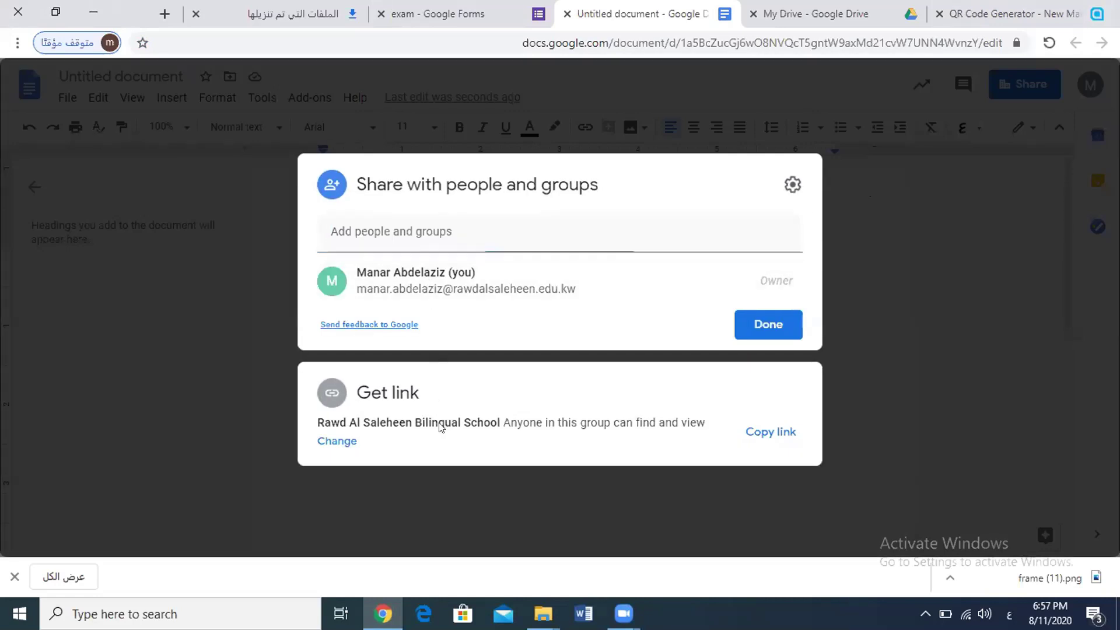
left_click(603, 327)
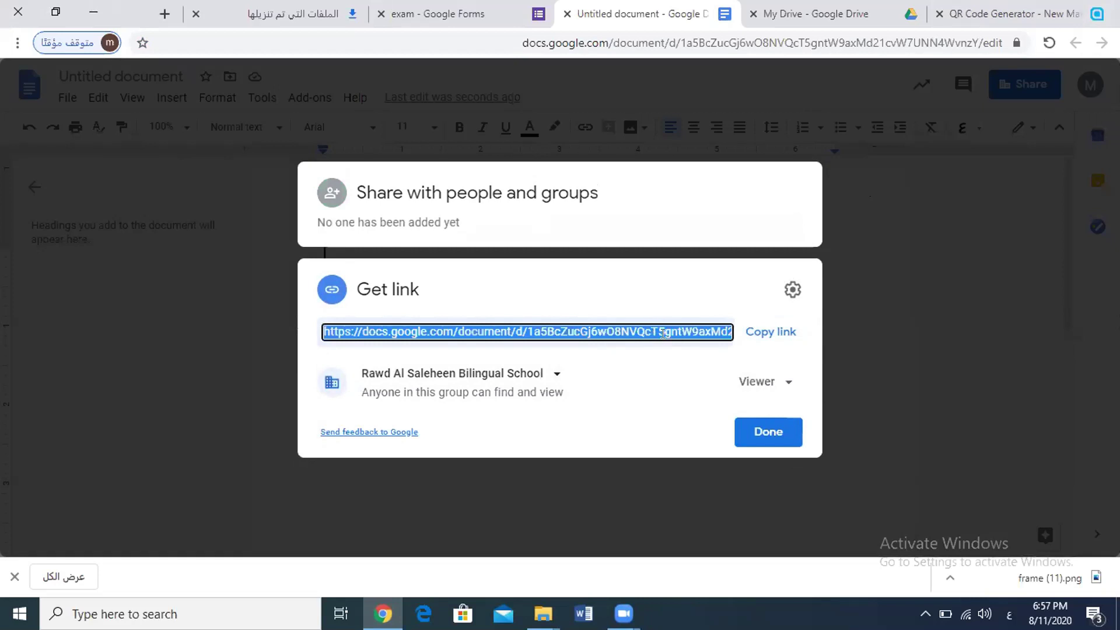
left_click(758, 331)
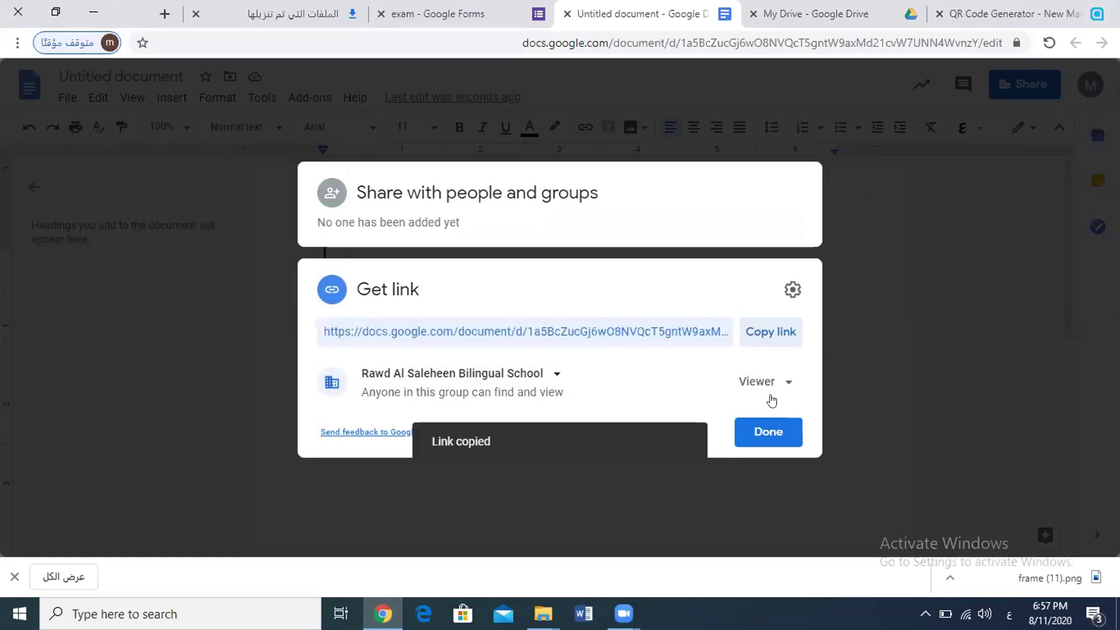
left_click(858, 386)
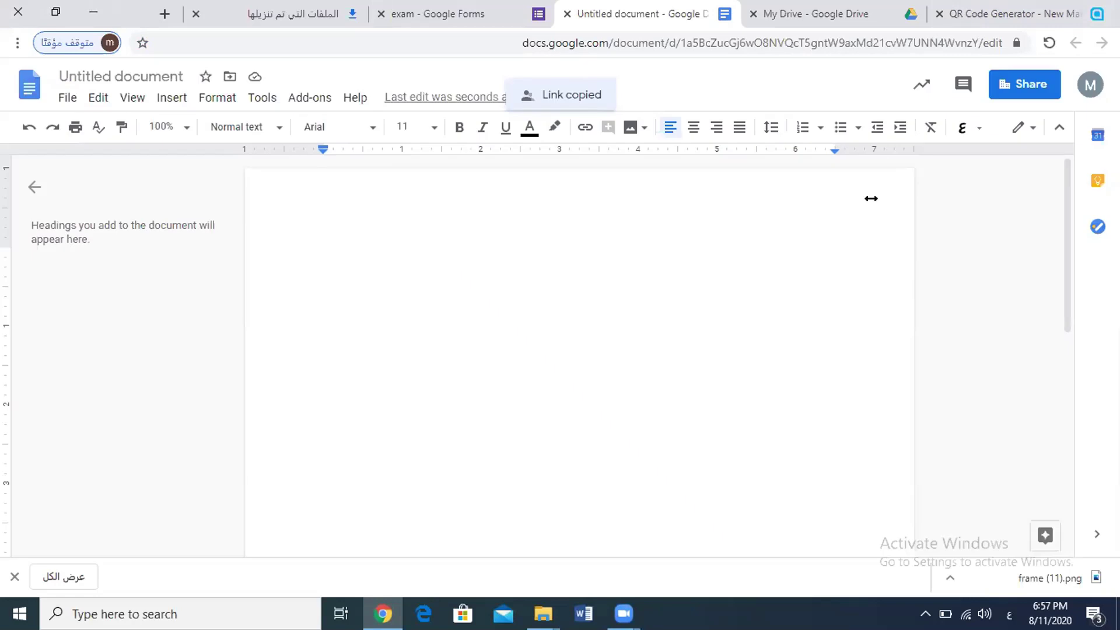
left_click(962, 13)
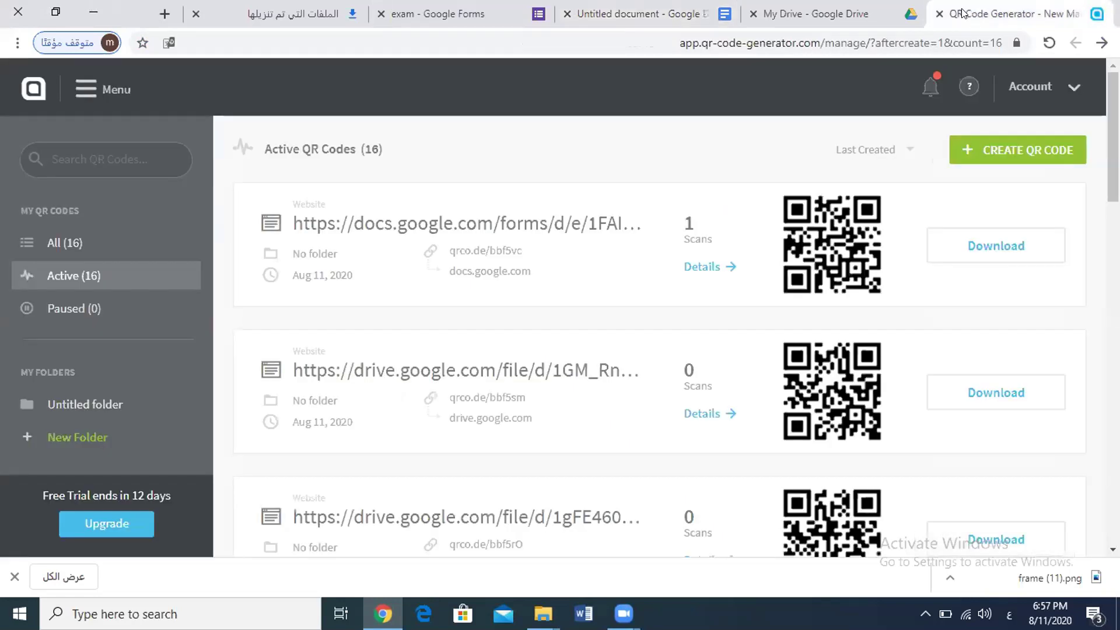
Step: Return to My Drive, create a blank Google Forms form and check the untitled question's extra options
left_click(816, 13)
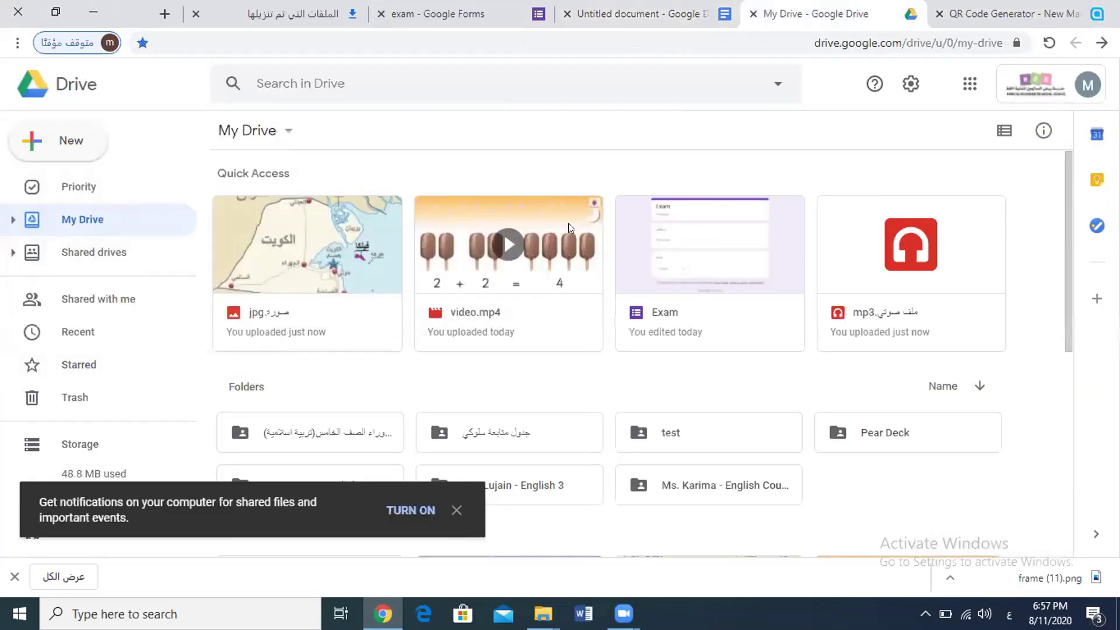
left_click(529, 123)
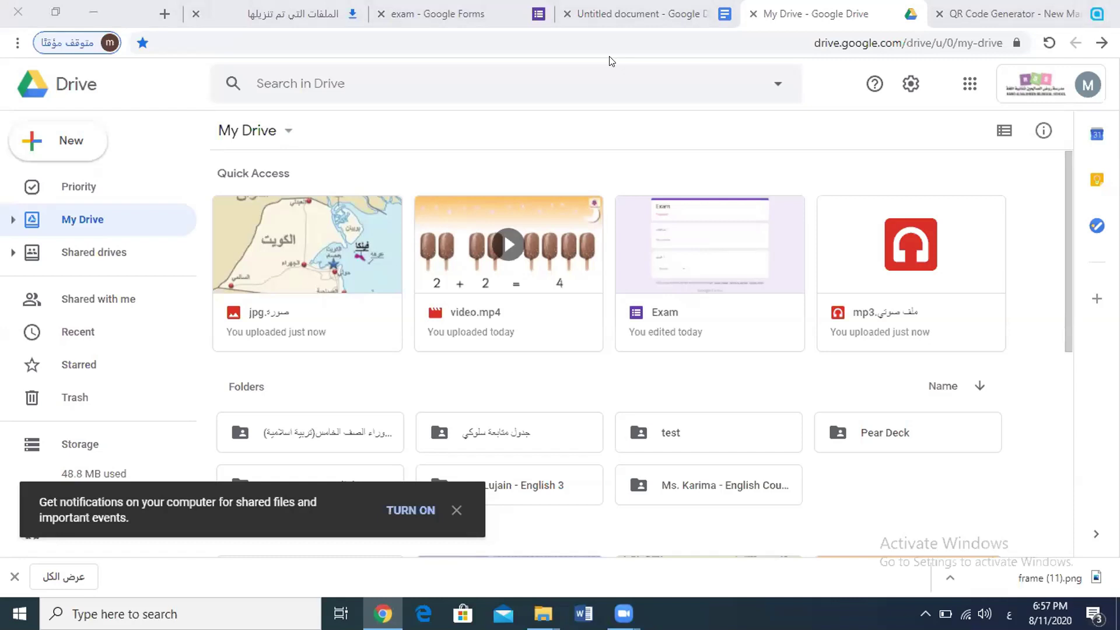
left_click(739, 184)
left_click(61, 142)
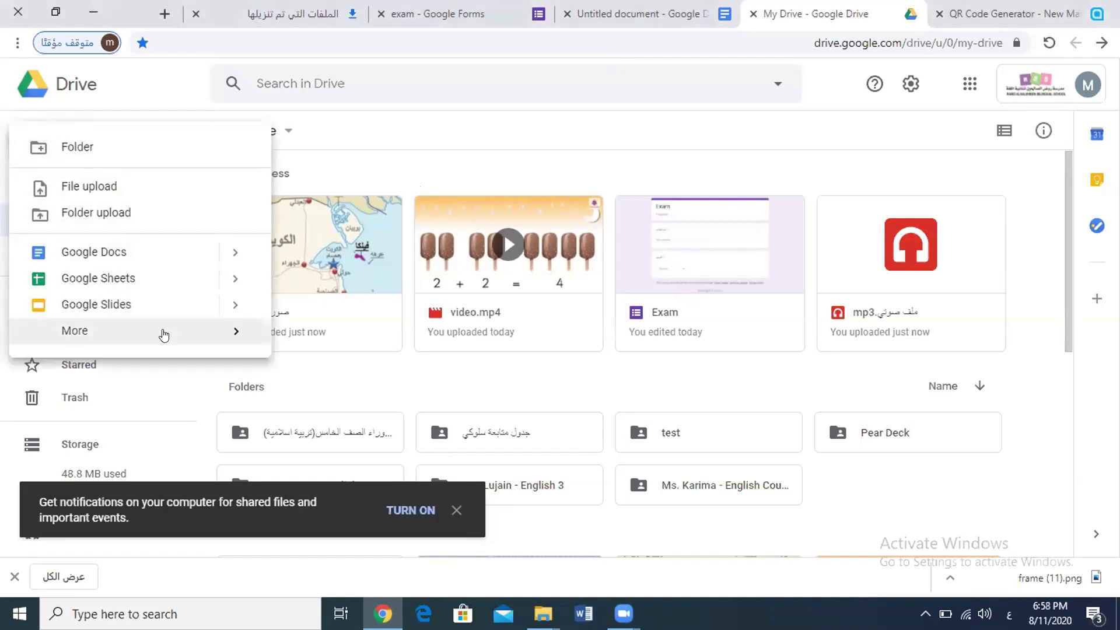
mouse_move(220, 331)
left_click(346, 345)
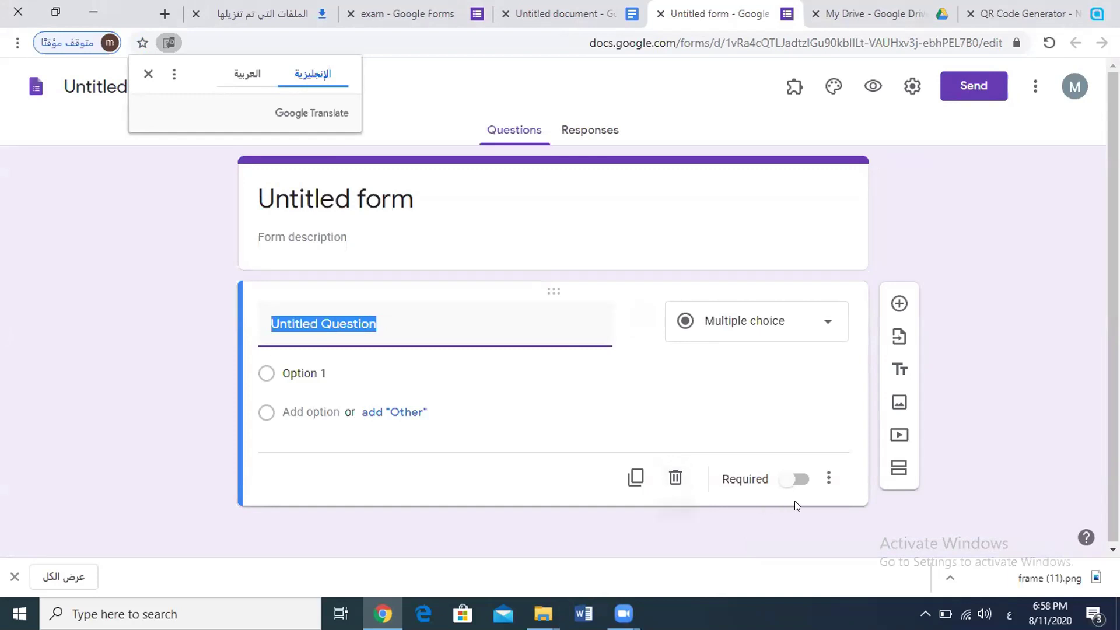
left_click(828, 479)
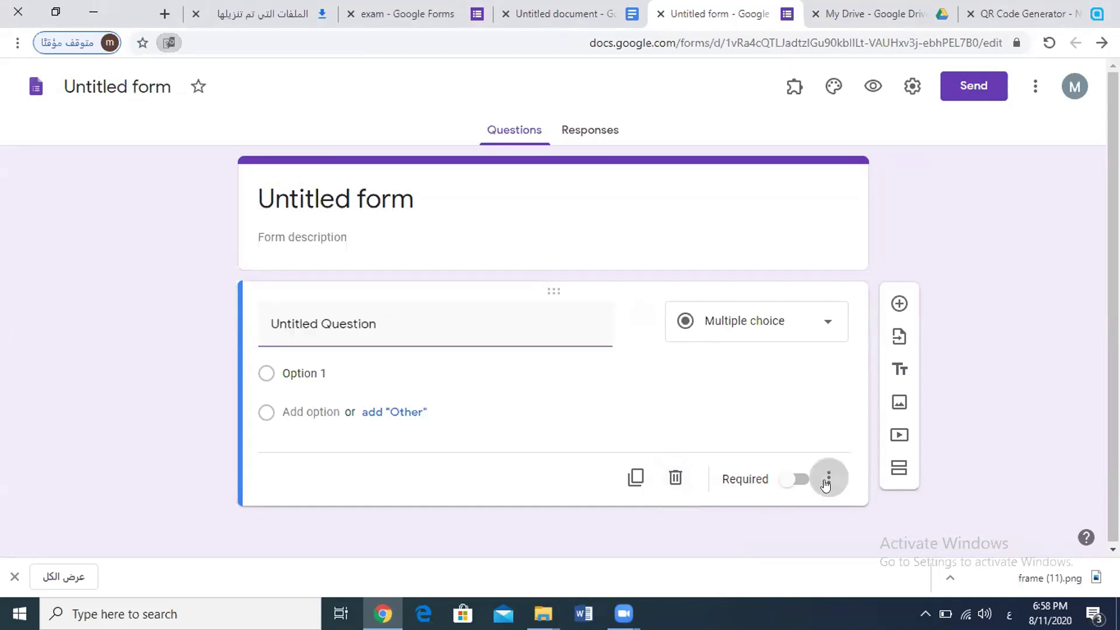
left_click(1041, 333)
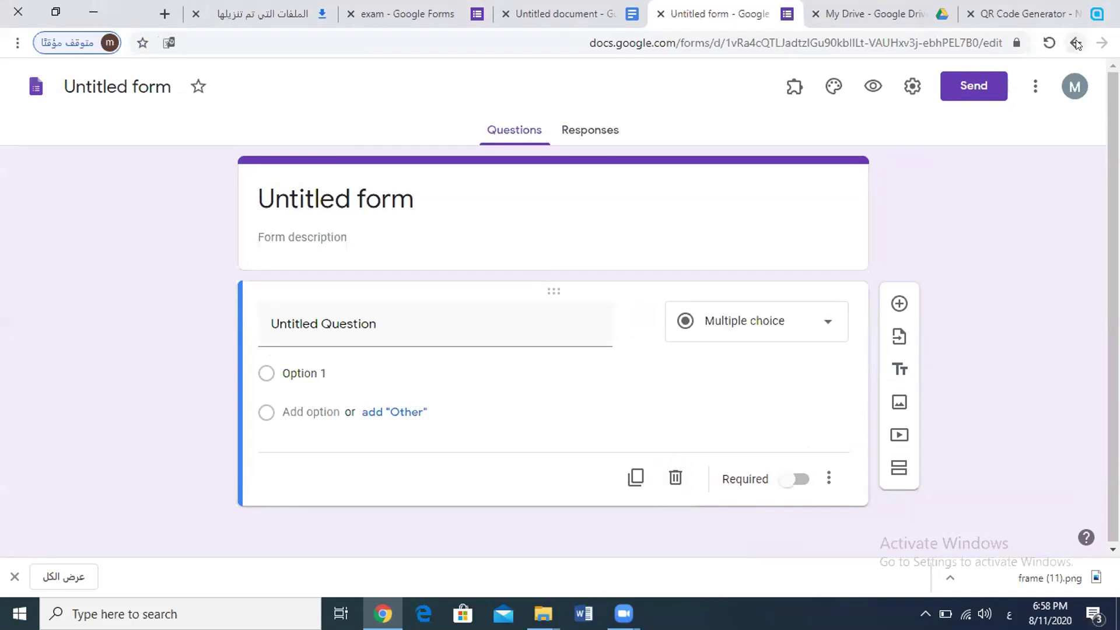
Step: Return to My Drive and create a new blank Google Slides presentation
left_click(875, 14)
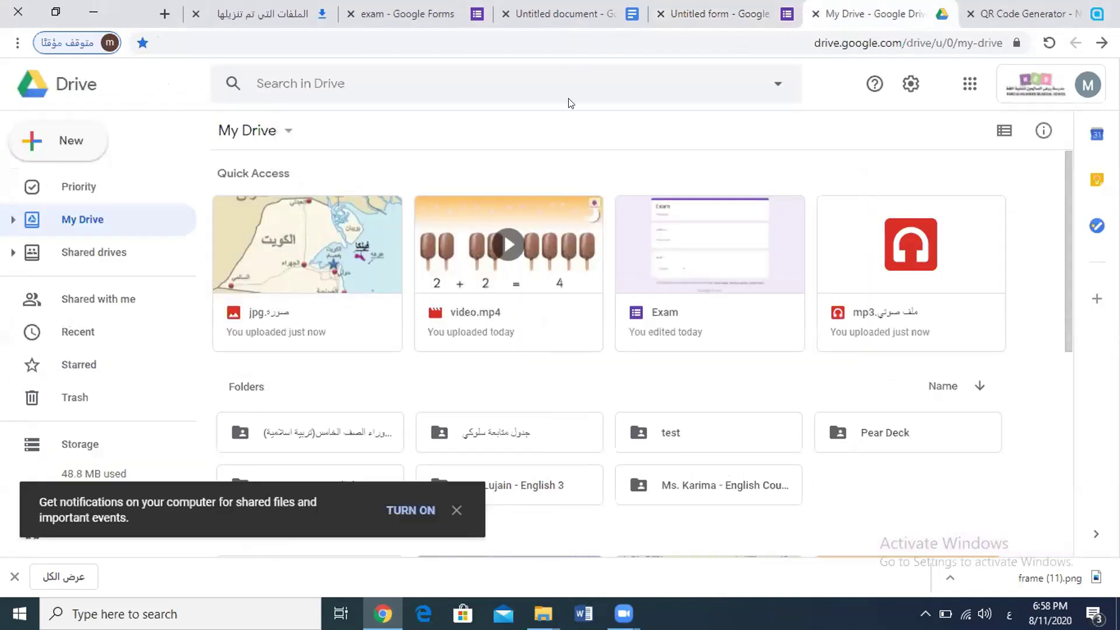
left_click(62, 141)
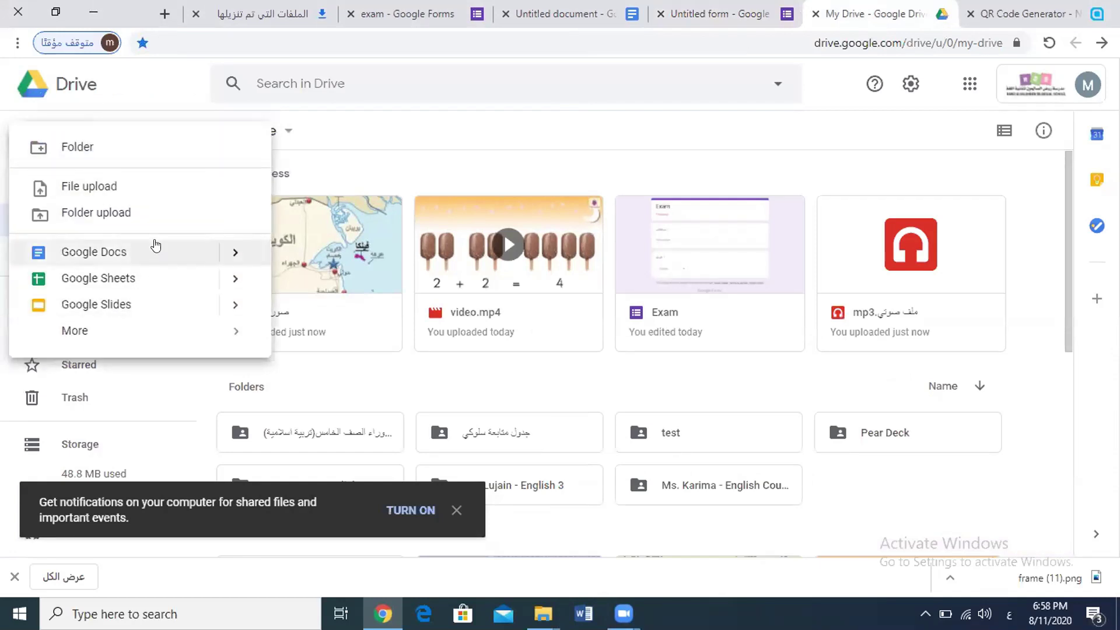
left_click(153, 301)
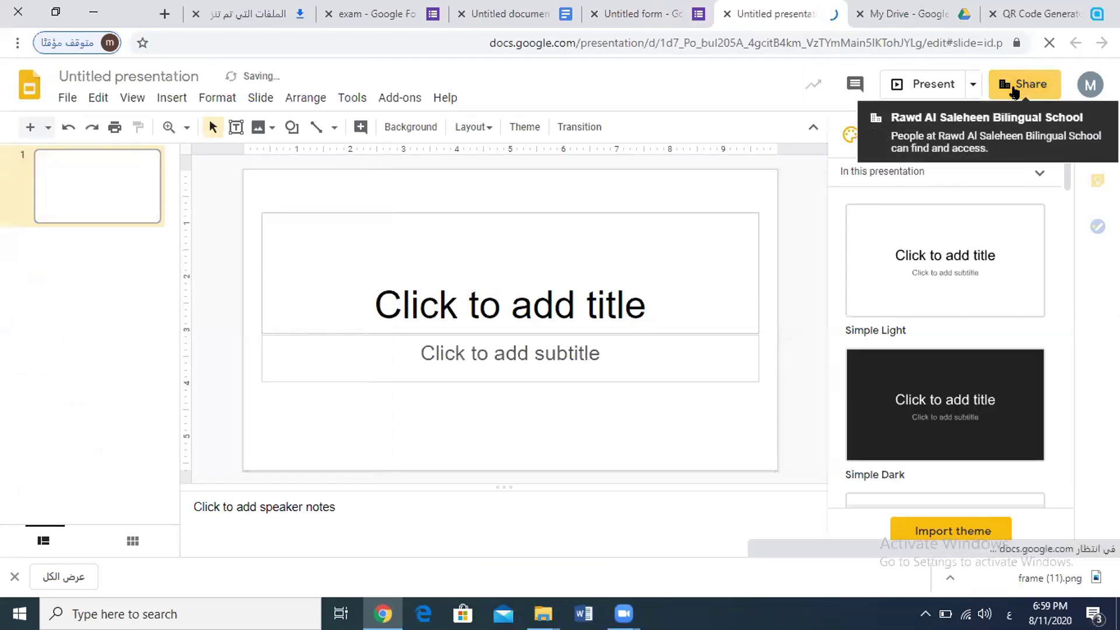
Step: Copy the new presentation's share link without naming the presentation and close the sharing dialog
left_click(1013, 86)
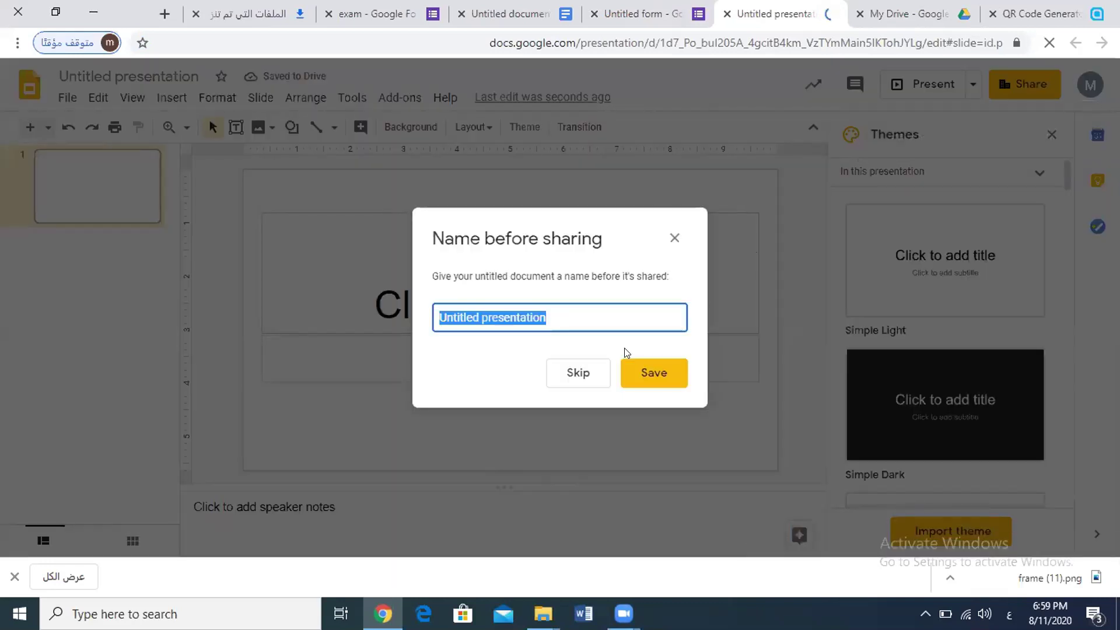
left_click(578, 372)
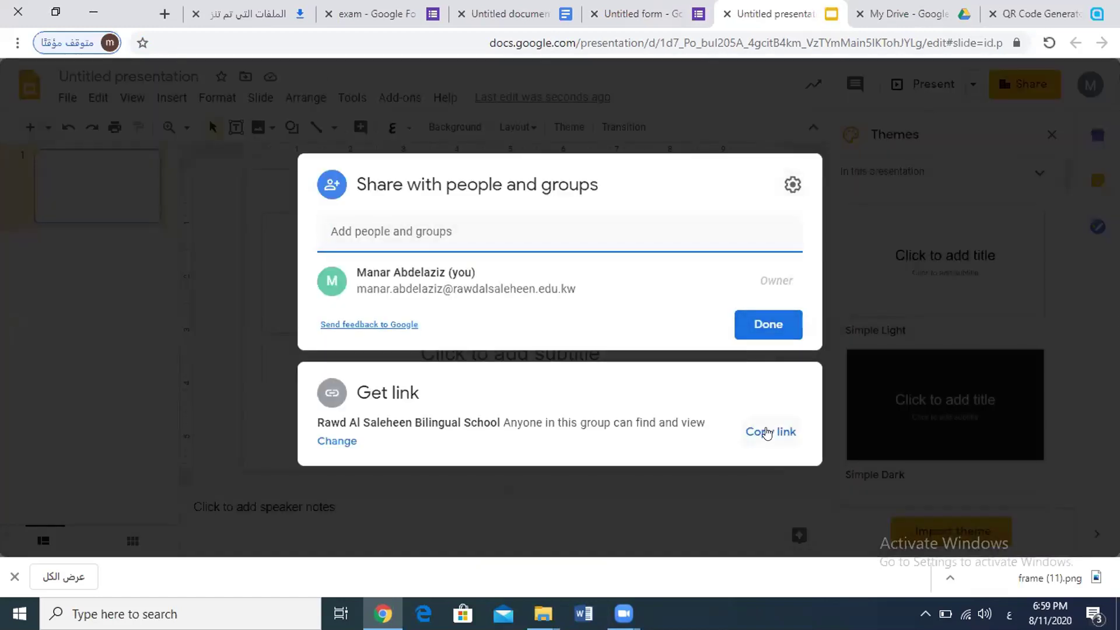
left_click(767, 433)
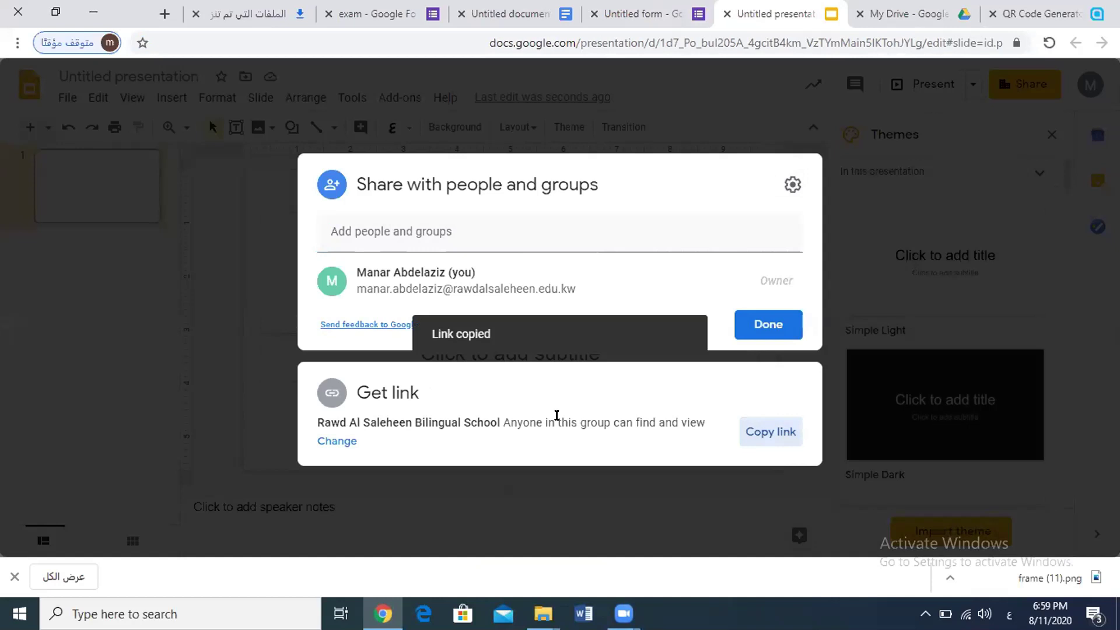
left_click(777, 127)
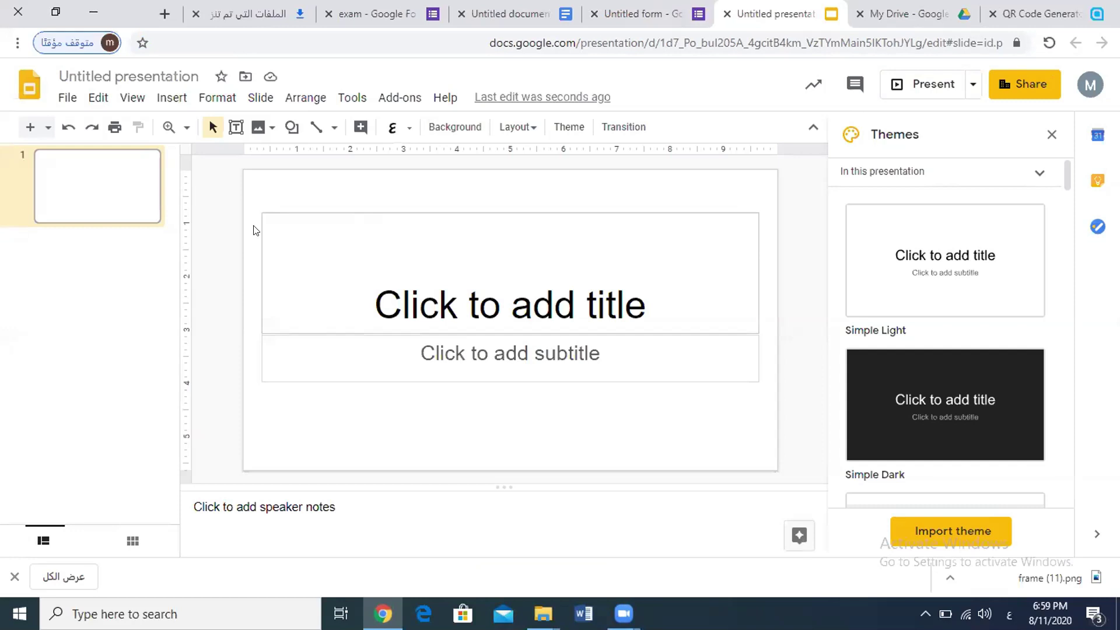
Step: Review My Drive's options for new files, minimize Chrome and look through New folder on the desktop
key("ctrl+Tab")
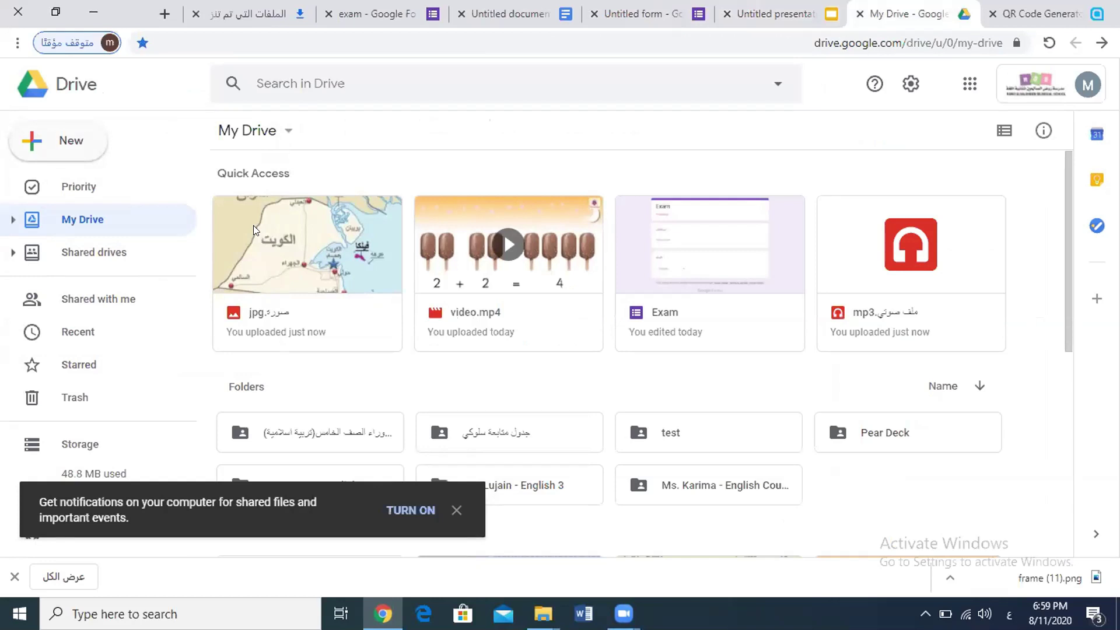
left_click(82, 151)
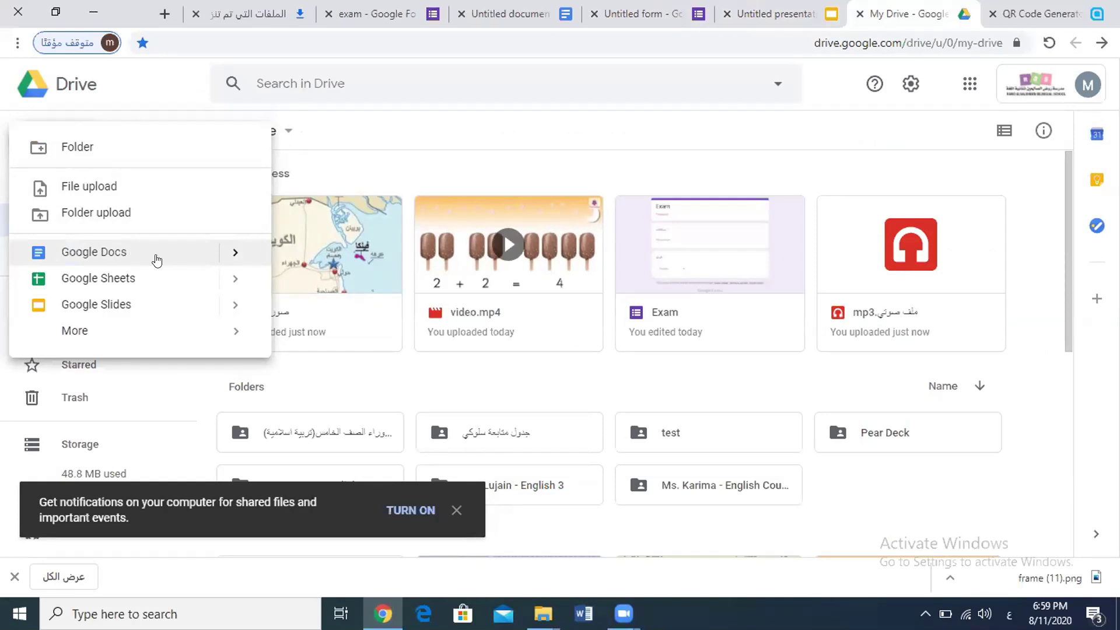
left_click(95, 11)
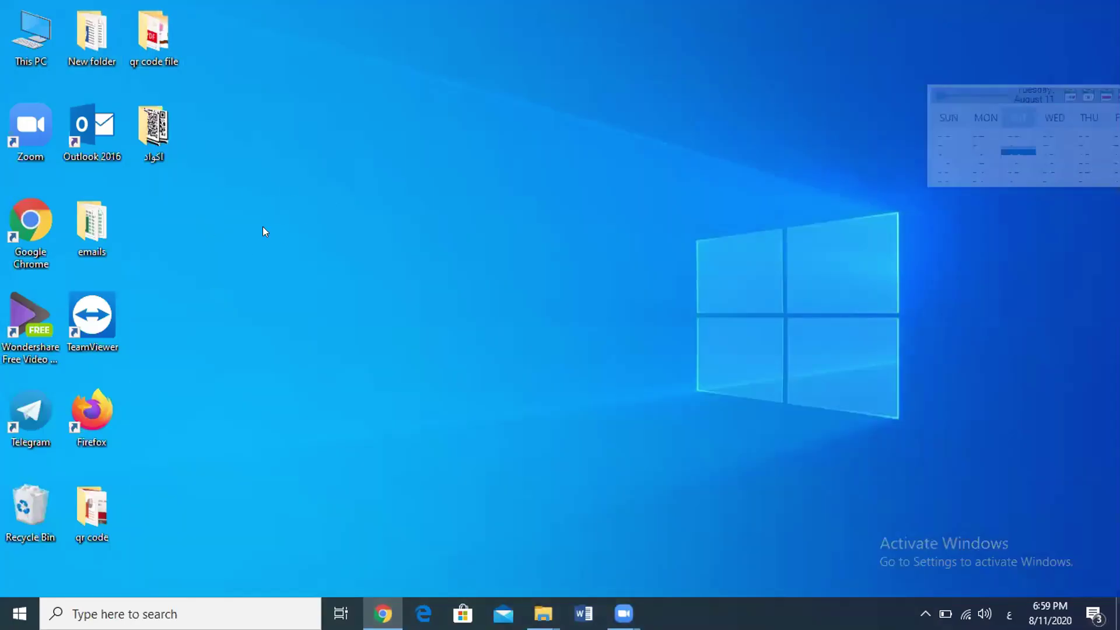
double_click(74, 32)
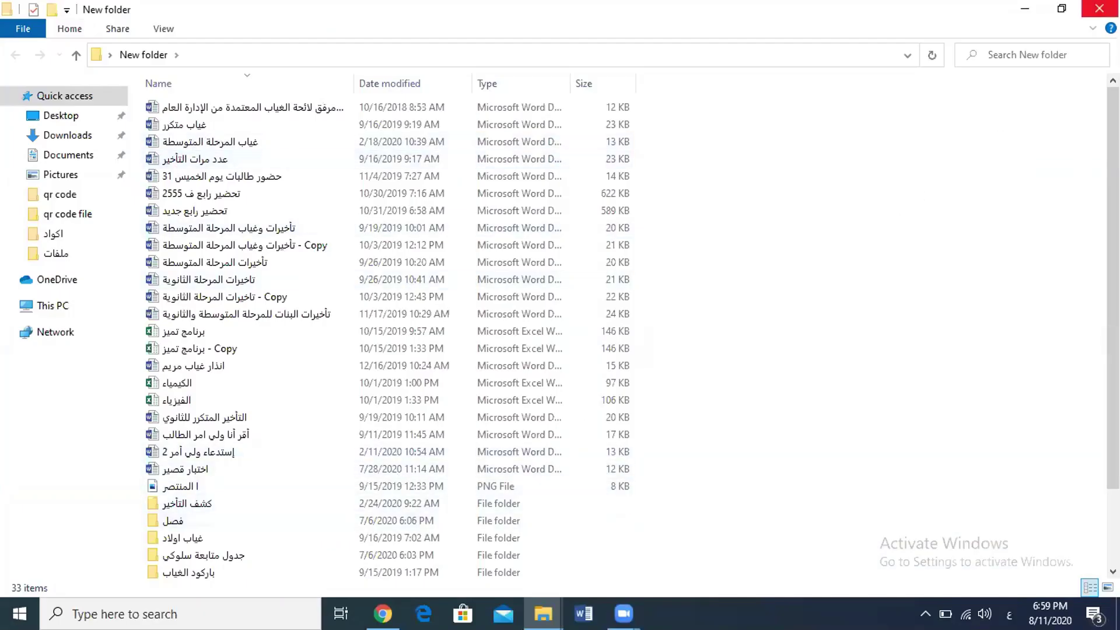
left_click(1099, 8)
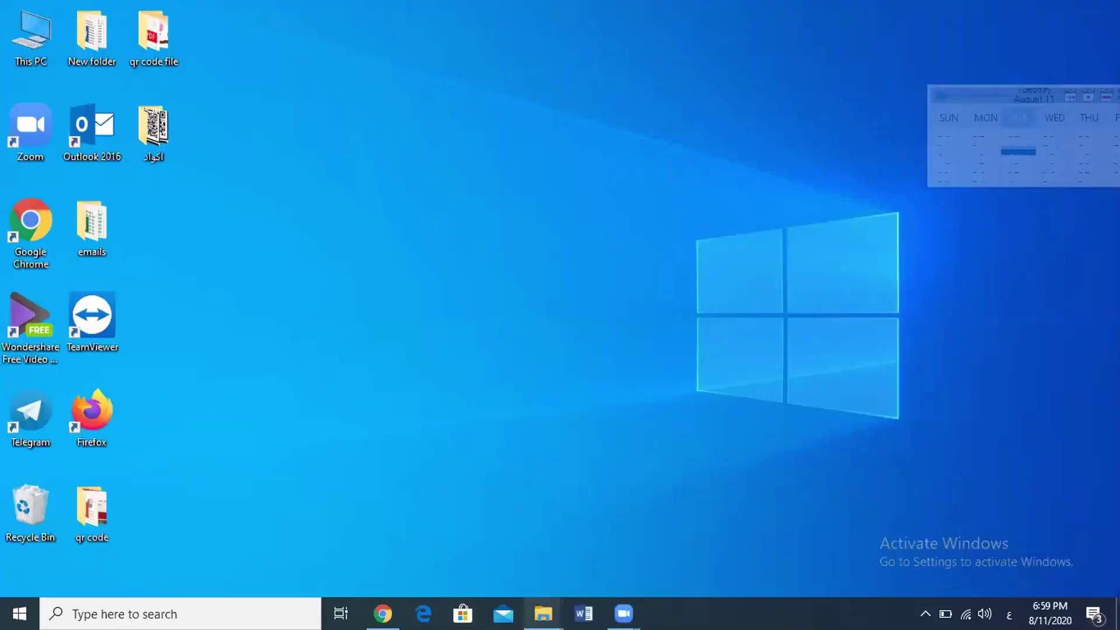
Step: Open a blank, maximized Word document, dismissing the activation notice, and enter the text "السؤال الاول"
left_click(581, 613)
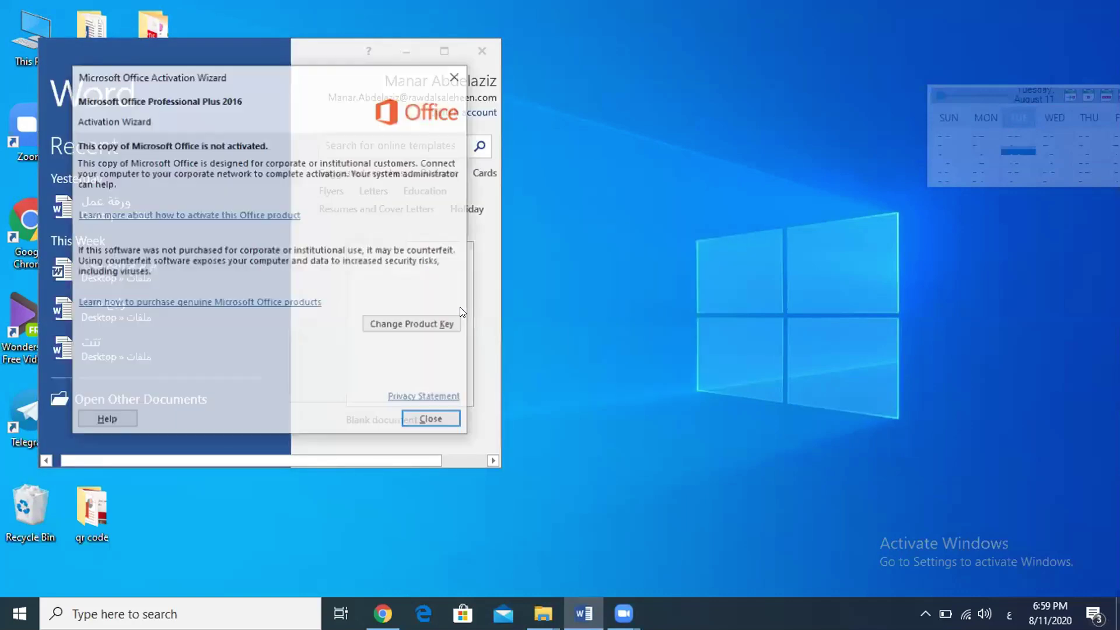
left_click(433, 420)
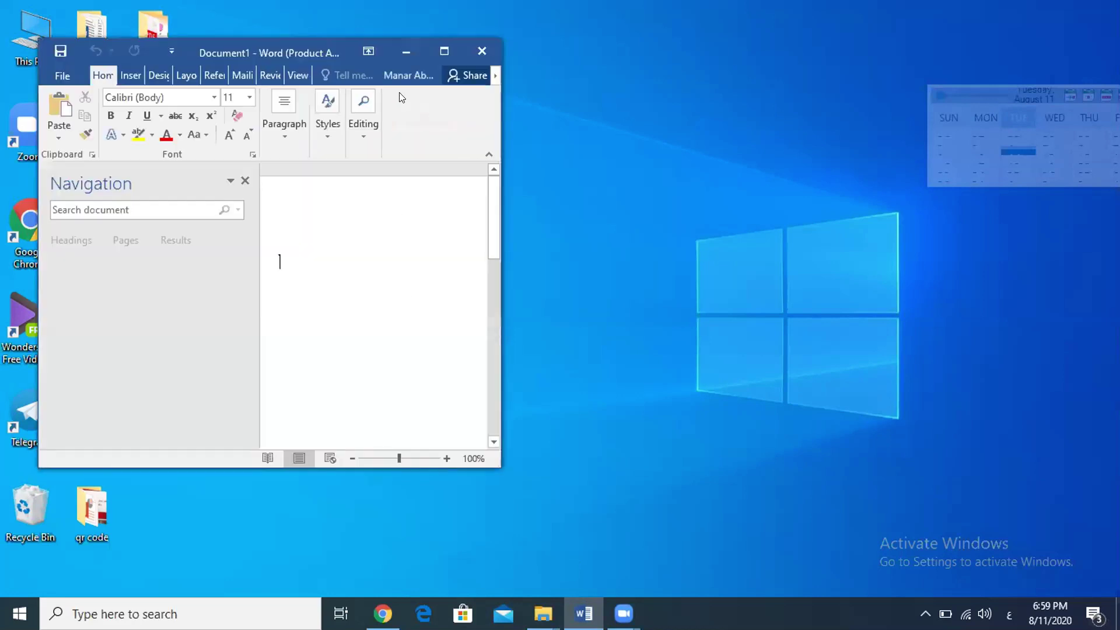
double_click(297, 48)
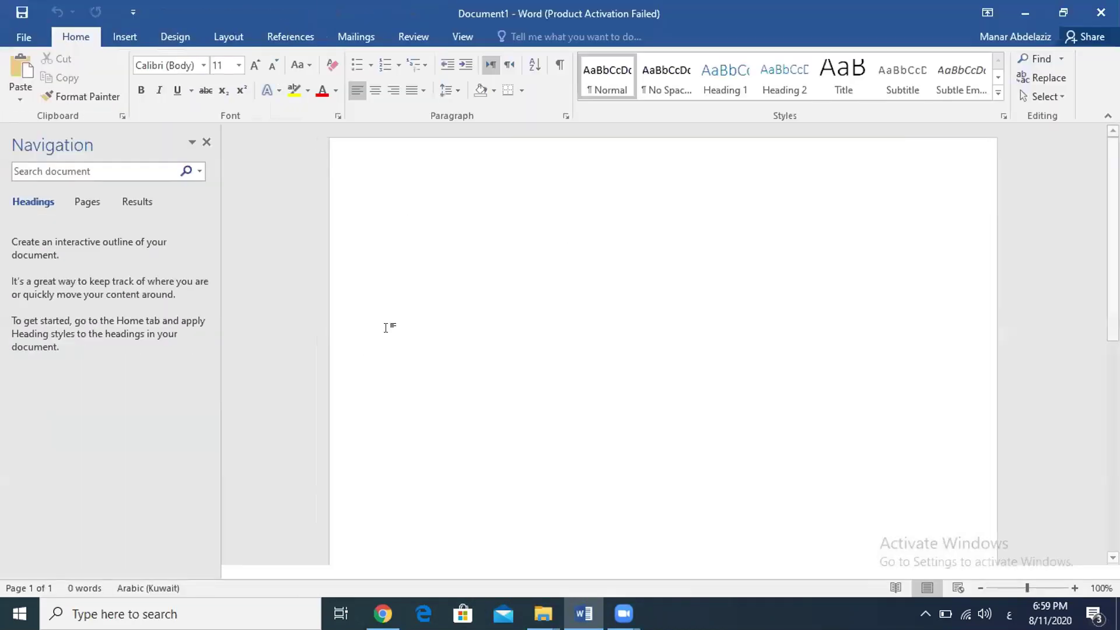
type("الس")
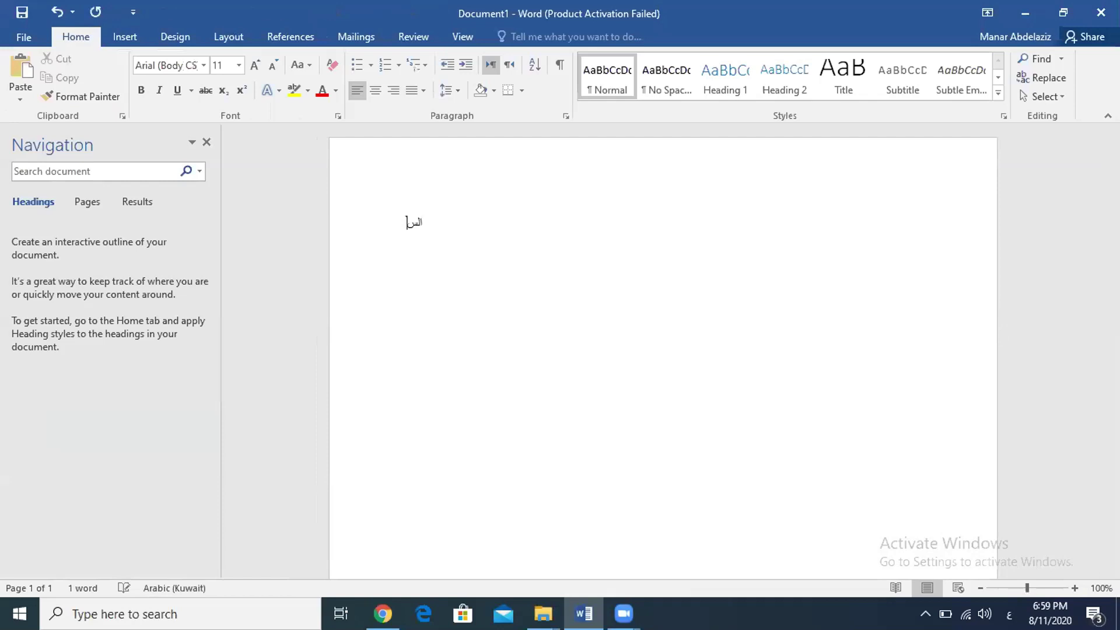
type("ؤال الأول")
Step: Enlarge the text "السؤال الاول" to 24 pt and center it on the page
key("ctrl+a")
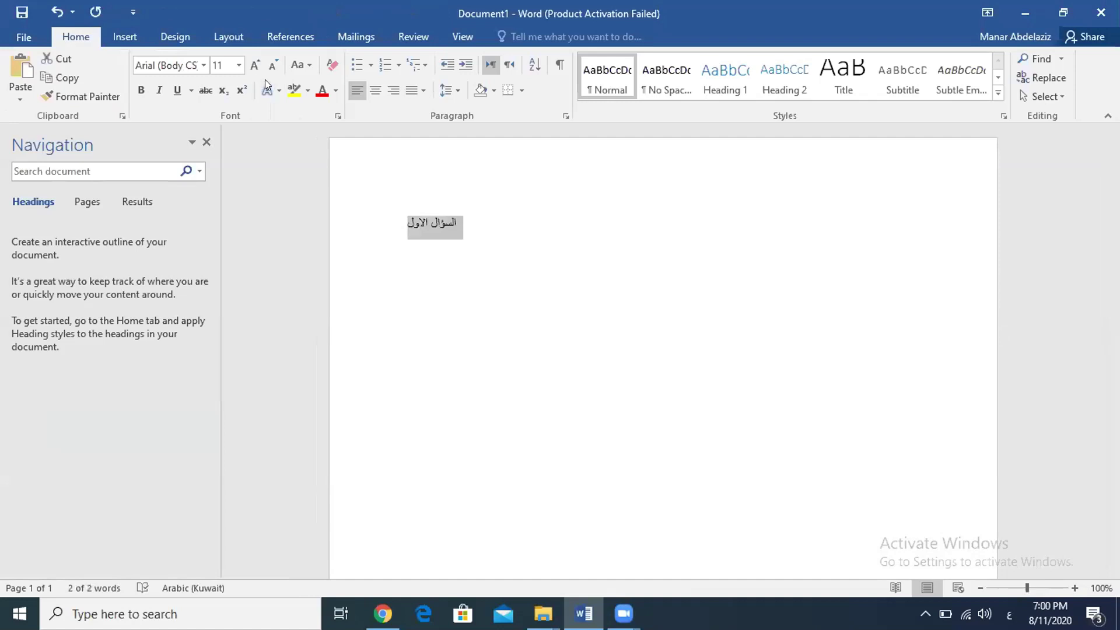
left_click(254, 69)
left_click(254, 69)
left_click(254, 68)
left_click(254, 68)
left_click(255, 69)
left_click(254, 68)
left_click(255, 68)
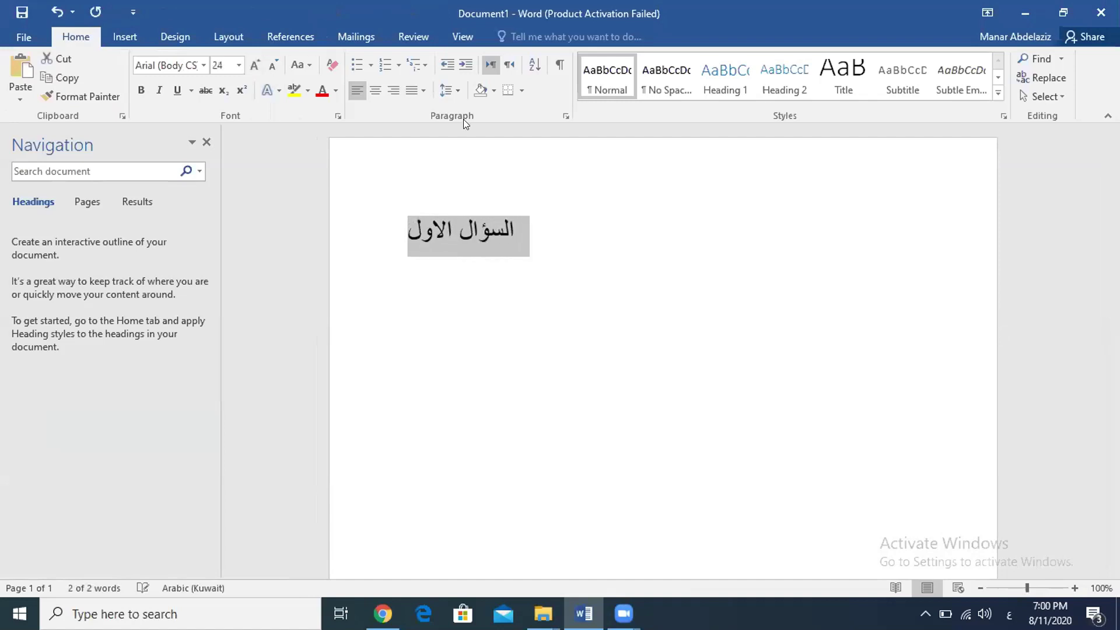
left_click(372, 94)
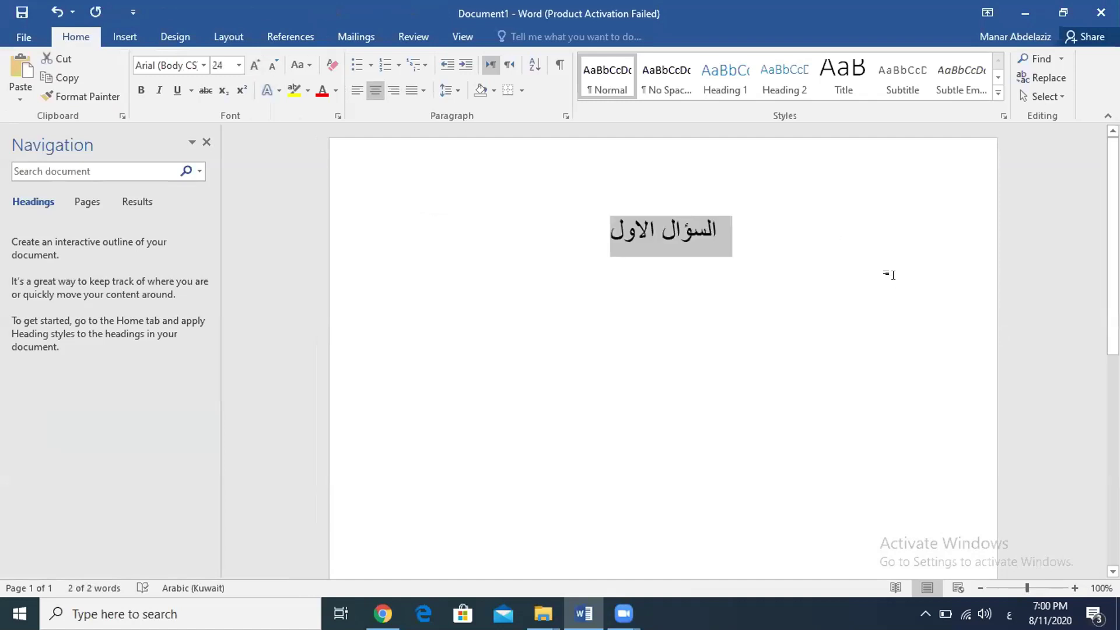
left_click(890, 274)
Step: Close the Word document, saving it to the Desktop as السؤال الاول in Word Document format
left_click(1100, 12)
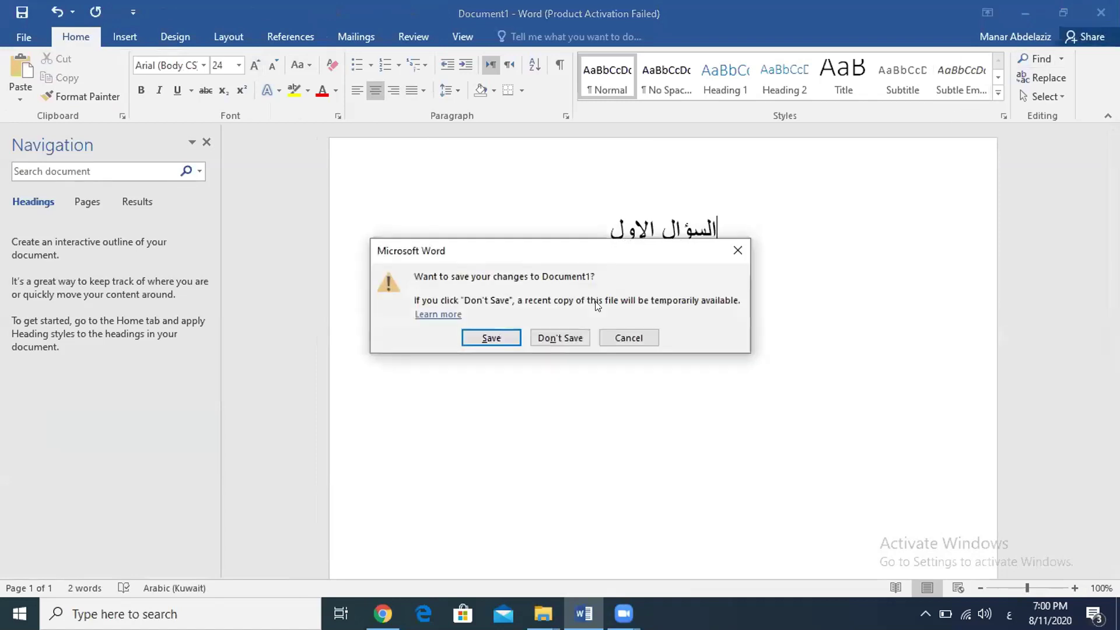
left_click(505, 338)
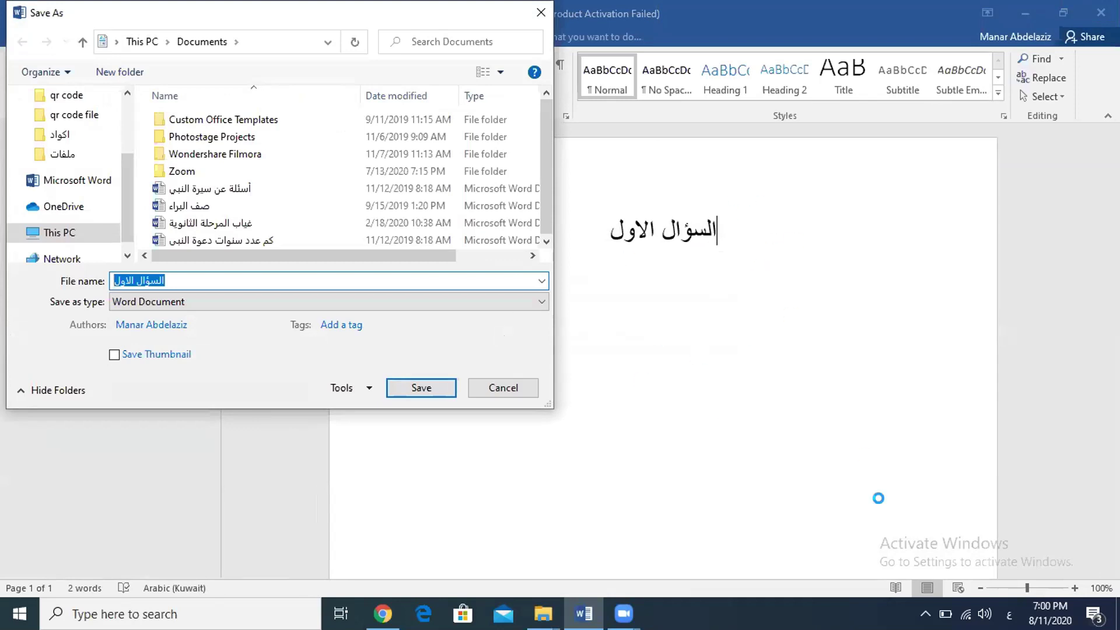
left_click(966, 613)
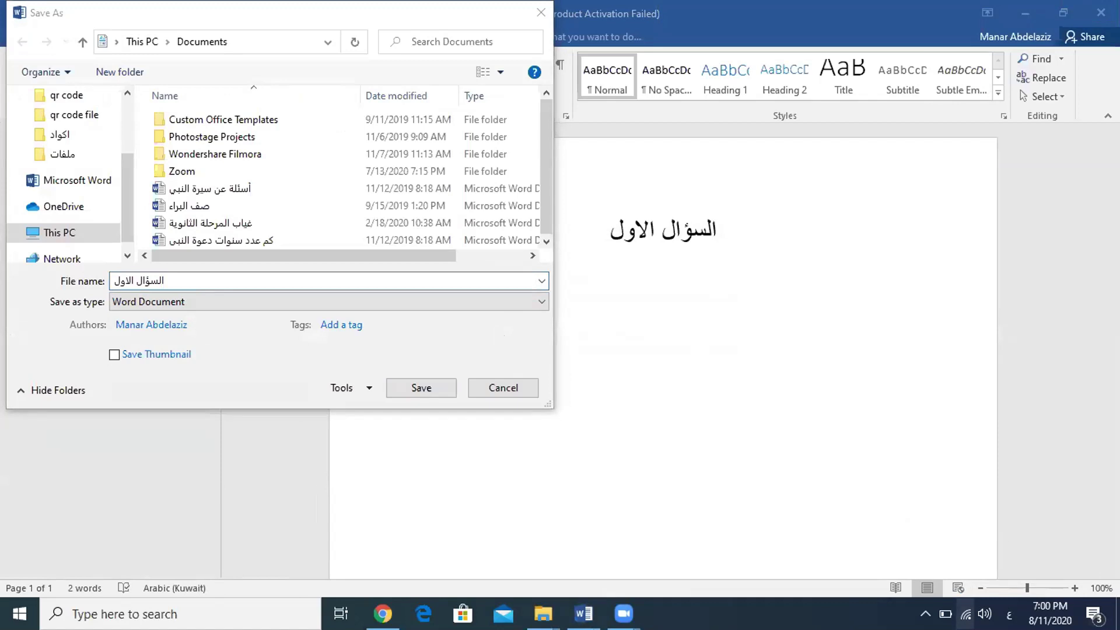
left_click(595, 338)
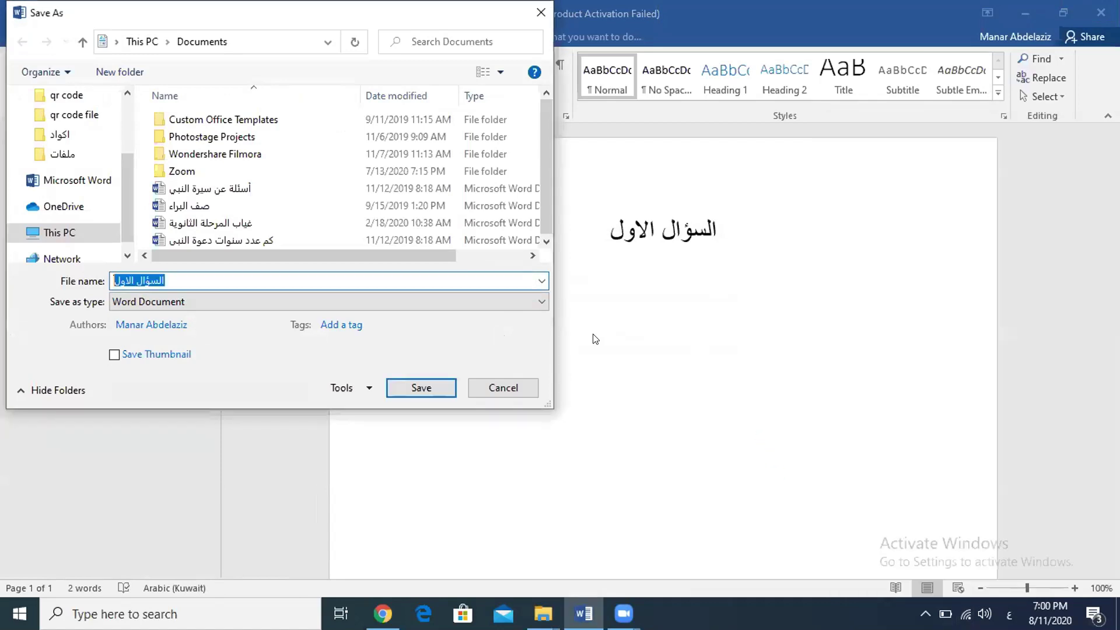
left_click_drag(121, 185, 126, 107)
left_click(66, 128)
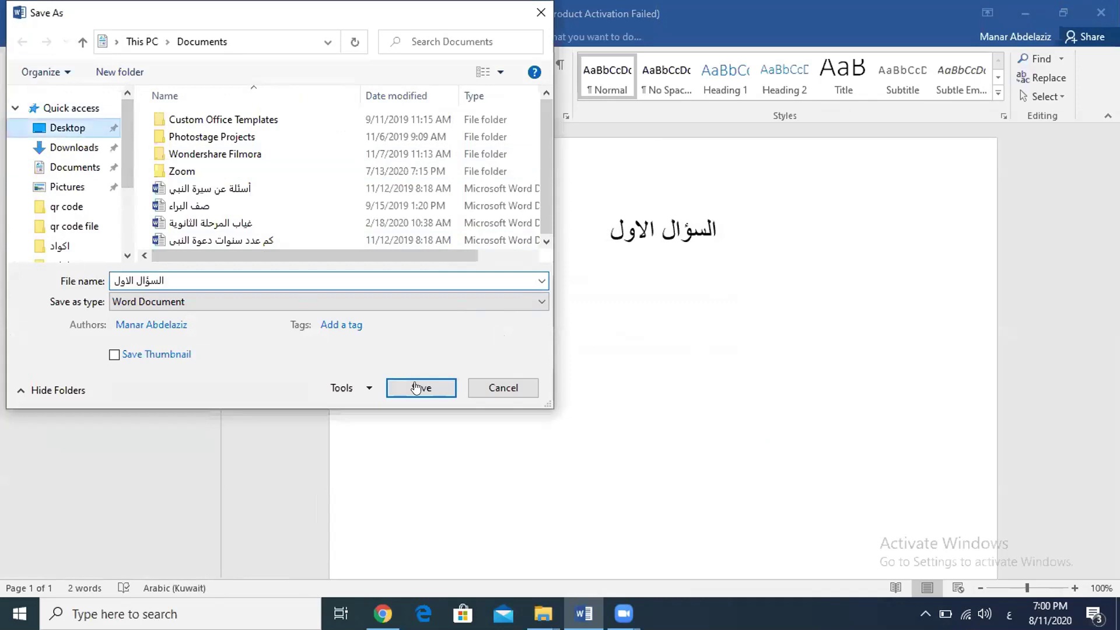
left_click(421, 387)
Step: Switch to Google Drive, upload the السؤال الاول Word document from the Desktop to My Drive and reload the page
key("super+d")
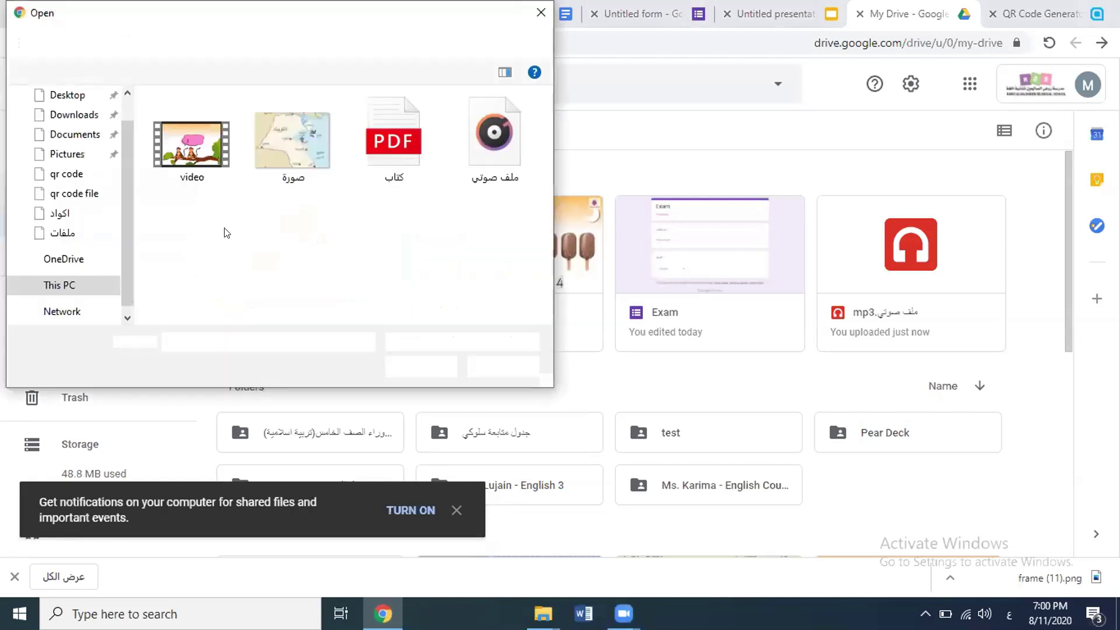
left_click(57, 101)
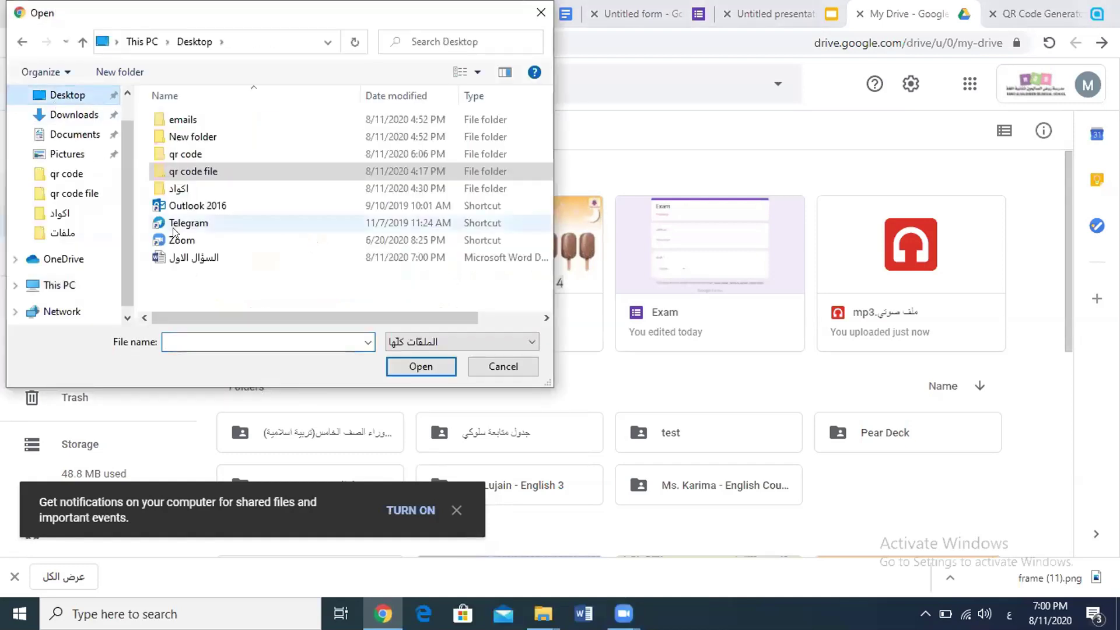
left_click(179, 255)
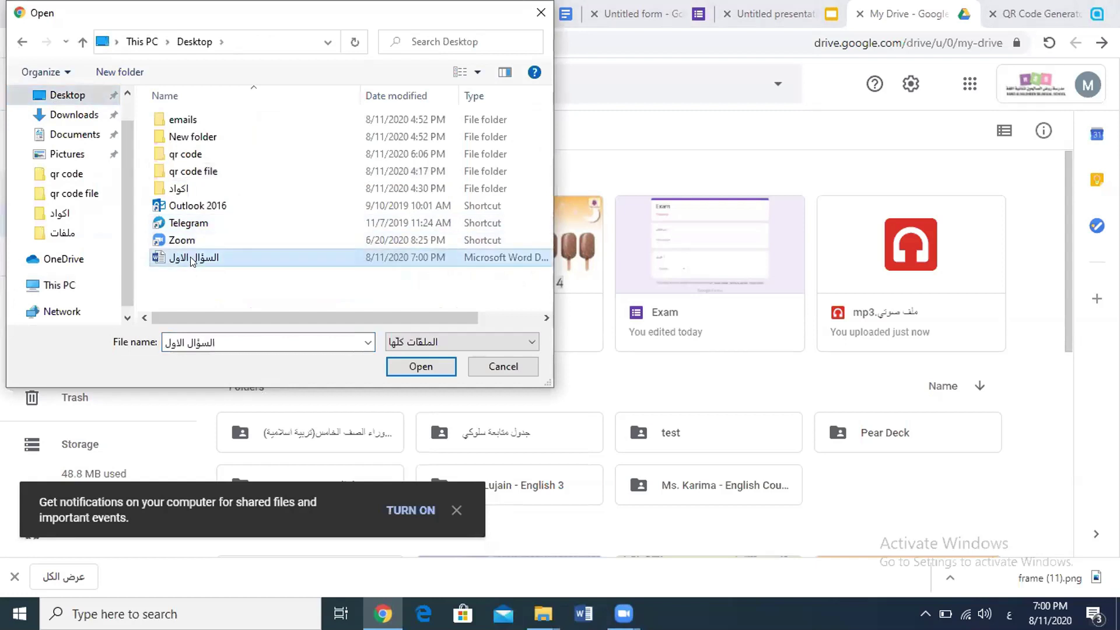
left_click(402, 367)
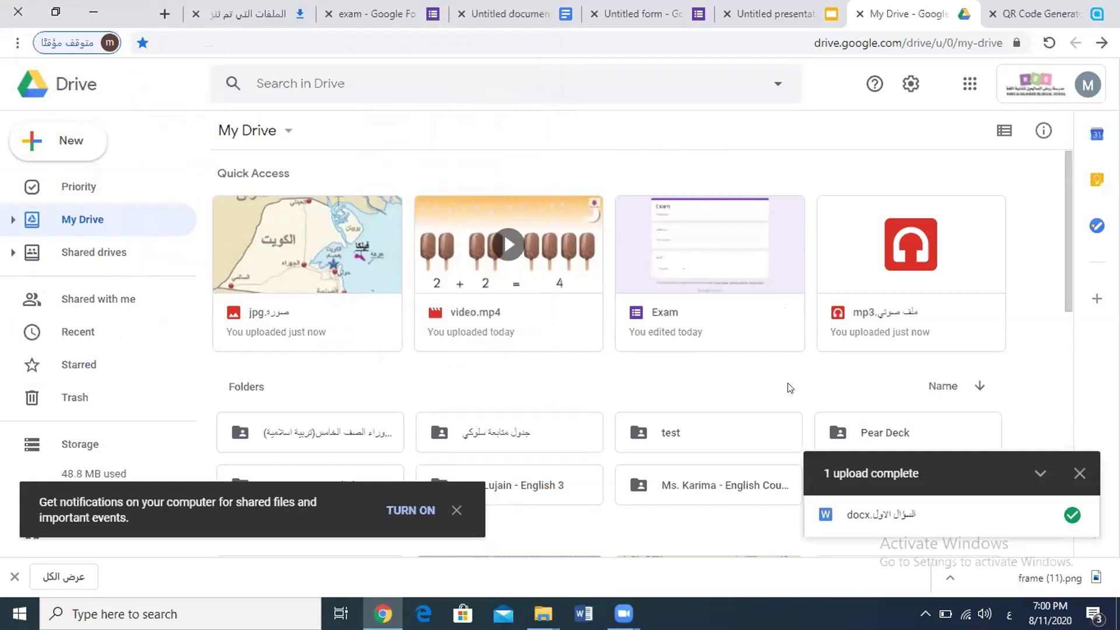
left_click(1046, 49)
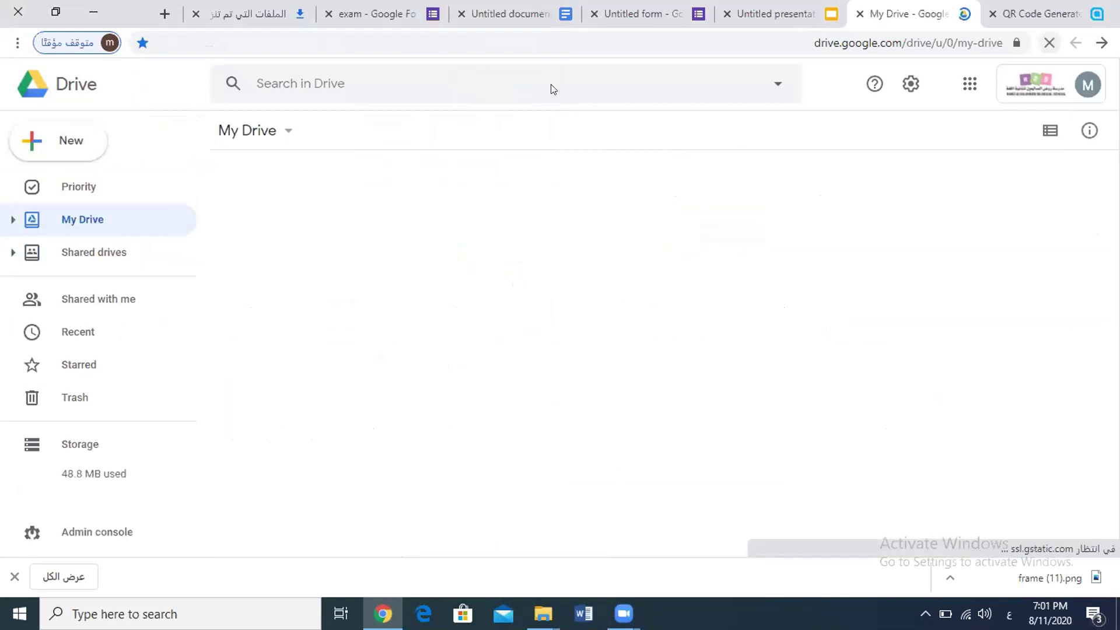
left_click(88, 151)
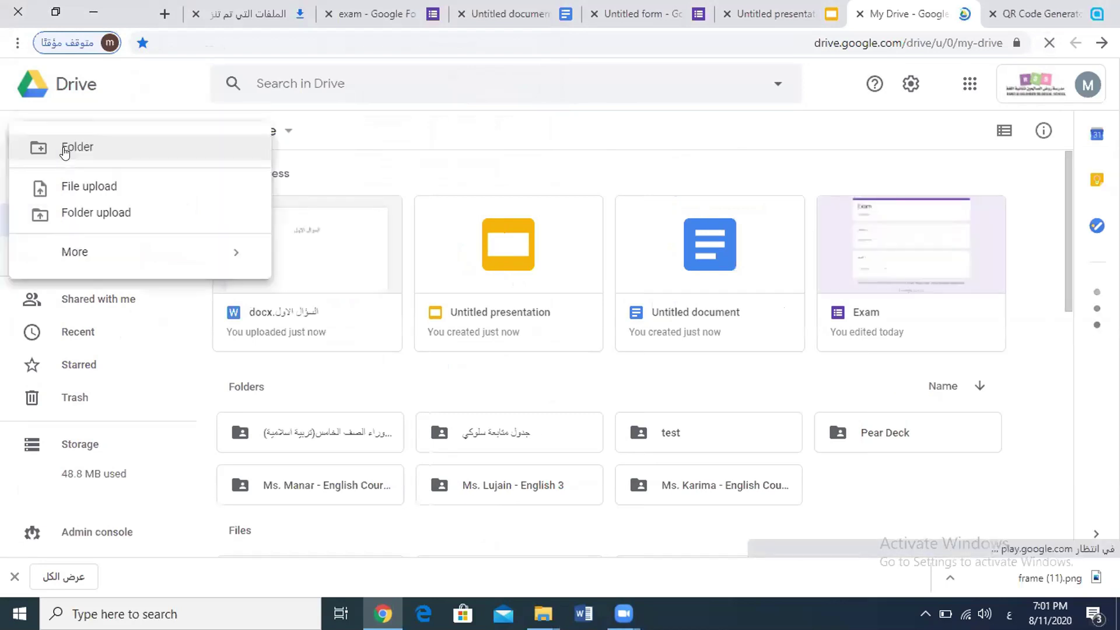
left_click(84, 189)
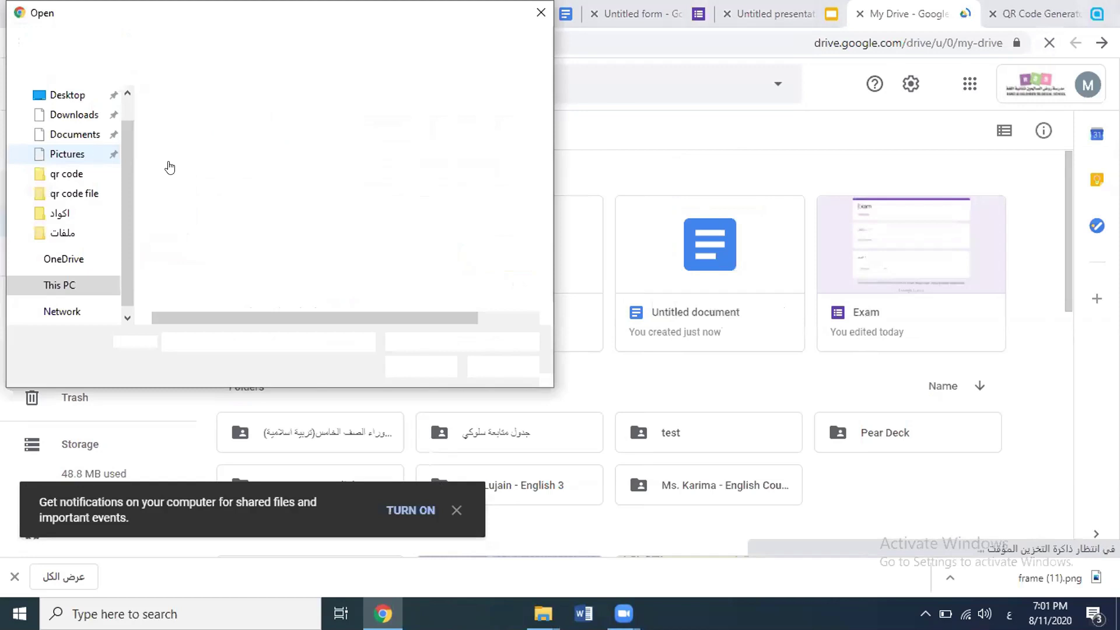
left_click(188, 261)
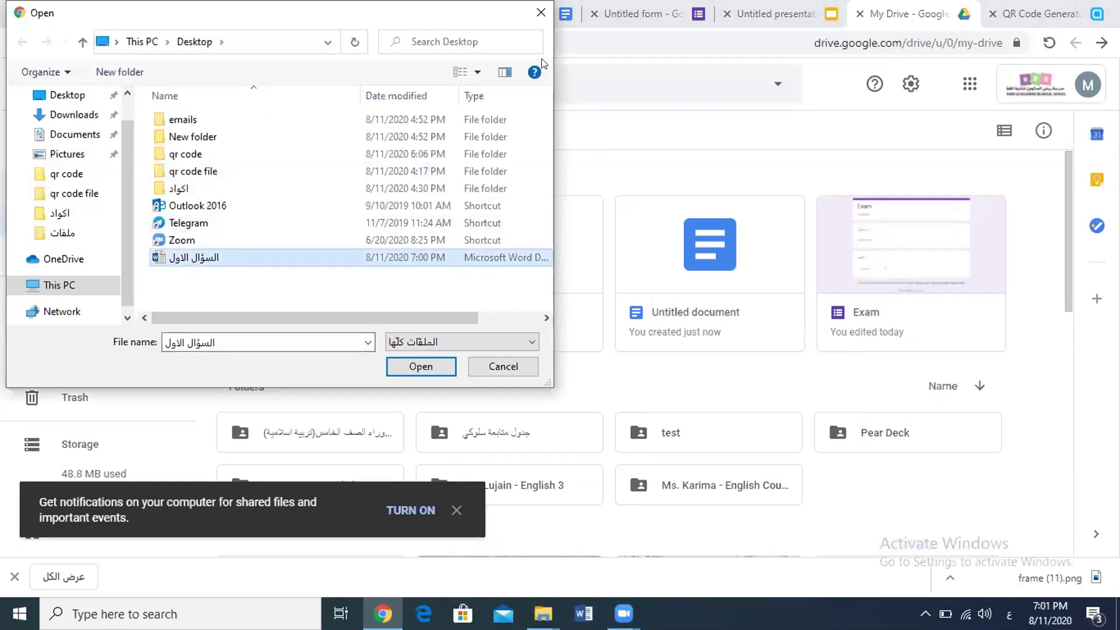
left_click(420, 366)
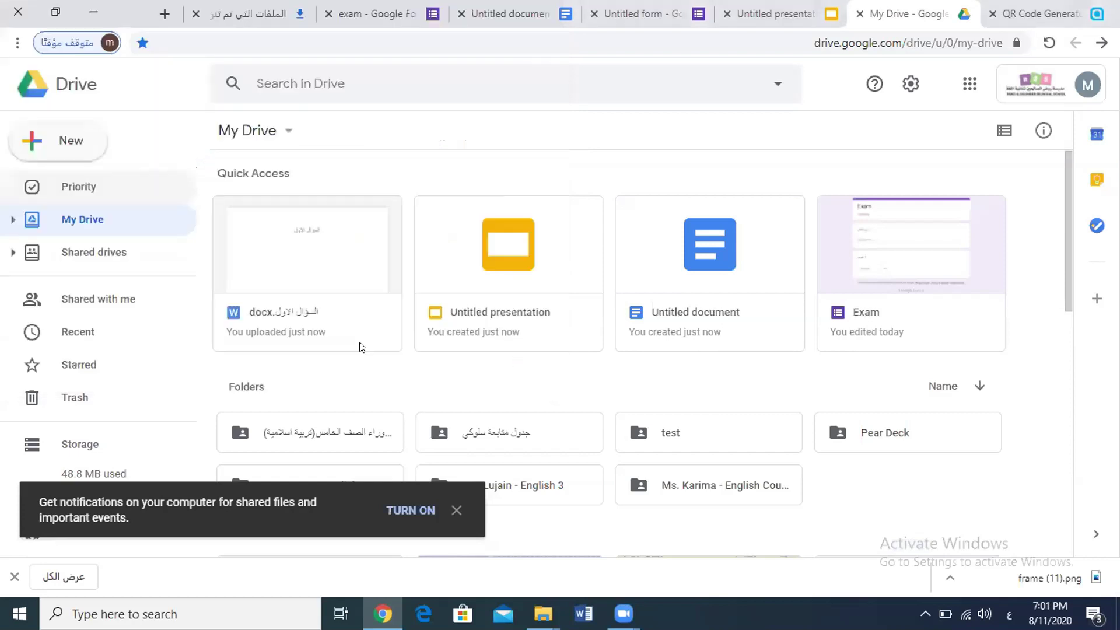
Step: Open the uploaded السؤال الاول.docx file from Quick Access in My Drive
left_click(299, 273)
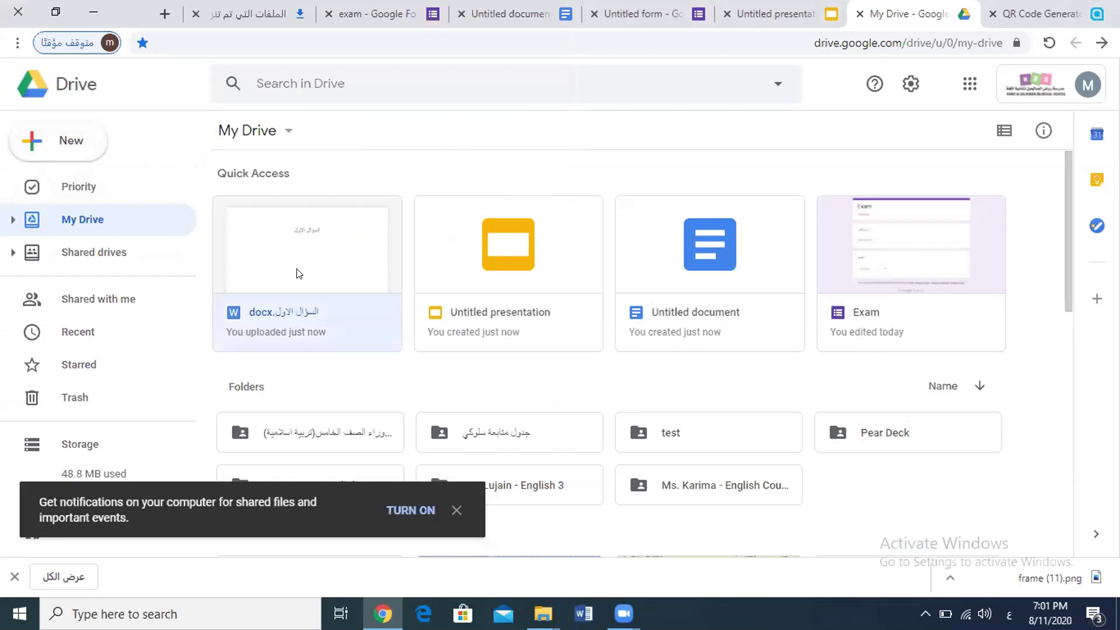
double_click(299, 273)
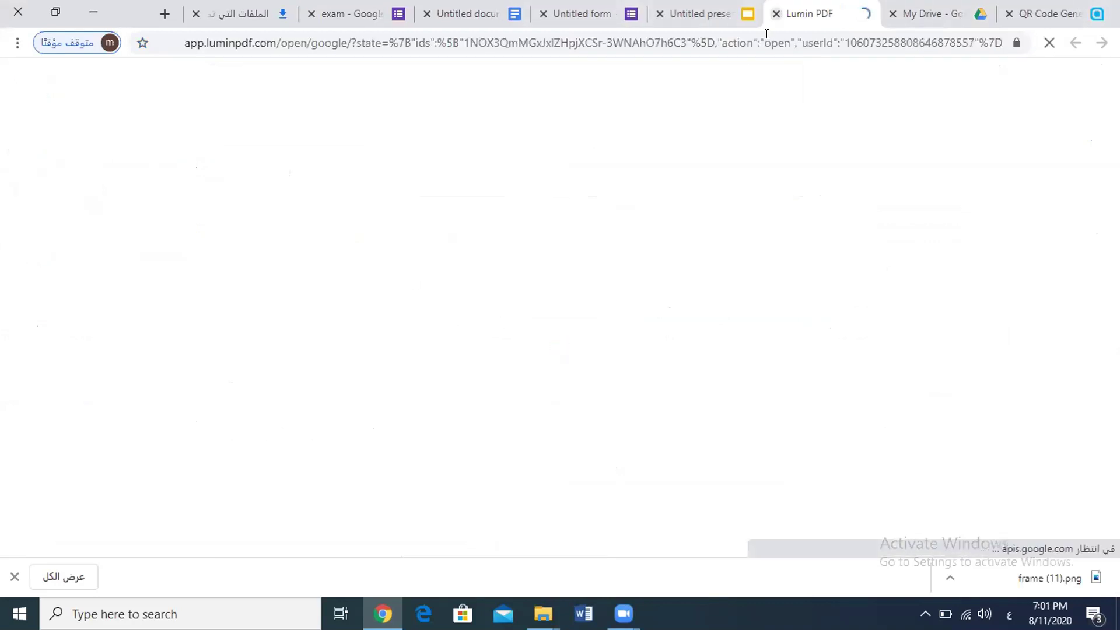
Step: Close the Lumin PDF tab and open السؤال الاول.docx from My Drive with Google Docs instead
left_click(776, 13)
right_click(308, 275)
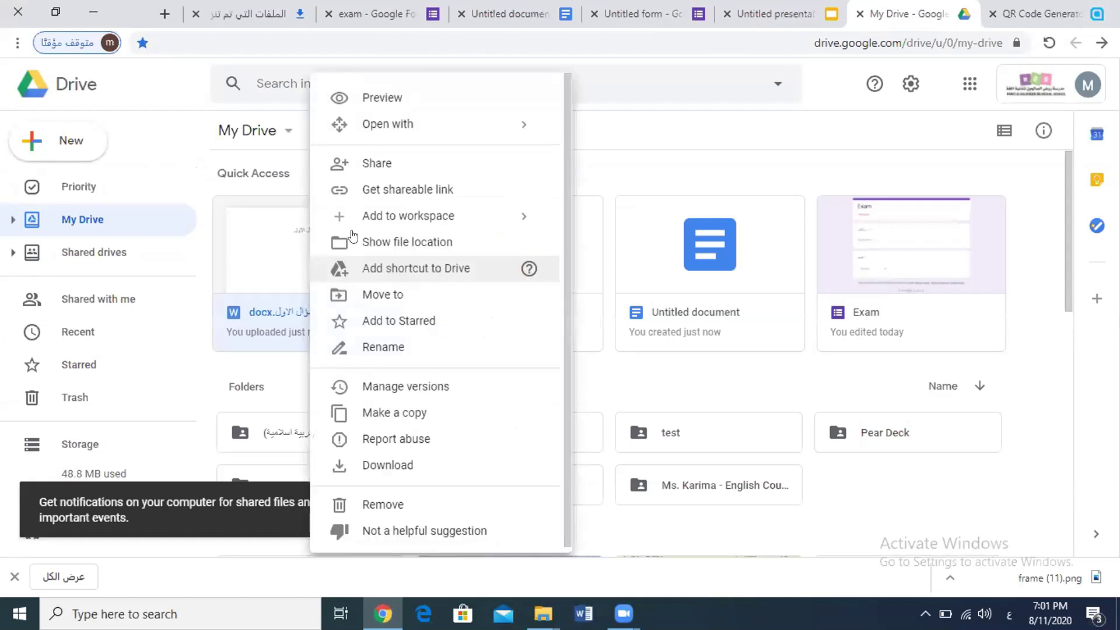
mouse_move(534, 129)
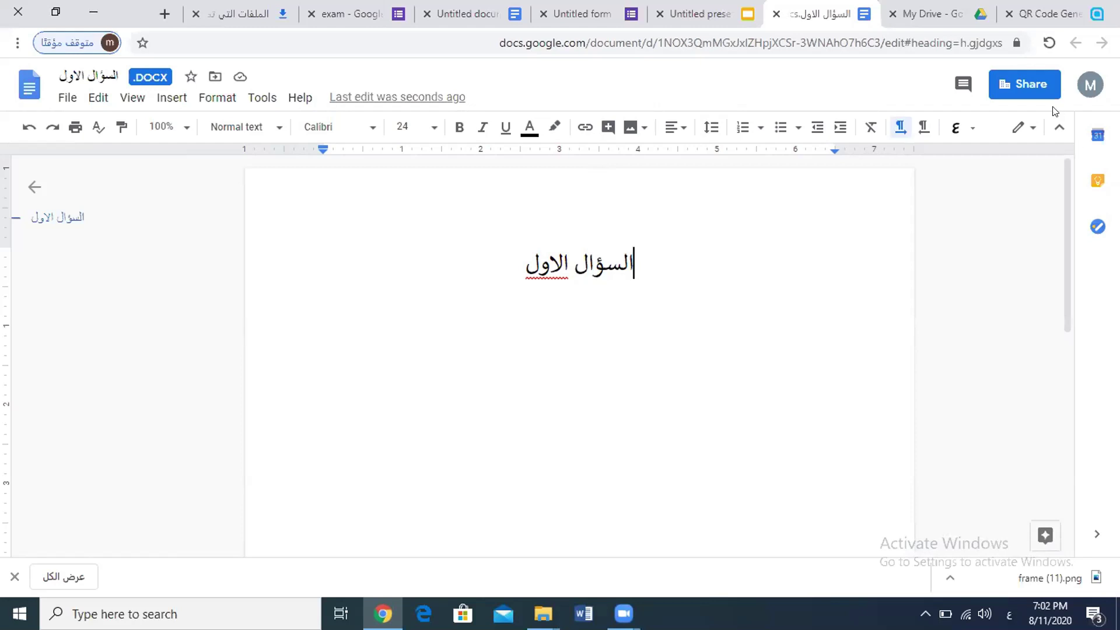
Step: Copy the sharing link of the السؤال الاول document and close its sharing settings
left_click(1030, 84)
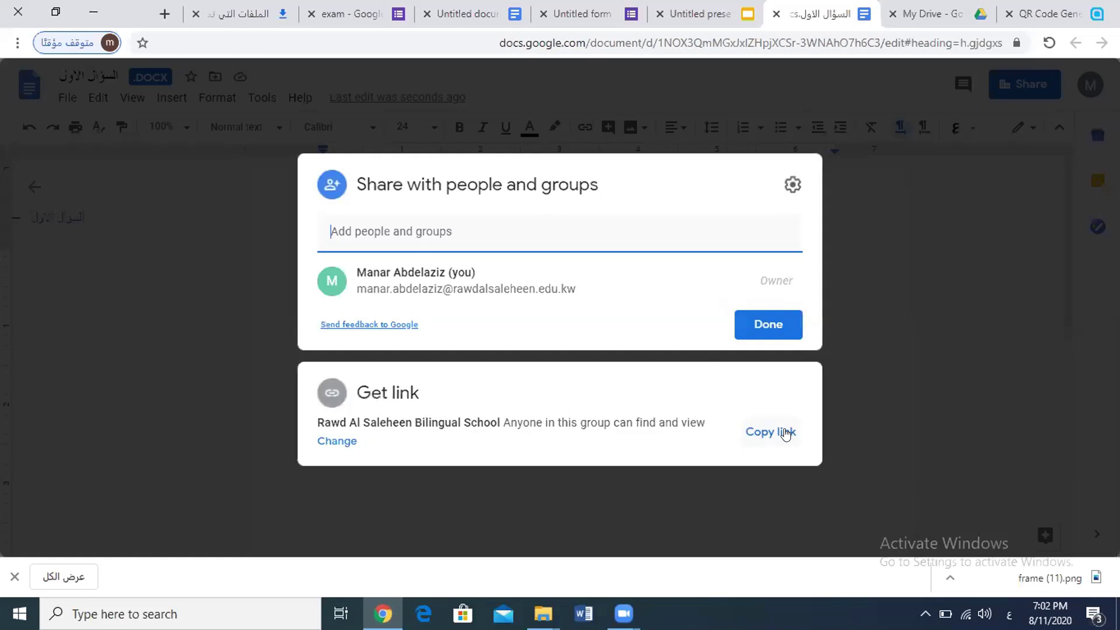
left_click(786, 433)
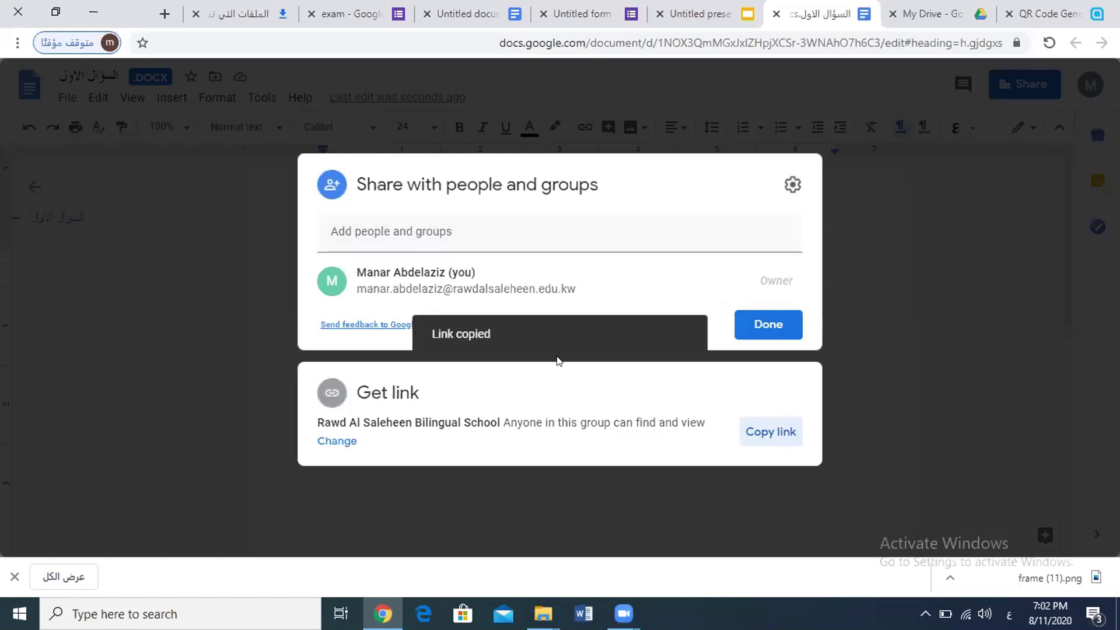
left_click(782, 340)
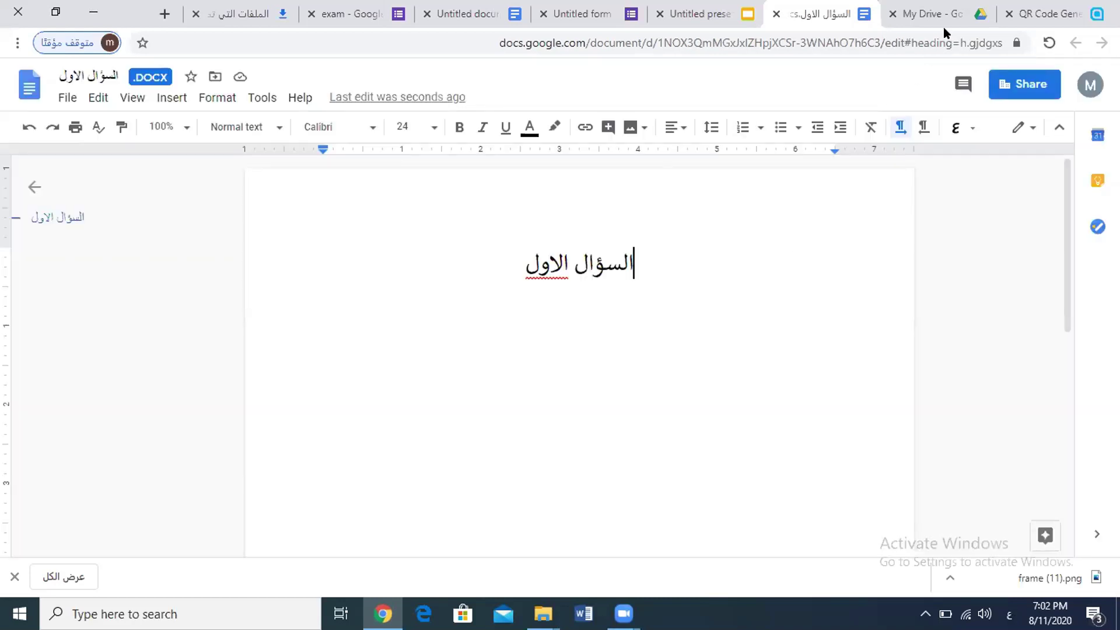
Step: Return to My Drive and review the options for creating or uploading new files, without choosing one
left_click(932, 14)
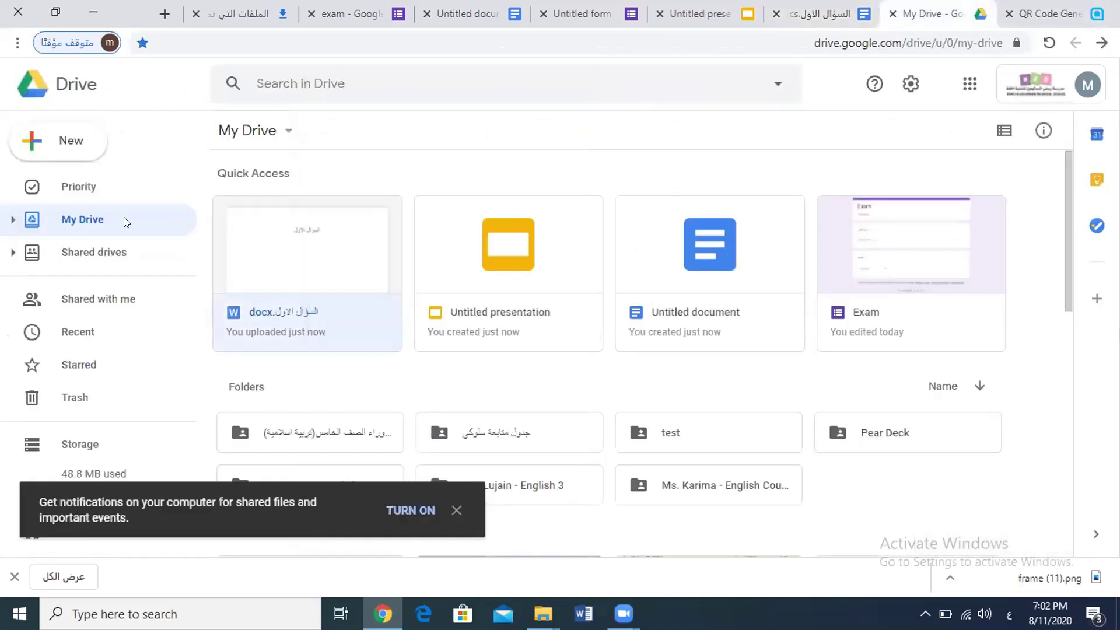
left_click(68, 141)
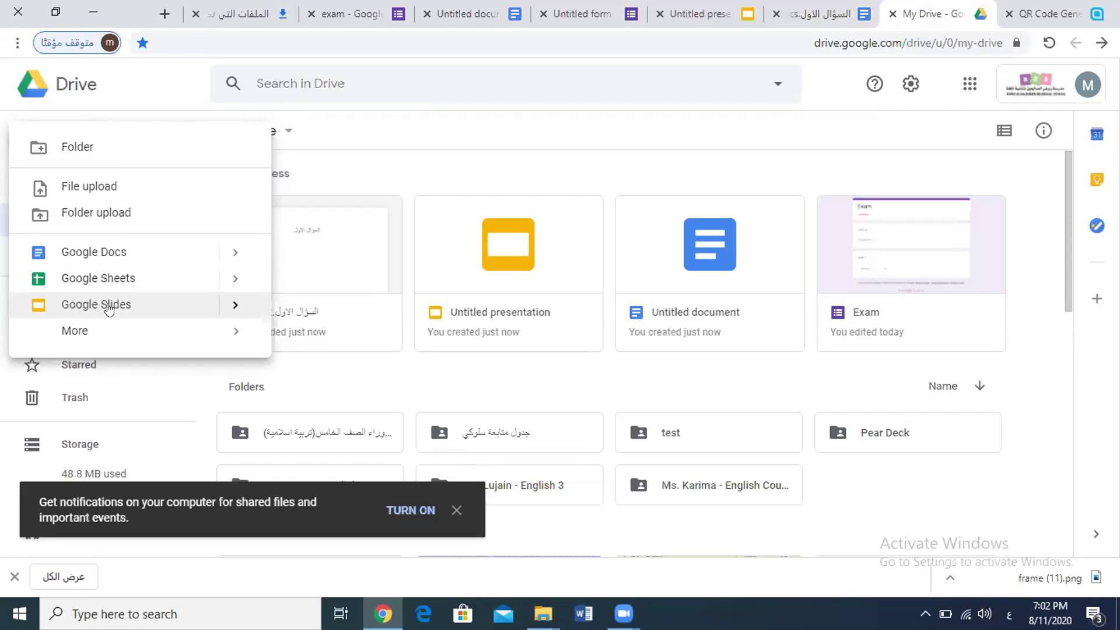
left_click(385, 179)
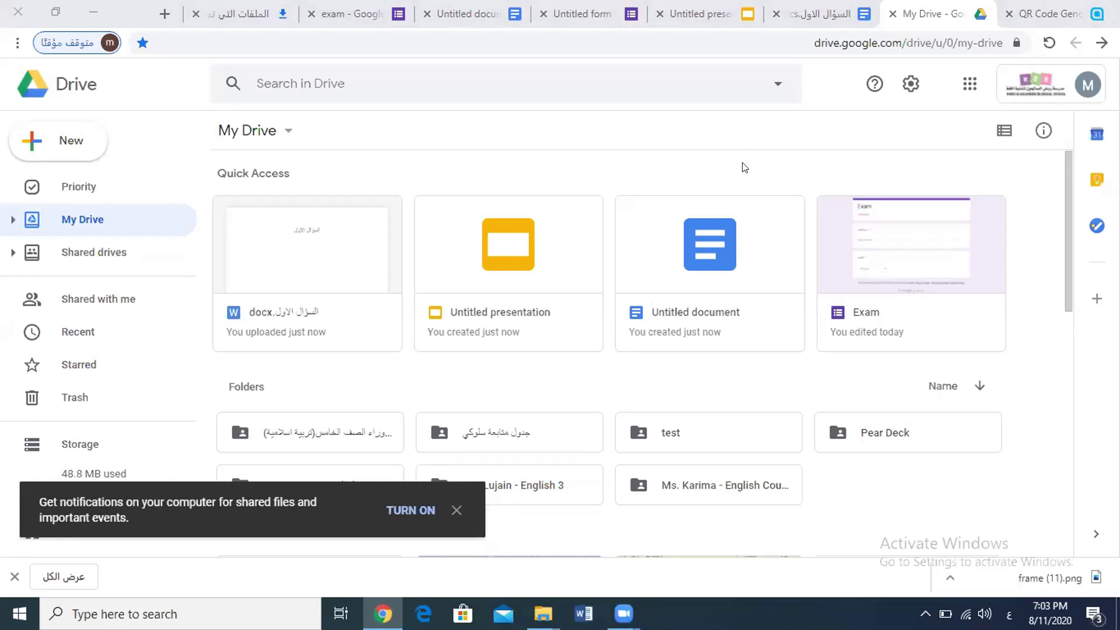
left_click(702, 170)
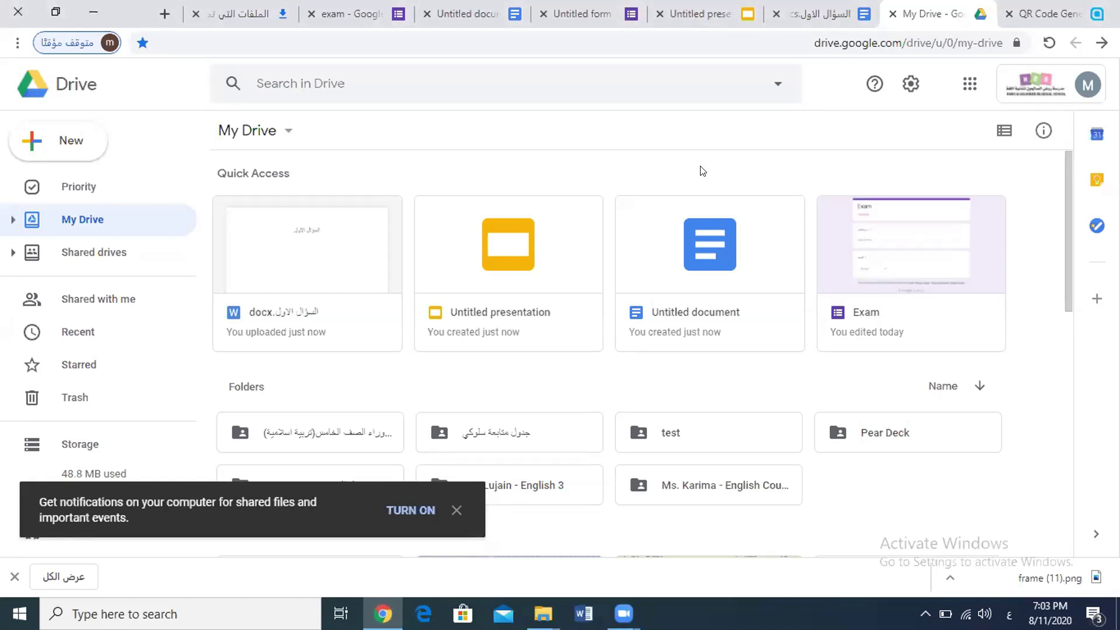